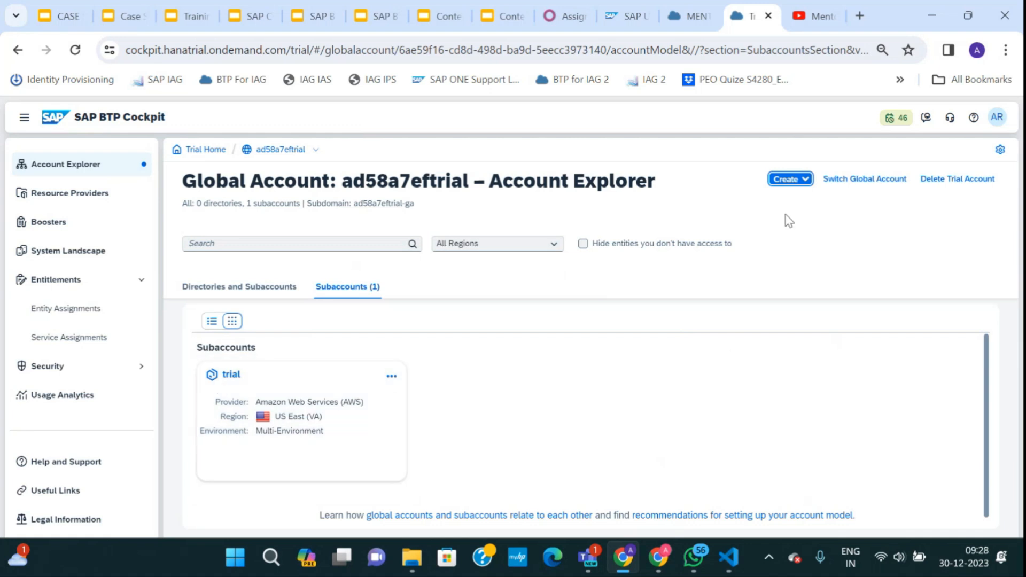
Create subaccount App_Dev in region US East (VA) with a short description.
{"action": "left_click", "coordinate": [790, 181]}
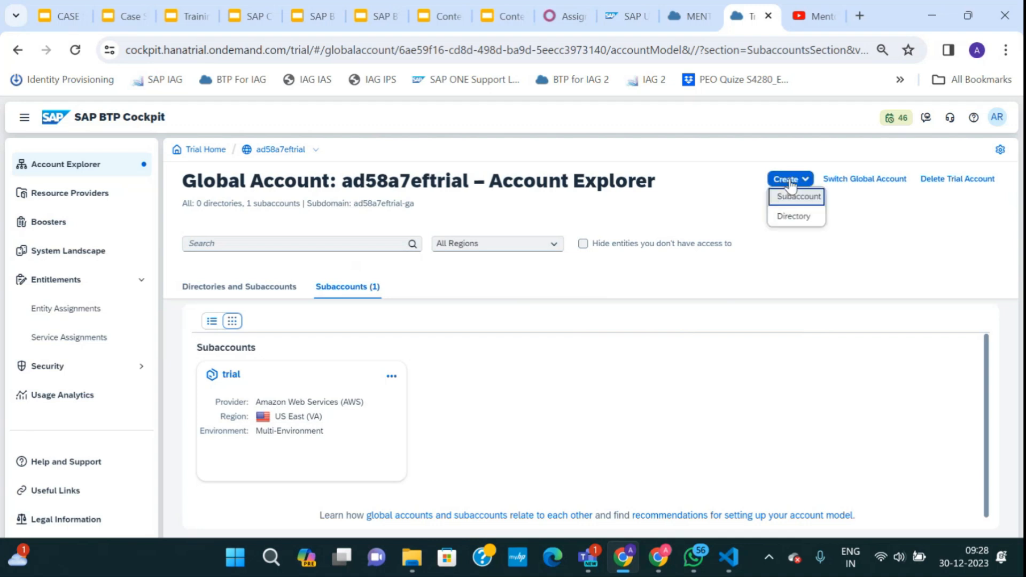
{"action": "left_click", "coordinate": [790, 201]}
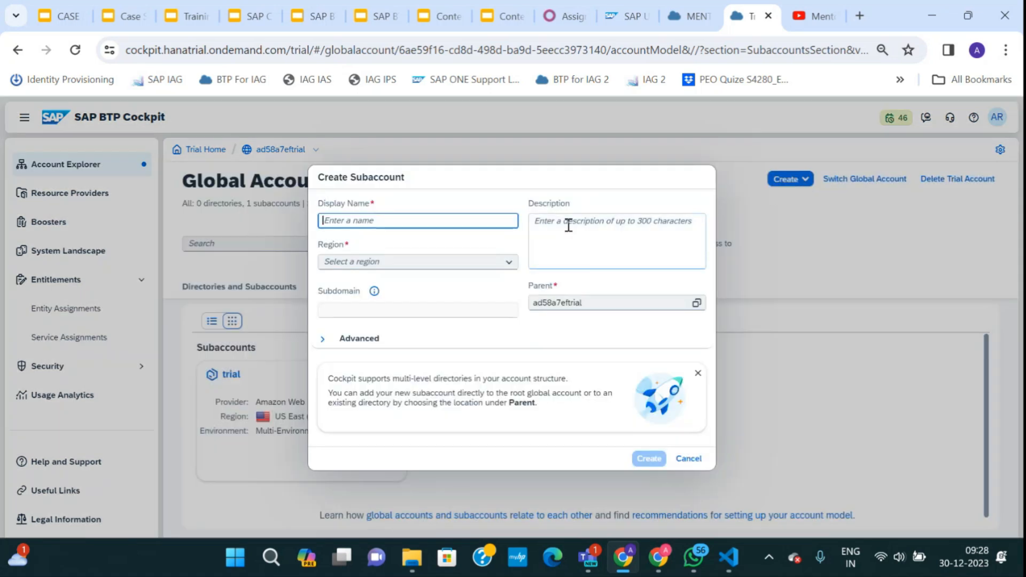
{"action": "type", "text": "Dev_App"}
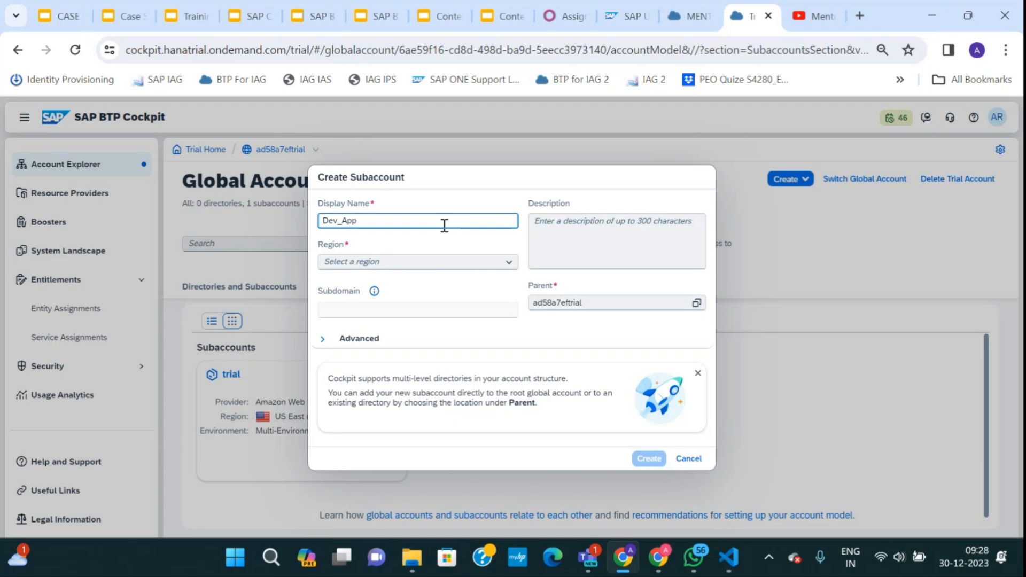
{"action": "key", "text": "ctrl+a"}
{"action": "type", "text": "App_Dev"}
{"action": "left_click", "coordinate": [509, 262]}
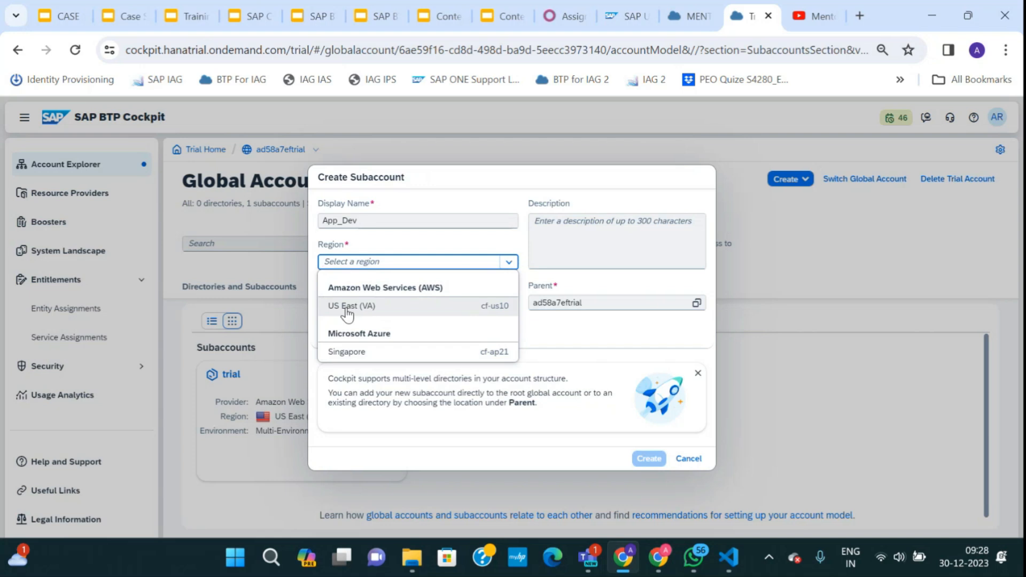
{"action": "left_click", "coordinate": [346, 315]}
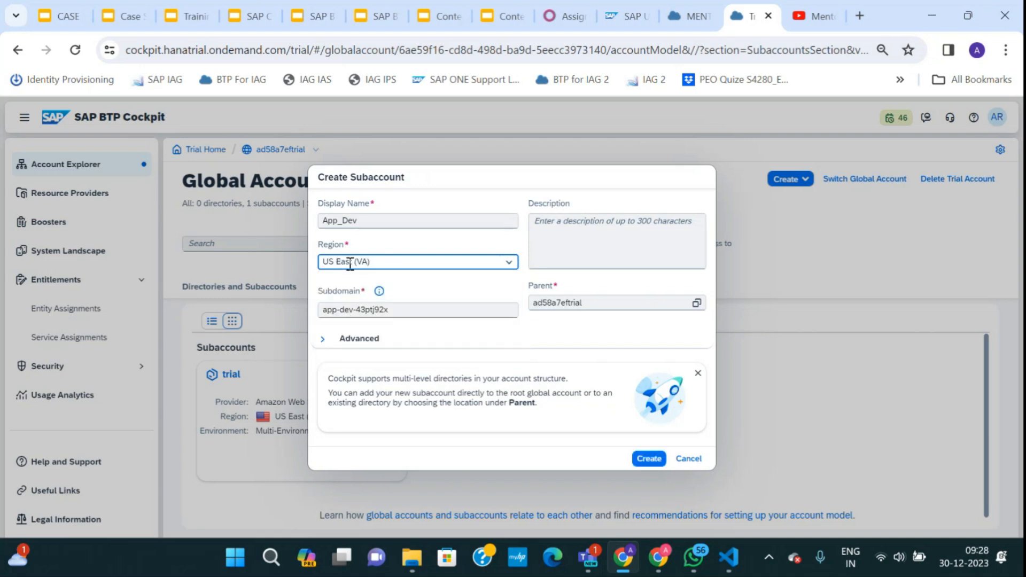
{"action": "mouse_move", "coordinate": [395, 263]}
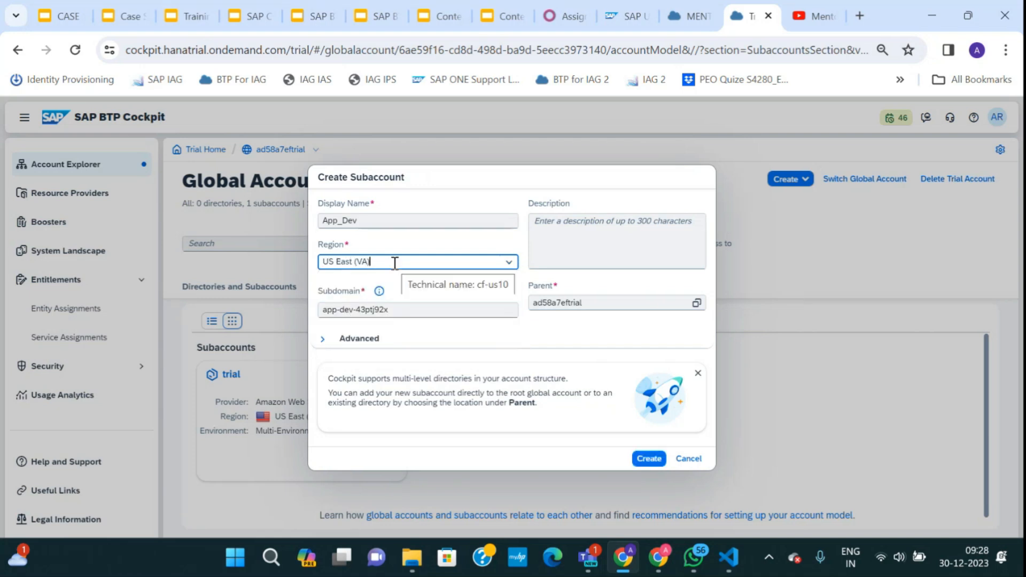
{"action": "left_click", "coordinate": [564, 230]}
{"action": "type", "text": "This Dev Subaccount"}
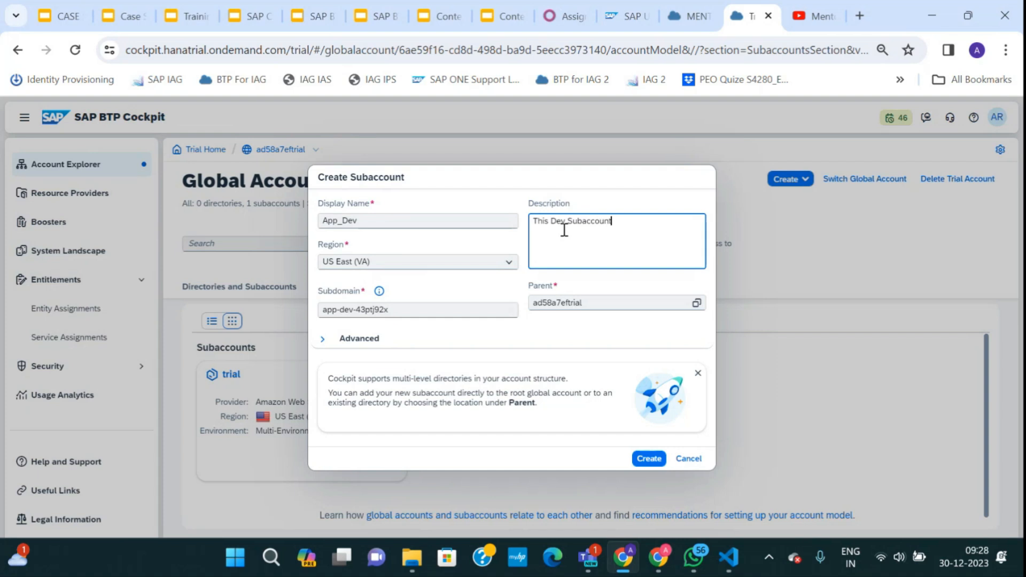
{"action": "left_click", "coordinate": [649, 458]}
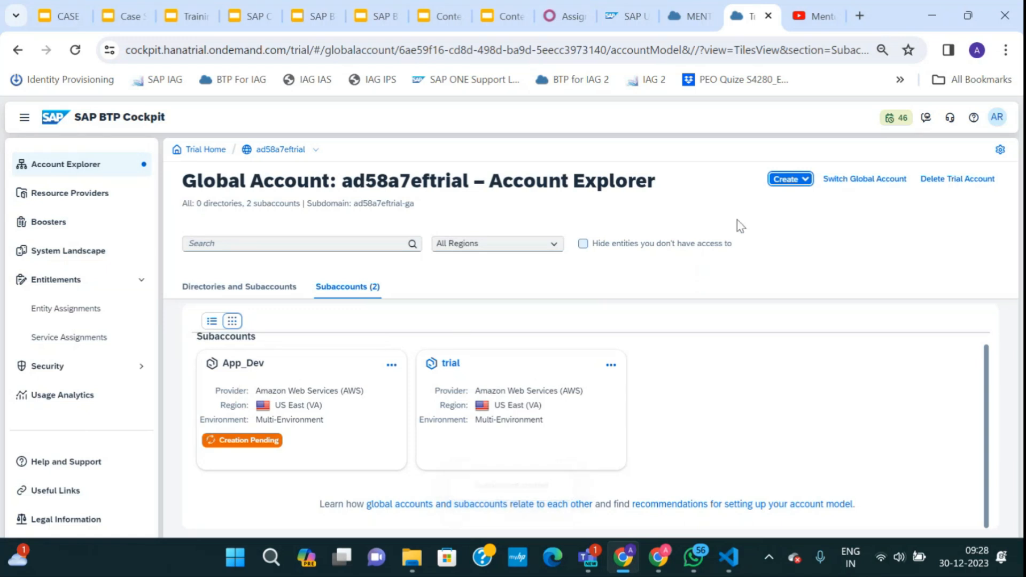
Create the App_Test subaccount in the US East (VA) region.
{"action": "left_click", "coordinate": [786, 180]}
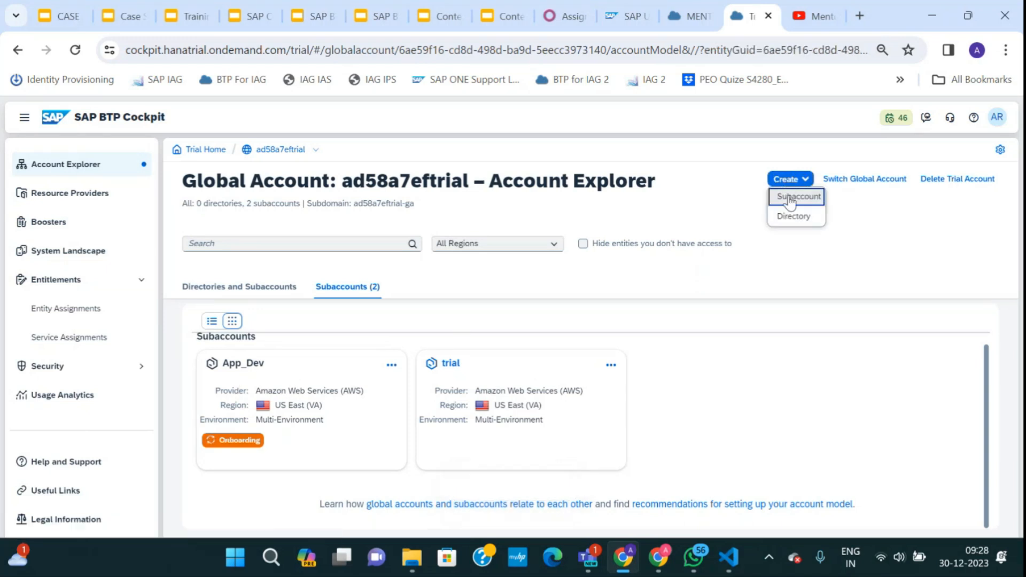
{"action": "left_click", "coordinate": [790, 197]}
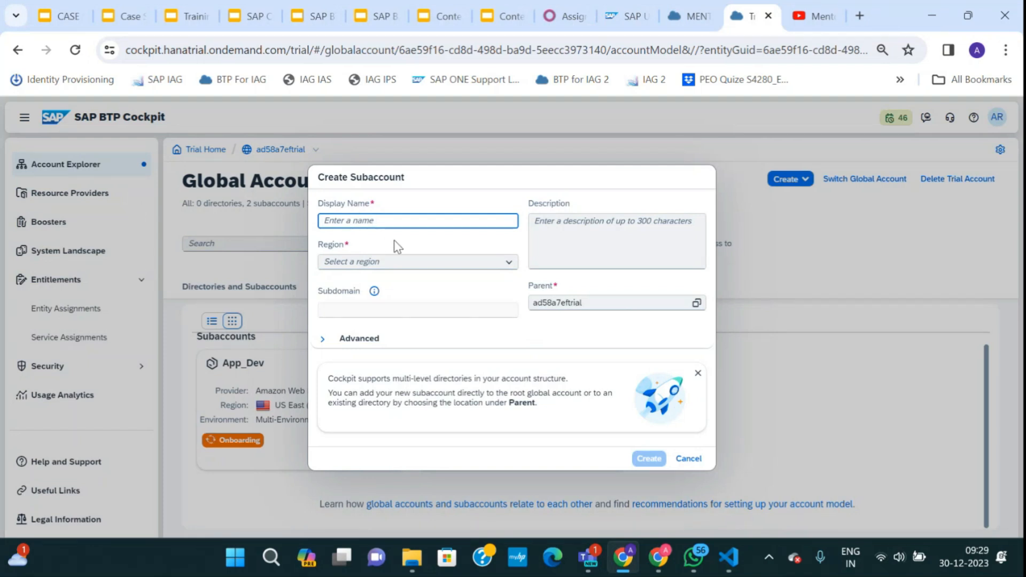
{"action": "type", "text": "App_T"}
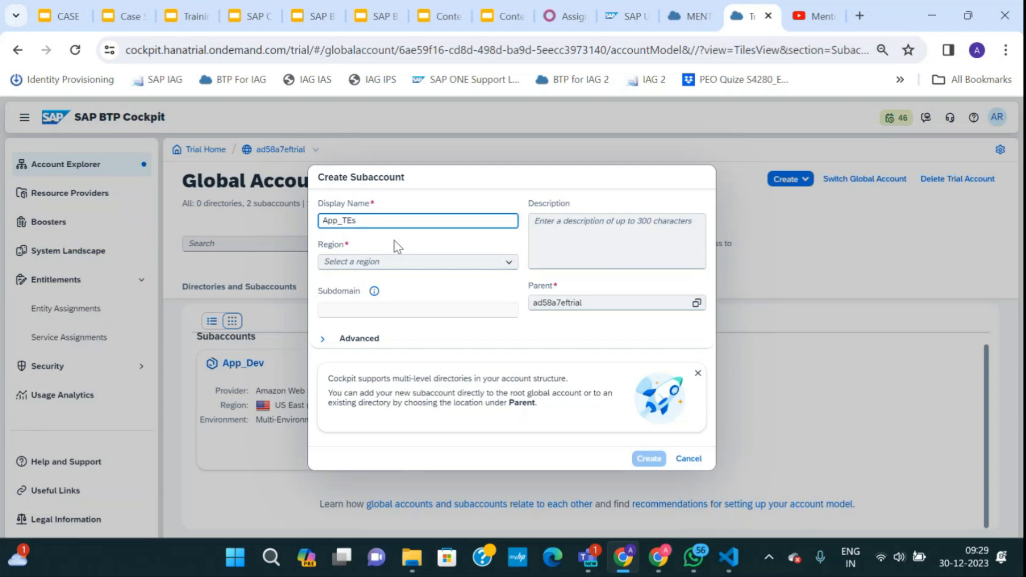
{"action": "type", "text": "est"}
{"action": "left_click", "coordinate": [501, 266]}
{"action": "left_click", "coordinate": [509, 266]}
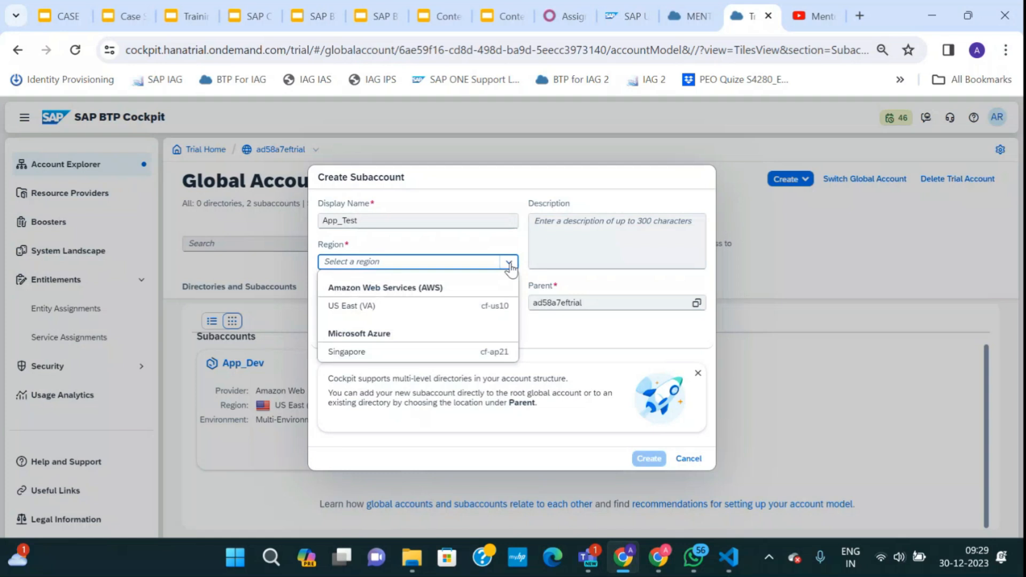
{"action": "left_click", "coordinate": [385, 305]}
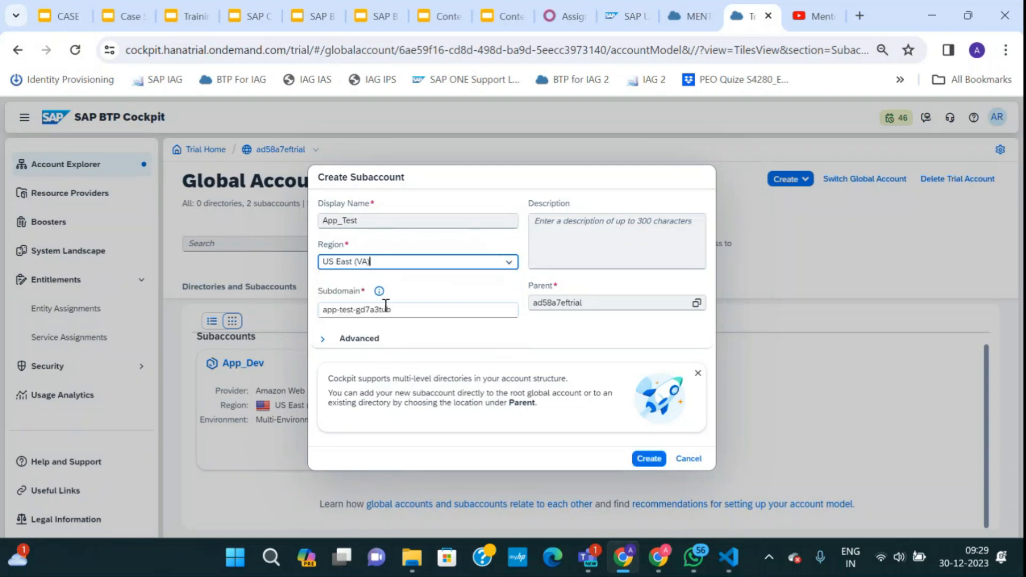
{"action": "left_click", "coordinate": [639, 460]}
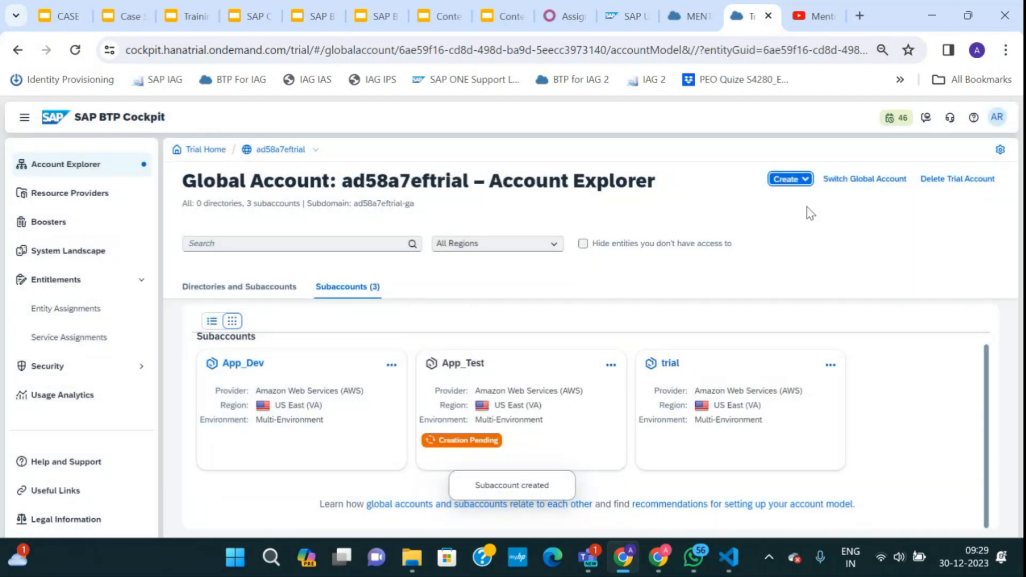
{"action": "left_click", "coordinate": [790, 179]}
Create the App_Prod subaccount in US East (VA), then open the App_Dev overview.
{"action": "left_click", "coordinate": [786, 196]}
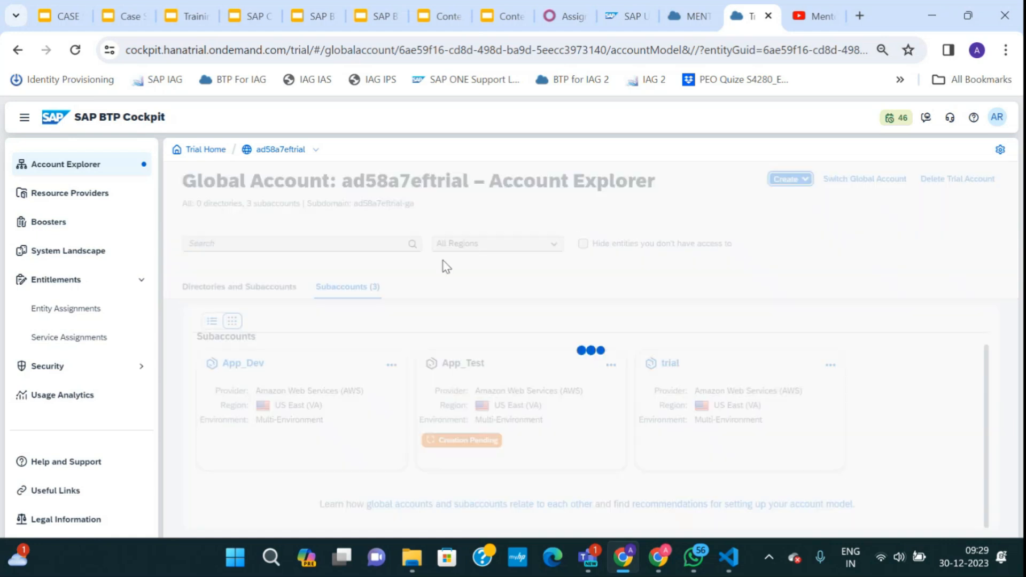
{"action": "type", "text": "Pro"}
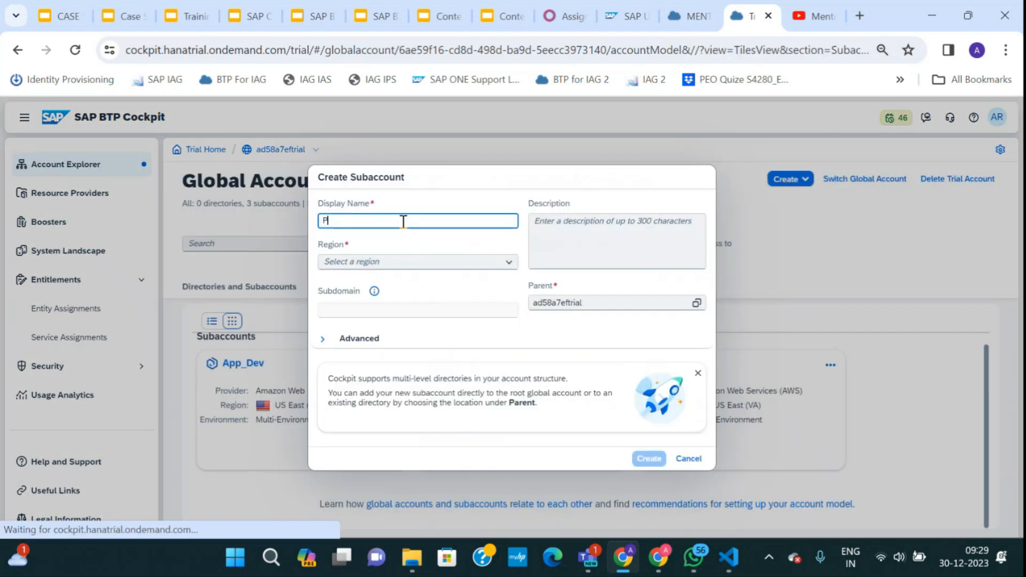
{"action": "key", "text": "BackSpace"}
{"action": "key", "text": "BackSpace"}
{"action": "key", "text": "BackSpace"}
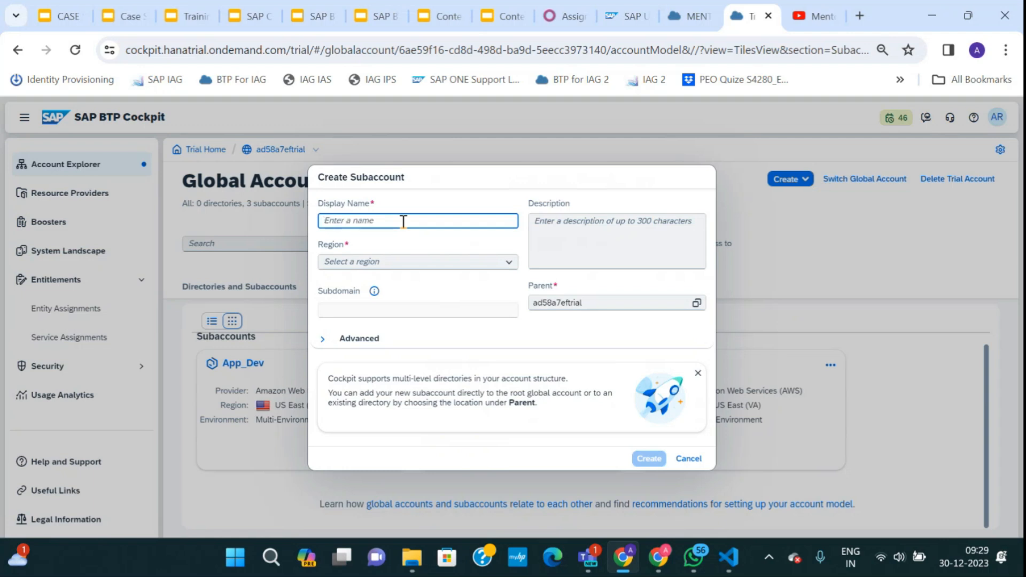
{"action": "type", "text": "App_Prod"}
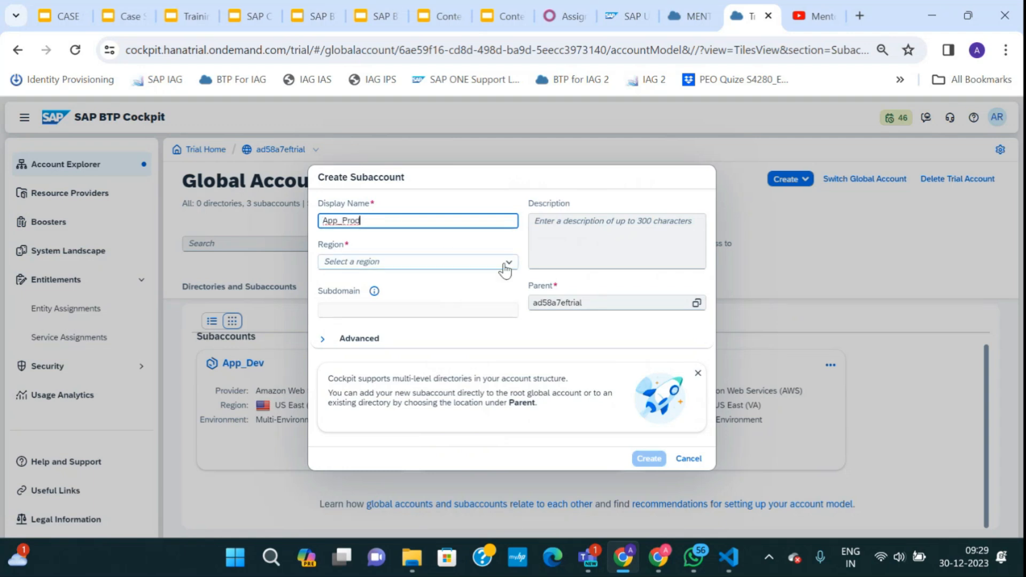
{"action": "left_click", "coordinate": [458, 262]}
{"action": "left_click", "coordinate": [377, 306]}
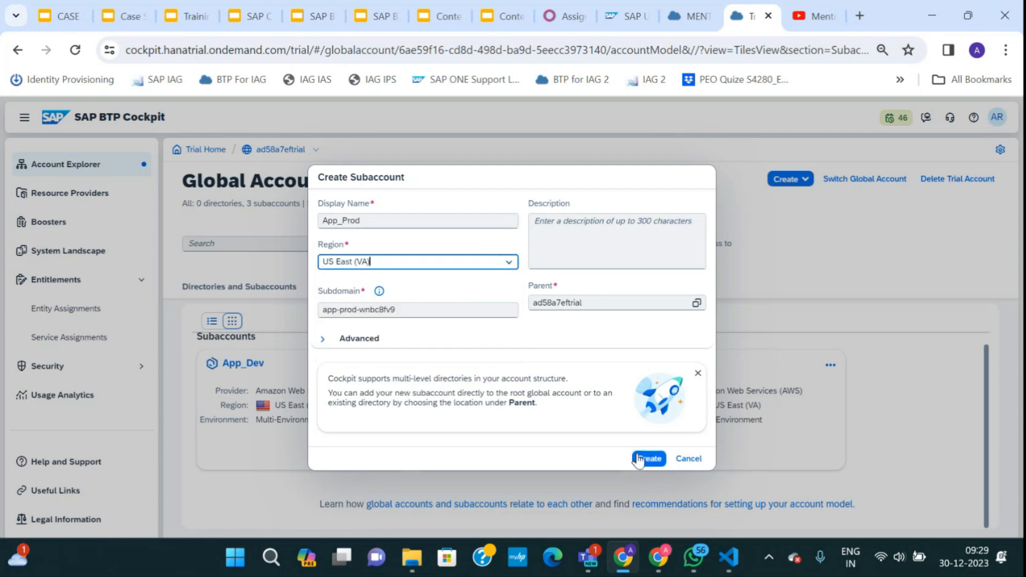
{"action": "left_click", "coordinate": [648, 459]}
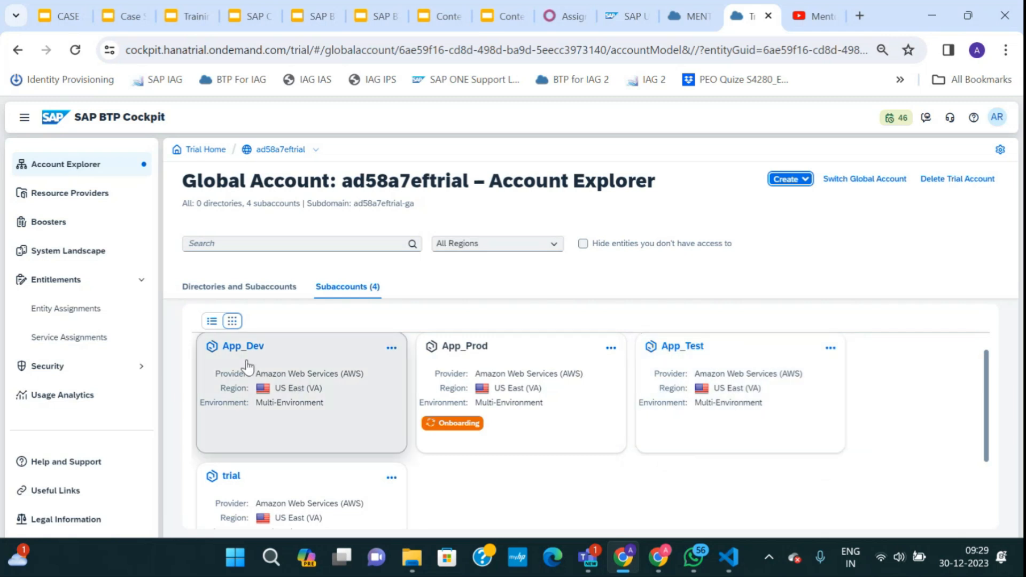
{"action": "left_click", "coordinate": [246, 363]}
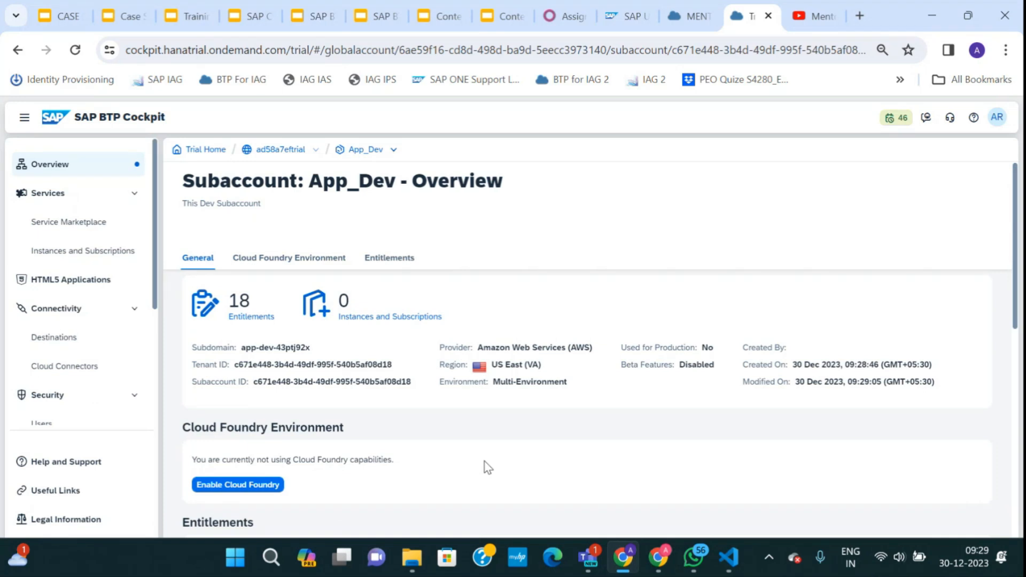
{"action": "left_click", "coordinate": [61, 16]}
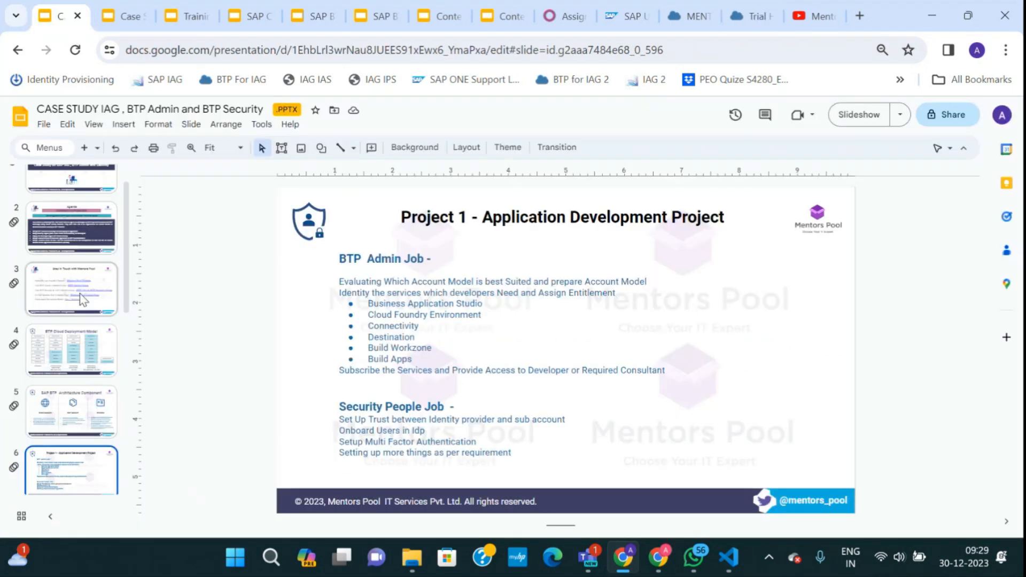
Present the Project 1 - Application Development Project slide full screen, then return to BTP Cockpit.
{"action": "left_click", "coordinate": [859, 115]}
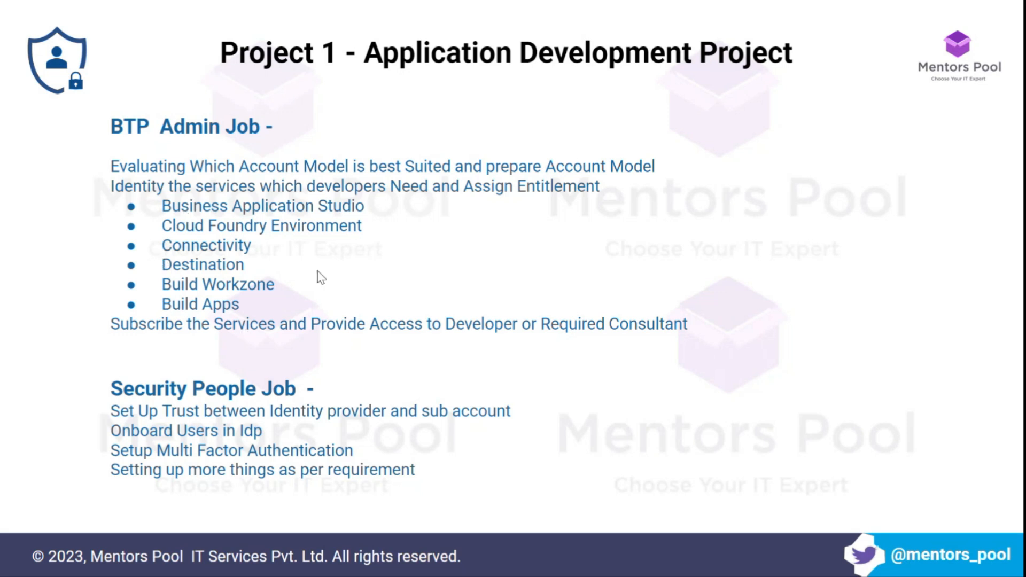
{"action": "key", "text": "Escape"}
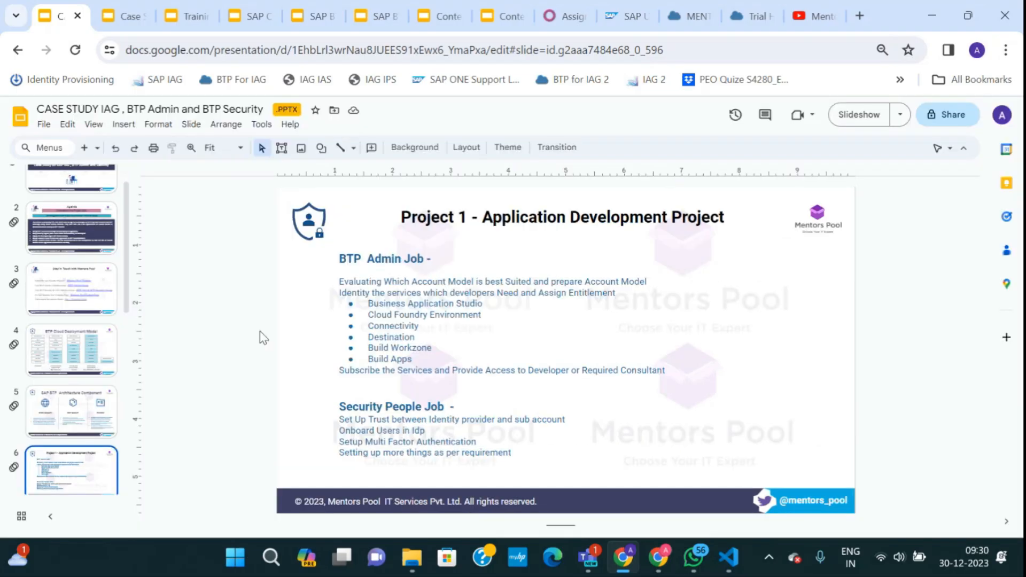
{"action": "left_click", "coordinate": [687, 16]}
Show App_Dev's entitlements under Entitlements > Entity Assignments and start configuring them.
{"action": "left_click", "coordinate": [749, 16]}
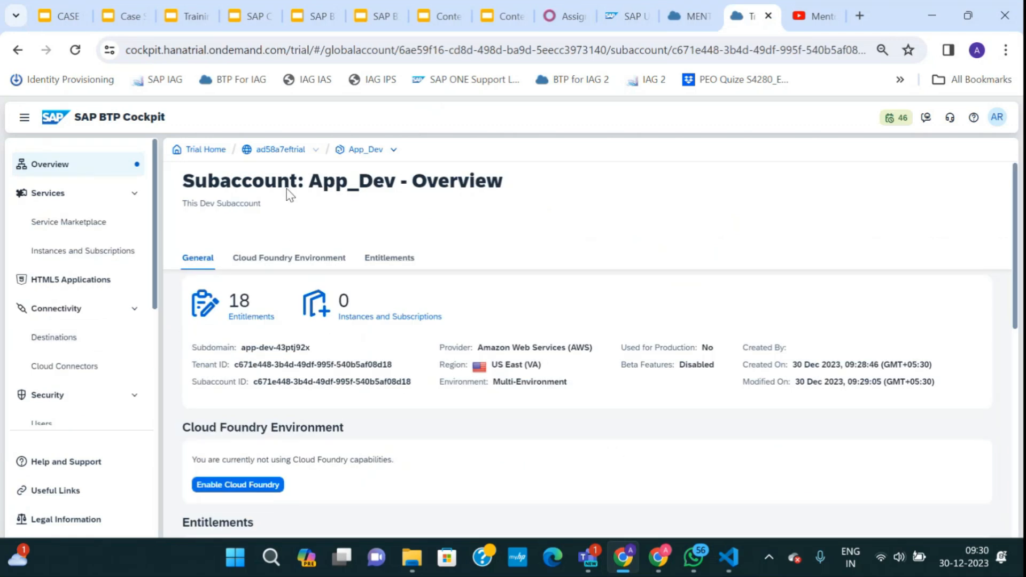
{"action": "double_click", "coordinate": [282, 150]}
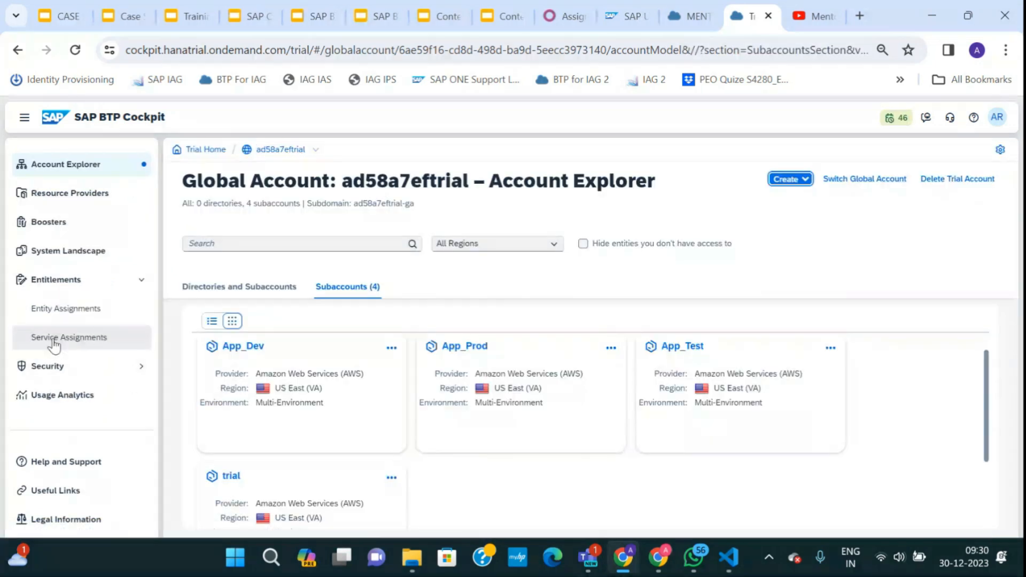
{"action": "left_click", "coordinate": [53, 311]}
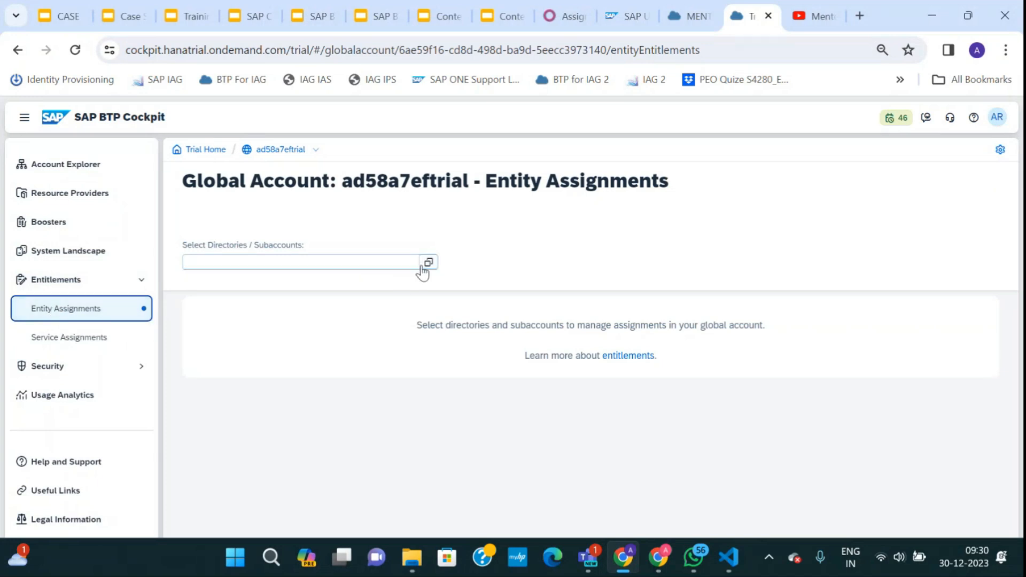
{"action": "left_click", "coordinate": [428, 262]}
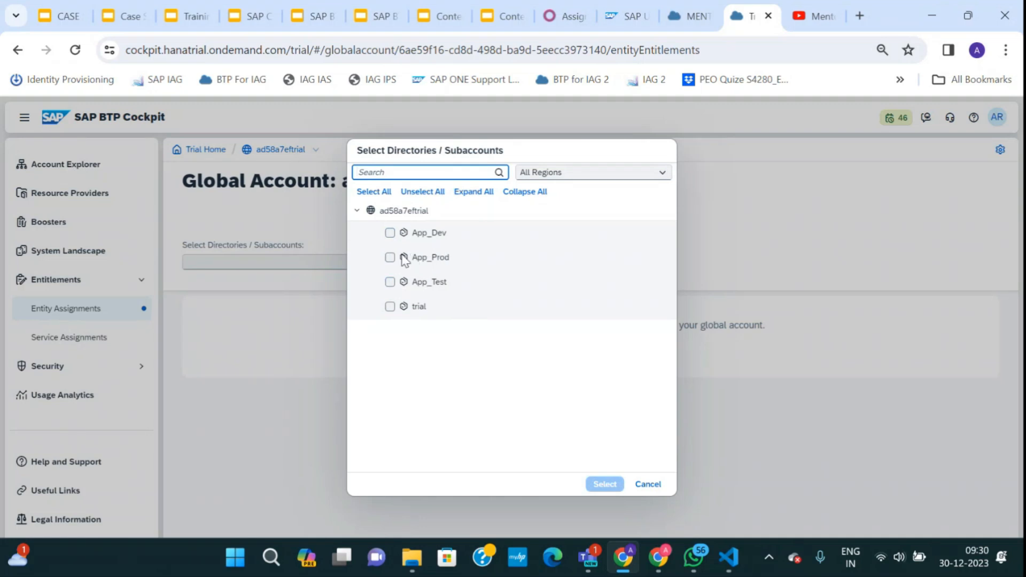
{"action": "left_click", "coordinate": [390, 233]}
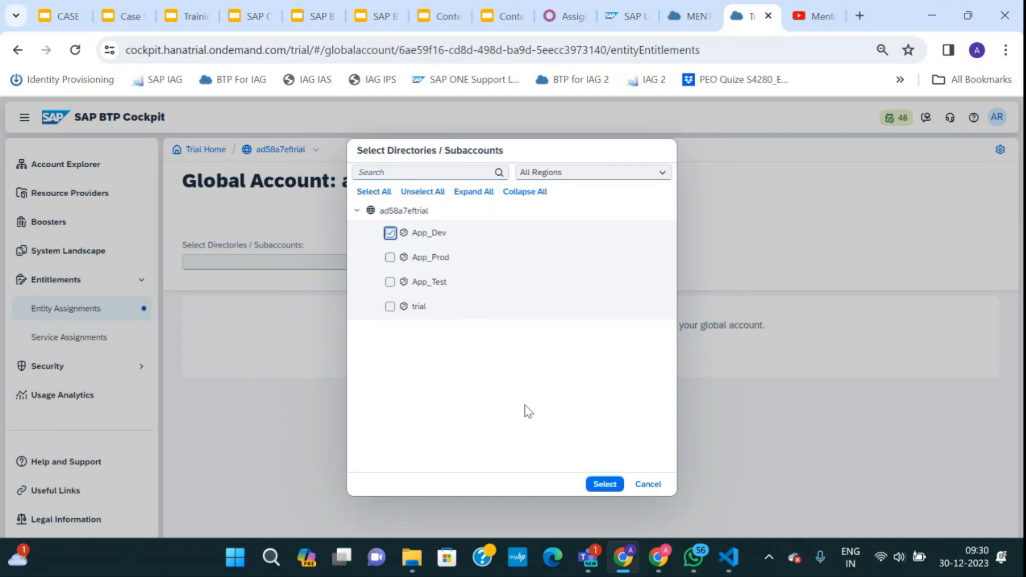
{"action": "left_click", "coordinate": [597, 486]}
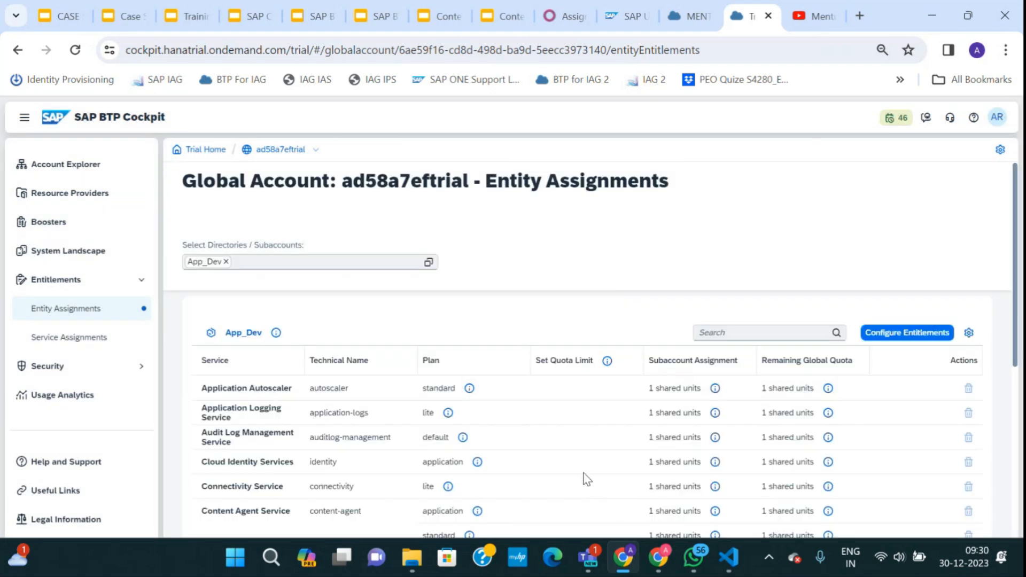
{"action": "left_click", "coordinate": [928, 335]}
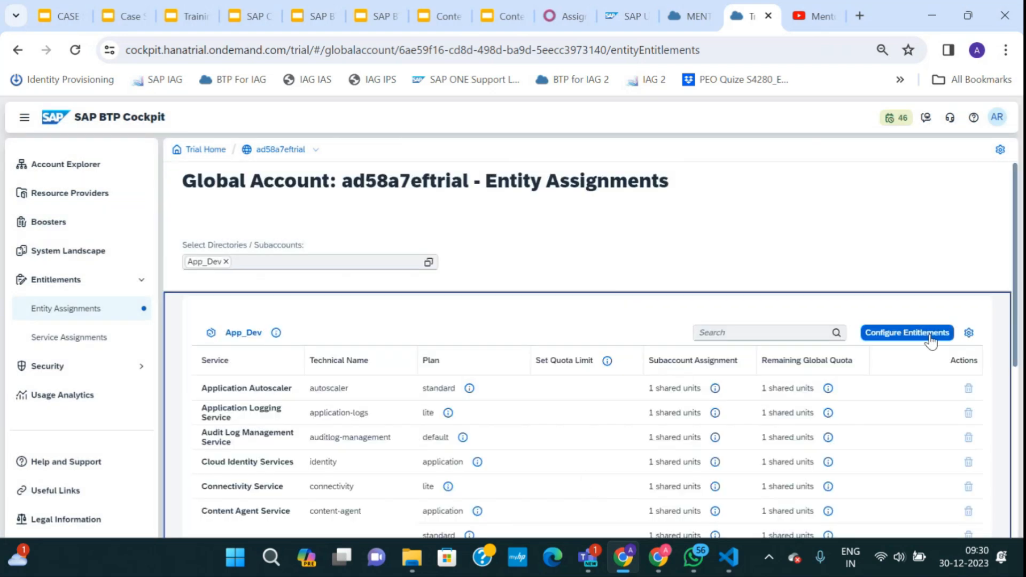
{"action": "left_click", "coordinate": [859, 338]}
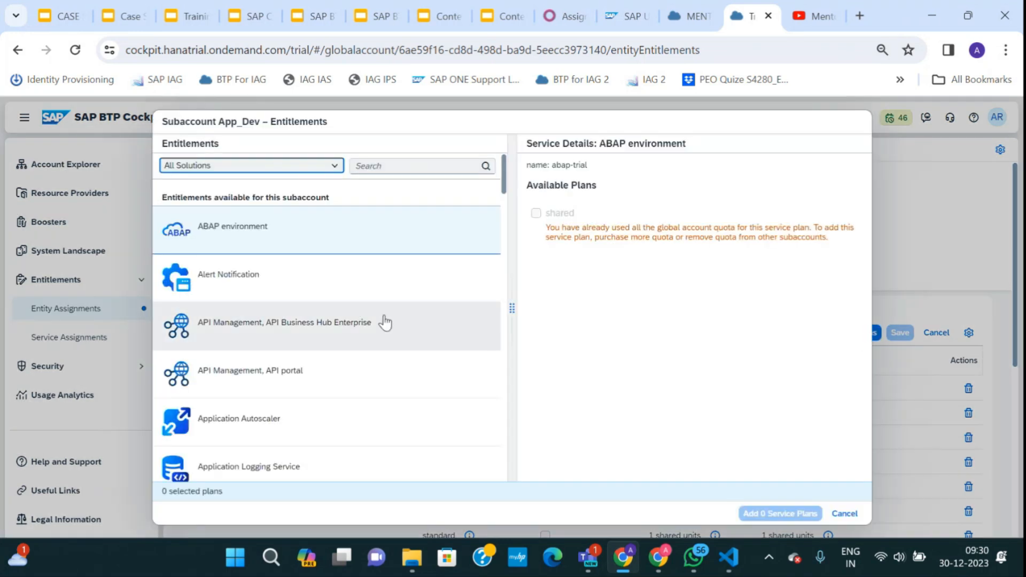
{"action": "scroll", "coordinate": [289, 341], "scroll_direction": "down", "scroll_amount": 15}
{"action": "scroll", "coordinate": [294, 346], "scroll_direction": "down", "scroll_amount": 9}
{"action": "scroll", "coordinate": [293, 347], "scroll_direction": "down", "scroll_amount": 10}
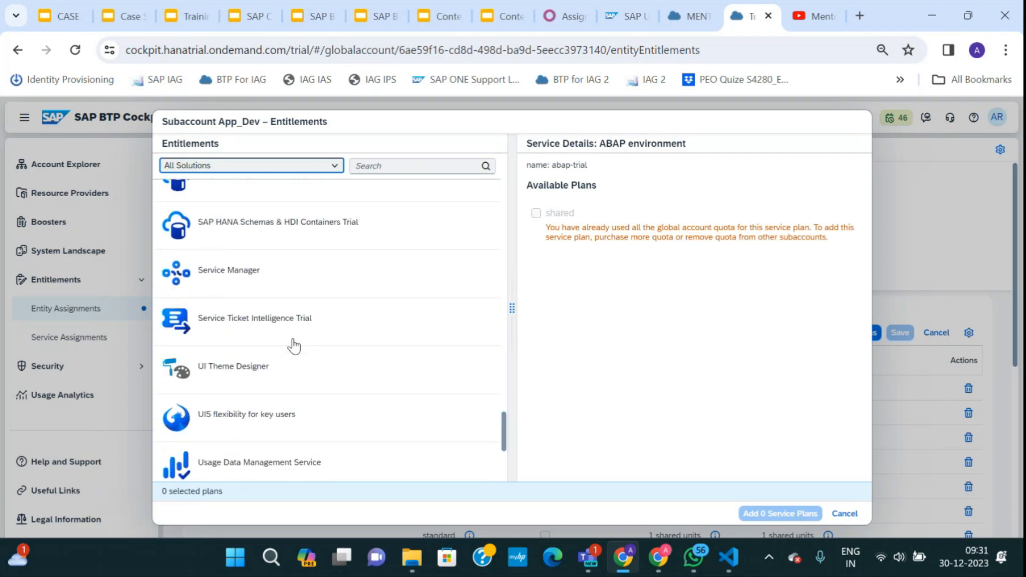
{"action": "scroll", "coordinate": [293, 346], "scroll_direction": "up", "scroll_amount": 20}
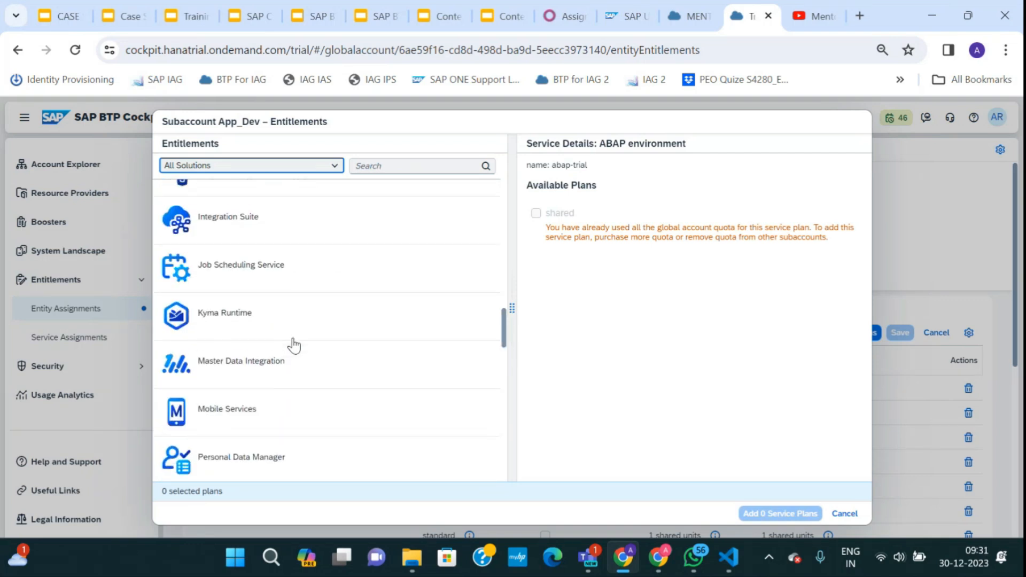
{"action": "scroll", "coordinate": [293, 346], "scroll_direction": "up", "scroll_amount": 10}
{"action": "left_click", "coordinate": [844, 513]}
{"action": "scroll", "coordinate": [335, 435], "scroll_direction": "down", "scroll_amount": 6}
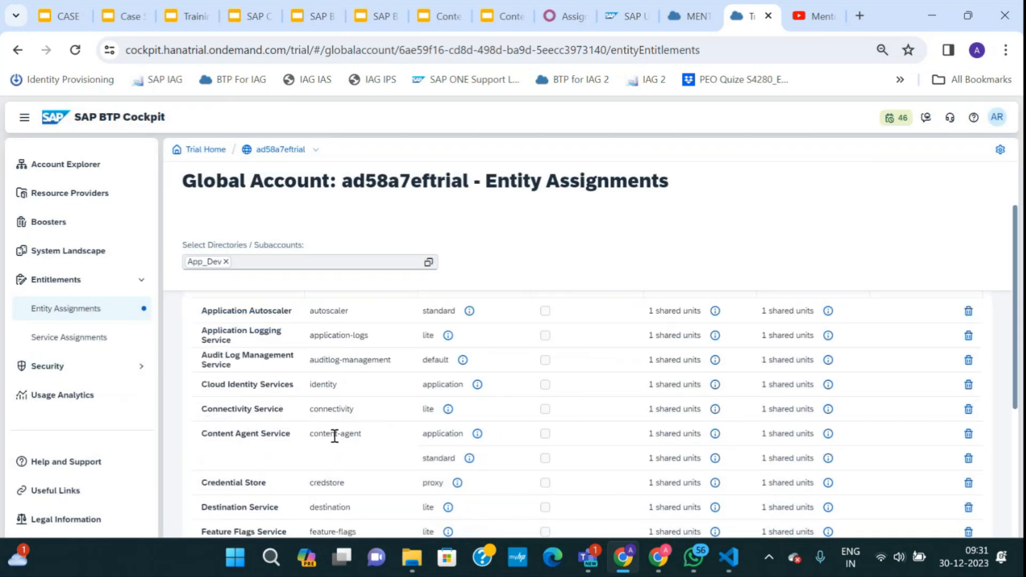
{"action": "scroll", "coordinate": [351, 472], "scroll_direction": "up", "scroll_amount": 3}
{"action": "scroll", "coordinate": [350, 472], "scroll_direction": "up", "scroll_amount": 3}
{"action": "scroll", "coordinate": [350, 471], "scroll_direction": "down", "scroll_amount": 6}
{"action": "scroll", "coordinate": [351, 472], "scroll_direction": "up", "scroll_amount": 6}
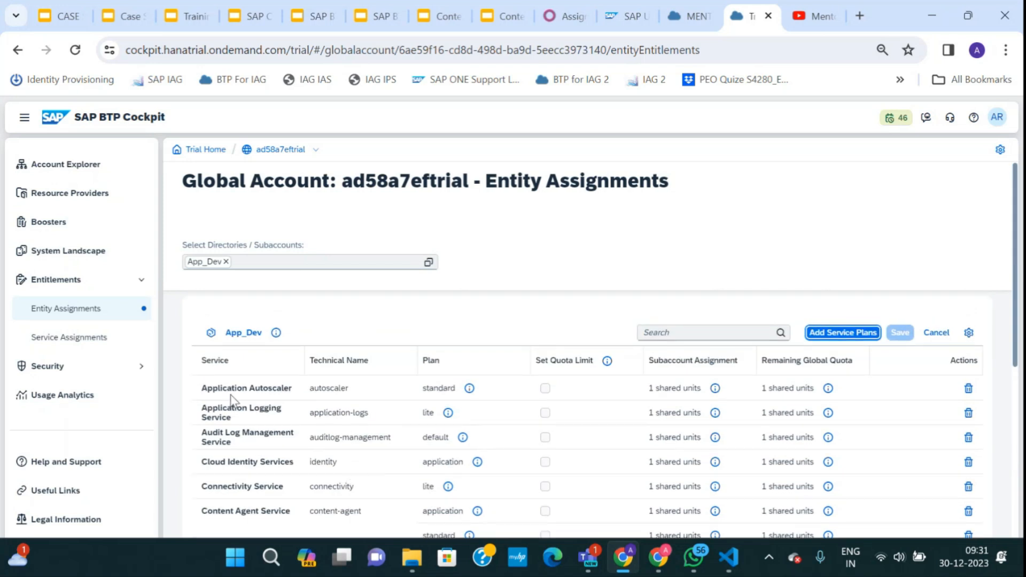
{"action": "left_click_drag", "start_coordinate": [202, 387], "coordinate": [289, 392]}
{"action": "left_click_drag", "start_coordinate": [207, 412], "coordinate": [244, 423]}
{"action": "scroll", "coordinate": [242, 434], "scroll_direction": "down", "scroll_amount": 1}
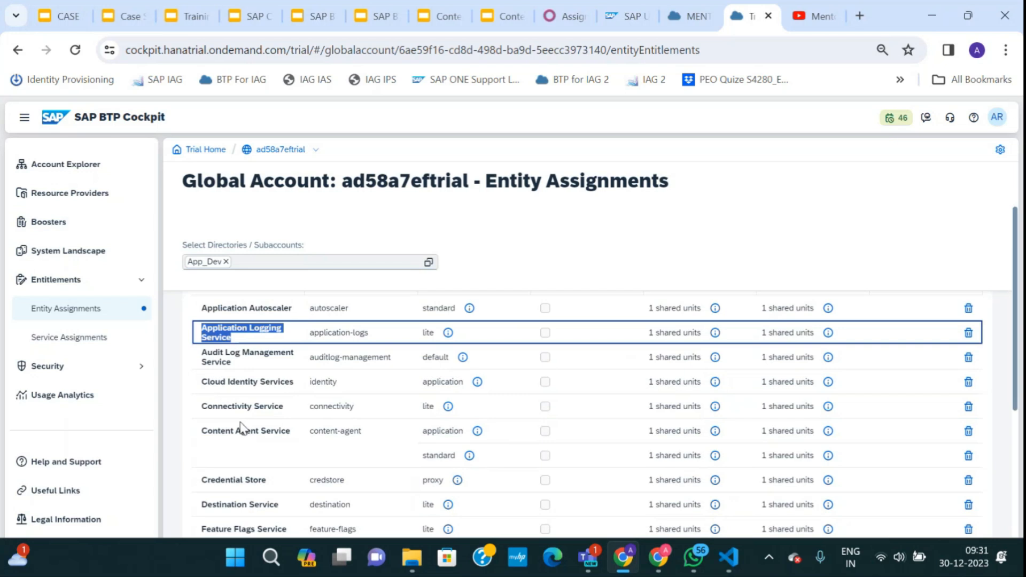
{"action": "left_click_drag", "start_coordinate": [201, 381], "coordinate": [290, 382]}
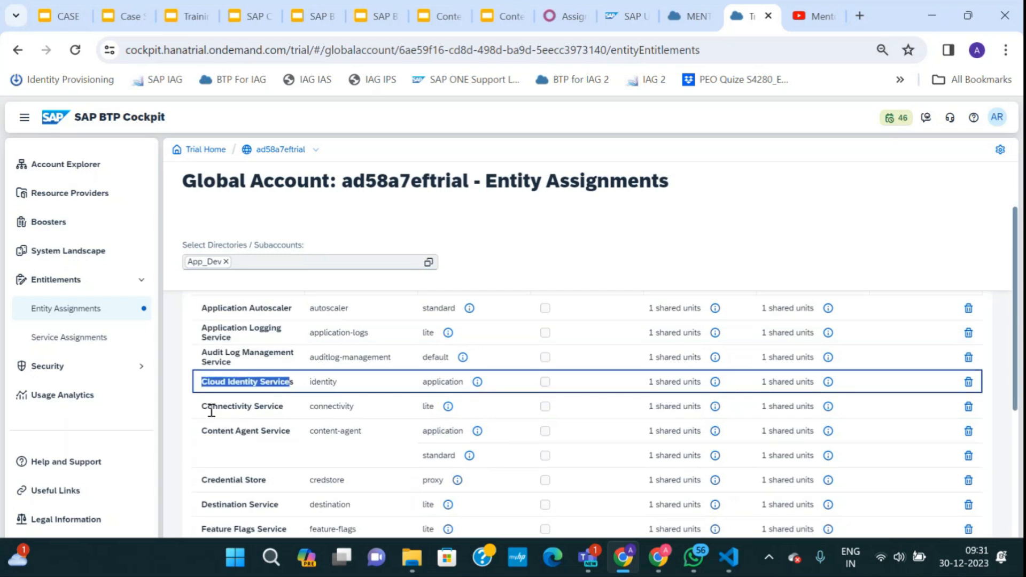
{"action": "left_click_drag", "start_coordinate": [202, 406], "coordinate": [285, 408]}
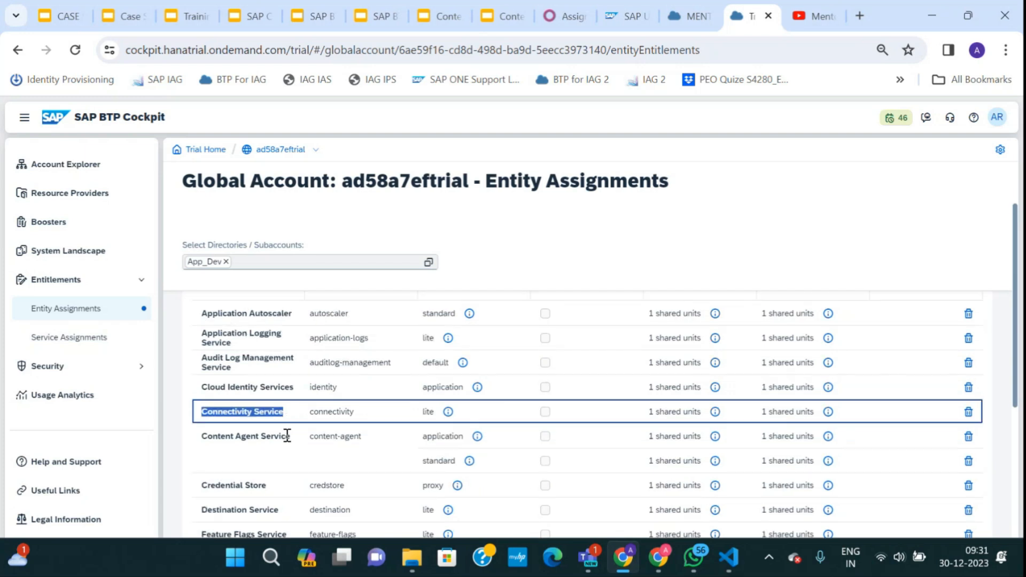
{"action": "scroll", "coordinate": [287, 436], "scroll_direction": "up", "scroll_amount": 1}
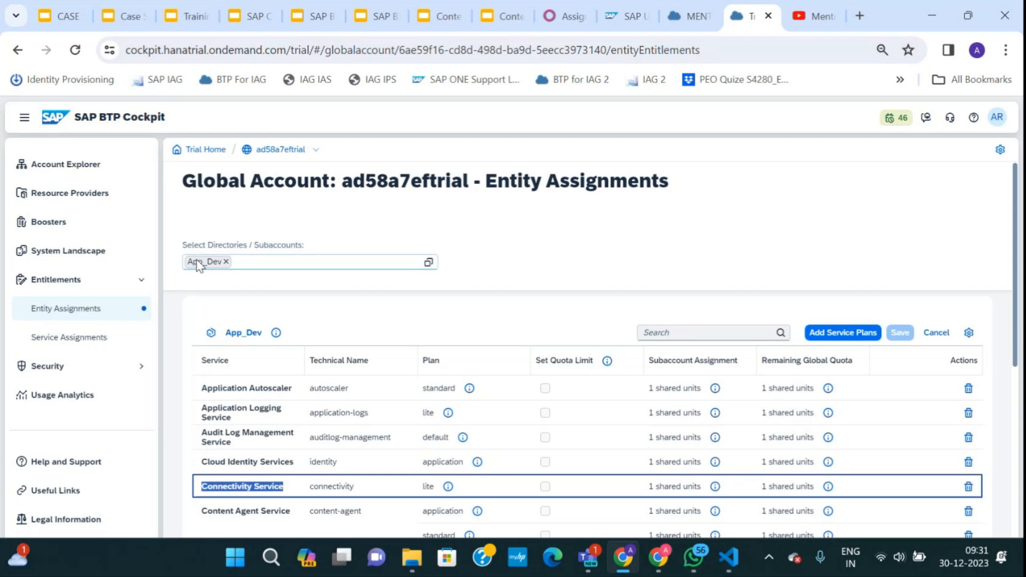
Select the SAP Business Application Studio trial plan for App_Dev.
{"action": "left_click", "coordinate": [843, 334]}
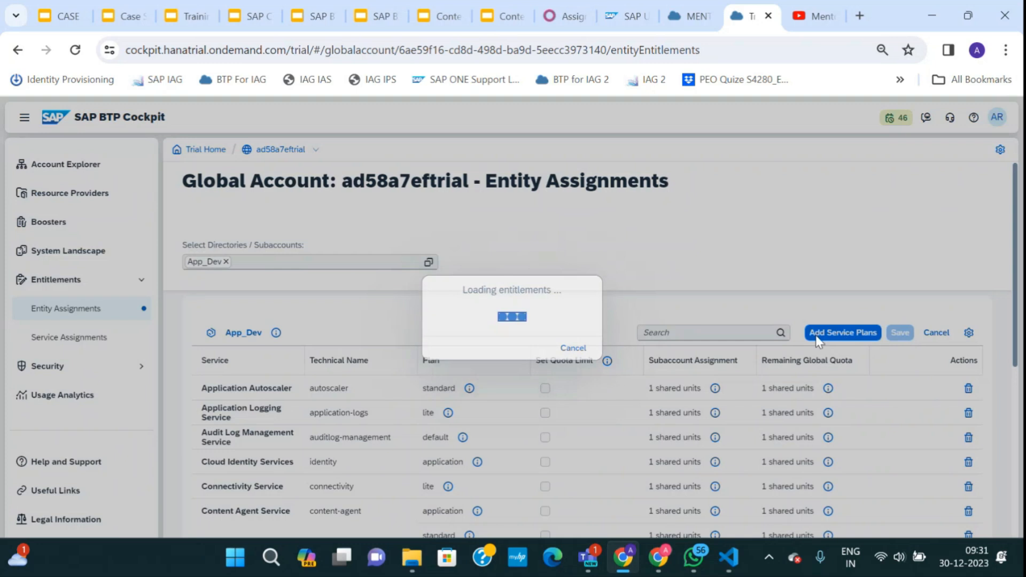
{"action": "scroll", "coordinate": [273, 359], "scroll_direction": "down", "scroll_amount": 15}
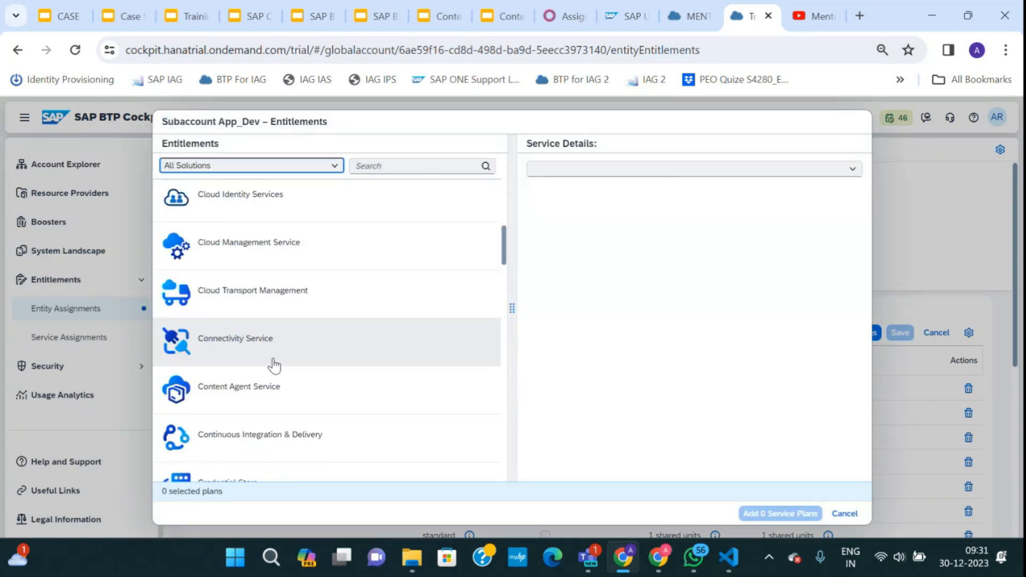
{"action": "scroll", "coordinate": [273, 372], "scroll_direction": "down", "scroll_amount": 10}
{"action": "scroll", "coordinate": [271, 369], "scroll_direction": "up", "scroll_amount": 15}
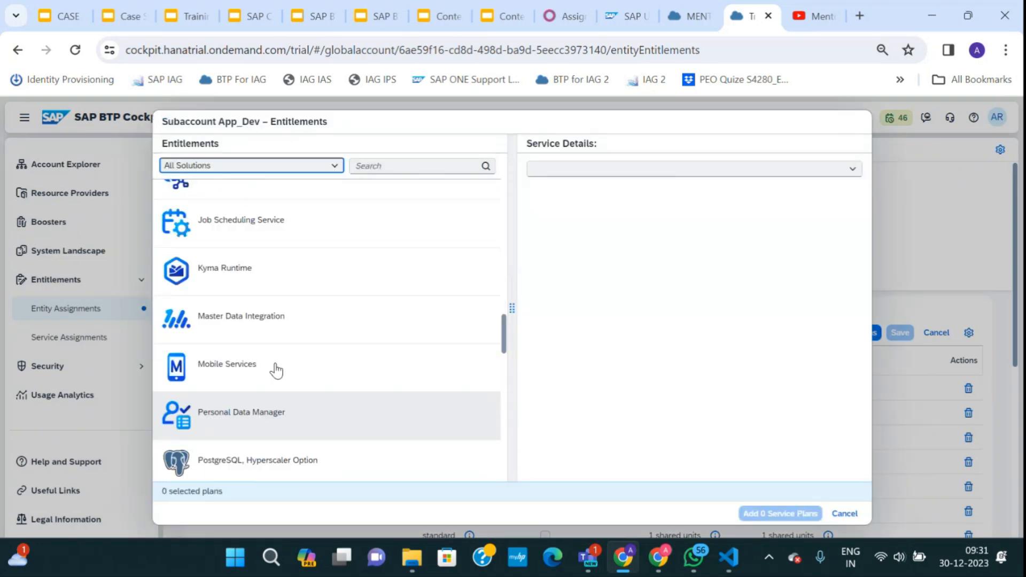
{"action": "left_click", "coordinate": [363, 166]}
{"action": "type", "text": "Busi"}
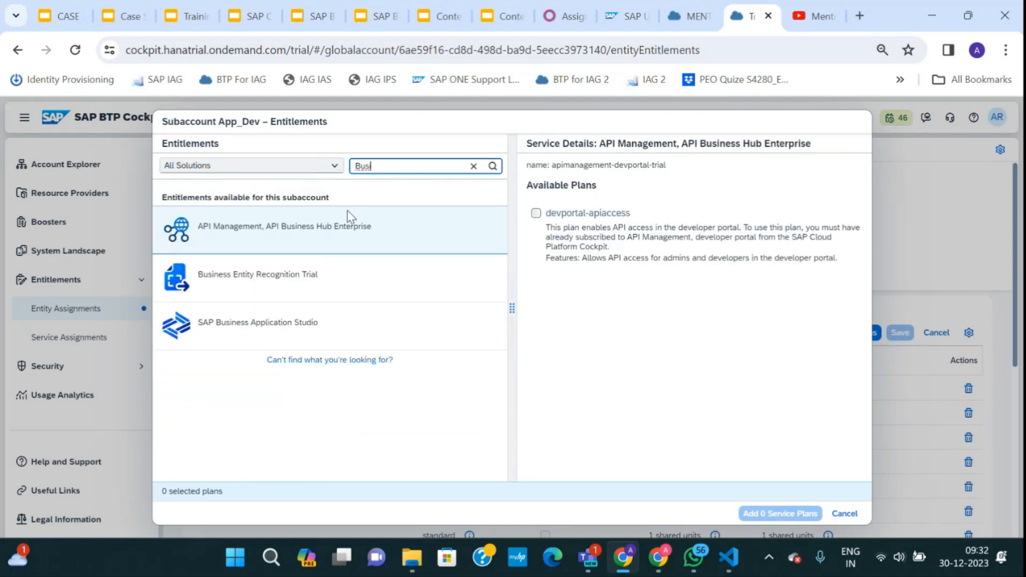
{"action": "left_click", "coordinate": [280, 321]}
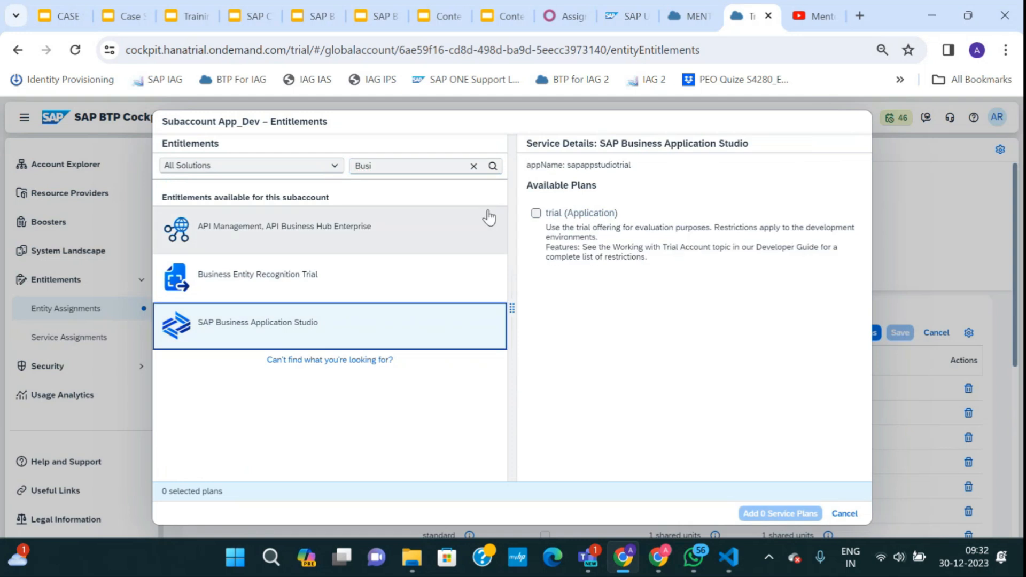
{"action": "left_click", "coordinate": [537, 213]}
Select the SAP Build Apps free plan.
{"action": "left_click", "coordinate": [412, 167]}
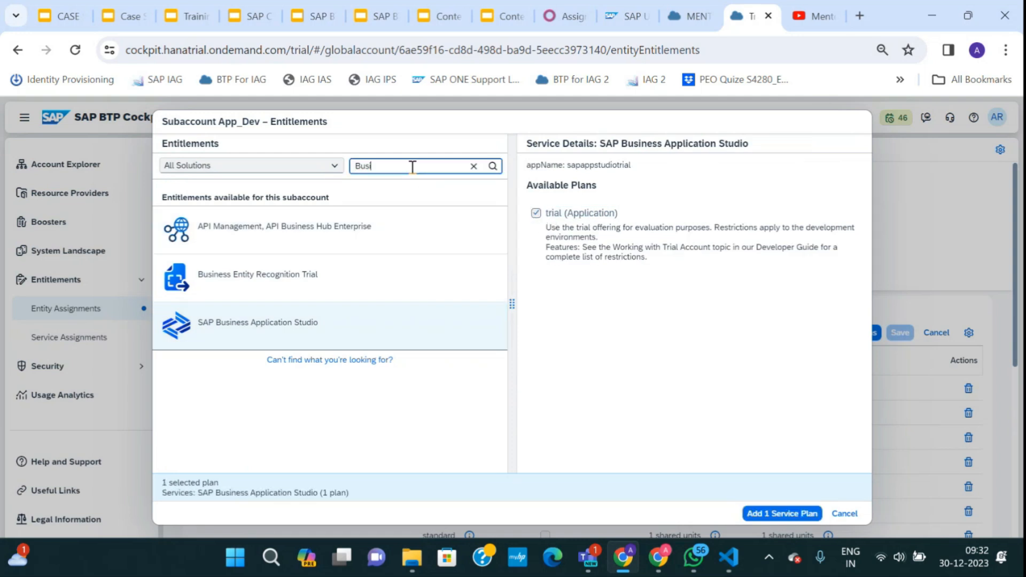
{"action": "key", "text": "BackSpace"}
{"action": "key", "text": "BackSpace"}
{"action": "key", "text": "BackSpace"}
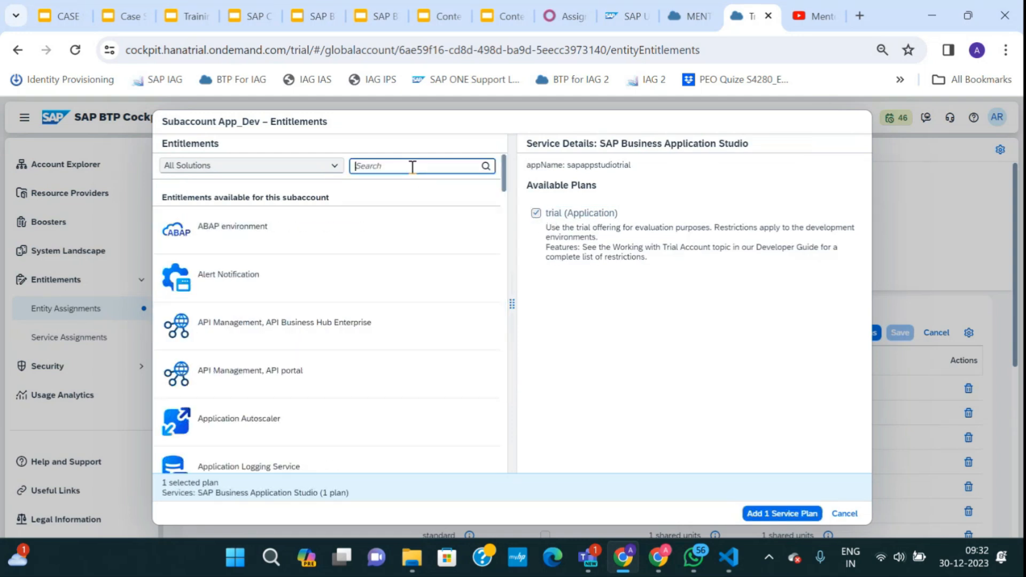
{"action": "type", "text": "Buil"}
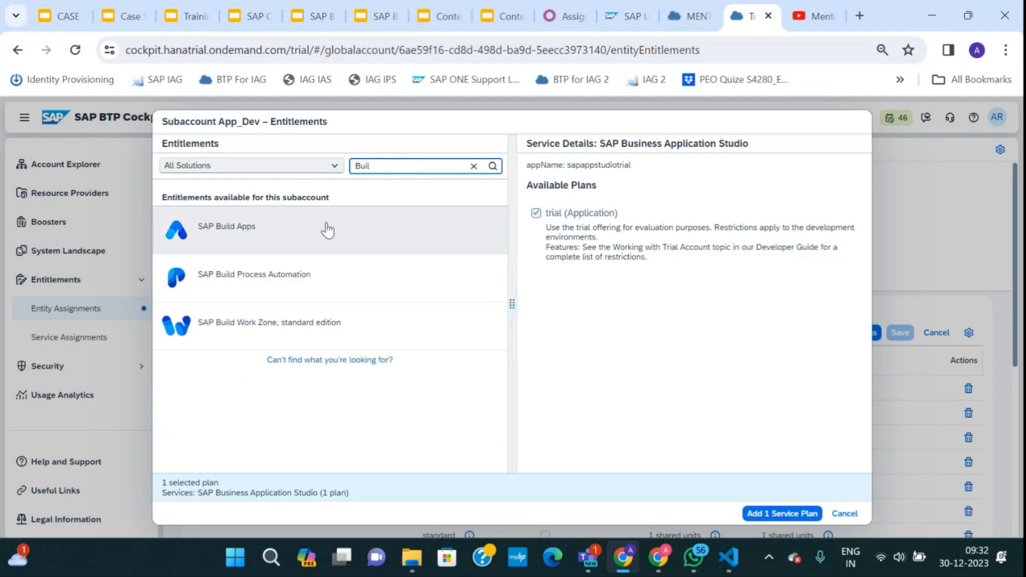
{"action": "left_click", "coordinate": [315, 238]}
{"action": "left_click", "coordinate": [537, 215]}
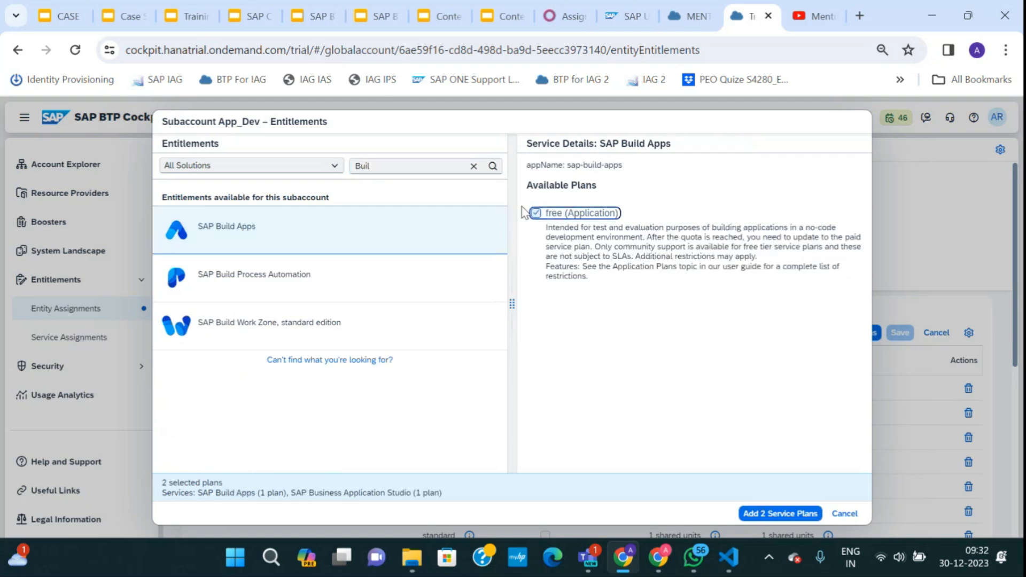
Select the SAP Build Work Zone standard (Application) plan and add all three plans.
{"action": "left_click", "coordinate": [424, 166]}
{"action": "key", "text": "BackSpace"}
{"action": "key", "text": "BackSpace"}
{"action": "key", "text": "BackSpace"}
{"action": "key", "text": "BackSpace"}
{"action": "type", "text": "Bui"}
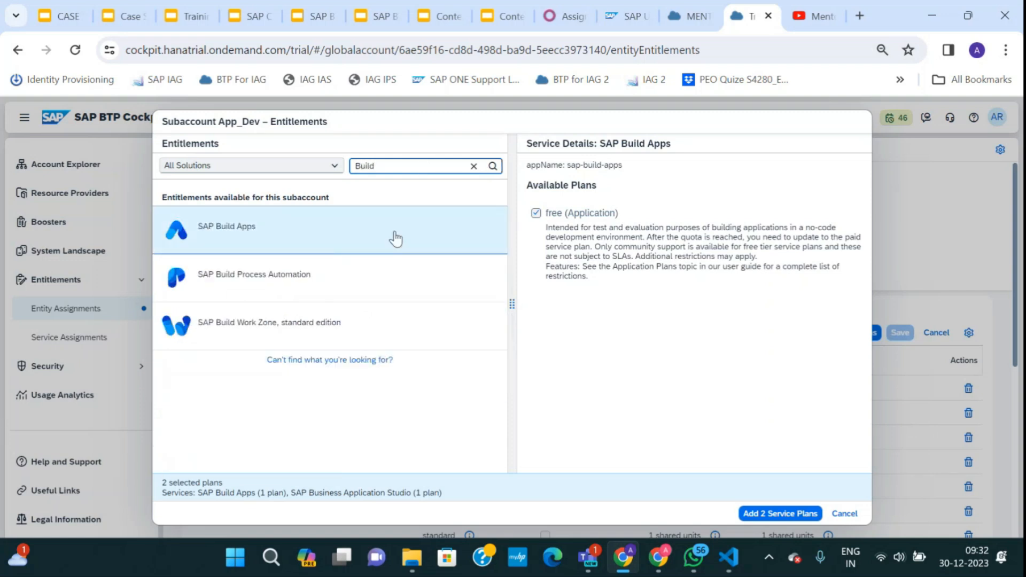
{"action": "left_click", "coordinate": [321, 325]}
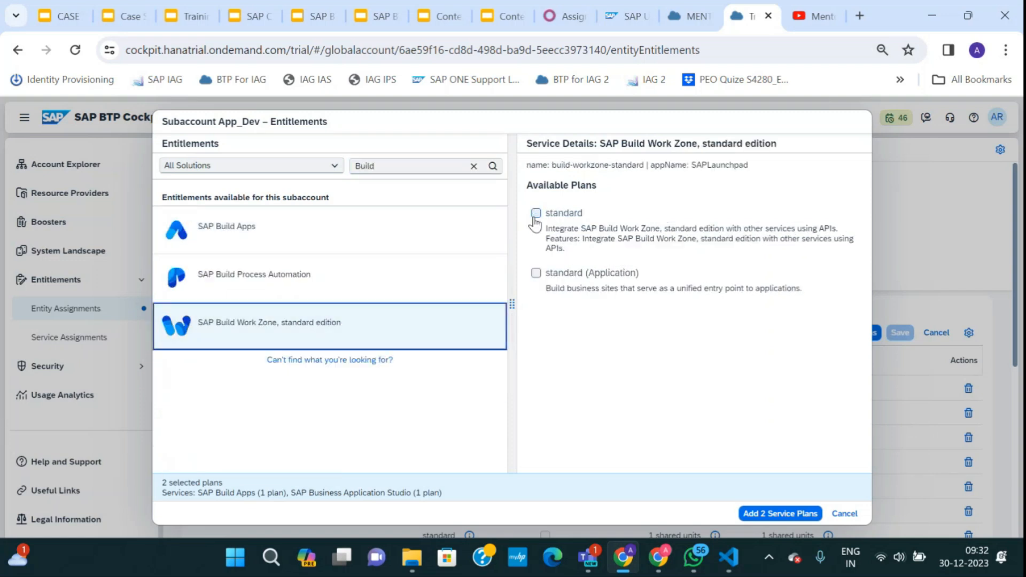
{"action": "left_click", "coordinate": [537, 273]}
{"action": "left_click", "coordinate": [762, 515]}
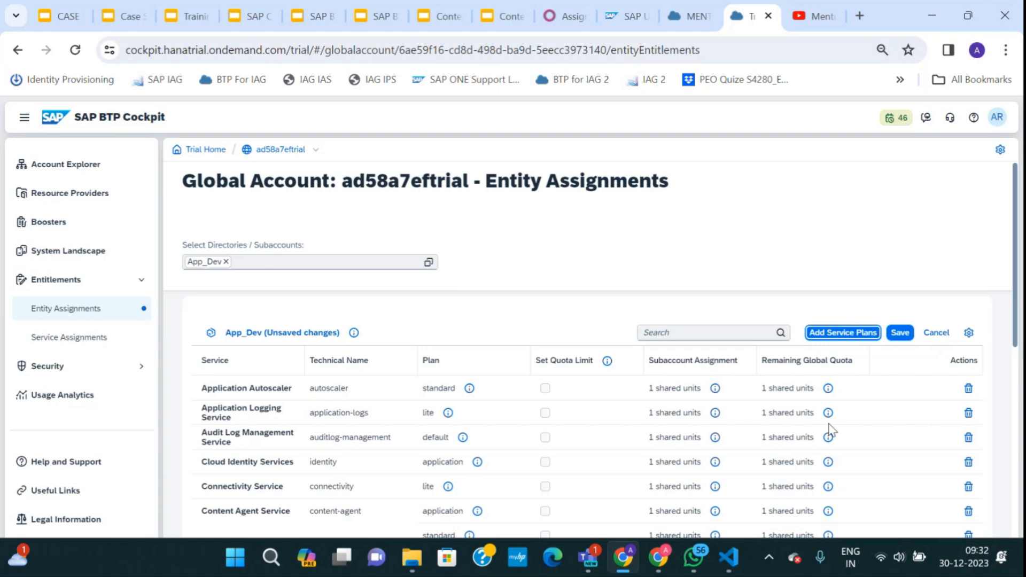
Save App_Dev's three new service plans and return to the Account Explorer.
{"action": "left_click", "coordinate": [900, 332]}
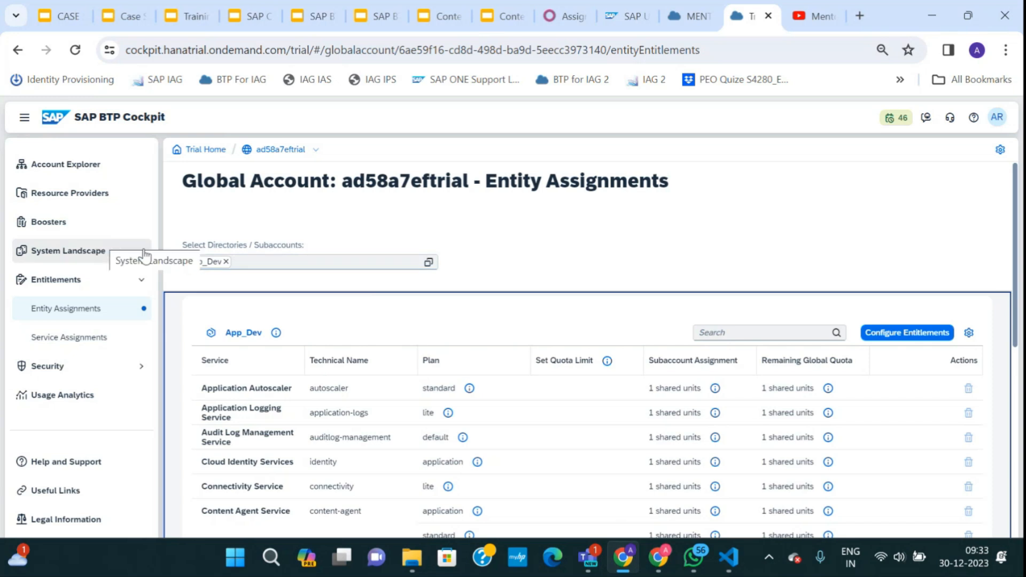
{"action": "left_click", "coordinate": [283, 150]}
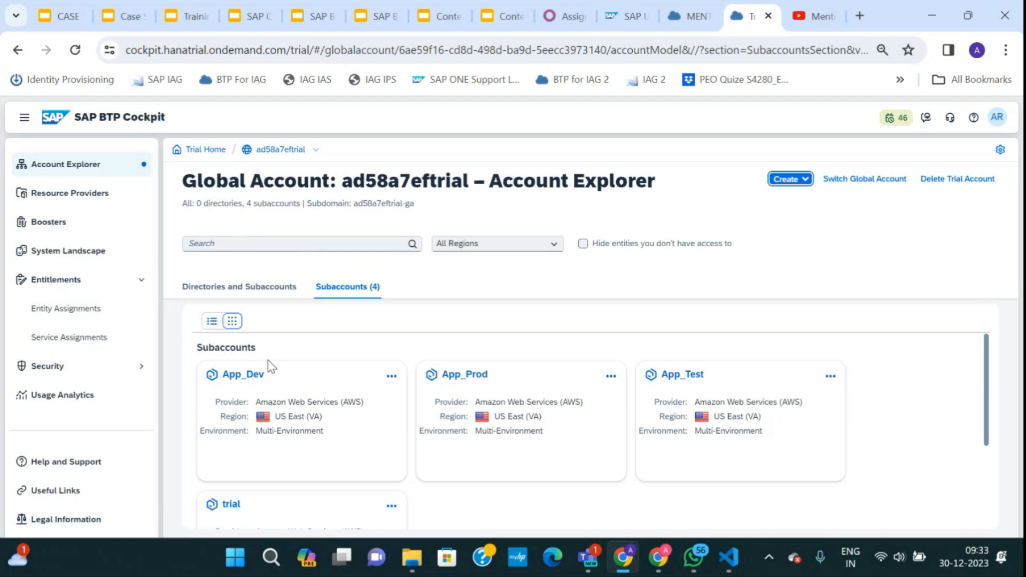
{"action": "left_click", "coordinate": [247, 382]}
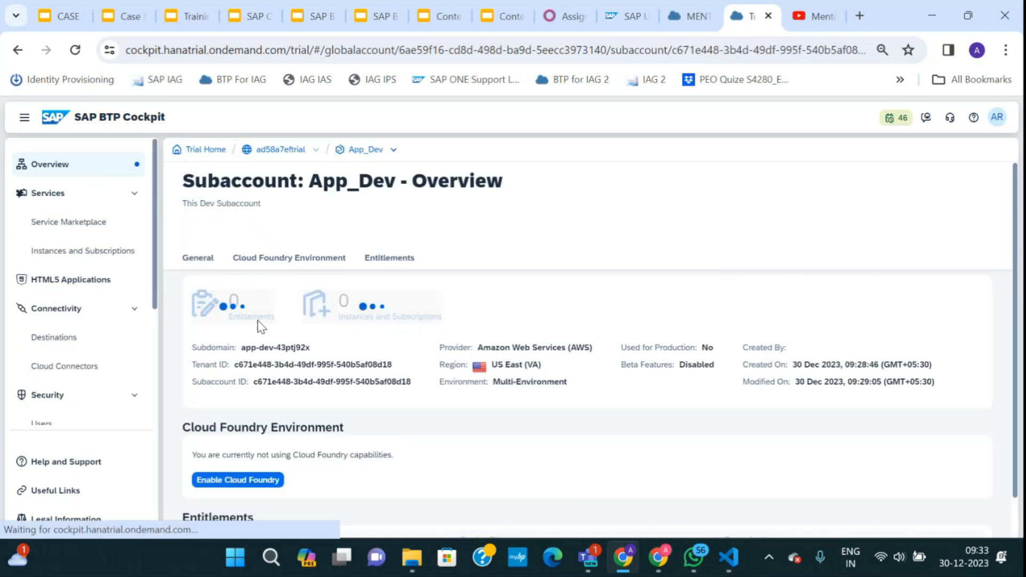
{"action": "scroll", "coordinate": [92, 351], "scroll_direction": "down", "scroll_amount": 3}
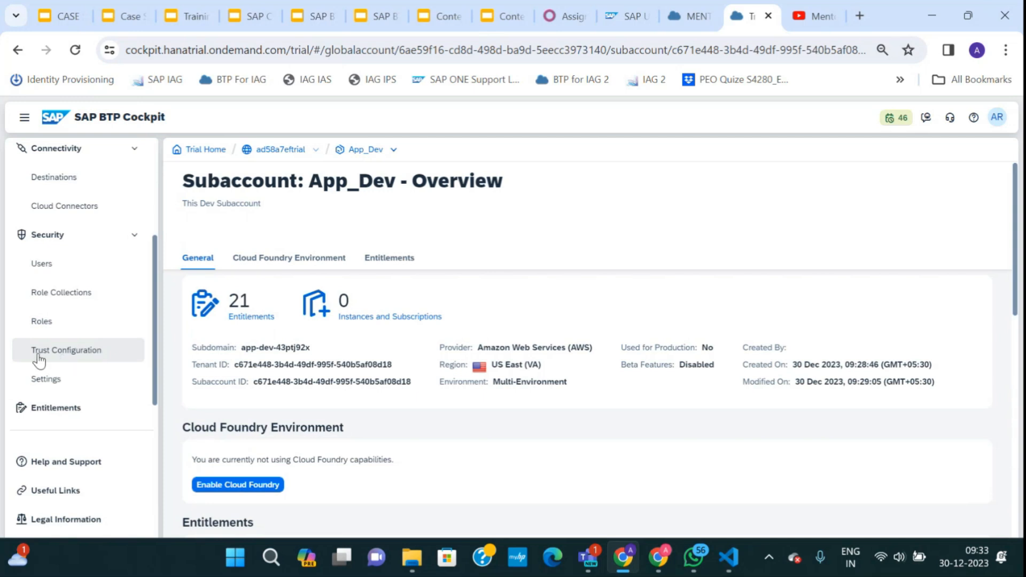
{"action": "scroll", "coordinate": [77, 333], "scroll_direction": "down", "scroll_amount": 1}
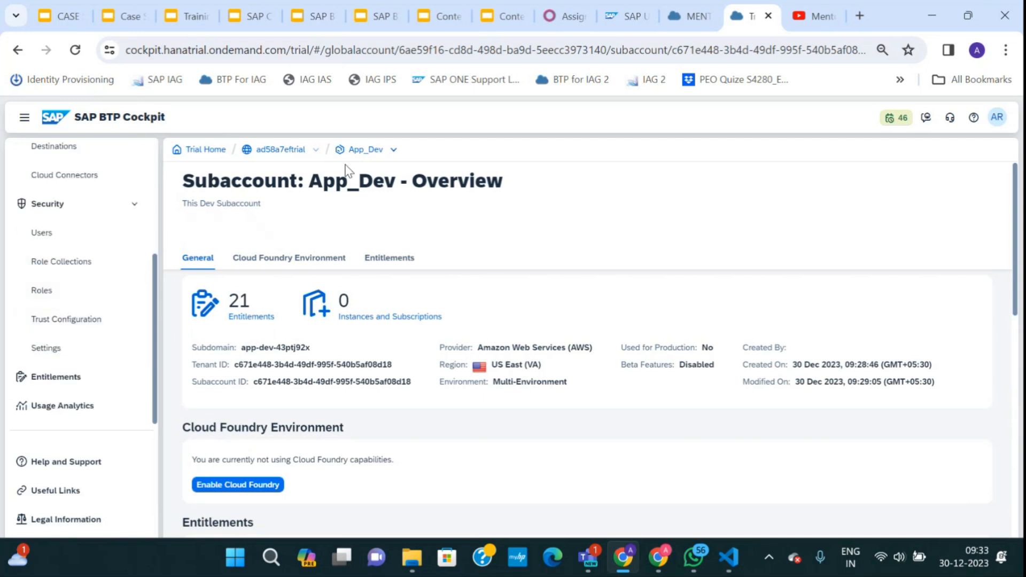
{"action": "left_click", "coordinate": [82, 378]}
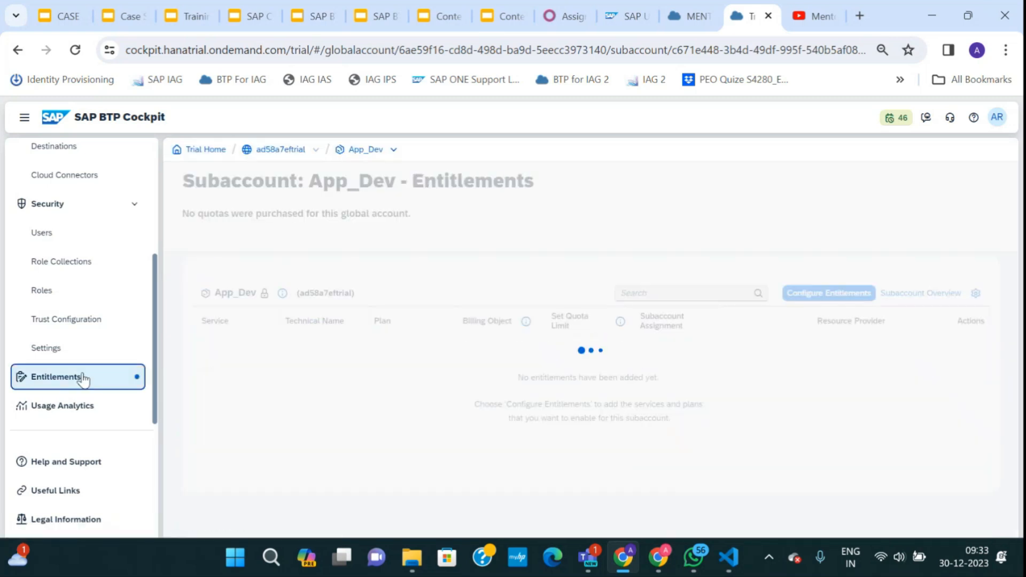
{"action": "scroll", "coordinate": [358, 383], "scroll_direction": "down", "scroll_amount": 6}
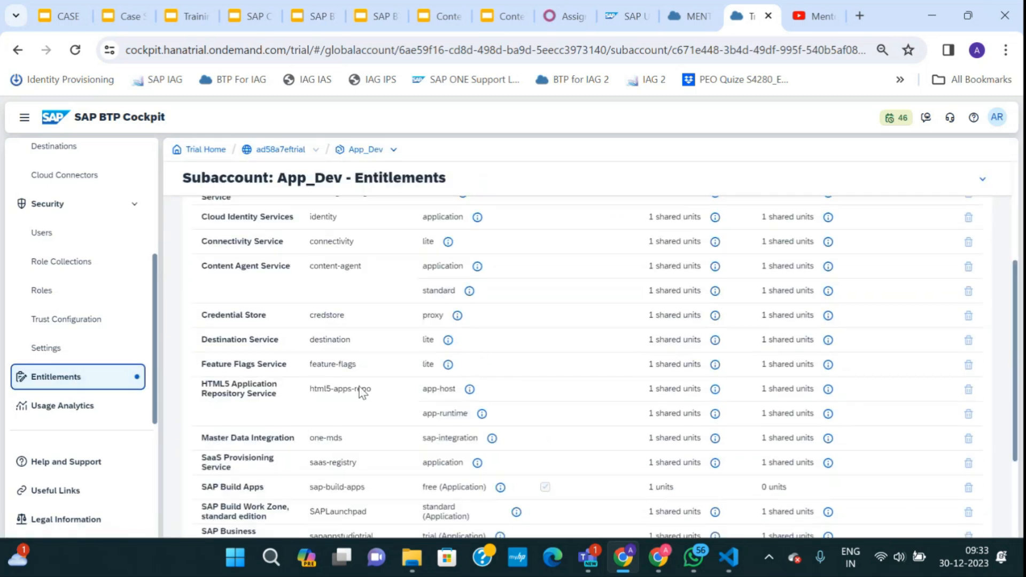
{"action": "left_click_drag", "start_coordinate": [276, 400], "coordinate": [198, 371]}
{"action": "left_click_drag", "start_coordinate": [260, 346], "coordinate": [207, 348]}
{"action": "scroll", "coordinate": [322, 419], "scroll_direction": "up", "scroll_amount": 1}
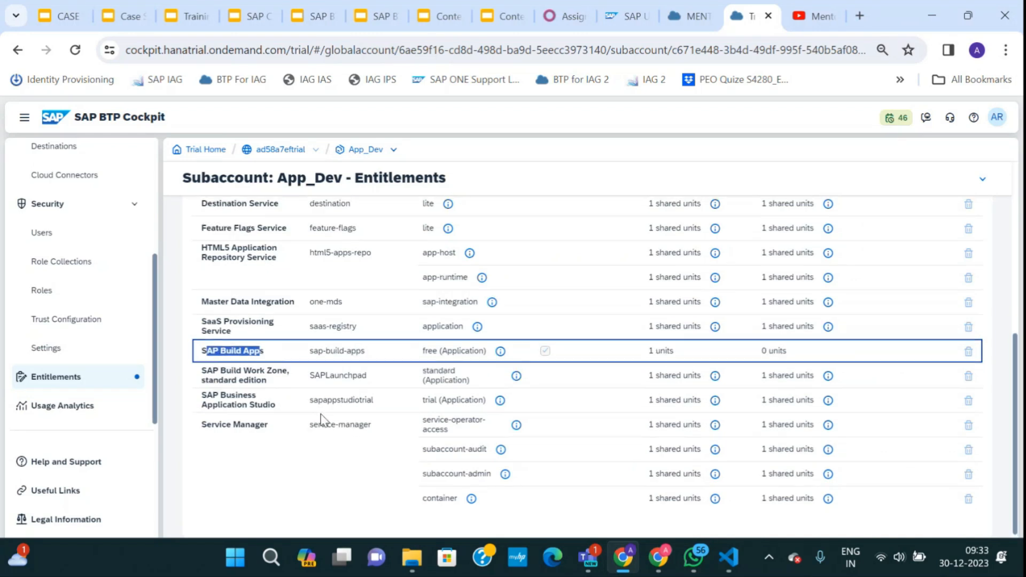
{"action": "scroll", "coordinate": [320, 420], "scroll_direction": "up", "scroll_amount": 6}
{"action": "left_click", "coordinate": [67, 384]}
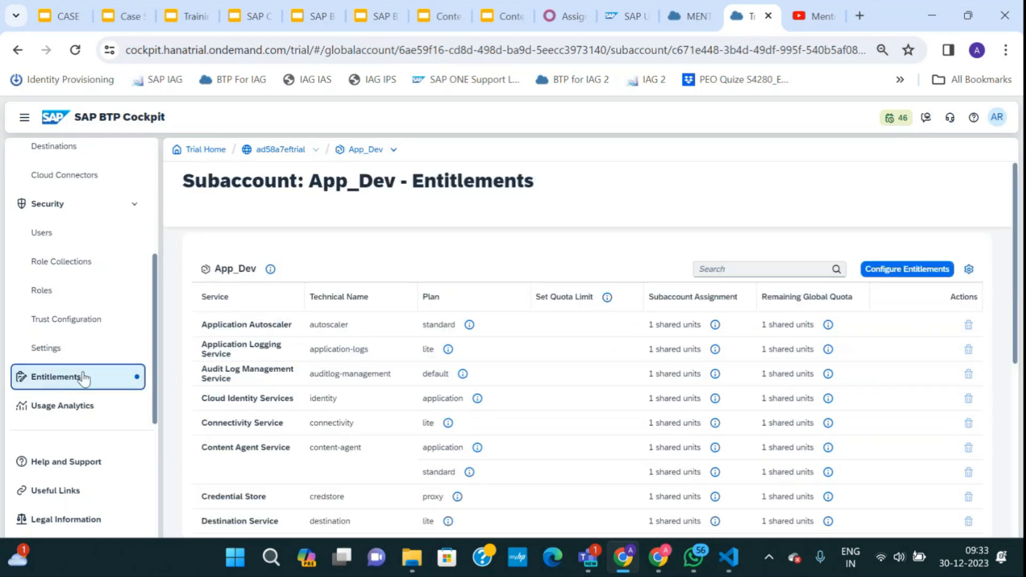
{"action": "scroll", "coordinate": [320, 436], "scroll_direction": "down", "scroll_amount": 6}
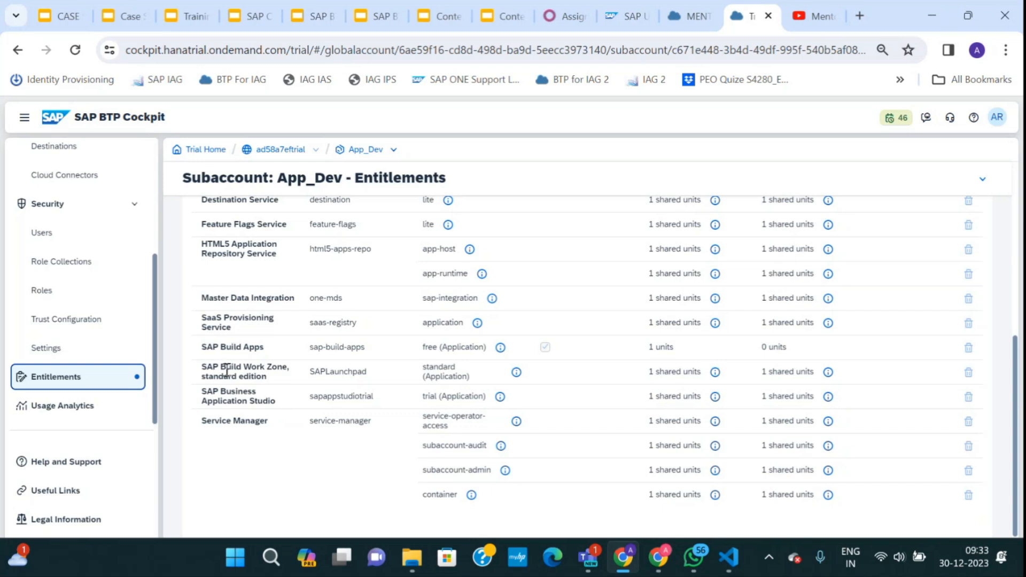
{"action": "left_click", "coordinate": [203, 372]}
{"action": "left_click_drag", "start_coordinate": [203, 371], "coordinate": [268, 380]}
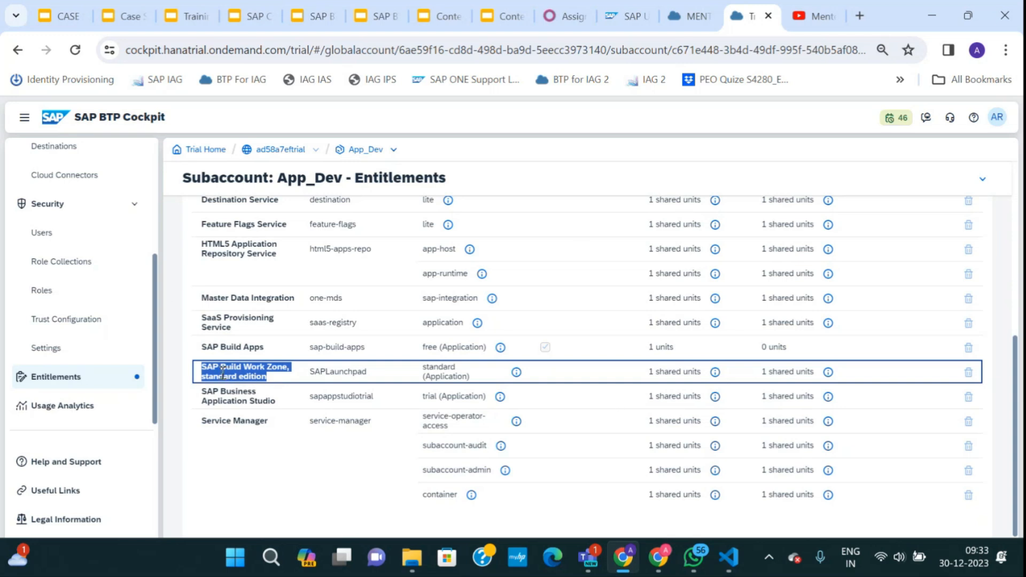
{"action": "scroll", "coordinate": [224, 369], "scroll_direction": "up", "scroll_amount": 6}
{"action": "scroll", "coordinate": [144, 350], "scroll_direction": "up", "scroll_amount": 4}
{"action": "scroll", "coordinate": [247, 350], "scroll_direction": "down", "scroll_amount": 6}
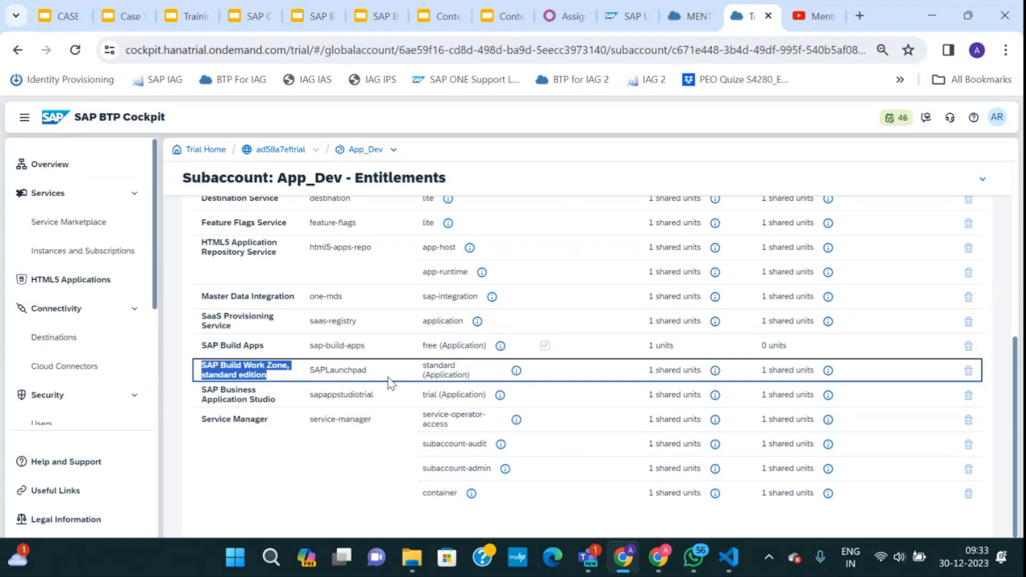
{"action": "scroll", "coordinate": [271, 360], "scroll_direction": "up", "scroll_amount": 10}
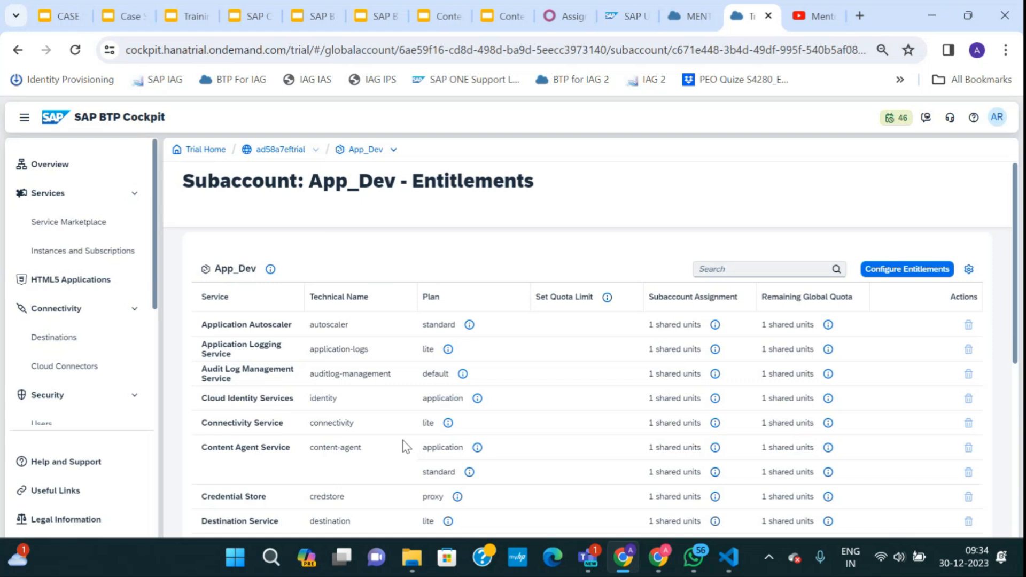
{"action": "scroll", "coordinate": [403, 447], "scroll_direction": "down", "scroll_amount": 5}
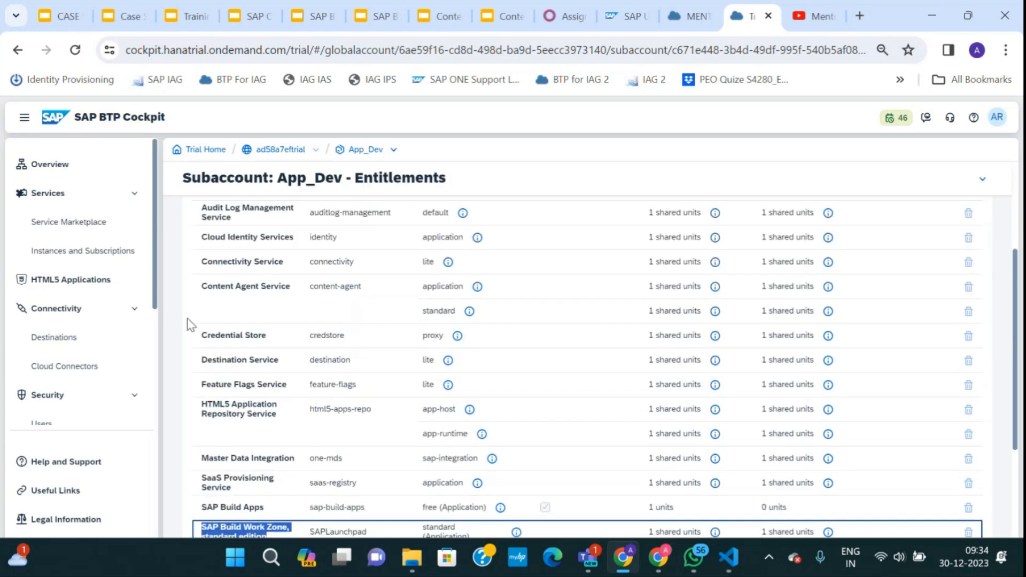
{"action": "scroll", "coordinate": [227, 446], "scroll_direction": "down", "scroll_amount": 2}
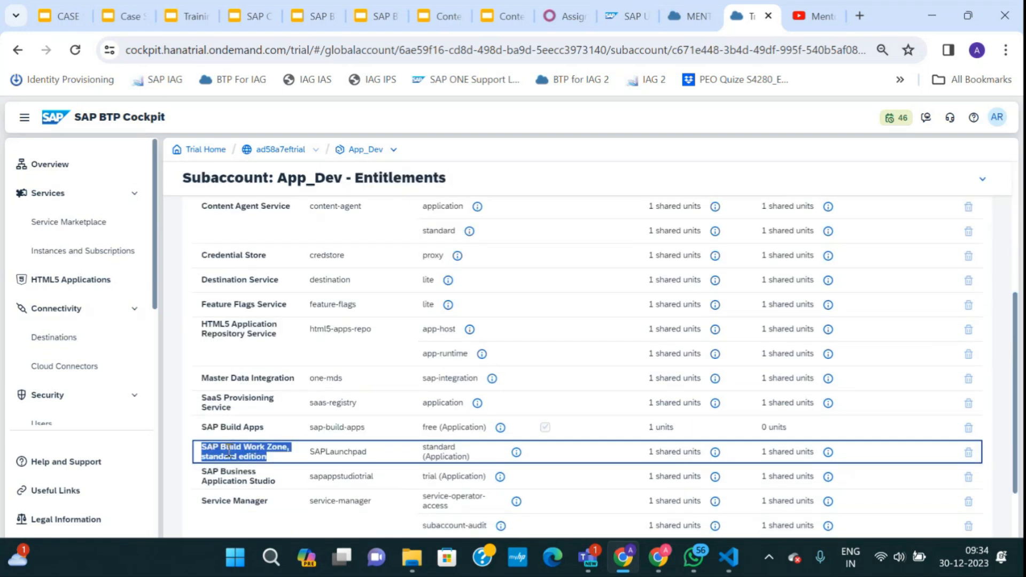
{"action": "left_click", "coordinate": [97, 225]}
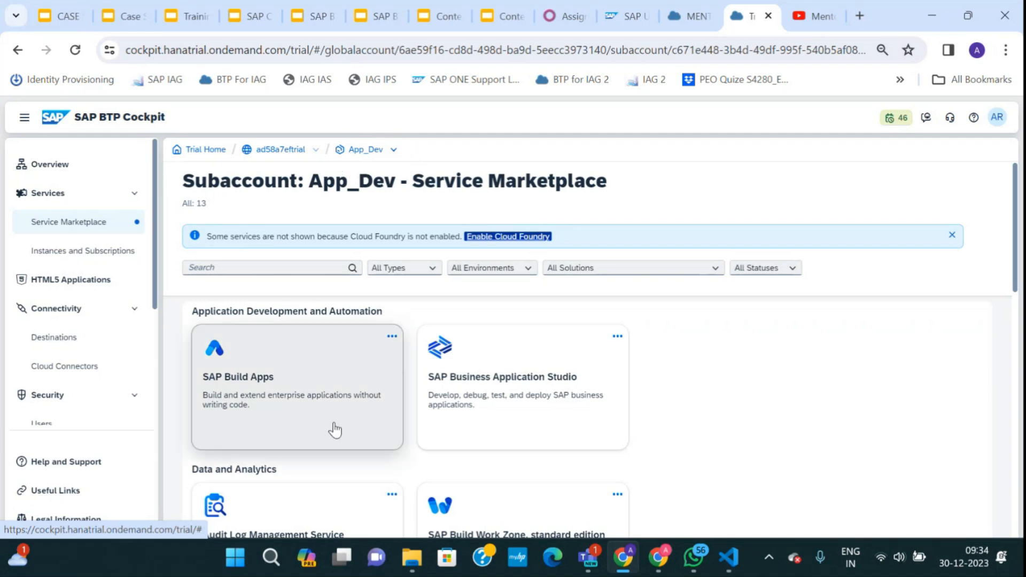
Find SAP Build Work Zone via 'buil' in the Service Marketplace and create a standard-plan subscription.
{"action": "scroll", "coordinate": [330, 433], "scroll_direction": "down", "scroll_amount": 5}
{"action": "scroll", "coordinate": [327, 442], "scroll_direction": "up", "scroll_amount": 5}
{"action": "left_click", "coordinate": [265, 269]}
{"action": "type", "text": "buil"}
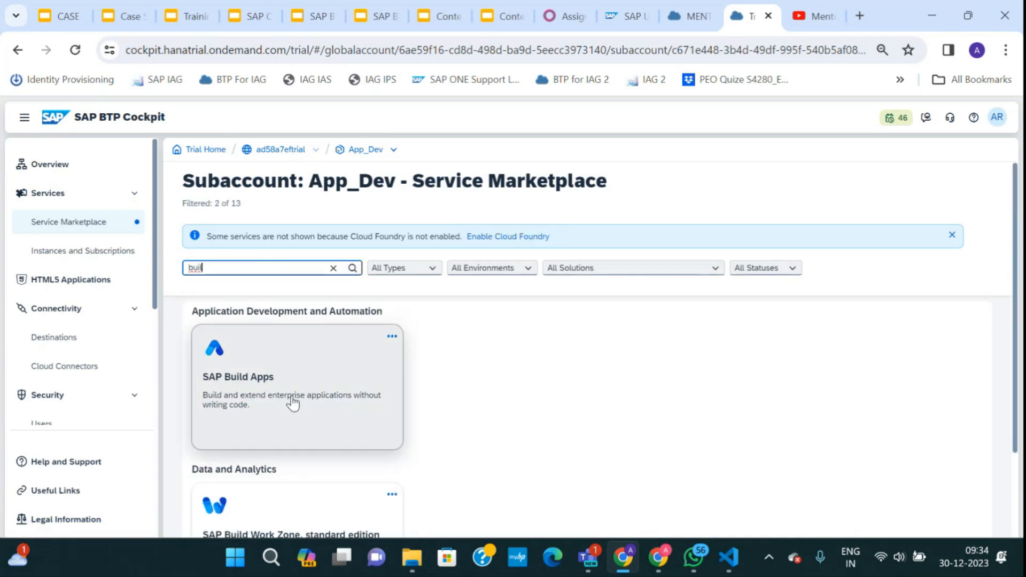
{"action": "scroll", "coordinate": [291, 406], "scroll_direction": "down", "scroll_amount": 2}
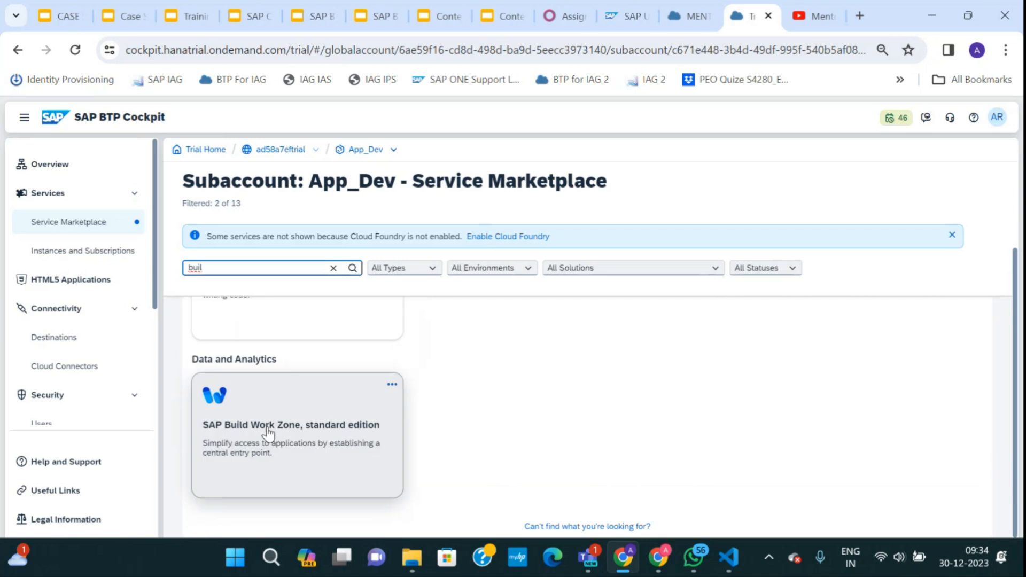
{"action": "left_click", "coordinate": [392, 384]}
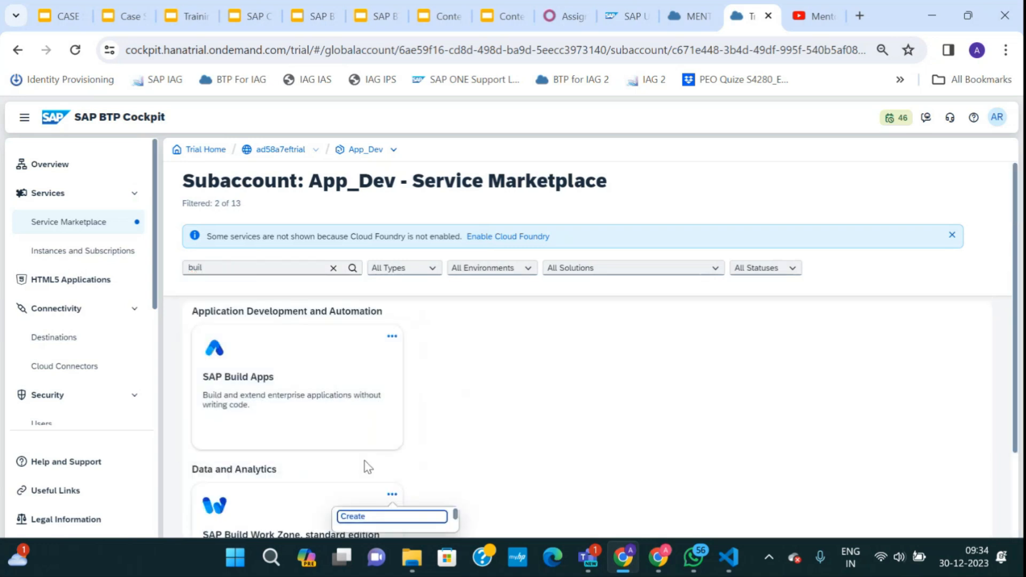
{"action": "left_click", "coordinate": [293, 446]}
{"action": "left_click", "coordinate": [867, 212]}
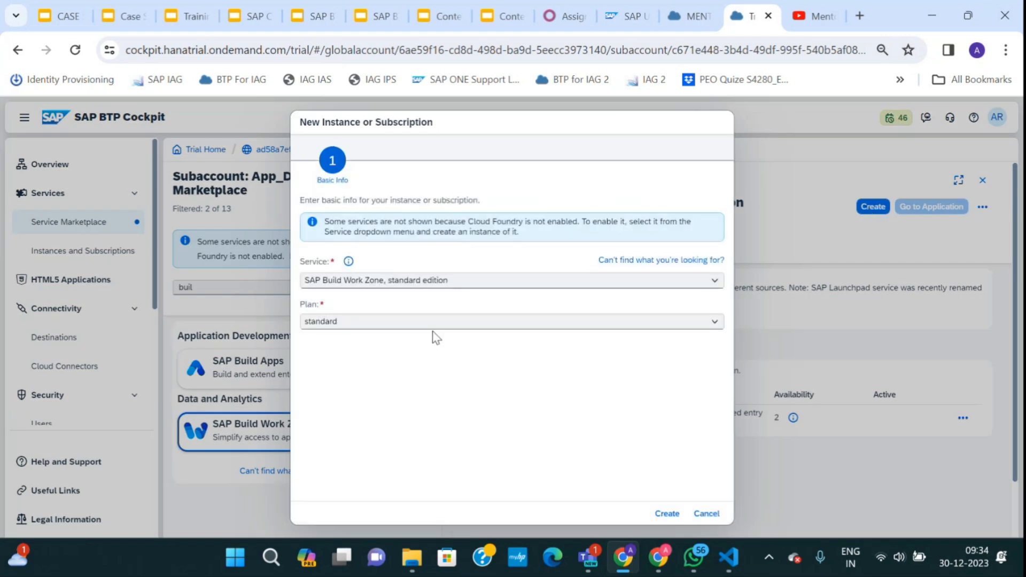
{"action": "left_click", "coordinate": [667, 513]}
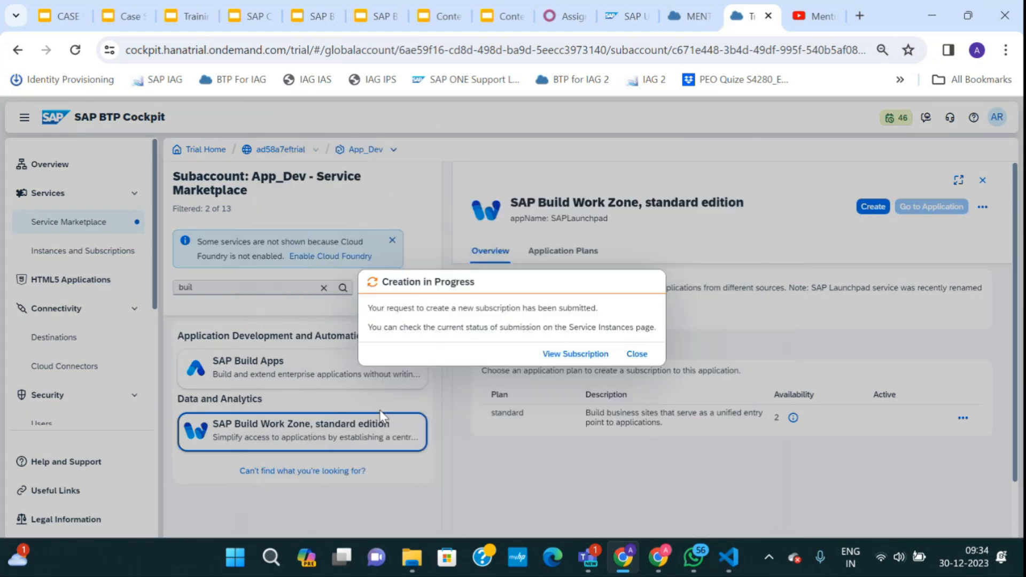
Close the Creation in Progress notice to view App_Dev's Processing Work Zone subscription.
{"action": "left_click", "coordinate": [559, 353]}
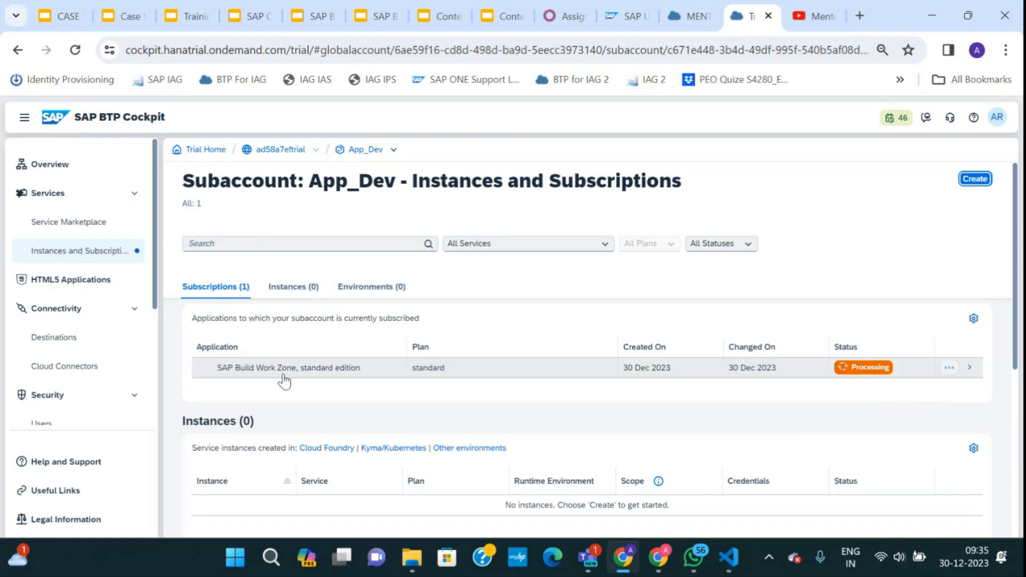
{"action": "scroll", "coordinate": [126, 374], "scroll_direction": "down", "scroll_amount": 3}
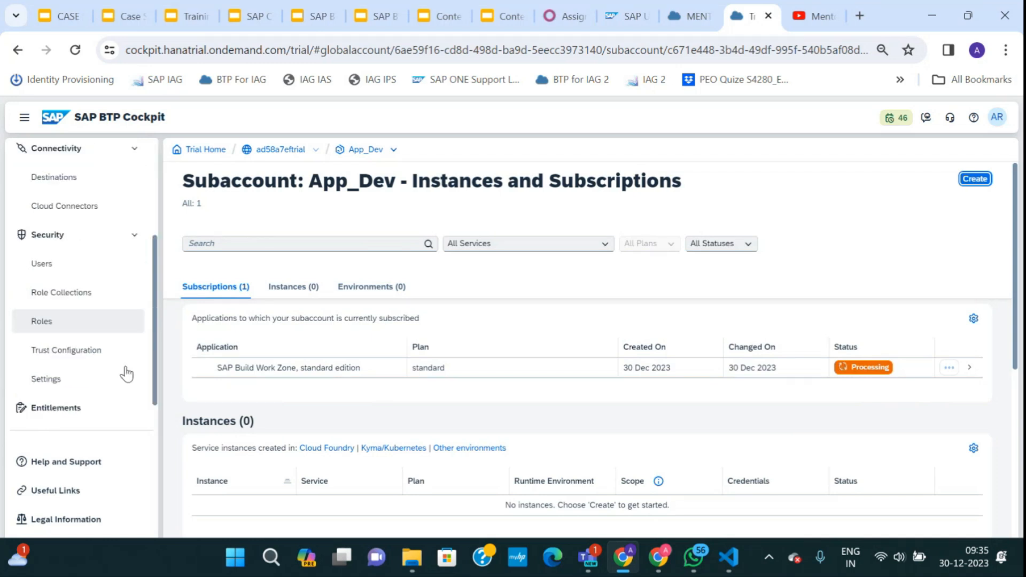
{"action": "left_click", "coordinate": [62, 16]}
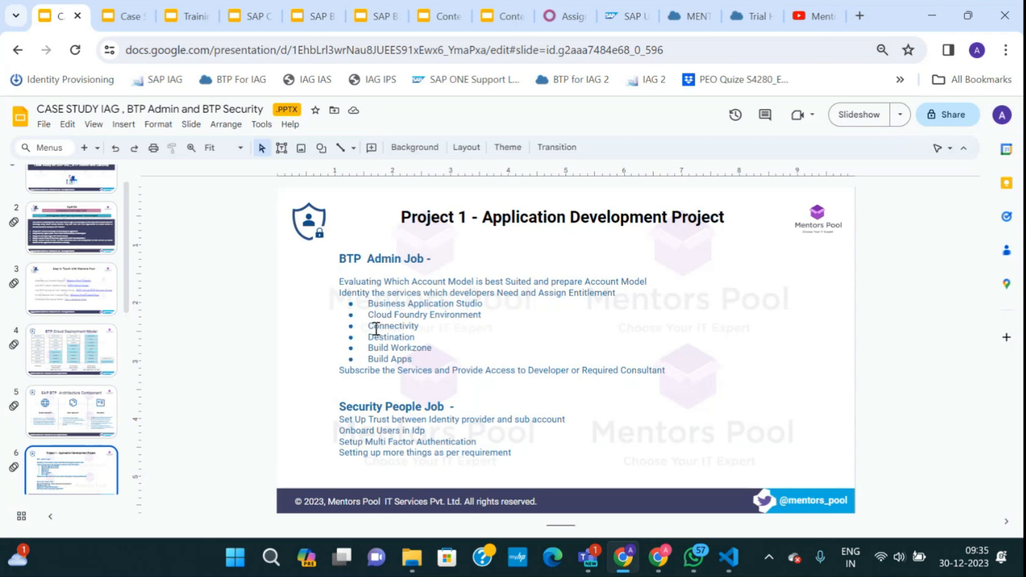
Highlight 'Connectivity' on the slide, then open the Case Study Supporting Slides deck.
{"action": "left_click", "coordinate": [368, 315]}
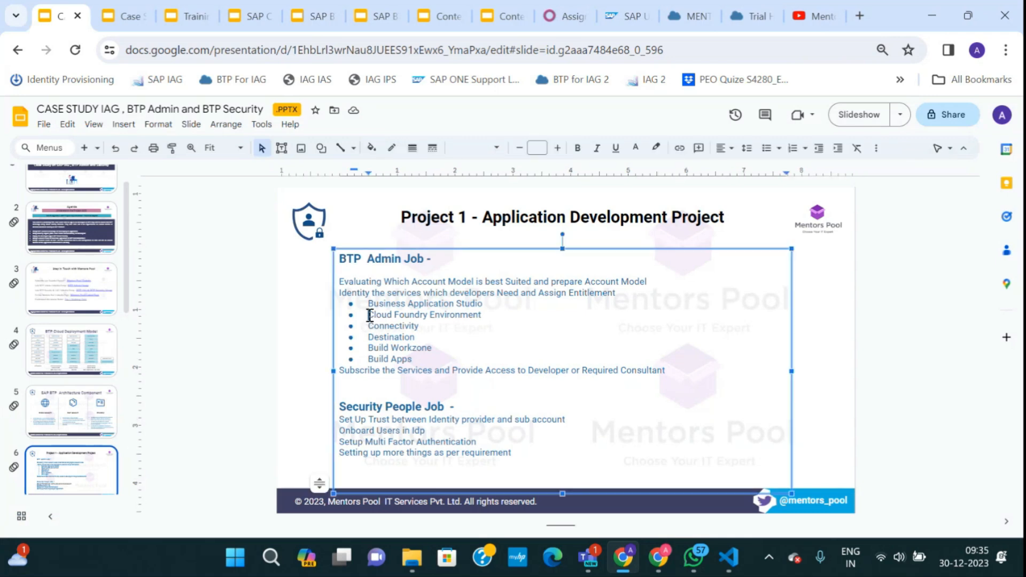
{"action": "left_click_drag", "start_coordinate": [370, 316], "coordinate": [416, 333]}
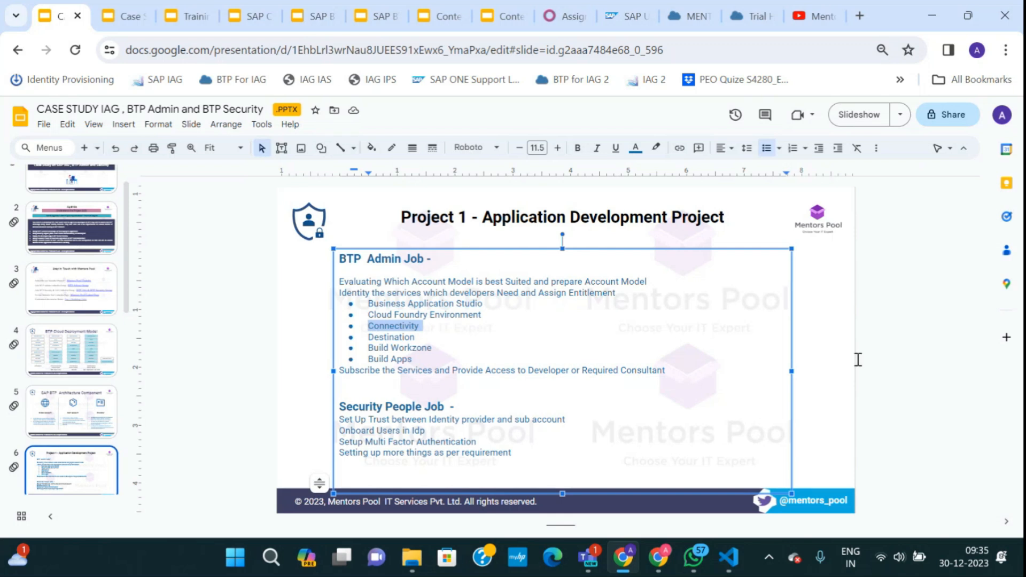
{"action": "left_click", "coordinate": [889, 354]}
{"action": "left_click", "coordinate": [124, 17]}
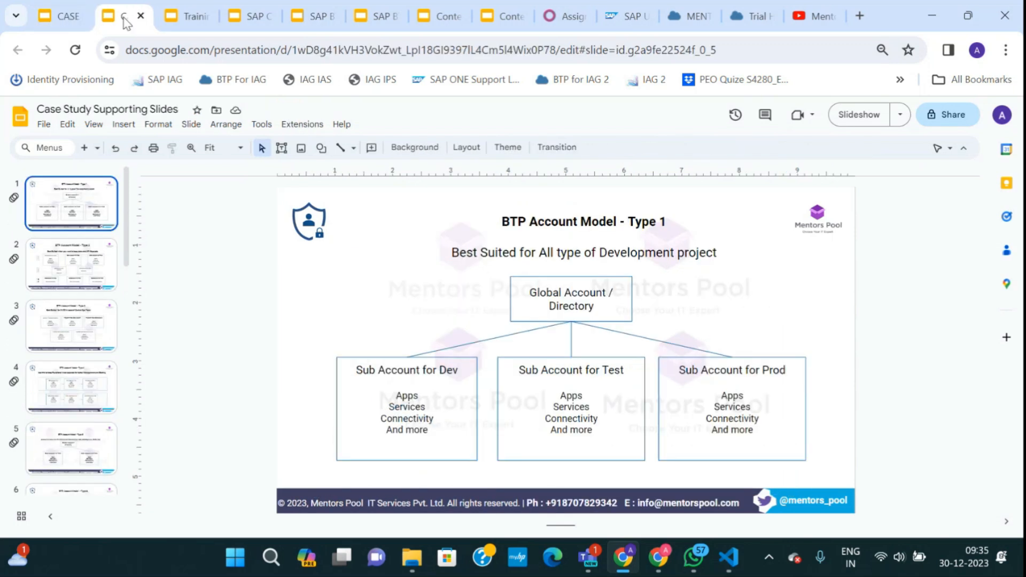
Return to the Trial cockpit tab and open App_Dev's Entitlements page.
{"action": "left_click", "coordinate": [733, 18]}
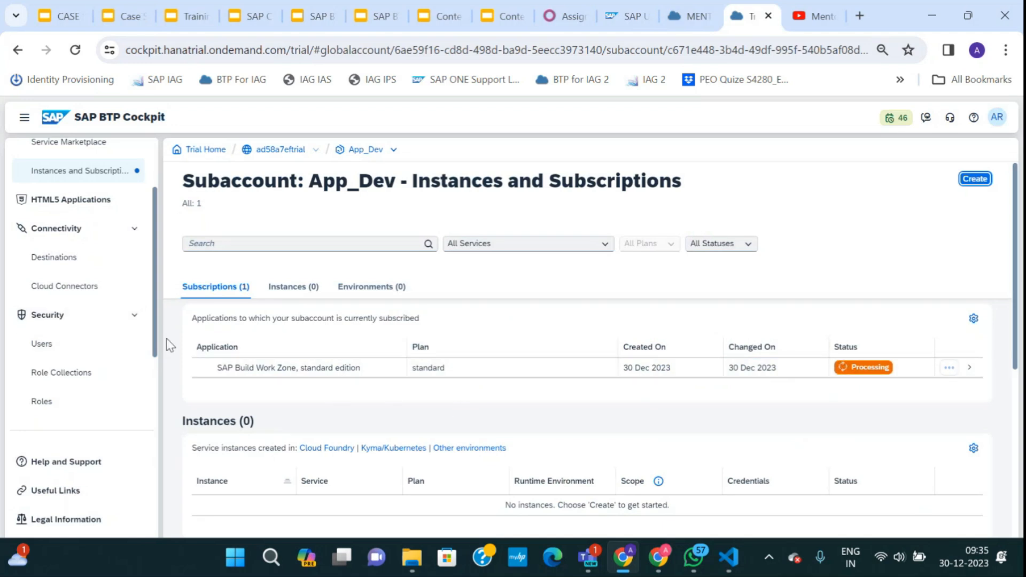
{"action": "scroll", "coordinate": [73, 361], "scroll_direction": "down", "scroll_amount": 2}
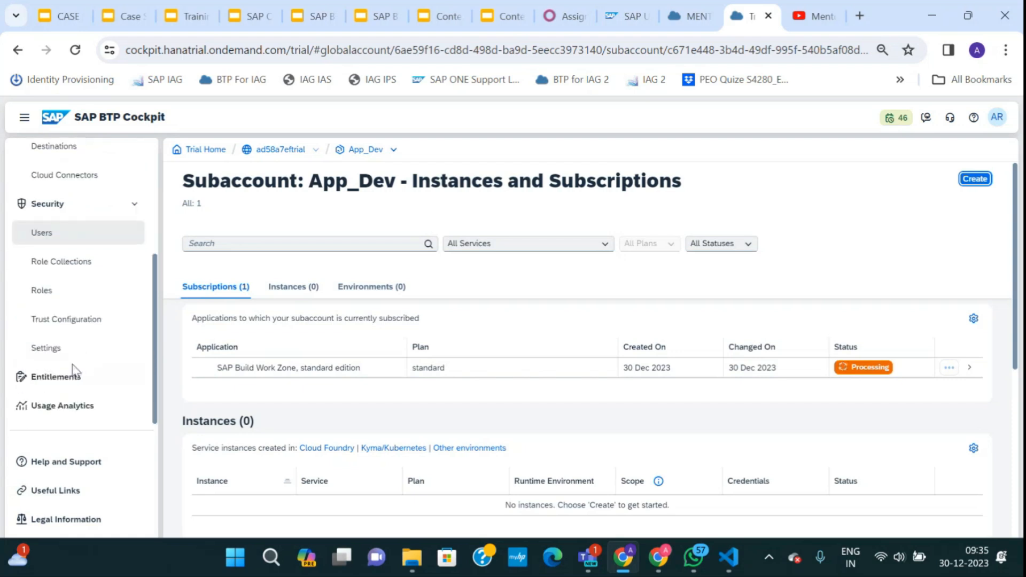
{"action": "left_click", "coordinate": [71, 378]}
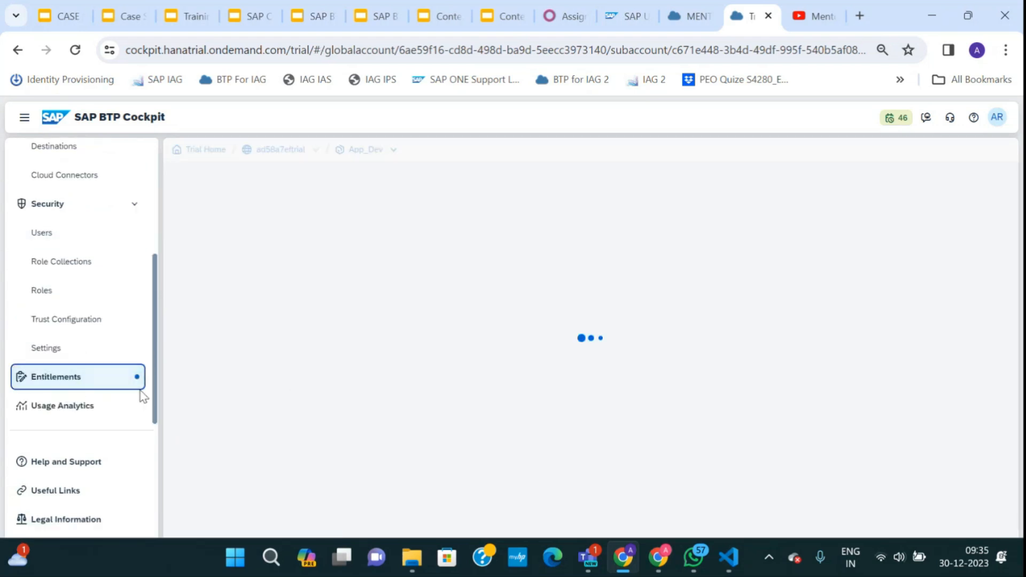
Filter App_Dev's entitlements for 'cloud', clear the filter, then go up to the ad58a7eftrial global account.
{"action": "left_click", "coordinate": [719, 269]}
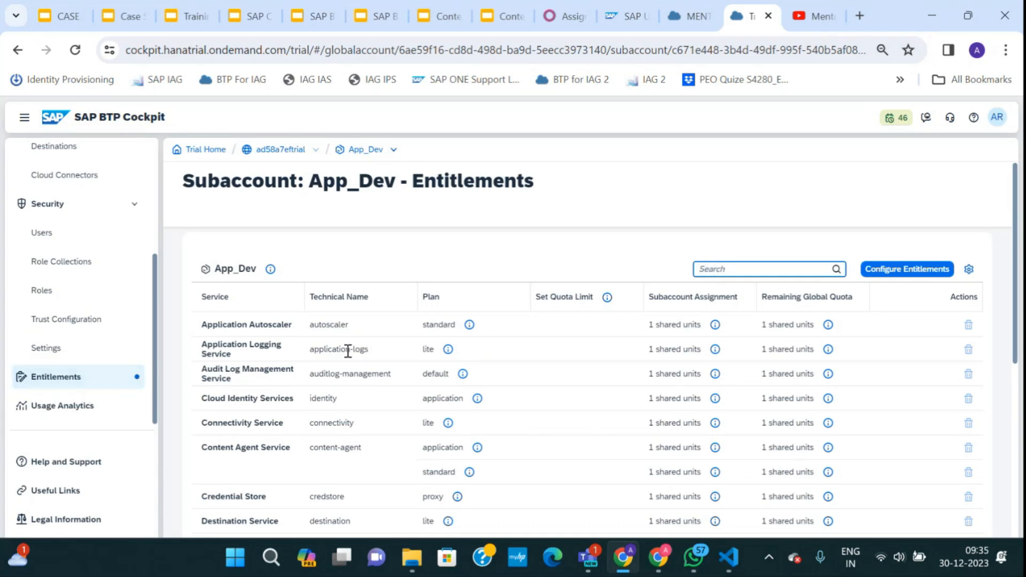
{"action": "scroll", "coordinate": [367, 444], "scroll_direction": "down", "scroll_amount": 6}
{"action": "scroll", "coordinate": [370, 447], "scroll_direction": "up", "scroll_amount": 6}
{"action": "scroll", "coordinate": [372, 448], "scroll_direction": "down", "scroll_amount": 6}
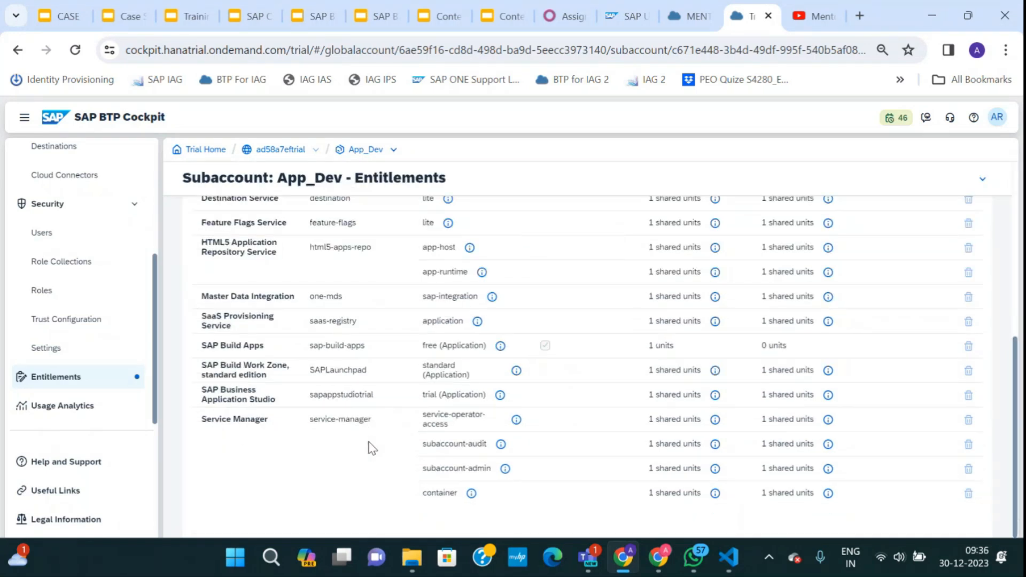
{"action": "scroll", "coordinate": [373, 448], "scroll_direction": "up", "scroll_amount": 6}
{"action": "left_click", "coordinate": [748, 269]}
{"action": "type", "text": "cloud"}
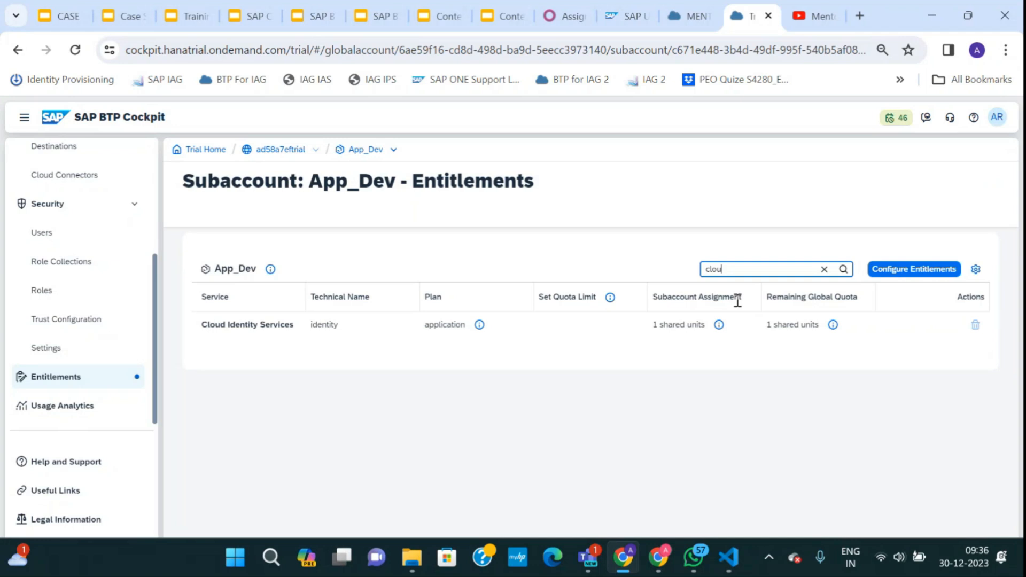
{"action": "key", "text": "BackSpace"}
{"action": "key", "text": "BackSpace"}
{"action": "key", "text": "BackSpace"}
{"action": "key", "text": "BackSpace"}
{"action": "key", "text": "BackSpace"}
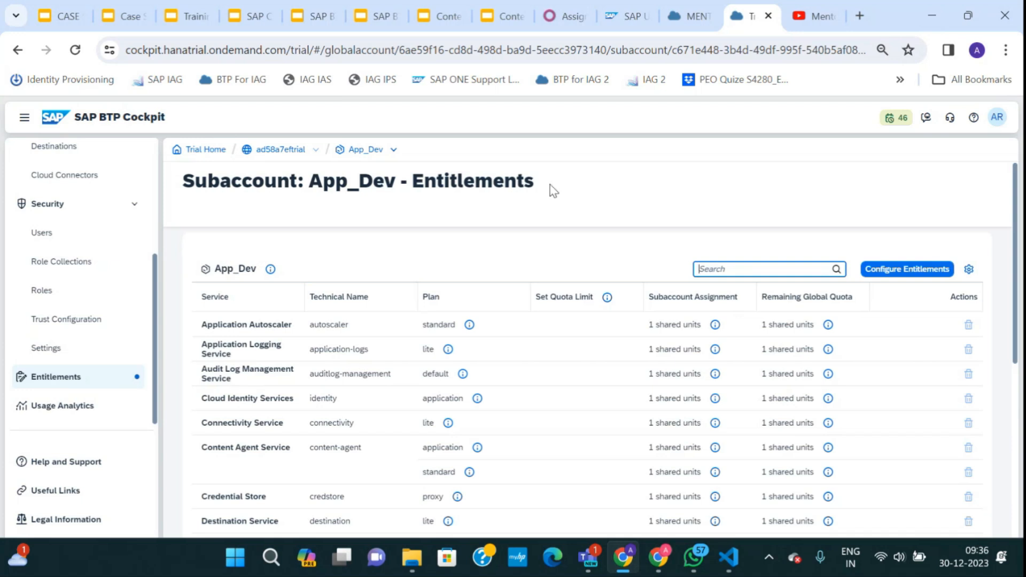
{"action": "double_click", "coordinate": [289, 150]}
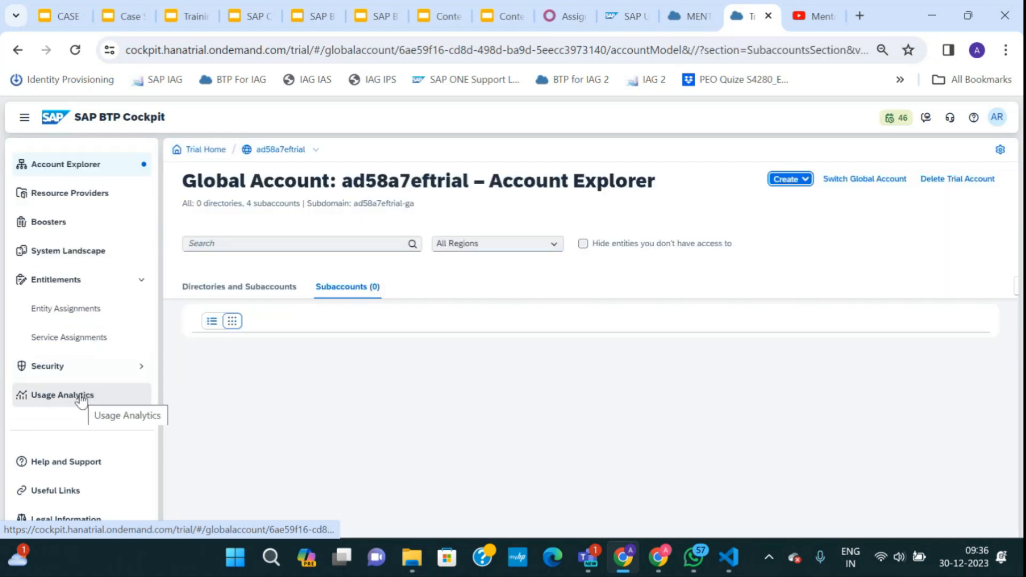
Open the global account's Entity Assignments and its directories/subaccounts selection list.
{"action": "left_click", "coordinate": [66, 309]}
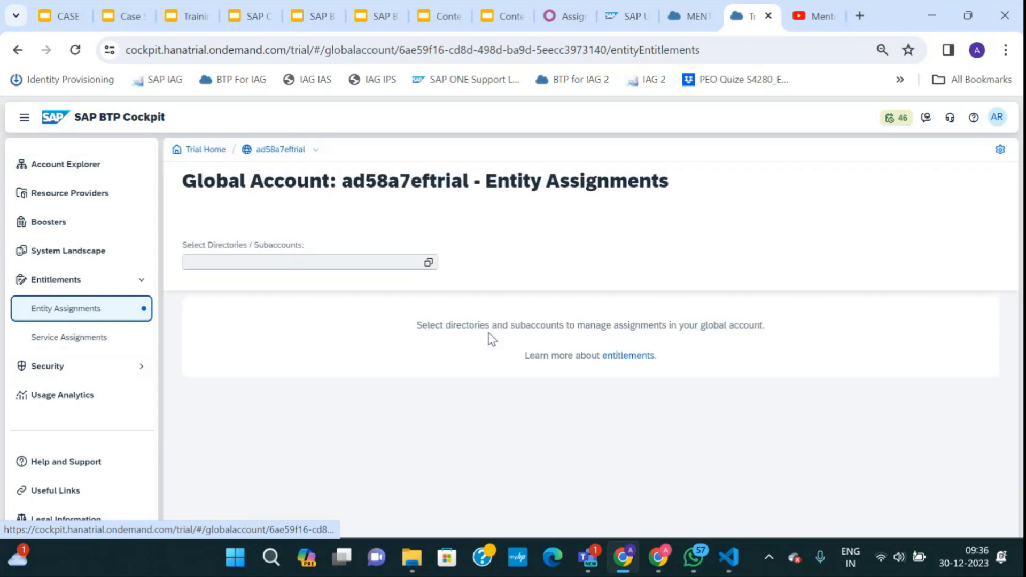
{"action": "left_click", "coordinate": [428, 263]}
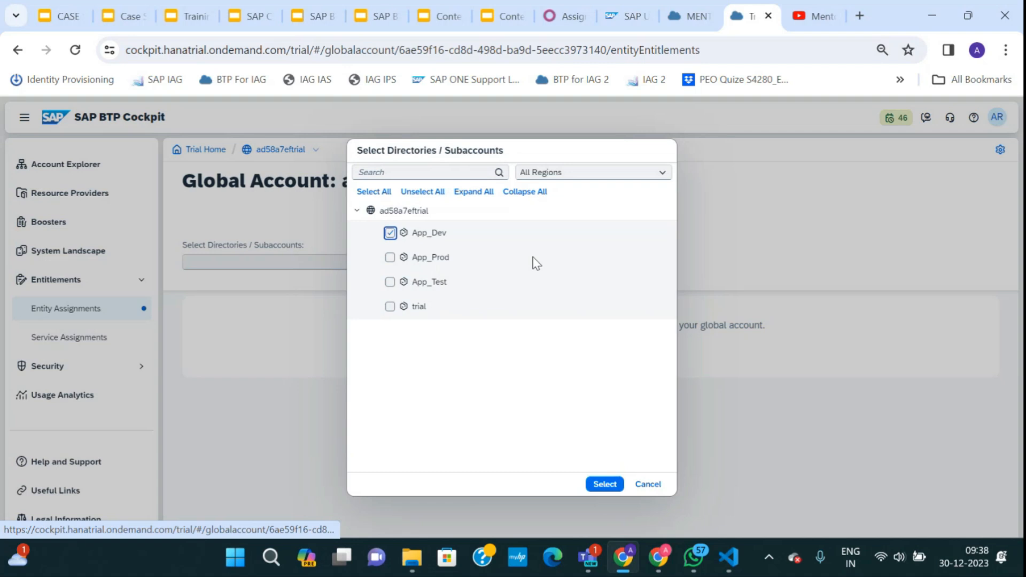
Choose App_Dev in Entity Assignments and start configuring its entitlements.
{"action": "left_click", "coordinate": [611, 487]}
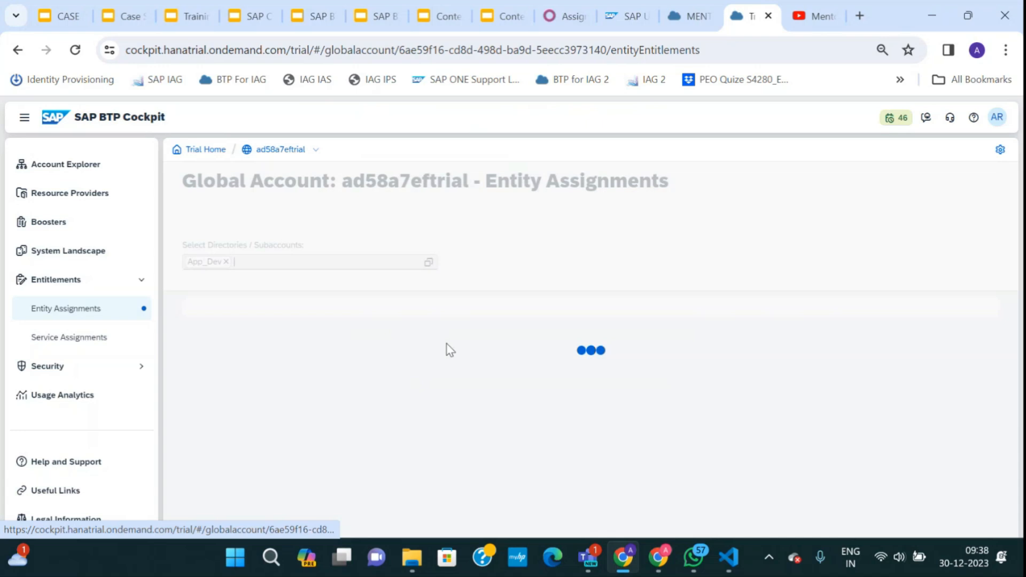
{"action": "left_click", "coordinate": [214, 266]}
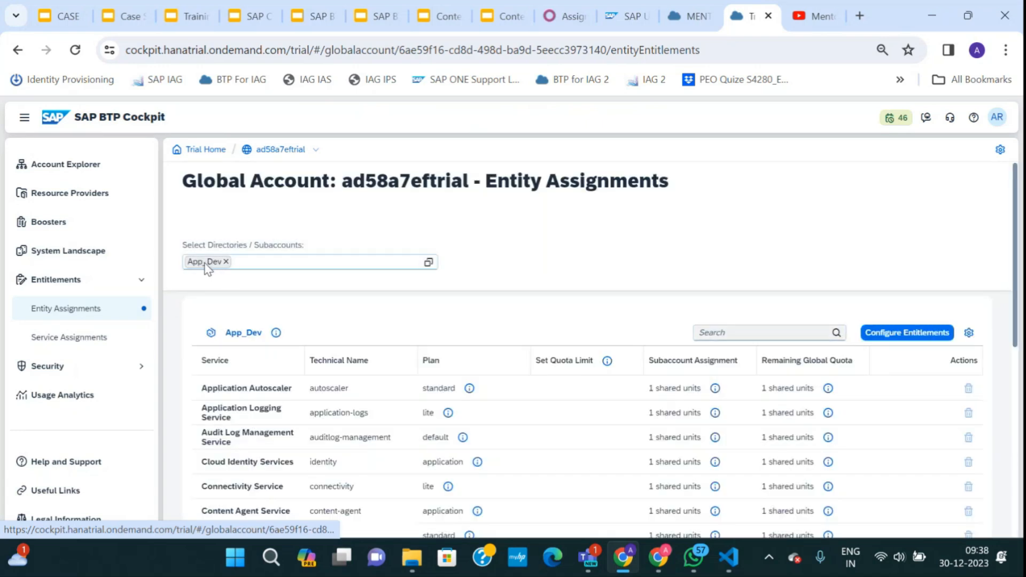
{"action": "left_click", "coordinate": [885, 342]}
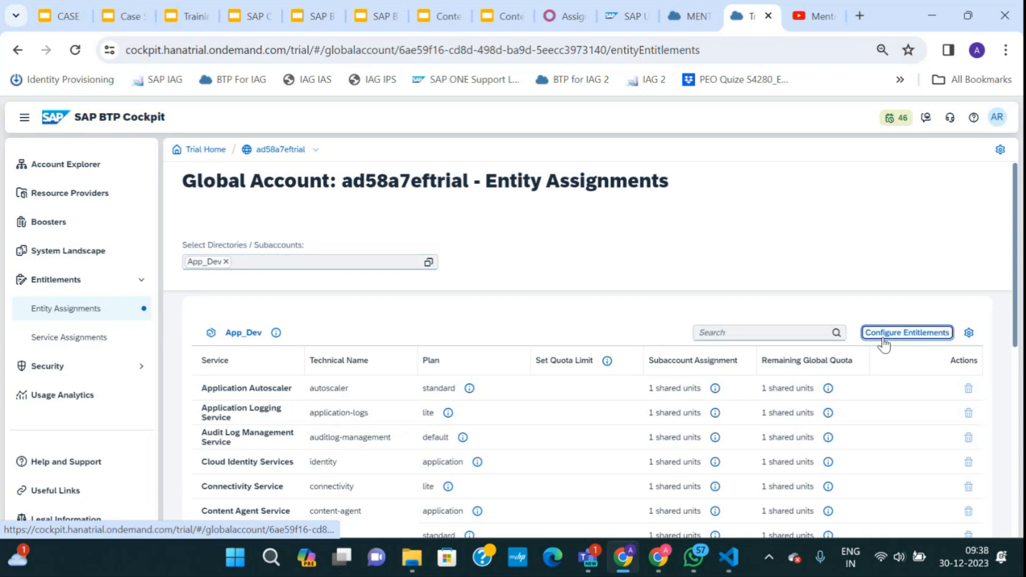
Add the Cloud Foundry Runtime MEMORY plan to App_Dev and save the entitlements.
{"action": "left_click", "coordinate": [841, 332]}
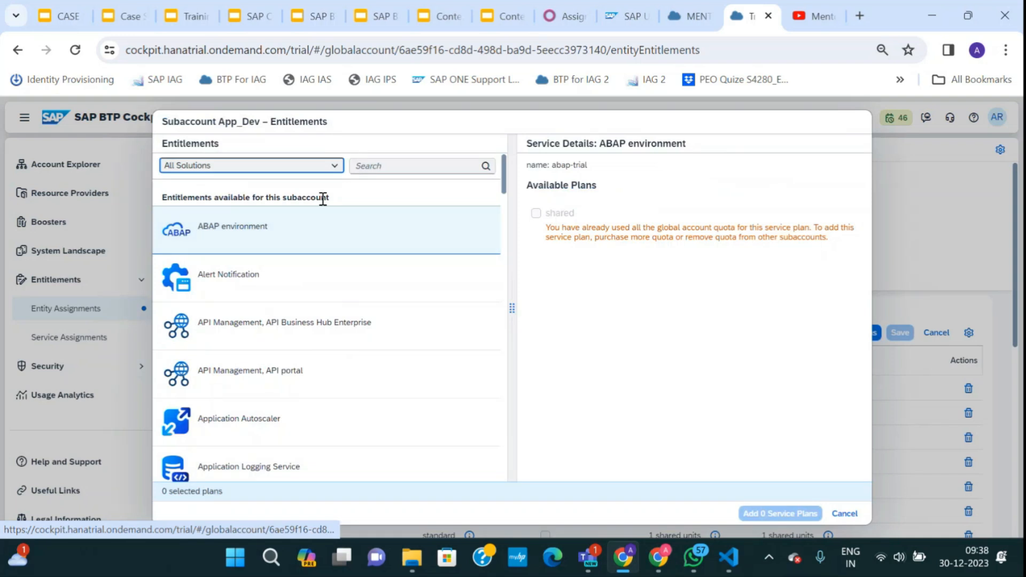
{"action": "left_click", "coordinate": [376, 166]}
{"action": "type", "text": "clo"}
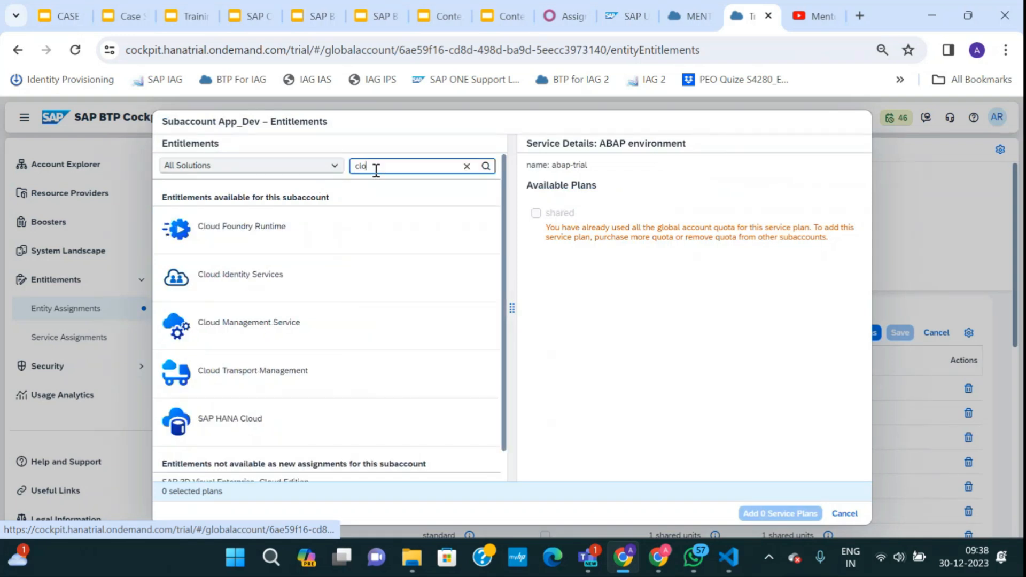
{"action": "type", "text": "ud"}
{"action": "left_click", "coordinate": [289, 229]}
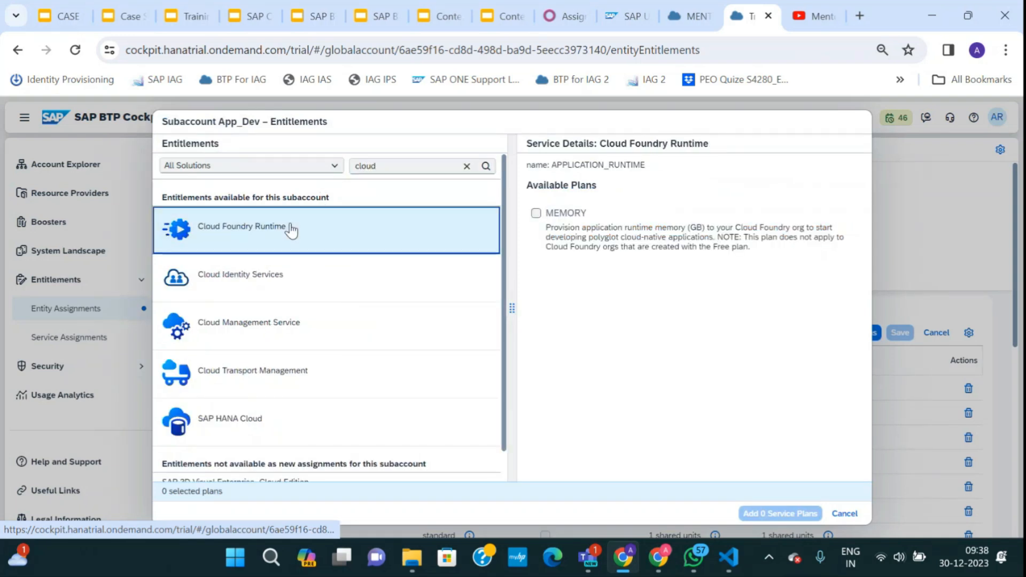
{"action": "left_click", "coordinate": [536, 214]}
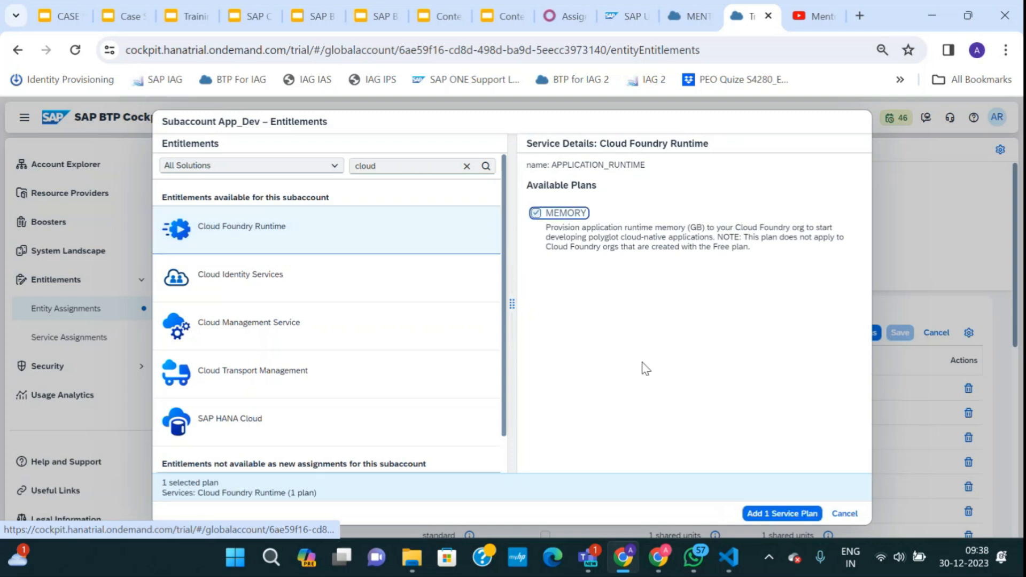
{"action": "left_click", "coordinate": [768, 514]}
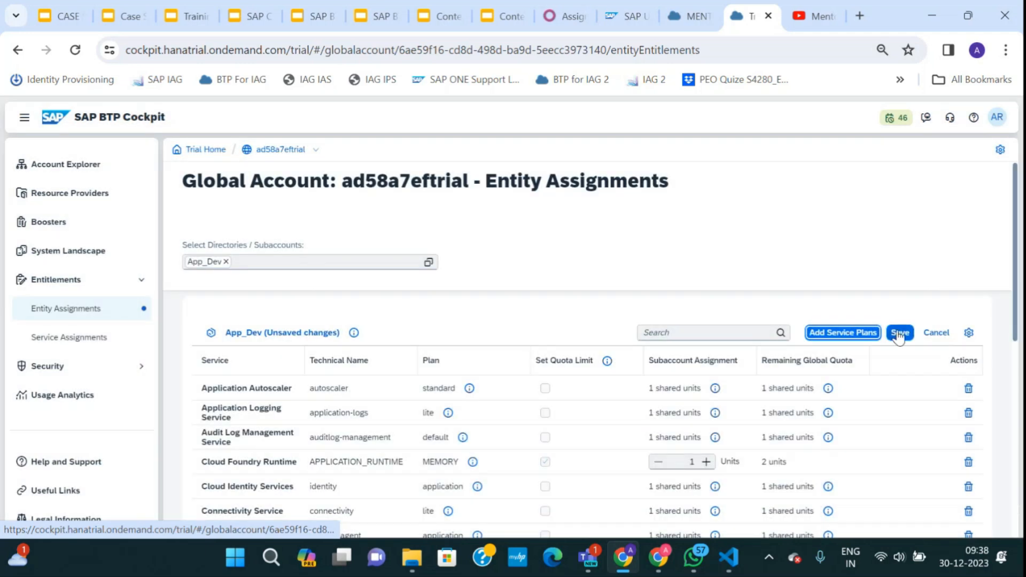
{"action": "left_click", "coordinate": [899, 334]}
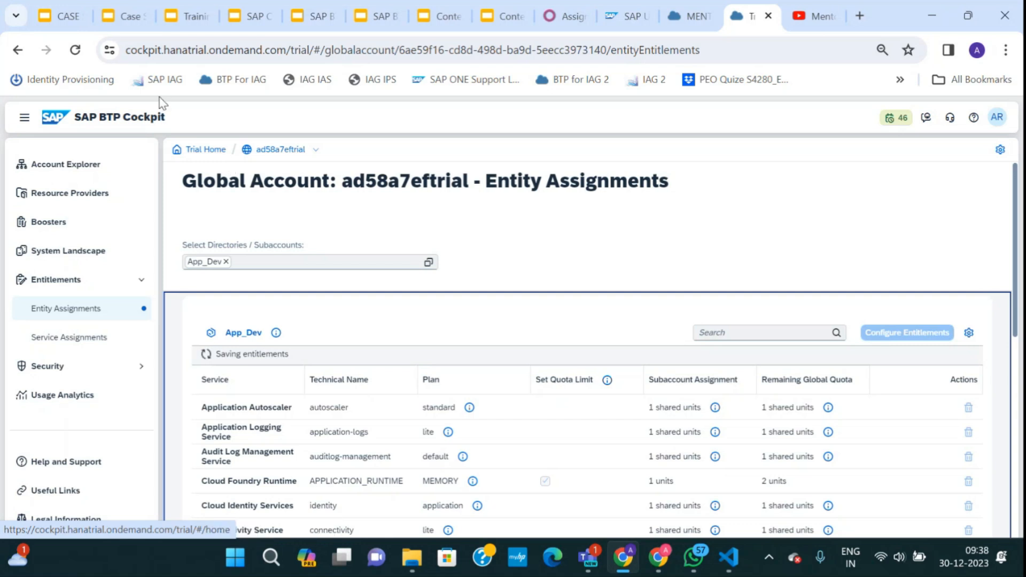
{"action": "left_click", "coordinate": [60, 16]}
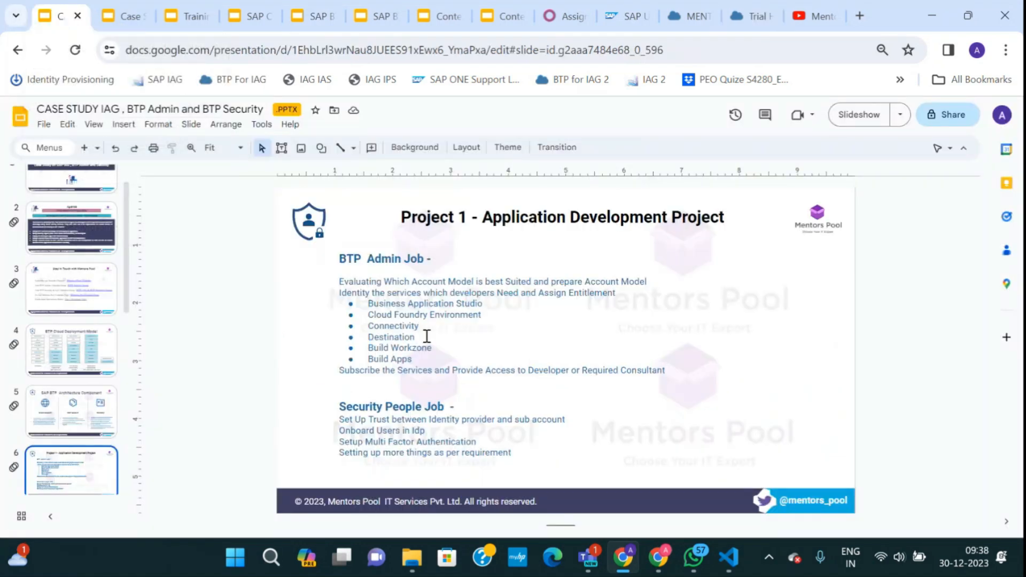
{"action": "left_click", "coordinate": [691, 17]}
{"action": "left_click", "coordinate": [742, 26]}
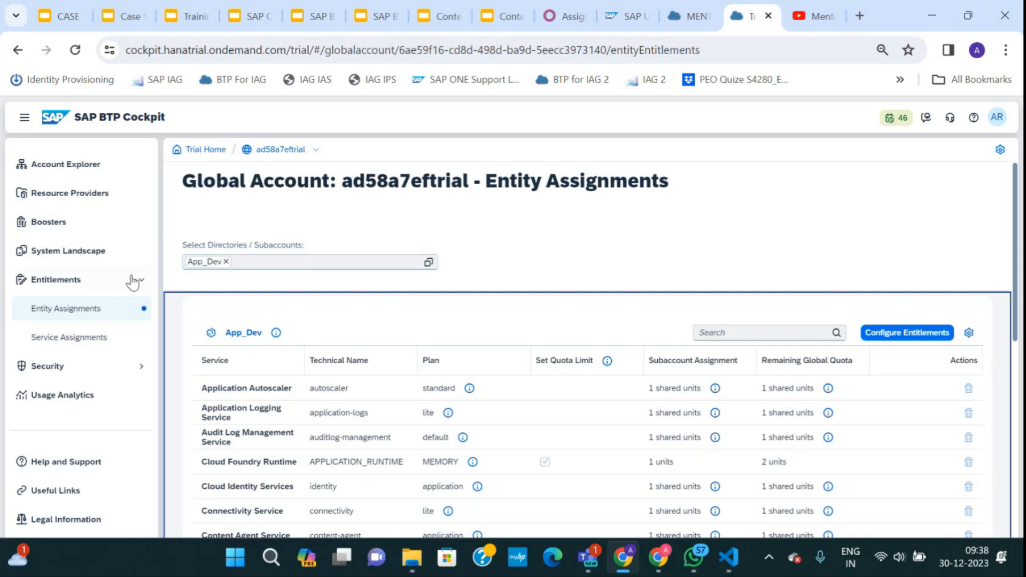
Search App_Dev's assigned entitlements for 'conn' to confirm the Connectivity entitlement.
{"action": "scroll", "coordinate": [428, 438], "scroll_direction": "down", "scroll_amount": 10}
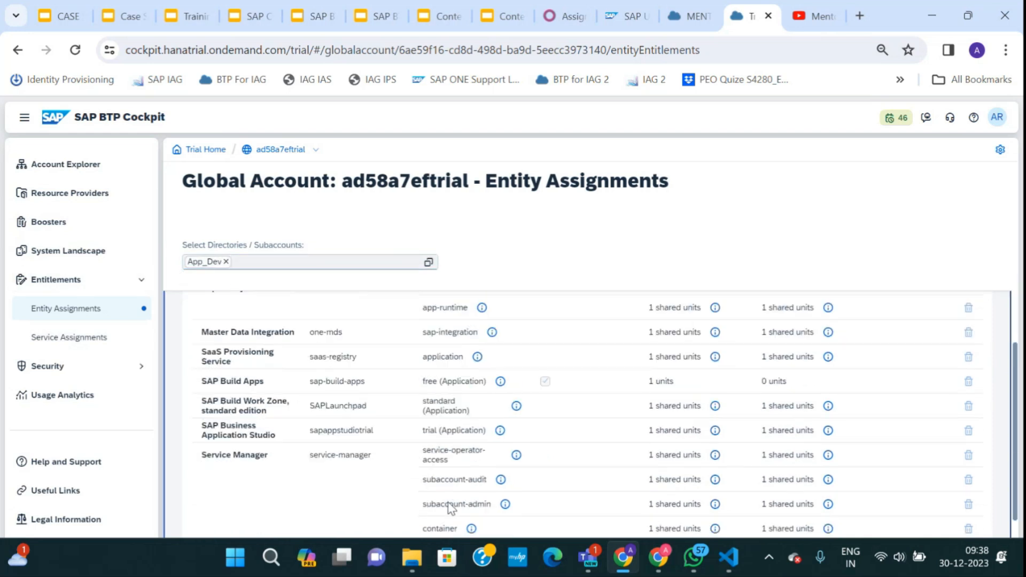
{"action": "scroll", "coordinate": [435, 504], "scroll_direction": "up", "scroll_amount": 10}
{"action": "scroll", "coordinate": [426, 456], "scroll_direction": "down", "scroll_amount": 1}
{"action": "scroll", "coordinate": [414, 408], "scroll_direction": "down", "scroll_amount": 6}
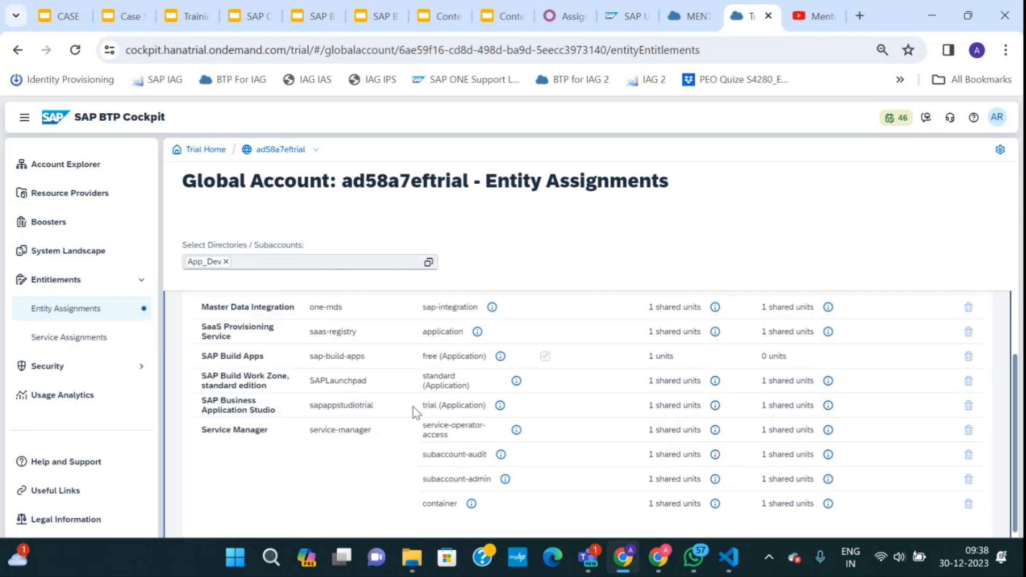
{"action": "scroll", "coordinate": [413, 407], "scroll_direction": "up", "scroll_amount": 2}
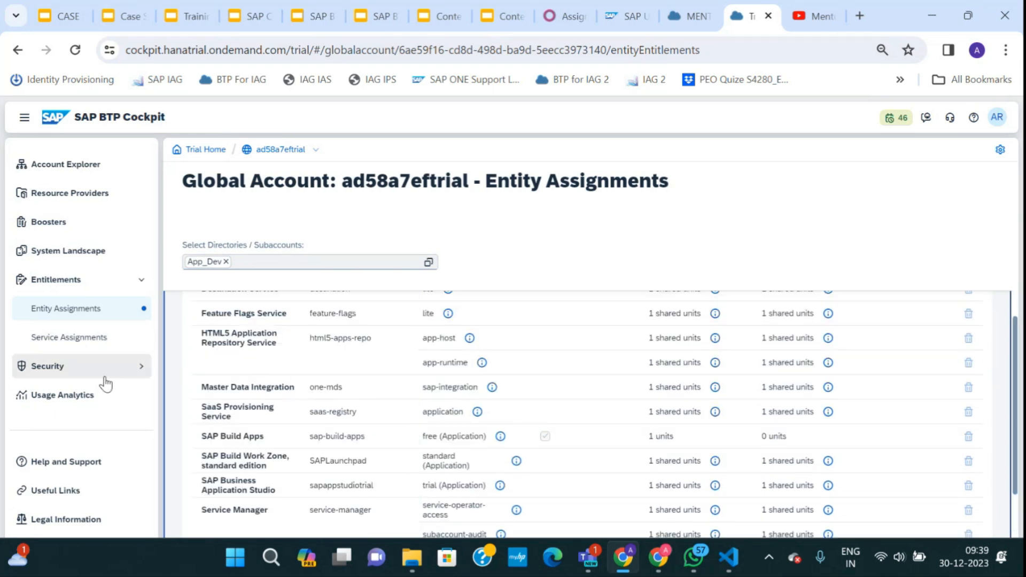
{"action": "scroll", "coordinate": [355, 460], "scroll_direction": "down", "scroll_amount": 2}
{"action": "scroll", "coordinate": [355, 460], "scroll_direction": "up", "scroll_amount": 5}
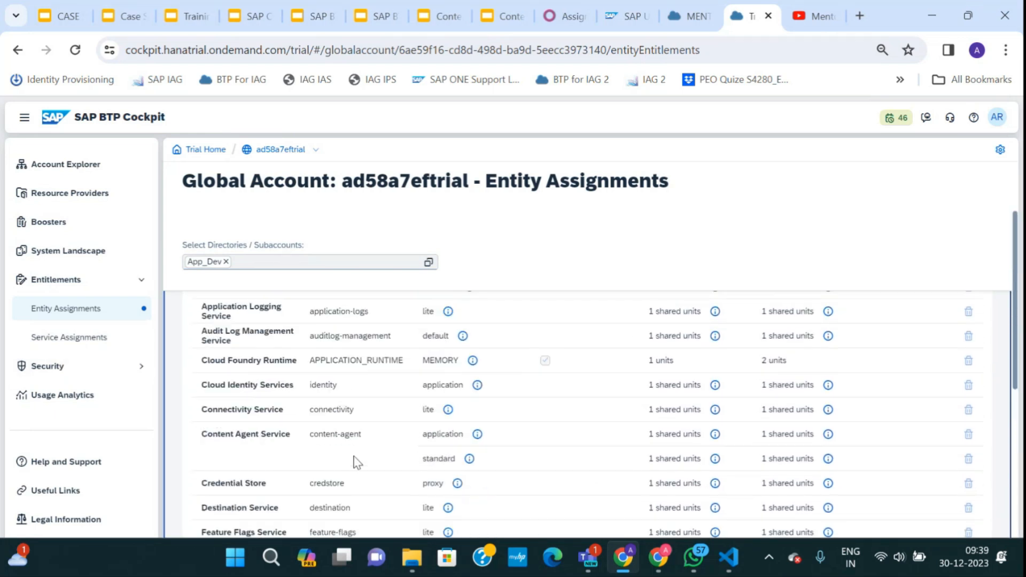
{"action": "left_click", "coordinate": [705, 333]}
{"action": "type", "text": "conn"}
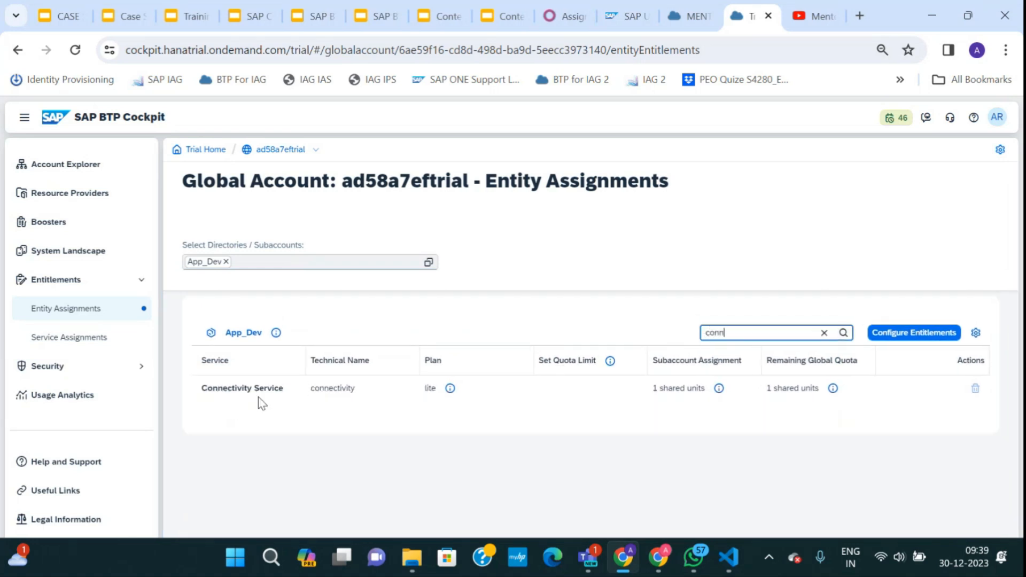
{"action": "key", "text": "BackSpace"}
{"action": "key", "text": "BackSpace"}
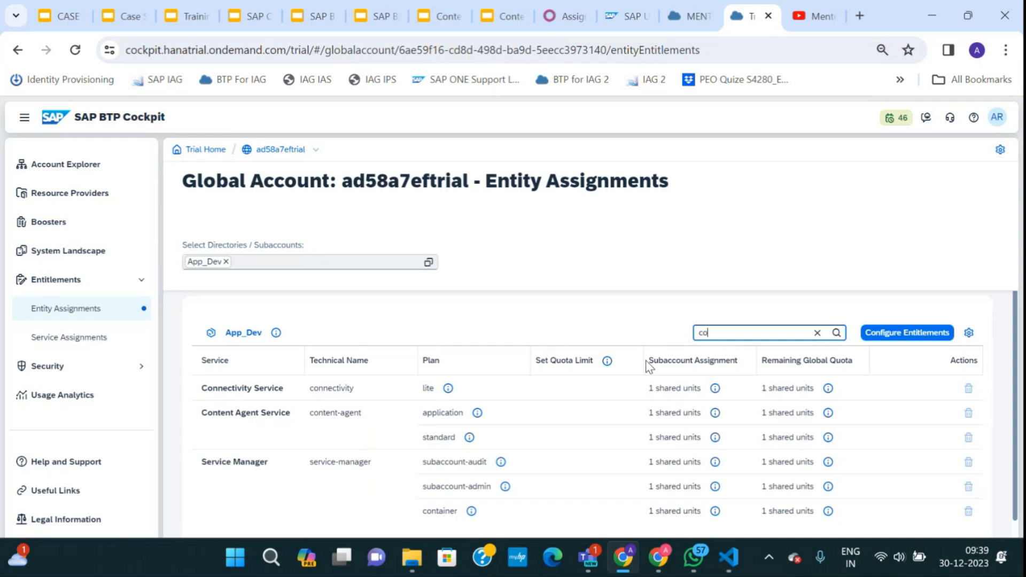
Search 'desti' to confirm the Destination entitlement, clear the search, and return to ad58a7eftrial.
{"action": "key", "text": "BackSpace"}
{"action": "key", "text": "BackSpace"}
{"action": "type", "text": "desti"}
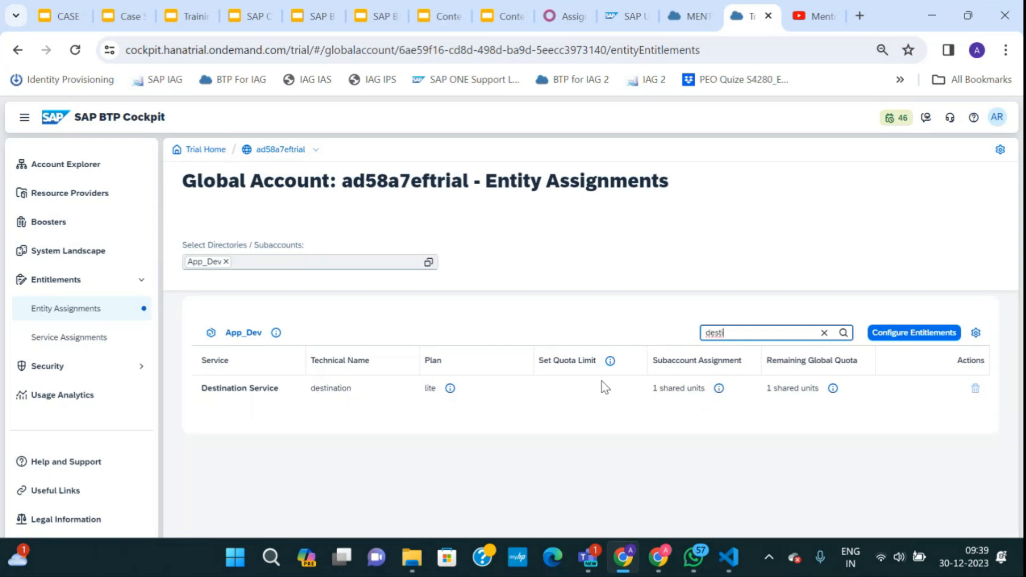
{"action": "key", "text": "BackSpace"}
{"action": "key", "text": "BackSpace"}
{"action": "key", "text": "BackSpace"}
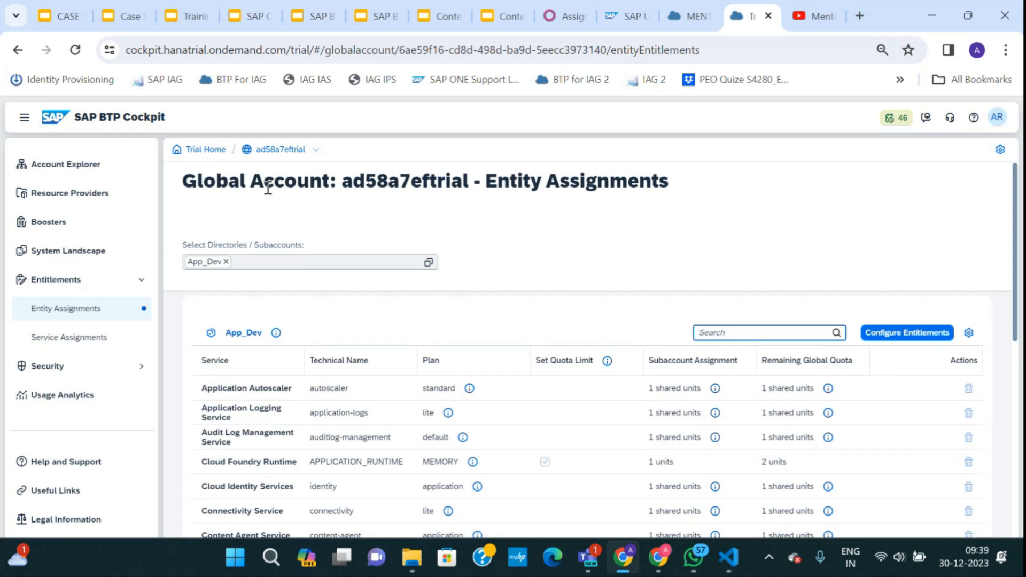
{"action": "double_click", "coordinate": [292, 151]}
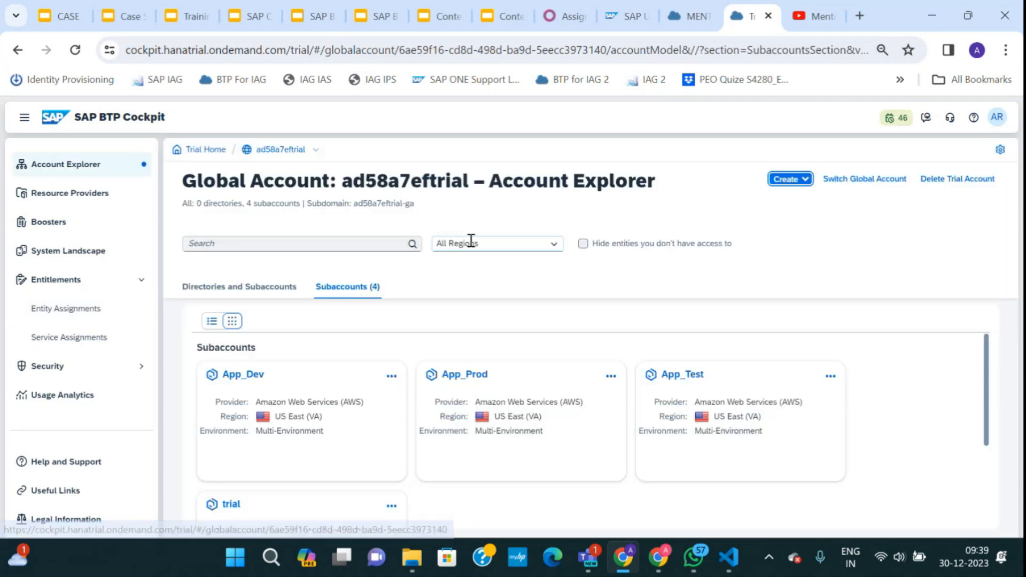
Open App_Dev, scroll through its 22 entitlements on the Overview, and start enabling Cloud Foundry.
{"action": "left_click", "coordinate": [250, 378]}
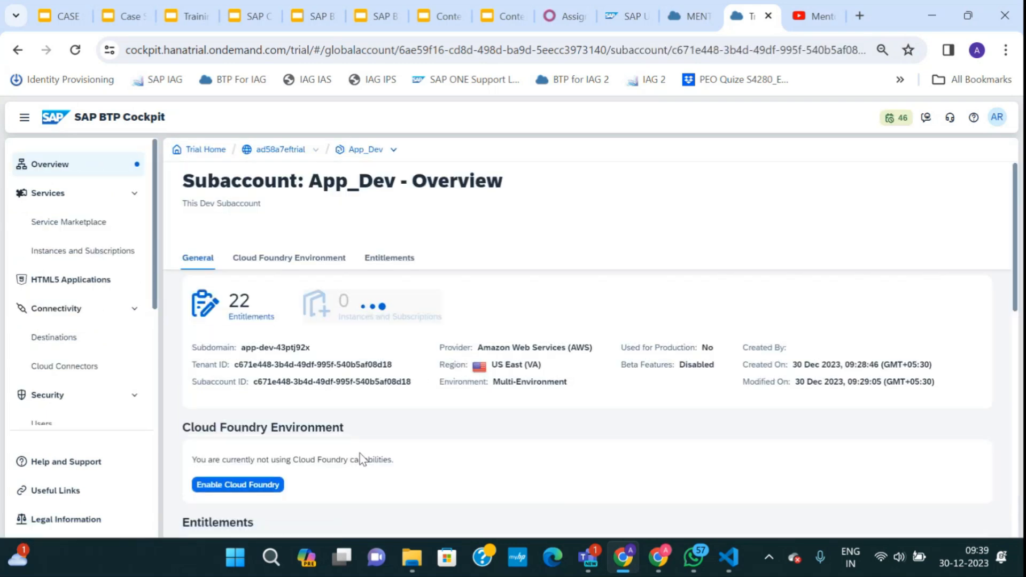
{"action": "scroll", "coordinate": [359, 456], "scroll_direction": "down", "scroll_amount": 5}
{"action": "scroll", "coordinate": [360, 458], "scroll_direction": "up", "scroll_amount": 3}
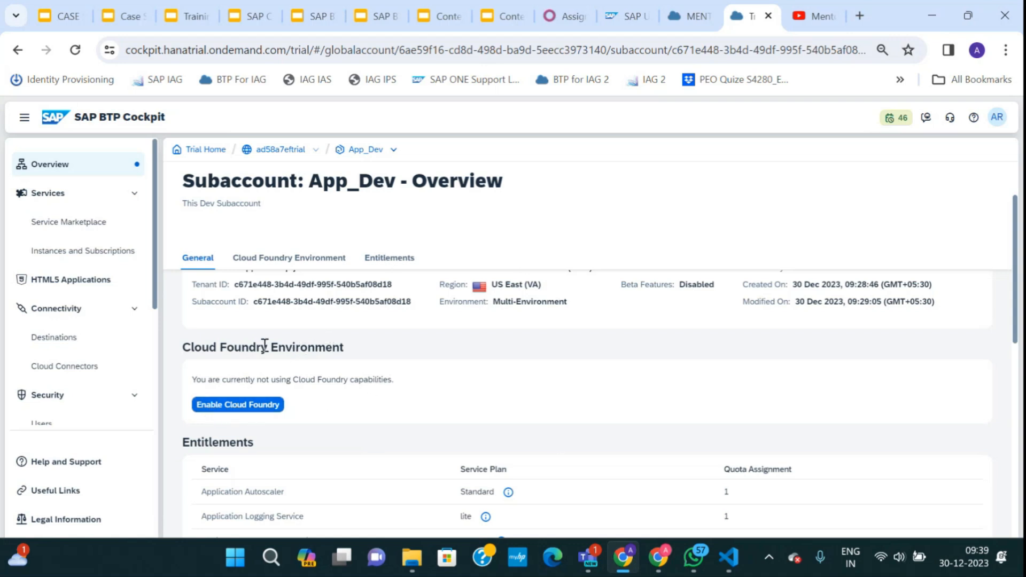
{"action": "scroll", "coordinate": [306, 397], "scroll_direction": "down", "scroll_amount": 5}
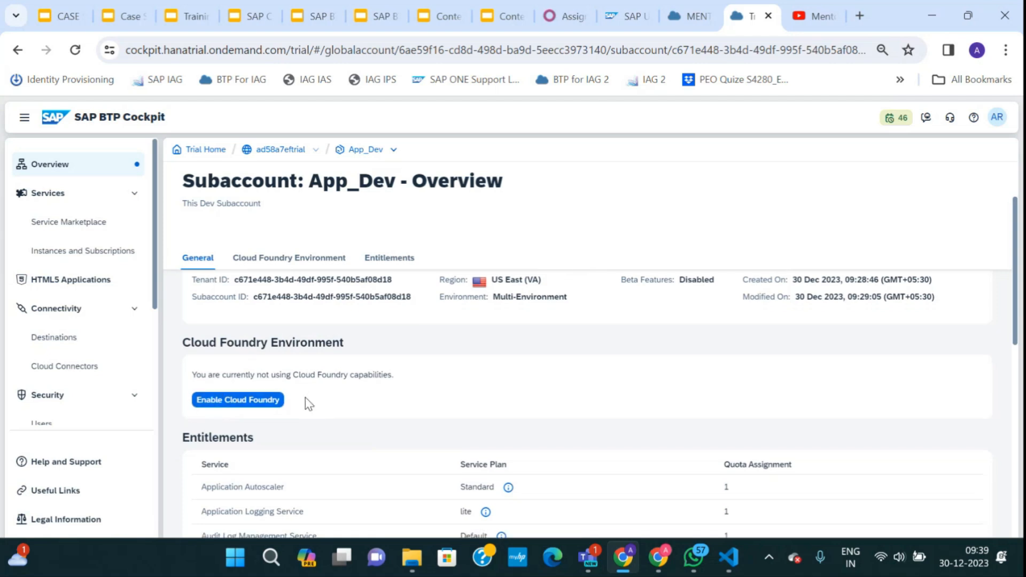
{"action": "scroll", "coordinate": [305, 398], "scroll_direction": "up", "scroll_amount": 10}
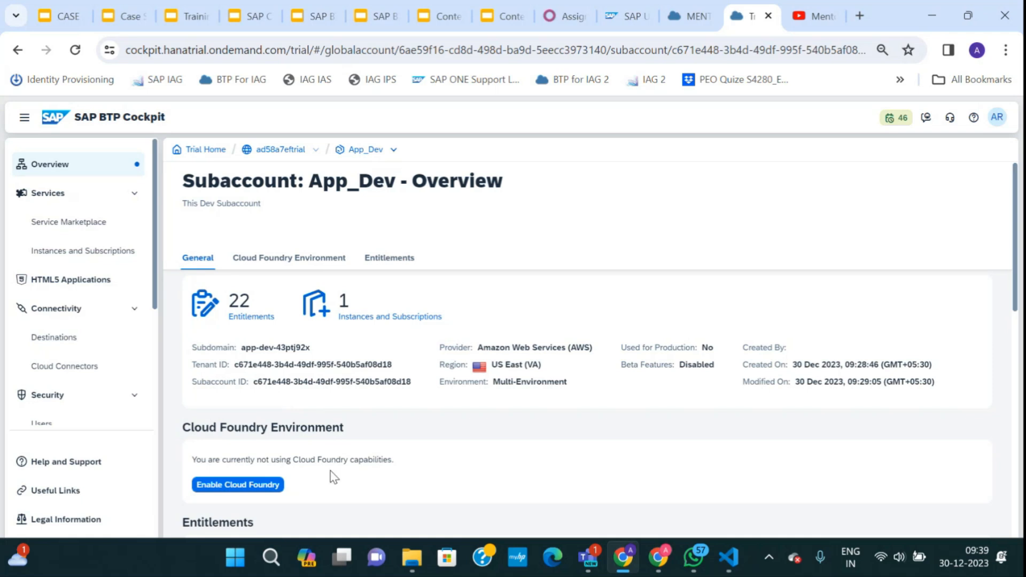
{"action": "scroll", "coordinate": [331, 470], "scroll_direction": "down", "scroll_amount": 8}
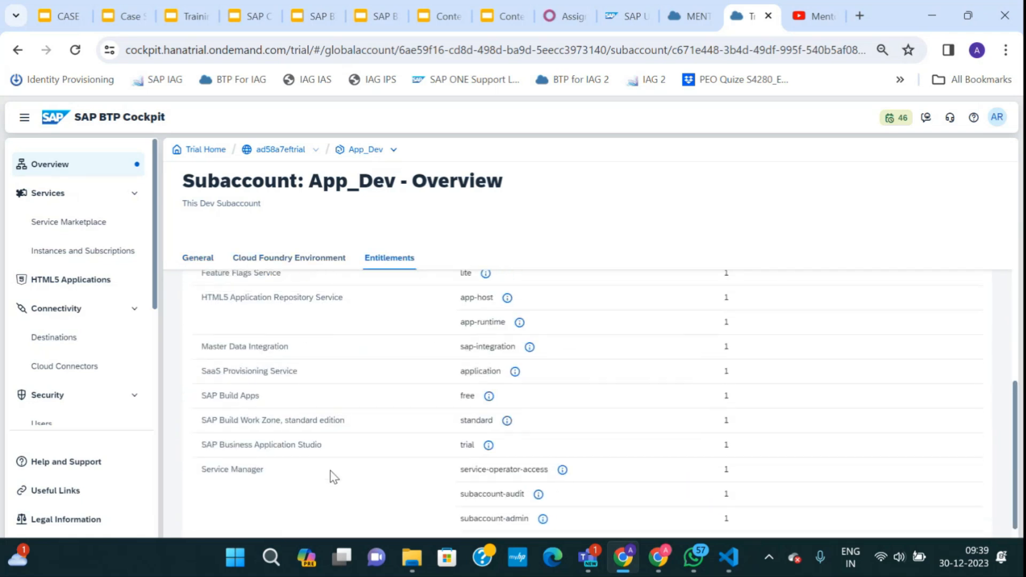
{"action": "scroll", "coordinate": [330, 470], "scroll_direction": "up", "scroll_amount": 10}
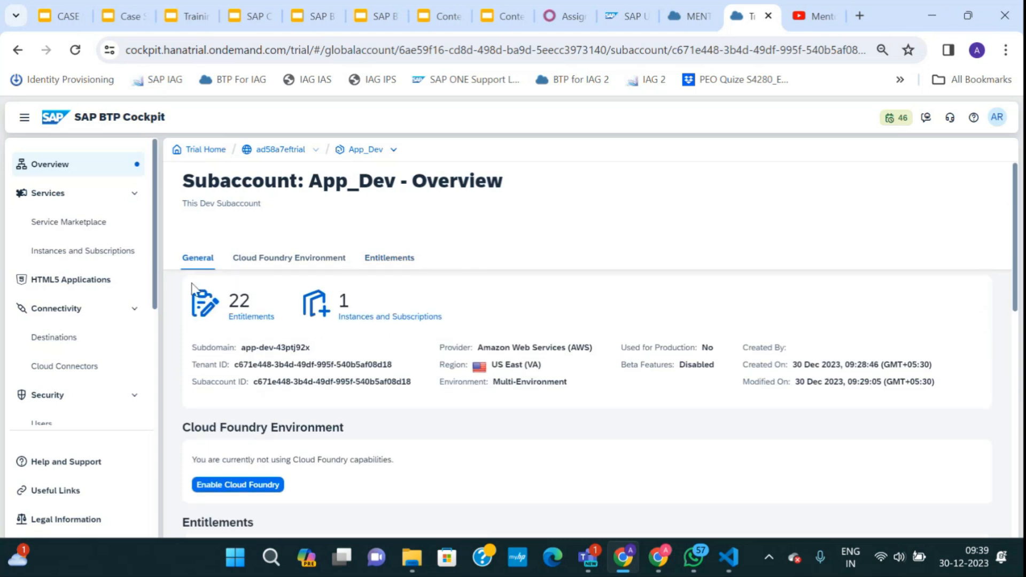
{"action": "left_click", "coordinate": [265, 488]}
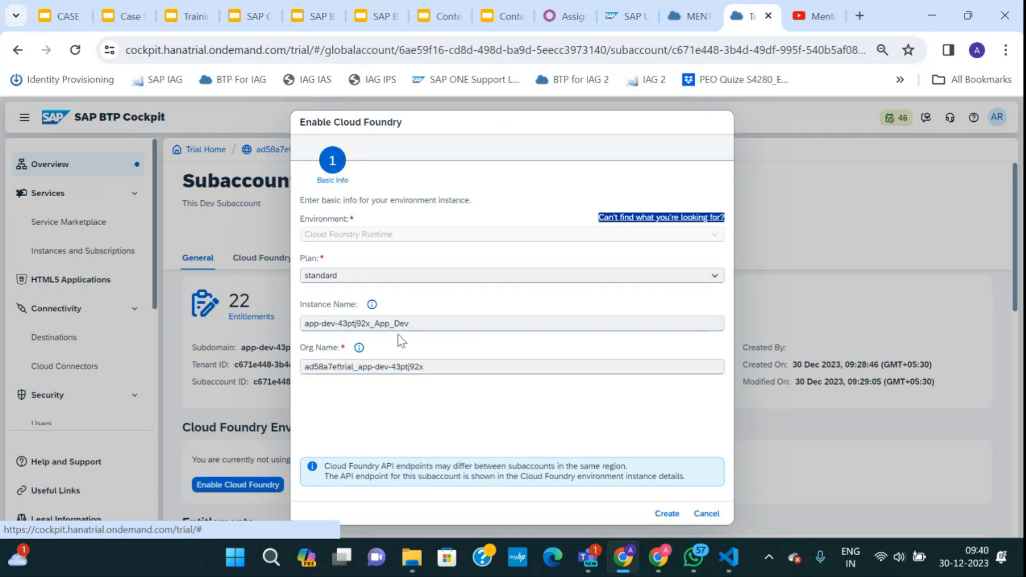
Cancel the Enable Cloud Foundry dialog and search the Service Marketplace for 'cl'.
{"action": "left_click_drag", "start_coordinate": [400, 236], "coordinate": [306, 236]}
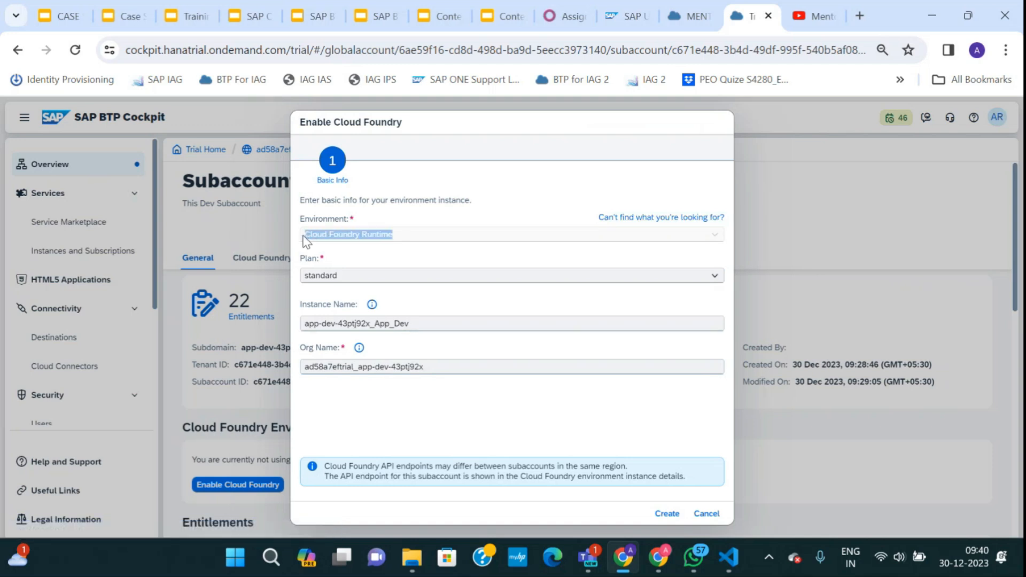
{"action": "left_click", "coordinate": [705, 514]}
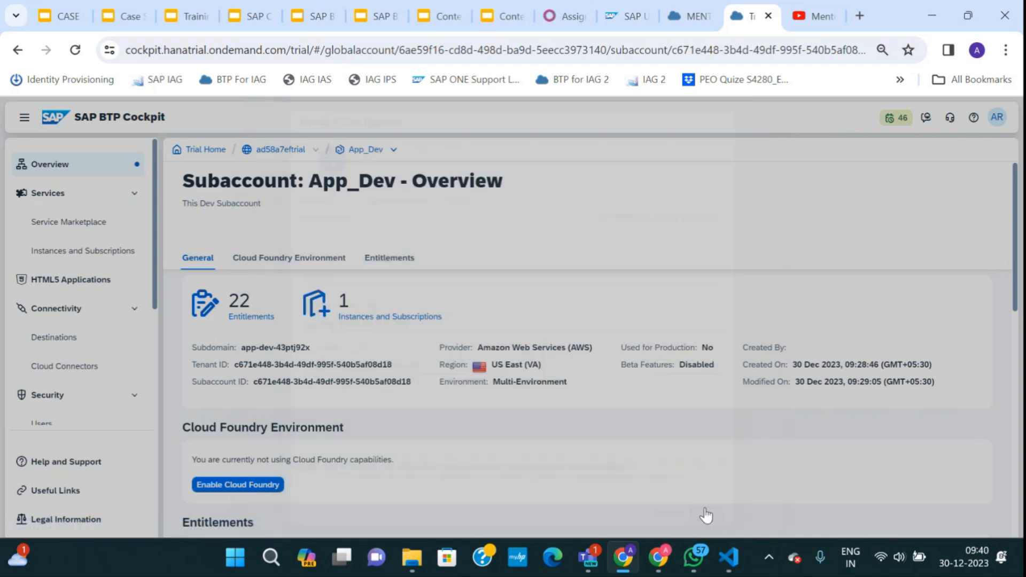
{"action": "left_click", "coordinate": [80, 222]}
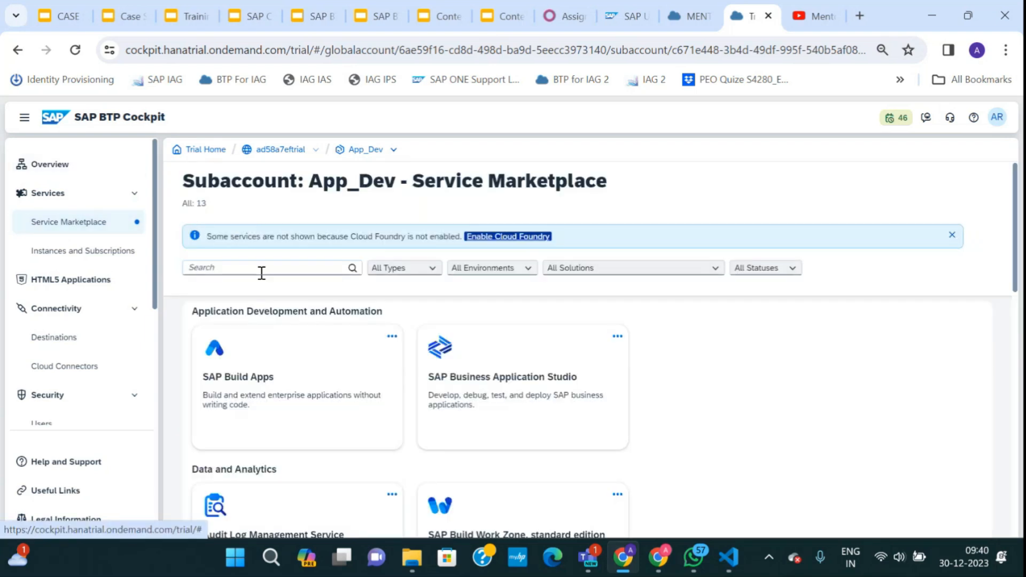
{"action": "left_click", "coordinate": [266, 268]}
{"action": "type", "text": "cloud"}
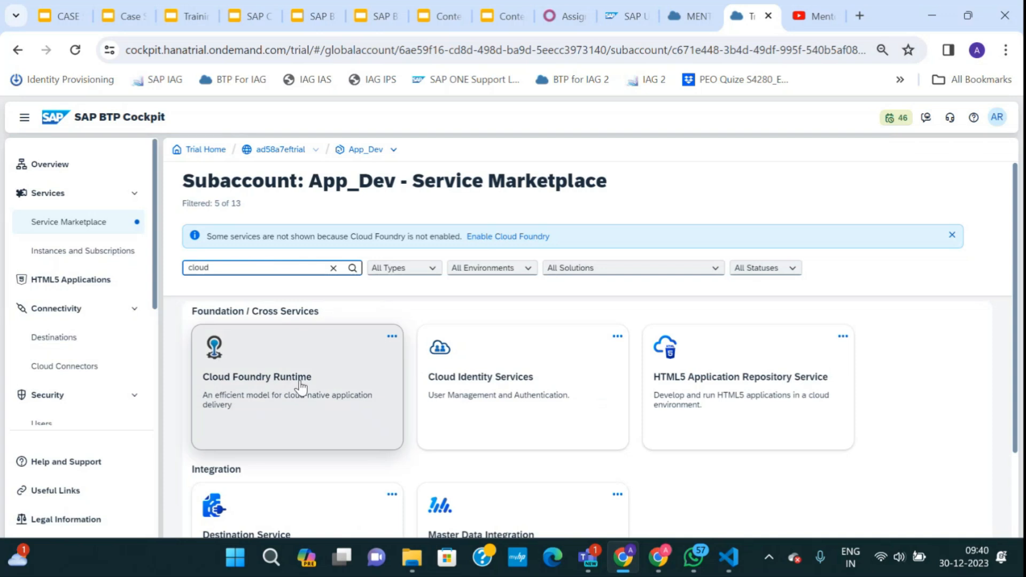
Create a standard-plan Cloud Foundry Runtime instance from the marketplace and view it.
{"action": "left_click", "coordinate": [392, 336]}
{"action": "left_click", "coordinate": [387, 359]}
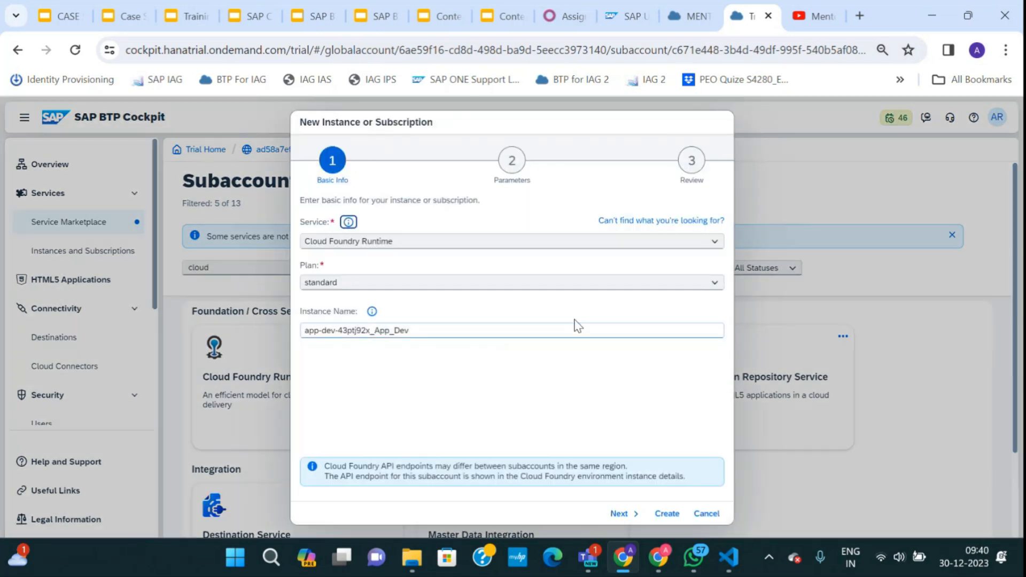
{"action": "left_click", "coordinate": [659, 513]}
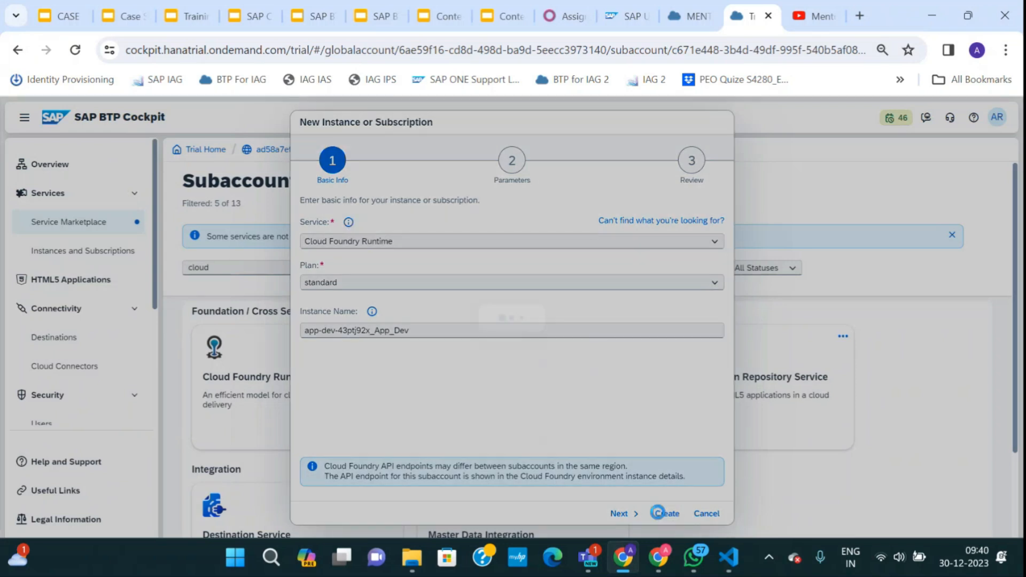
{"action": "left_click", "coordinate": [603, 351]}
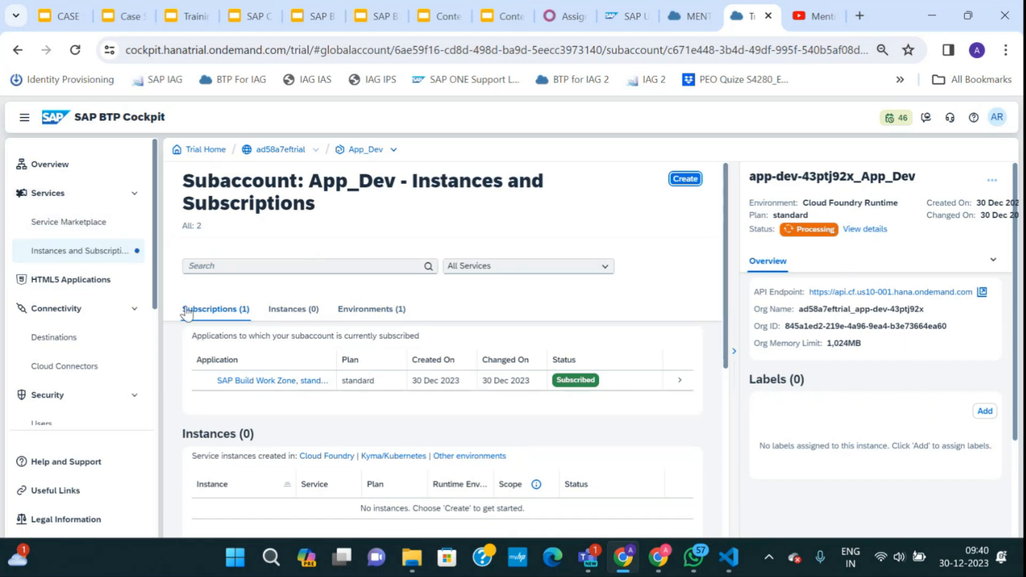
Return to the App_Dev subaccount and open its Instances and Subscriptions page.
{"action": "double_click", "coordinate": [366, 150]}
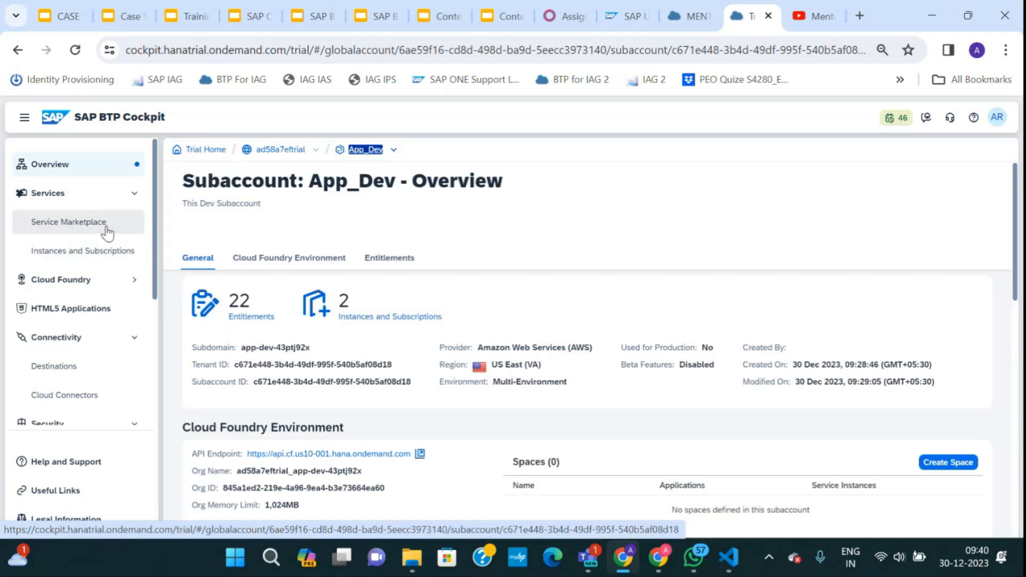
{"action": "left_click", "coordinate": [58, 256]}
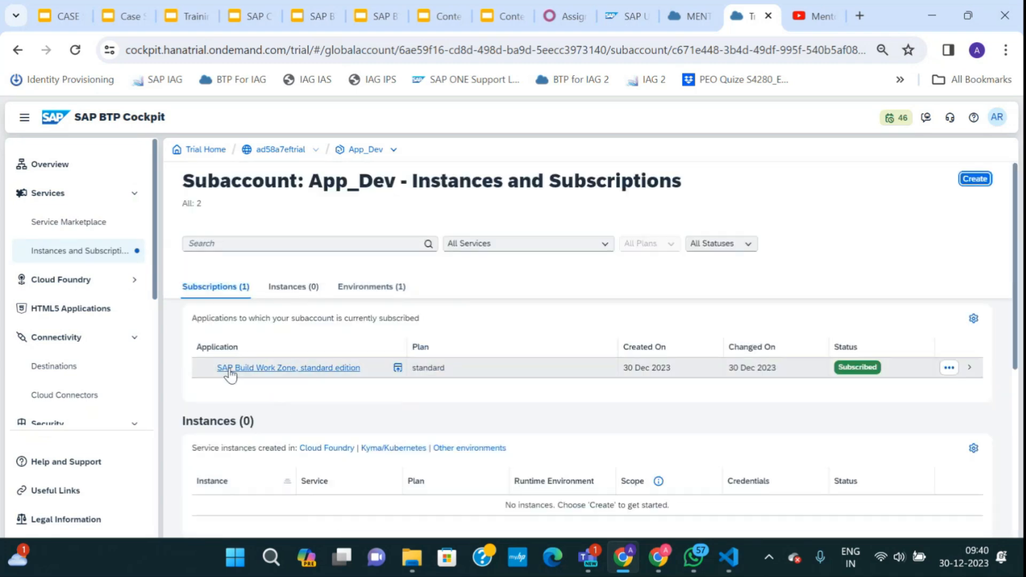
{"action": "scroll", "coordinate": [334, 390], "scroll_direction": "down", "scroll_amount": 5}
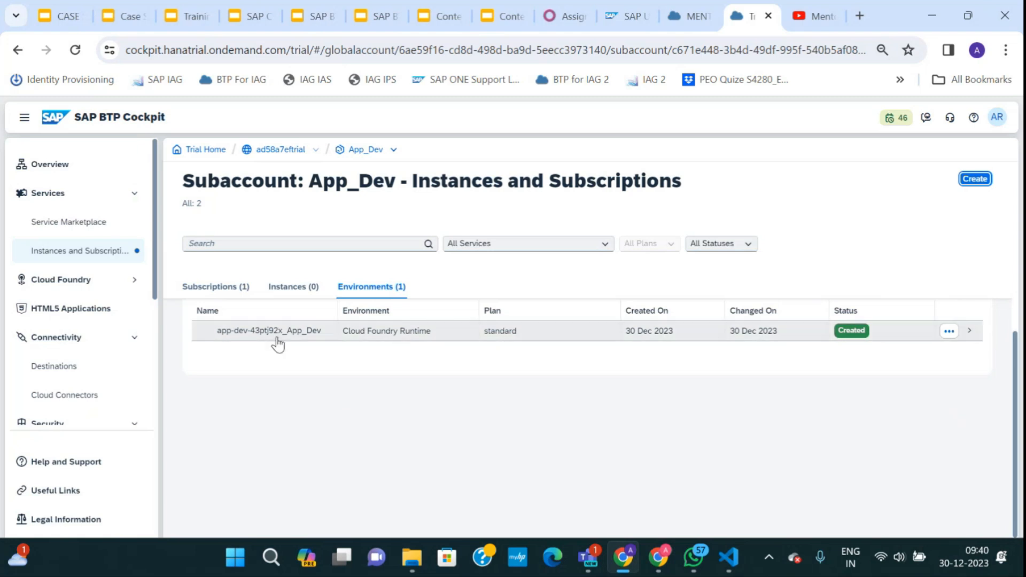
Review the Subscriptions, Instances and Environments sections until the Cloud Foundry environment shows Created.
{"action": "left_click", "coordinate": [214, 288]}
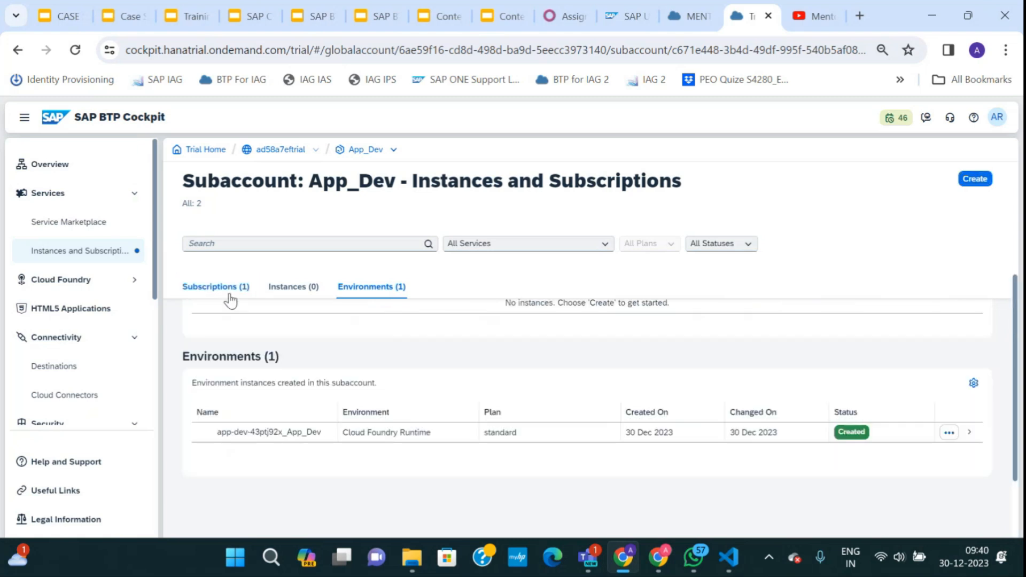
{"action": "left_click", "coordinate": [288, 288]}
{"action": "left_click", "coordinate": [358, 288]}
{"action": "left_click", "coordinate": [210, 288]}
{"action": "left_click", "coordinate": [277, 289]}
{"action": "scroll", "coordinate": [366, 366], "scroll_direction": "up", "scroll_amount": 2}
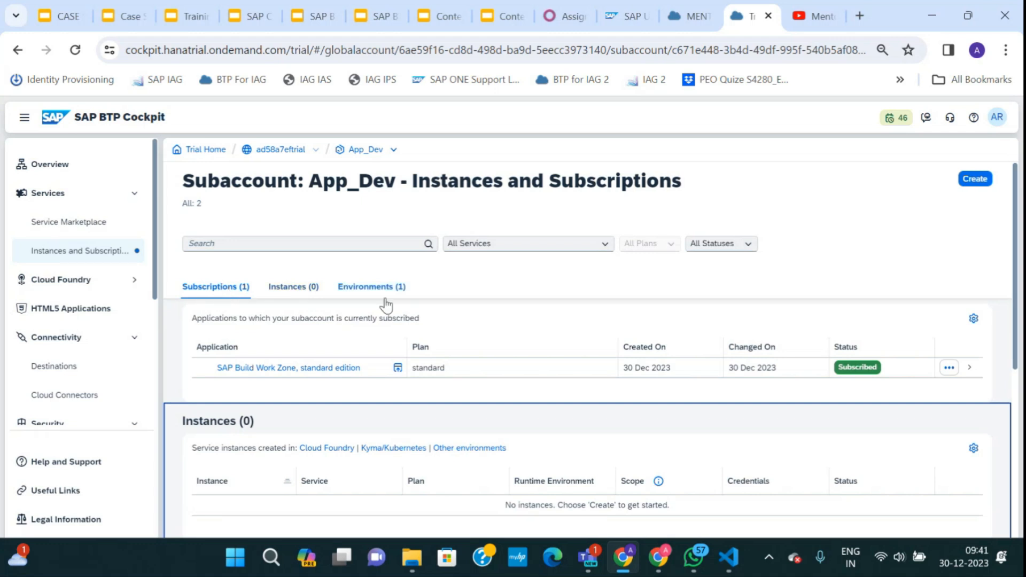
{"action": "scroll", "coordinate": [330, 423], "scroll_direction": "down", "scroll_amount": 4}
{"action": "scroll", "coordinate": [329, 425], "scroll_direction": "up", "scroll_amount": 5}
{"action": "scroll", "coordinate": [326, 426], "scroll_direction": "down", "scroll_amount": 3}
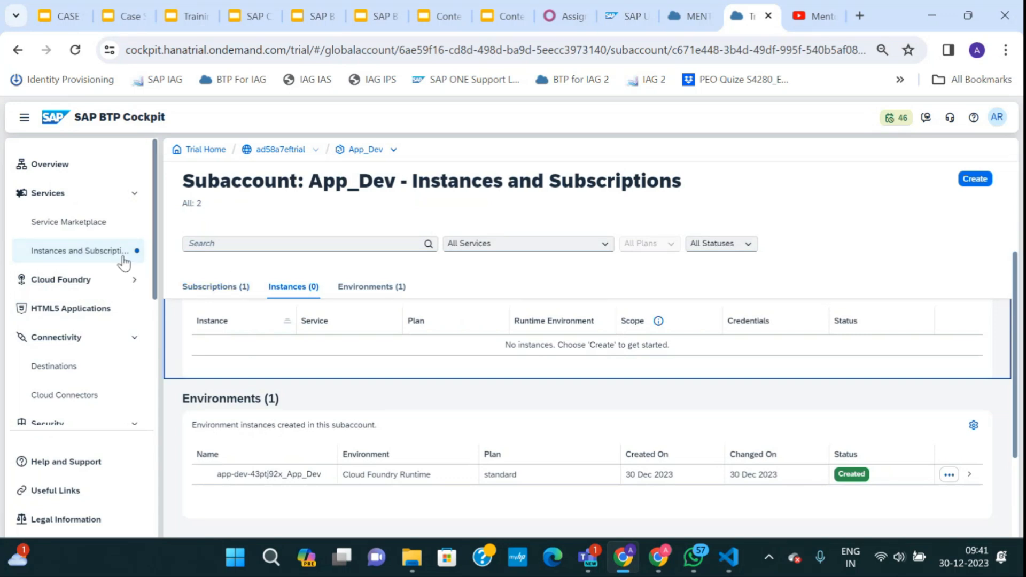
{"action": "left_click", "coordinate": [76, 222]}
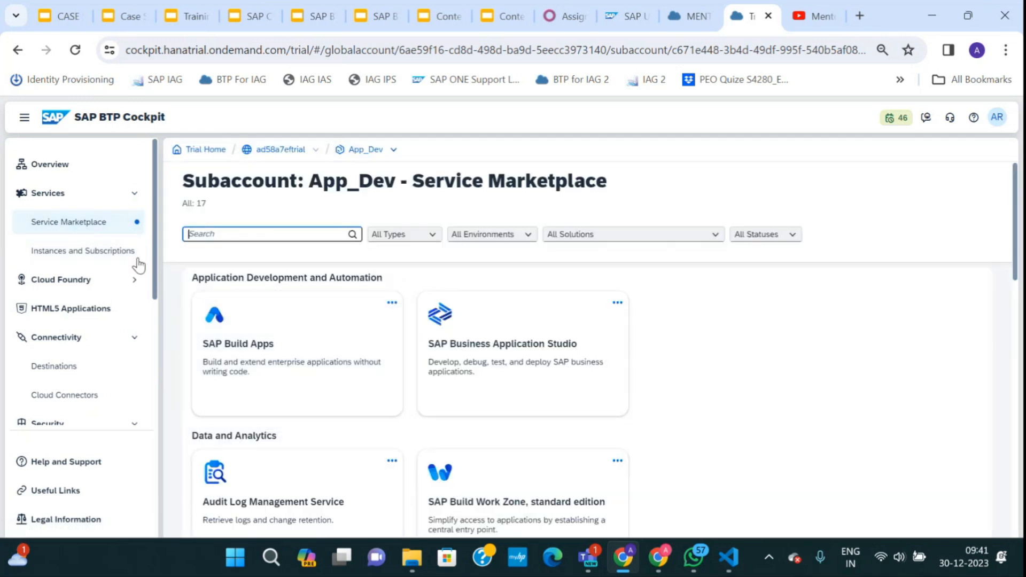
Browse App_Dev's Cloud Foundry Spaces, Space Quotas and Org Members pages.
{"action": "left_click", "coordinate": [97, 282]}
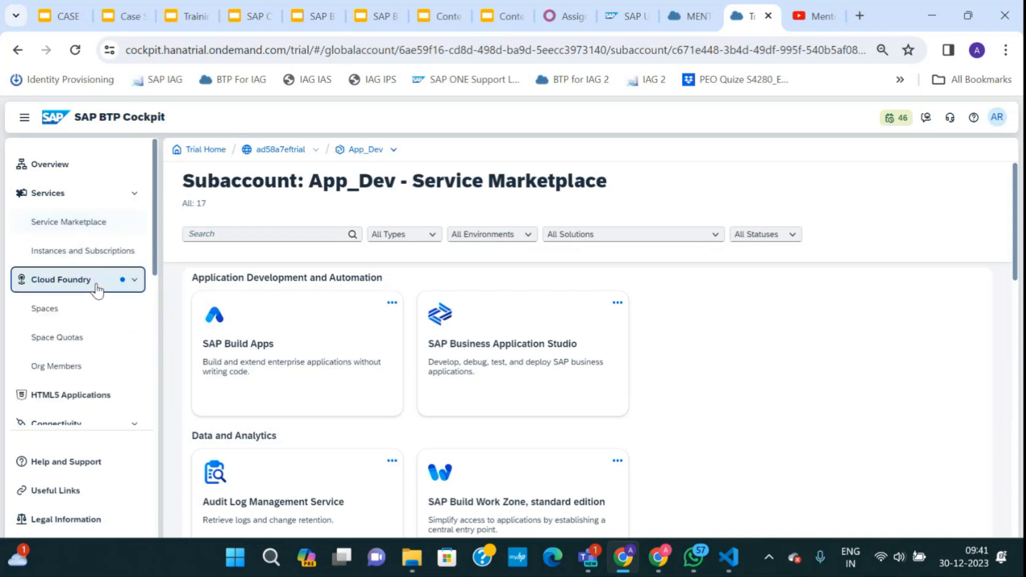
{"action": "left_click", "coordinate": [91, 321]}
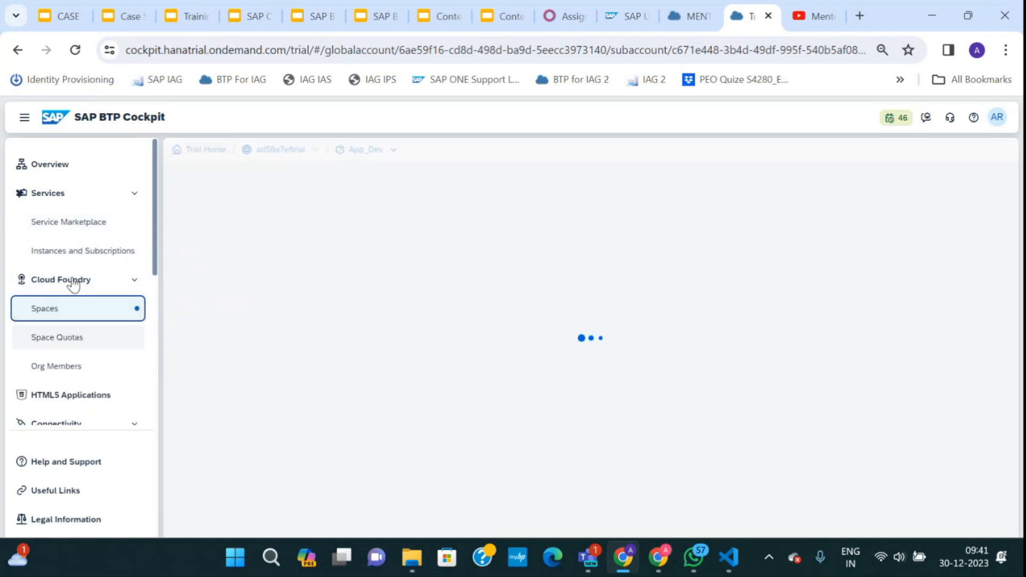
{"action": "left_click", "coordinate": [69, 335]}
{"action": "left_click", "coordinate": [70, 367]}
{"action": "left_click", "coordinate": [71, 342]}
{"action": "left_click", "coordinate": [62, 314]}
{"action": "left_click", "coordinate": [66, 345]}
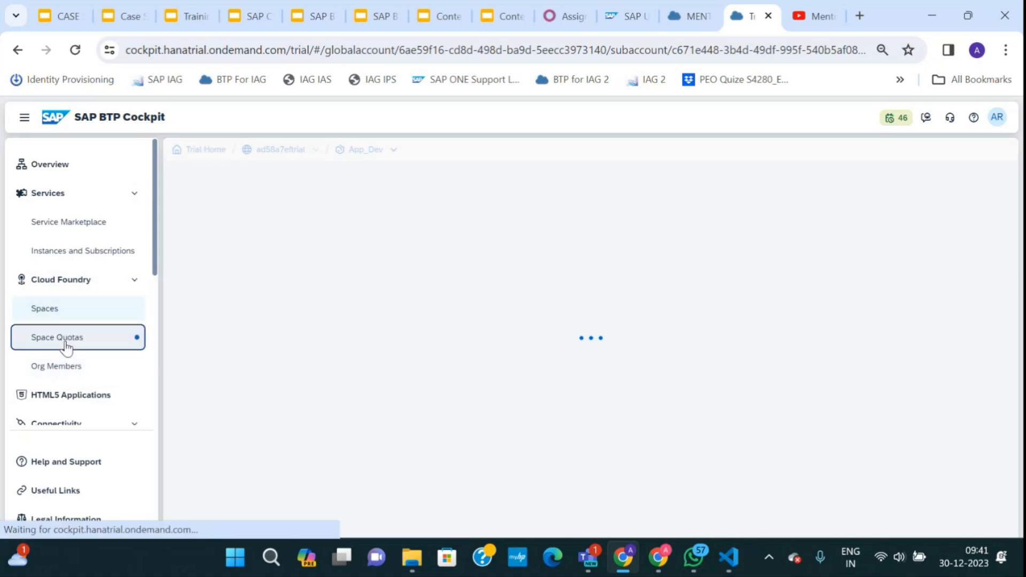
{"action": "left_click", "coordinate": [68, 364]}
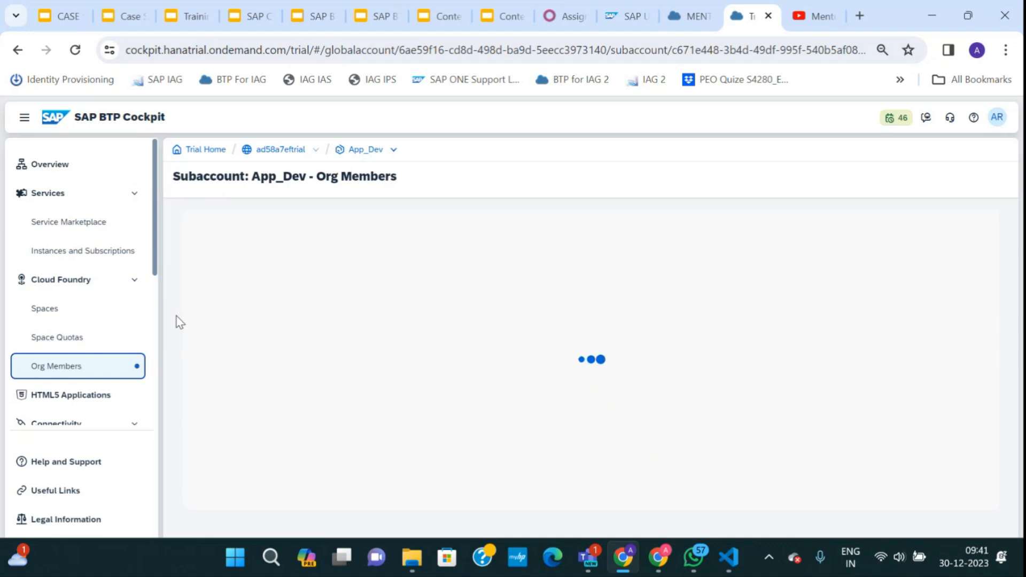
Check the Project 1 application development slide, then return to App_Dev's overview.
{"action": "left_click", "coordinate": [126, 22]}
{"action": "left_click", "coordinate": [59, 18]}
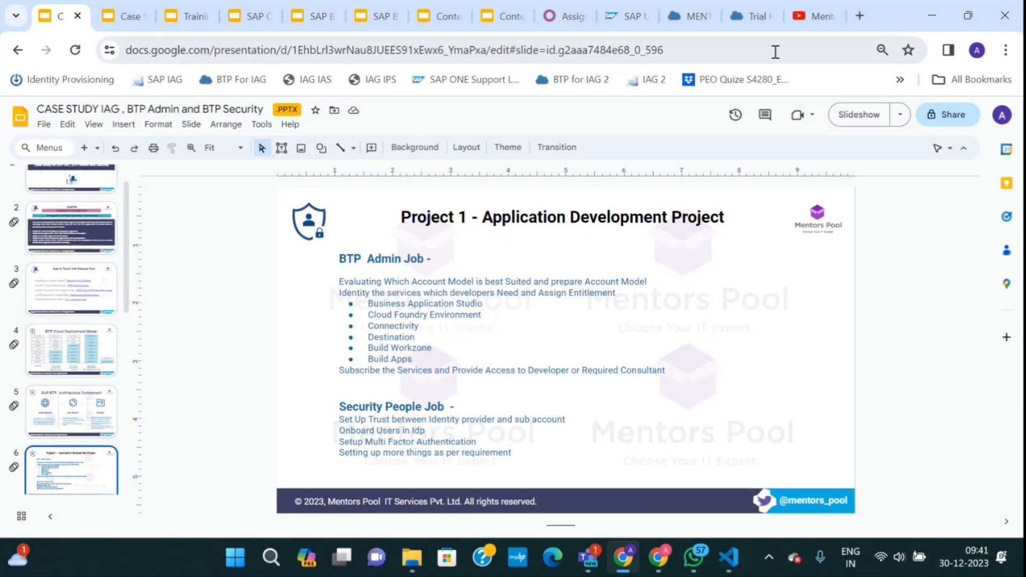
{"action": "left_click", "coordinate": [689, 16]}
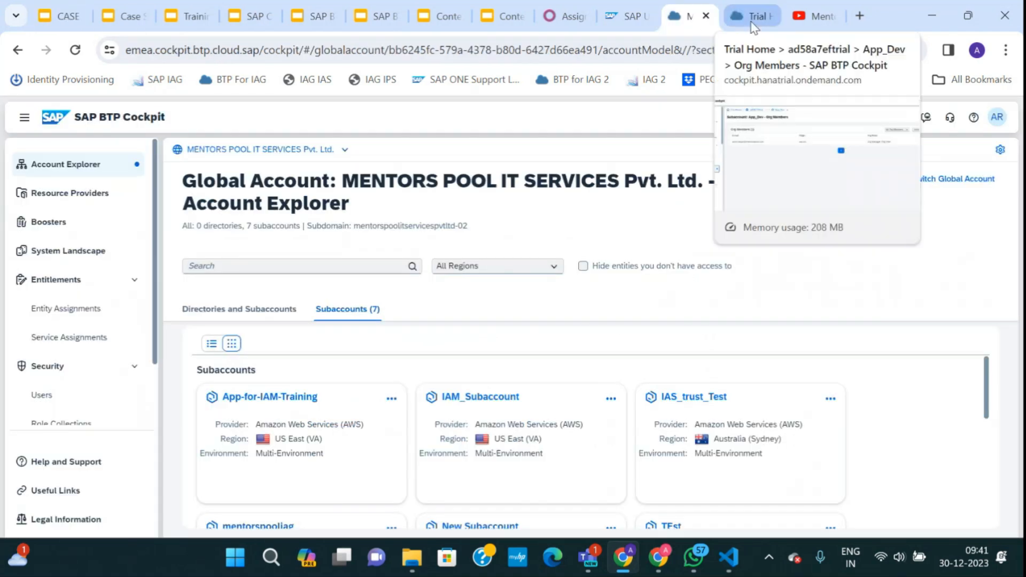
{"action": "left_click", "coordinate": [753, 21]}
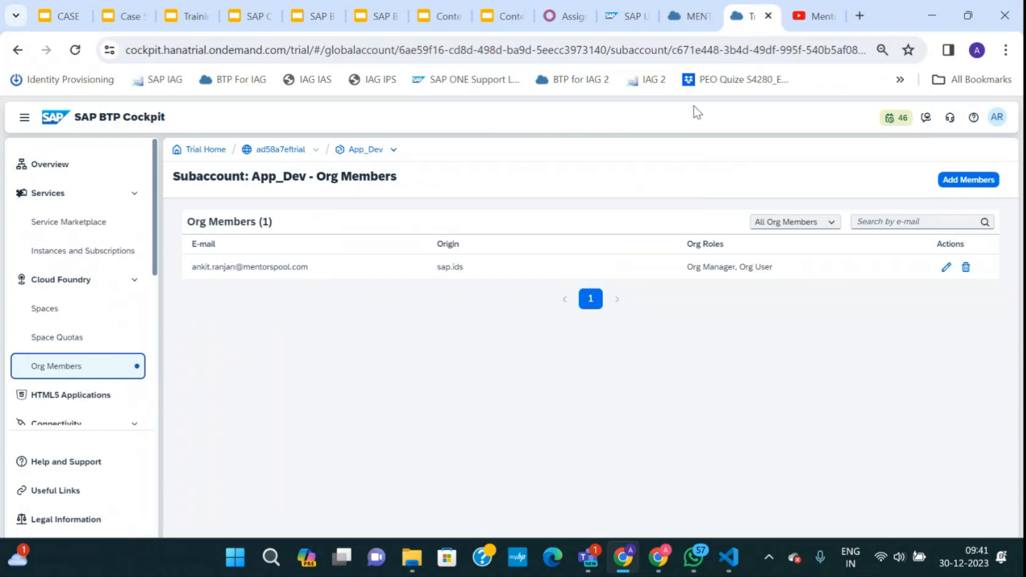
{"action": "double_click", "coordinate": [362, 151]}
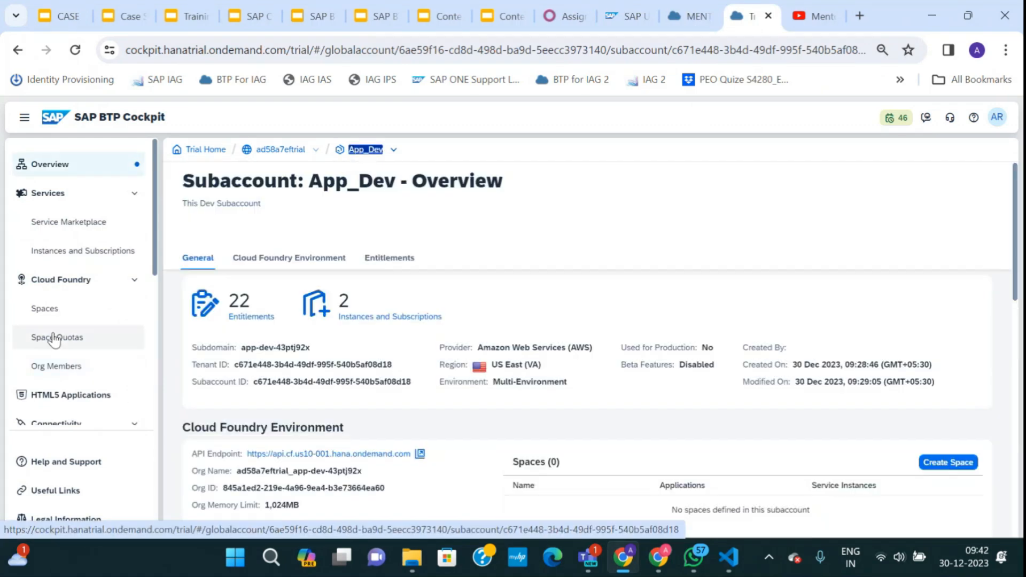
Search App_Dev's Service Marketplace for 'desti' and show the Destination Service actions.
{"action": "left_click", "coordinate": [84, 225]}
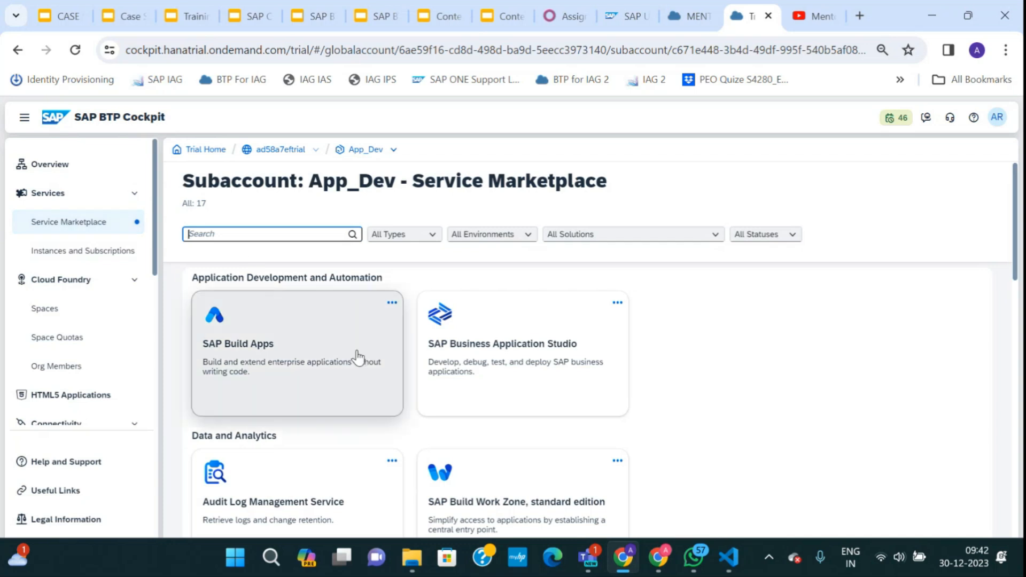
{"action": "scroll", "coordinate": [352, 417], "scroll_direction": "down", "scroll_amount": 6}
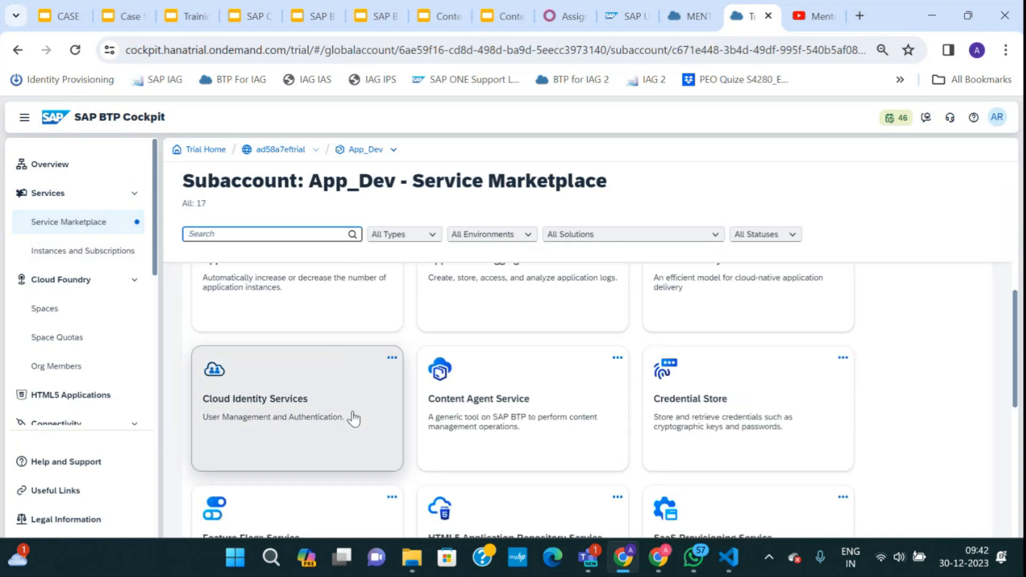
{"action": "scroll", "coordinate": [342, 395], "scroll_direction": "down", "scroll_amount": 1}
{"action": "type", "text": "co"}
{"action": "key", "text": "BackSpace"}
{"action": "key", "text": "BackSpace"}
{"action": "type", "text": "desti"}
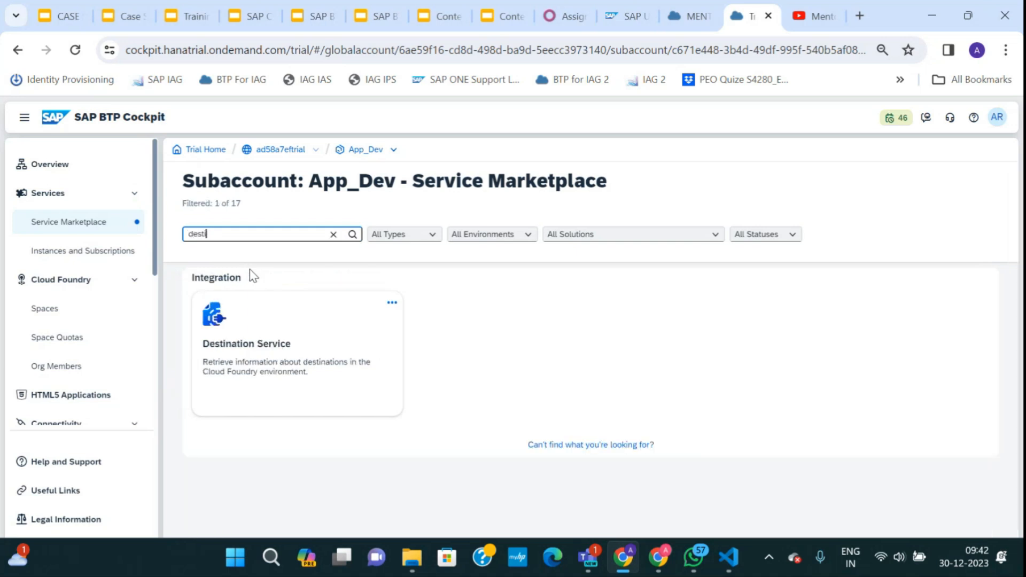
{"action": "left_click", "coordinate": [393, 304]}
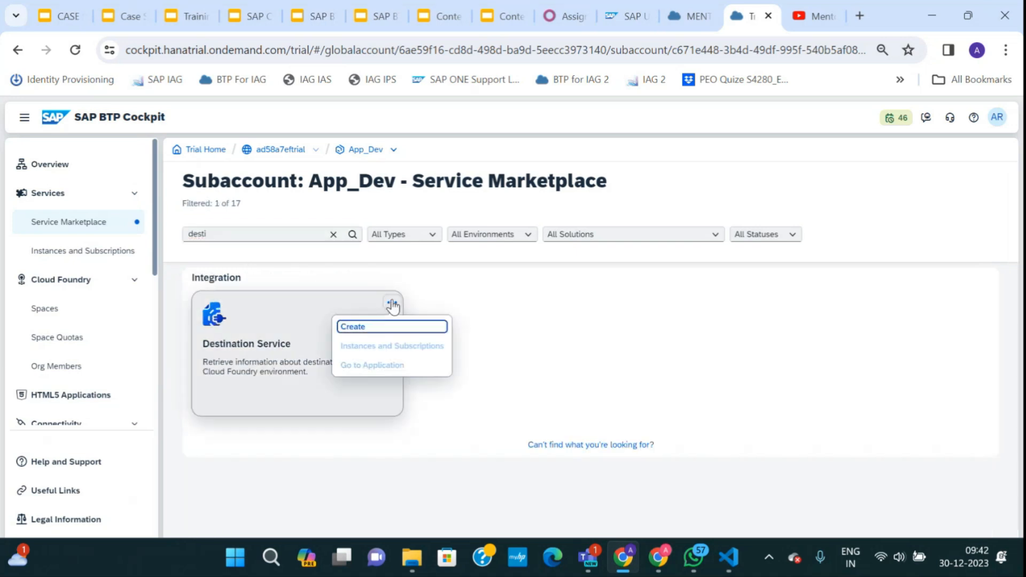
Check the service instance name in manifest.yml in VS Code, then minimize the editor.
{"action": "left_click", "coordinate": [730, 556]}
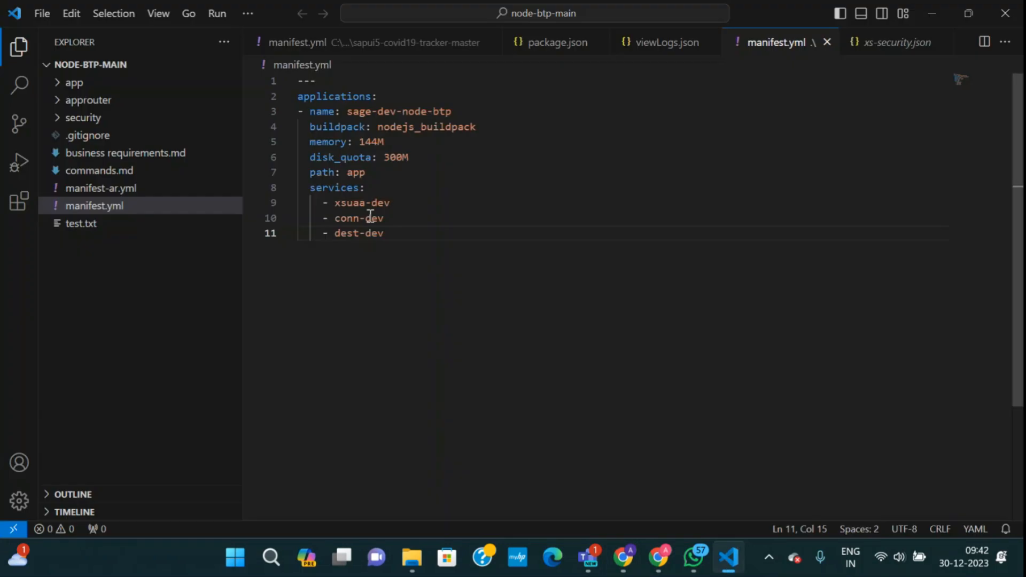
{"action": "left_click_drag", "start_coordinate": [335, 218], "coordinate": [385, 234]}
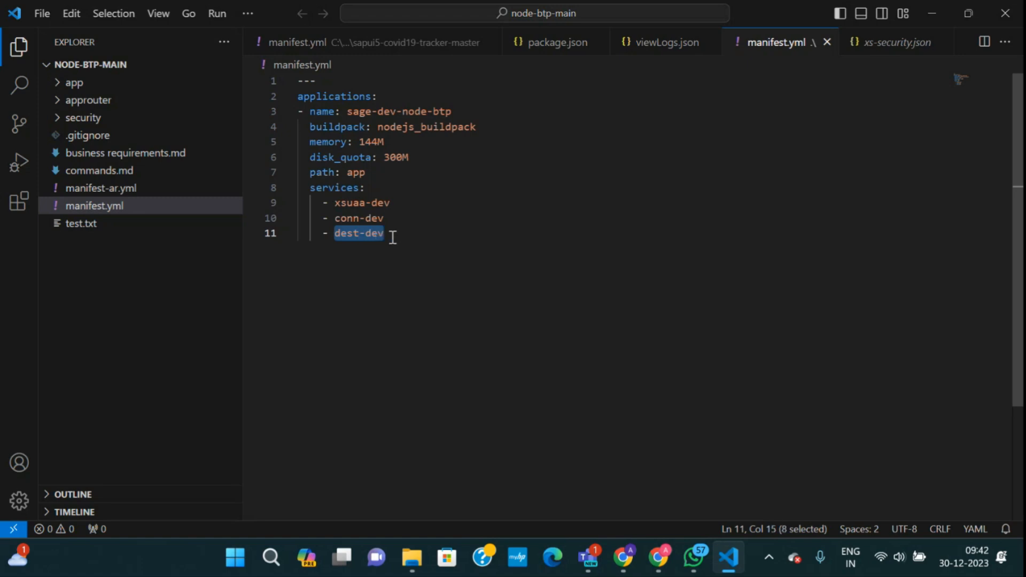
{"action": "left_click", "coordinate": [933, 12]}
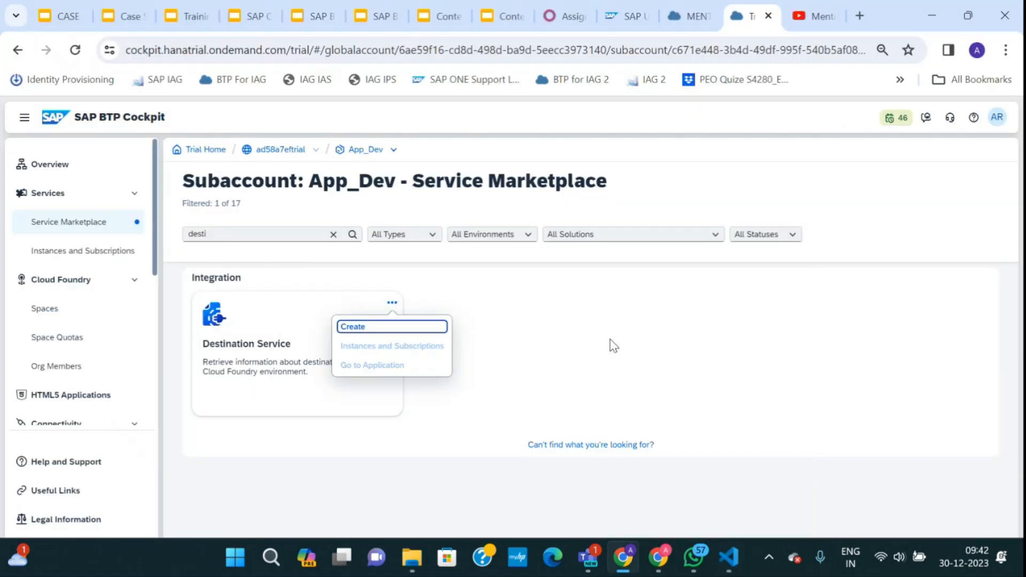
Cancel the Destination Service instance because App_Dev has no space, and view its empty Cloud Foundry spaces list.
{"action": "left_click", "coordinate": [364, 327]}
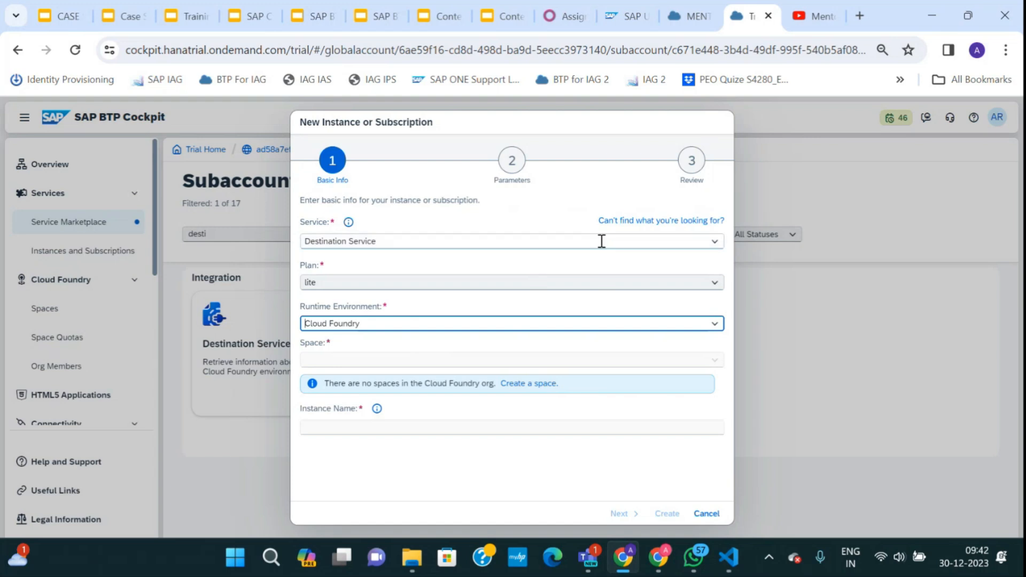
{"action": "left_click", "coordinate": [706, 513]}
{"action": "left_click", "coordinate": [62, 318]}
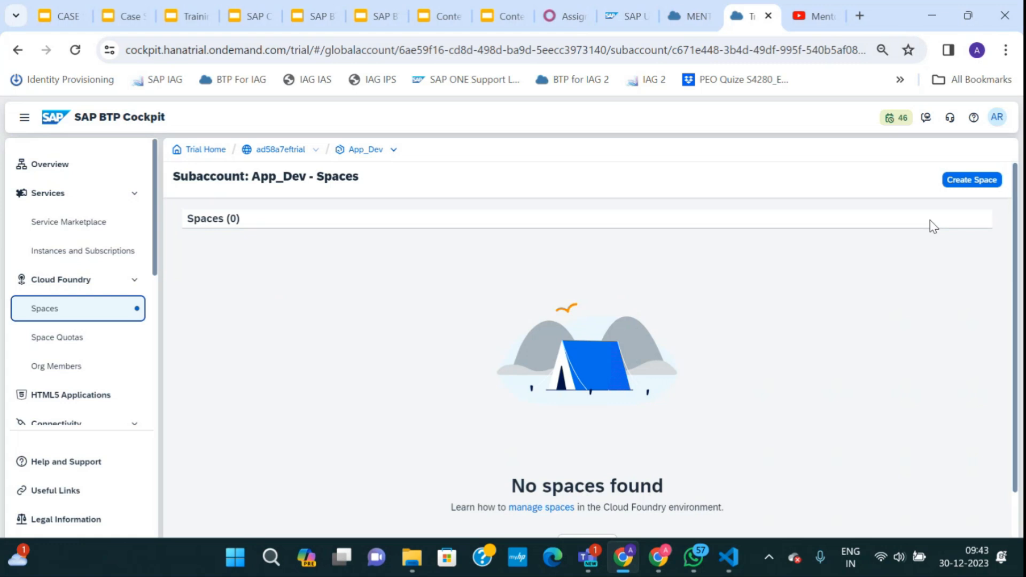
Create the Cloud Foundry space App_Dev_Space in App_Dev and return to Instances and Subscriptions.
{"action": "left_click", "coordinate": [968, 180]}
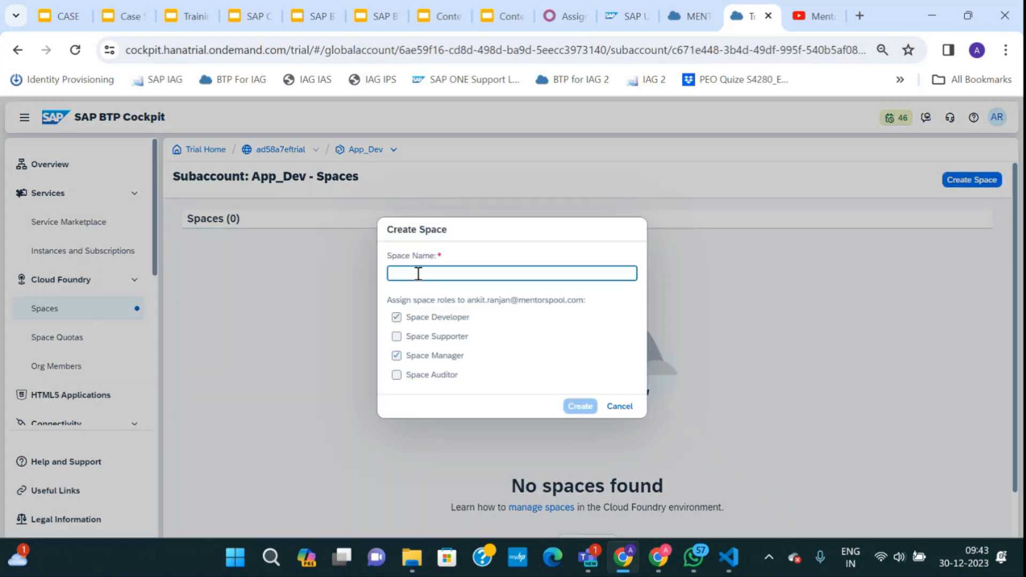
{"action": "type", "text": "A"}
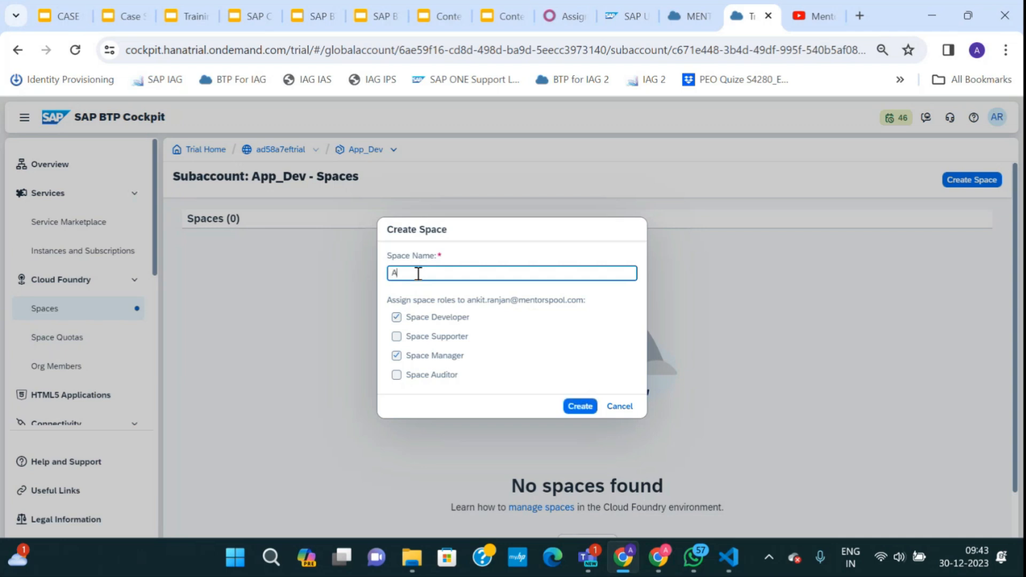
{"action": "type", "text": "pp_Dev_Space"}
{"action": "left_click", "coordinate": [577, 410]}
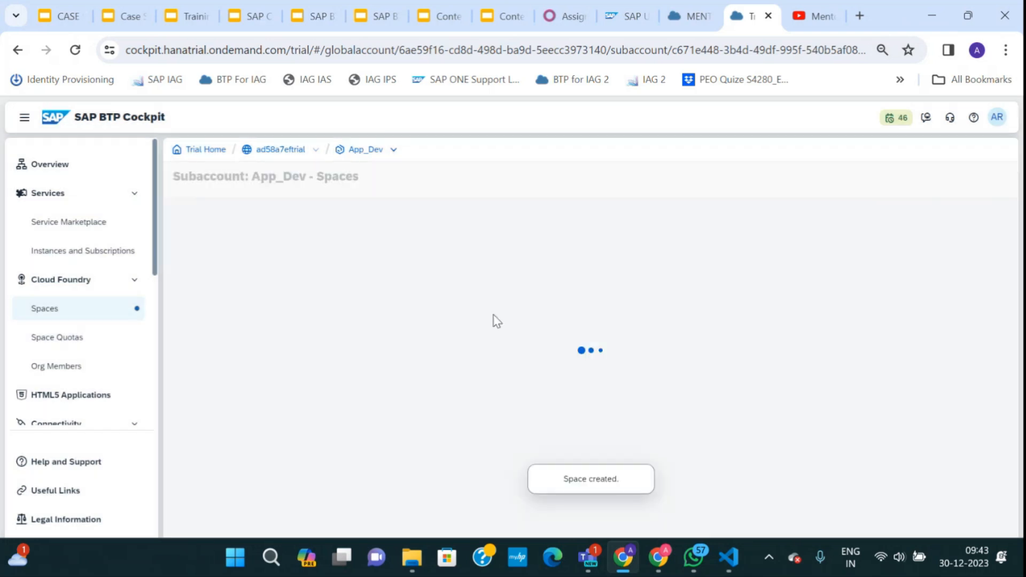
{"action": "left_click", "coordinate": [84, 258]}
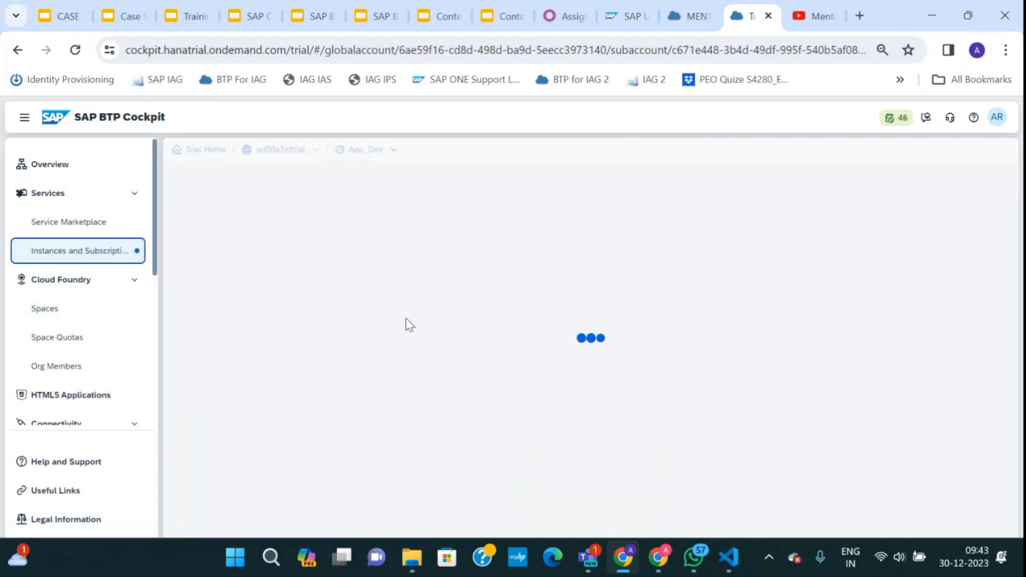
Find the Connectivity Service in the Service Marketplace by searching 'conn' and start a new instance.
{"action": "left_click", "coordinate": [263, 240]}
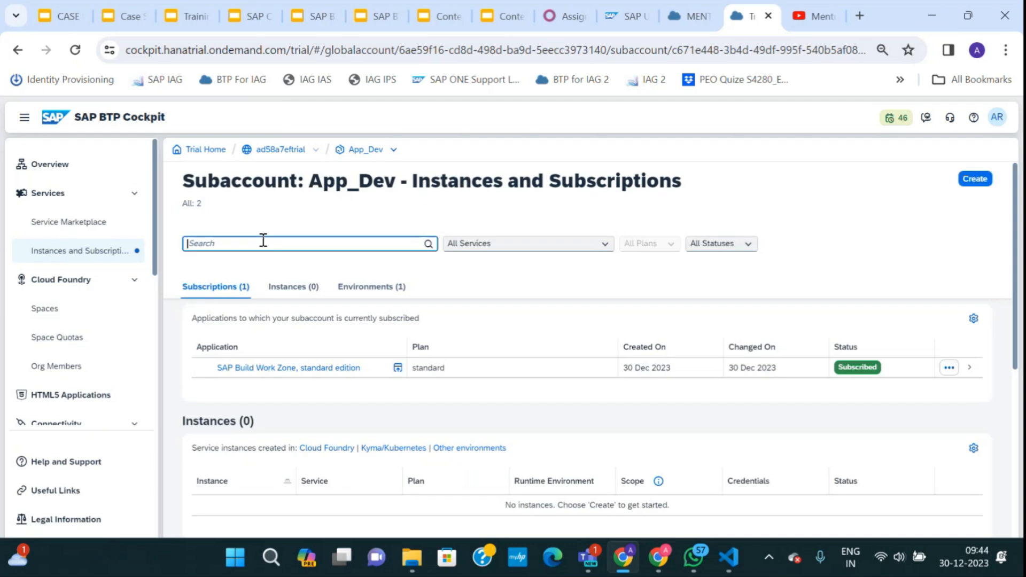
{"action": "type", "text": "d"}
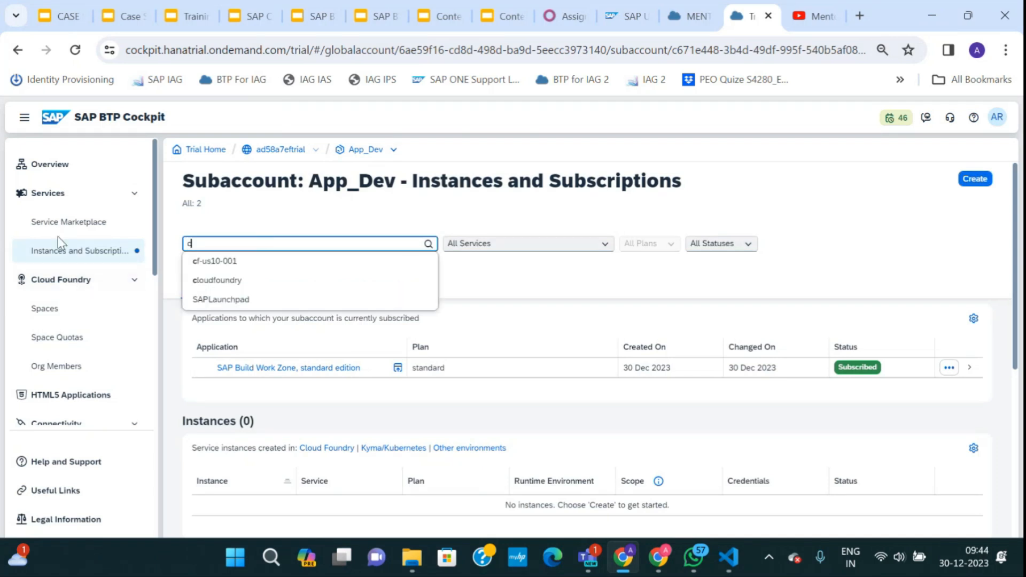
{"action": "left_click", "coordinate": [67, 223]}
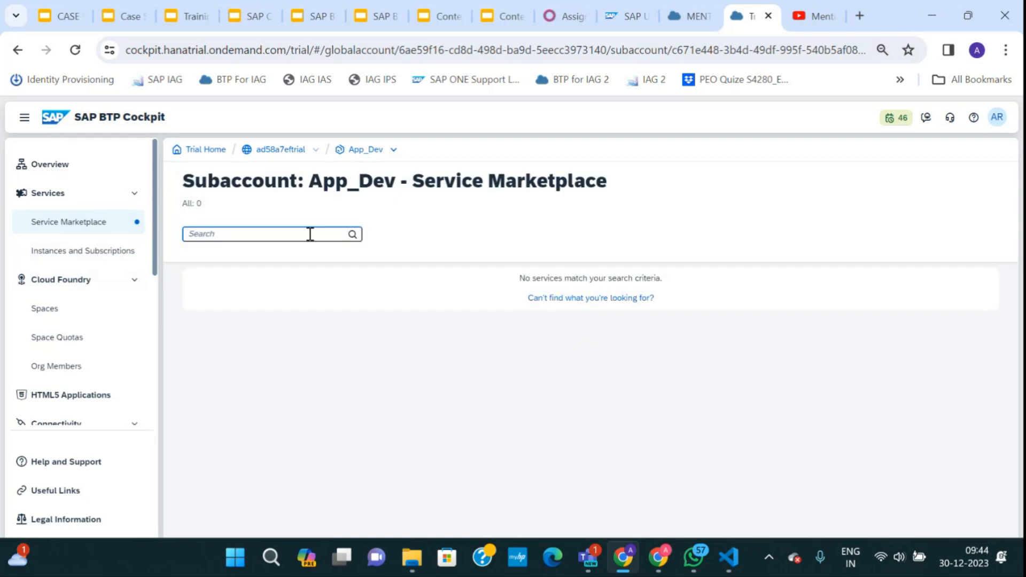
{"action": "type", "text": "conn"}
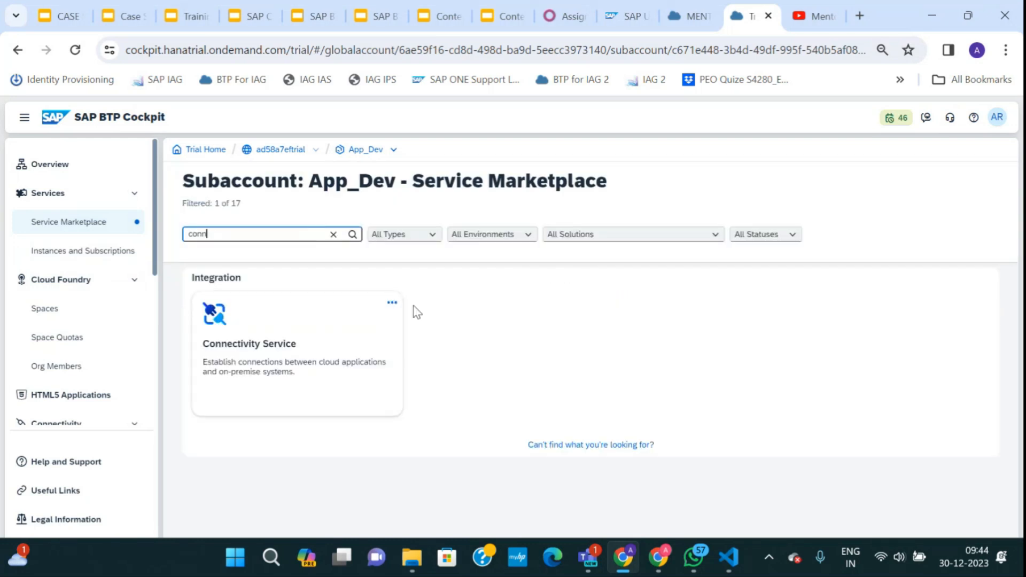
{"action": "left_click", "coordinate": [393, 304]}
{"action": "left_click", "coordinate": [375, 327]}
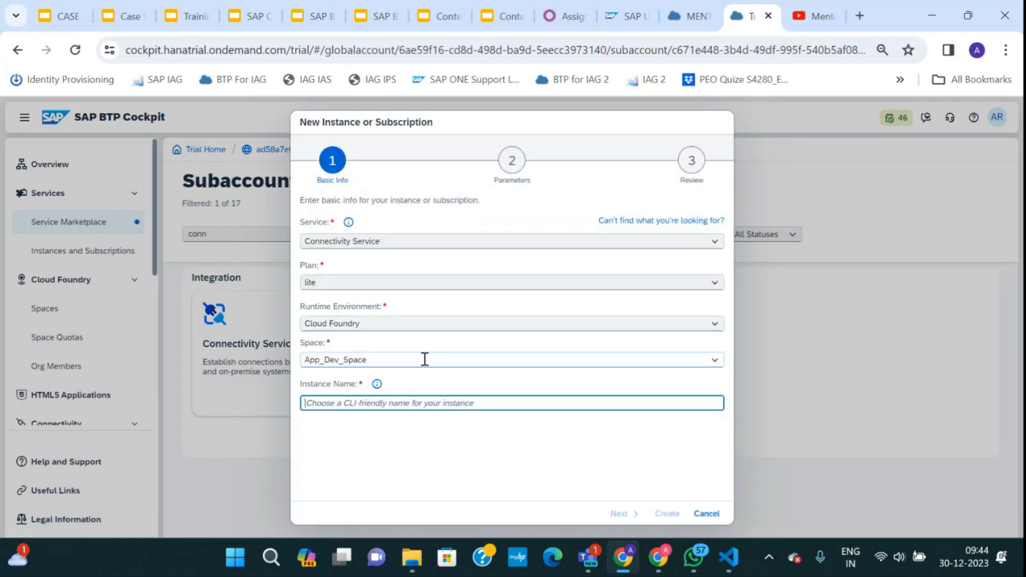
Keep the lite plan in App_Dev_Space, name the instance conn-dev from manifest.yml, and create it.
{"action": "left_click", "coordinate": [714, 282]}
{"action": "left_click", "coordinate": [581, 259]}
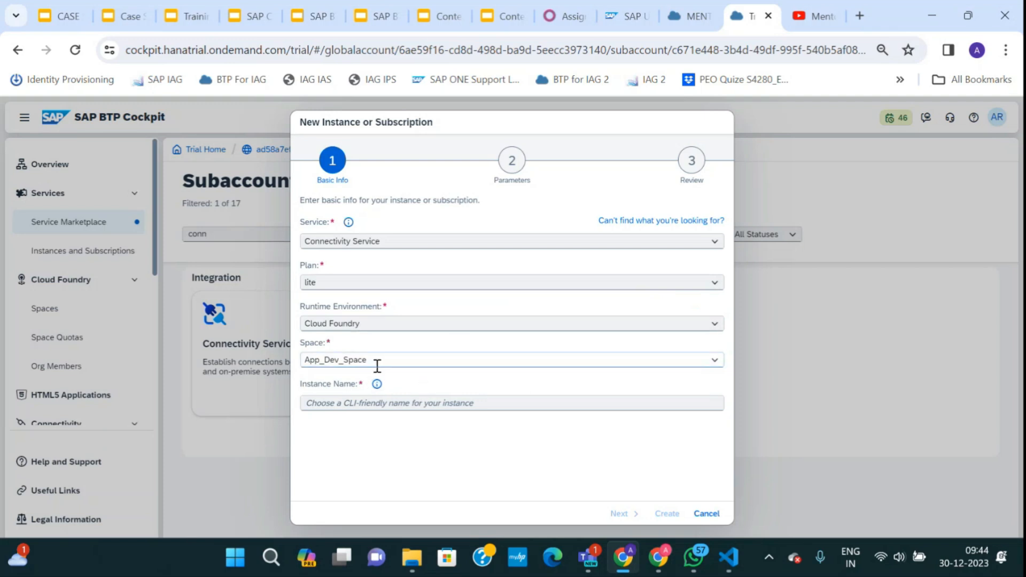
{"action": "left_click_drag", "start_coordinate": [376, 360], "coordinate": [305, 360]}
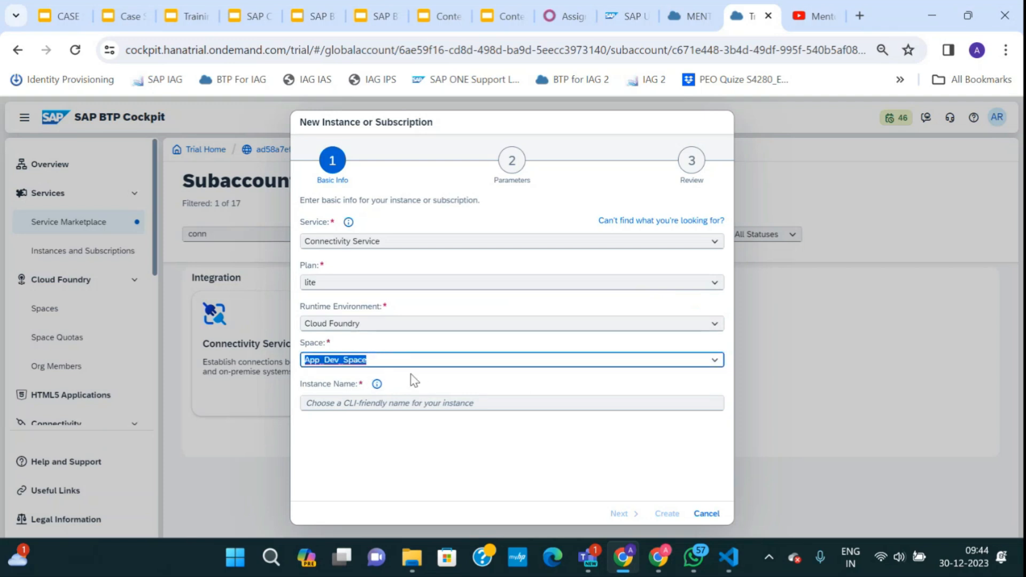
{"action": "left_click", "coordinate": [729, 557]}
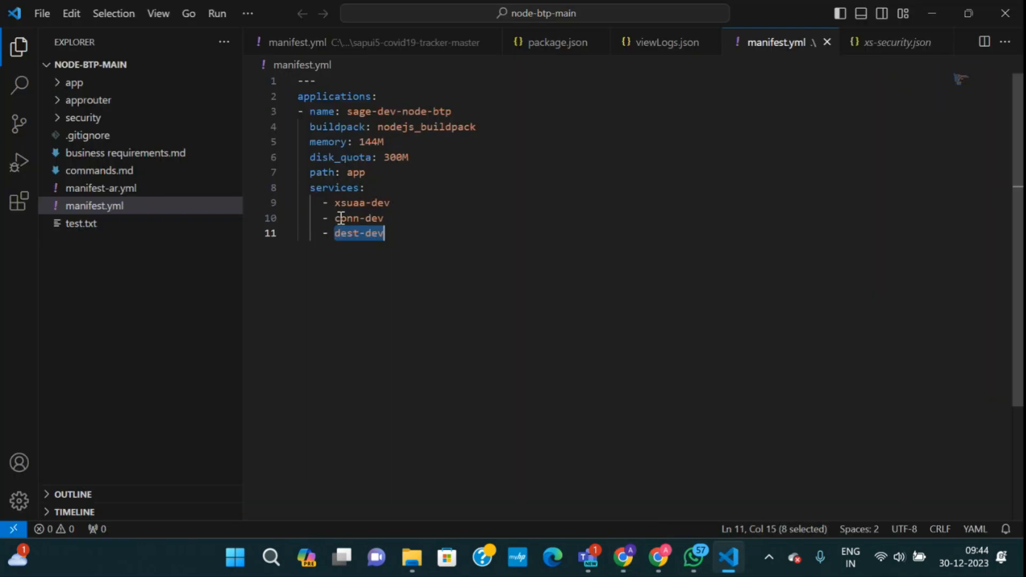
{"action": "left_click_drag", "start_coordinate": [335, 218], "coordinate": [386, 222]}
{"action": "key", "text": "ctrl+c"}
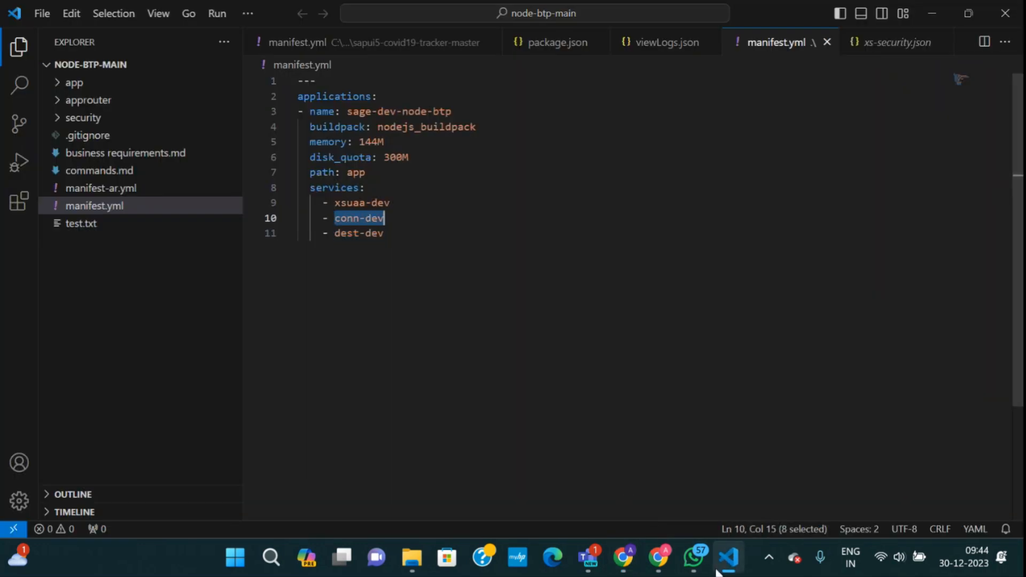
{"action": "key", "text": "alt+Tab"}
{"action": "left_click", "coordinate": [345, 409]}
{"action": "key", "text": "ctrl+v"}
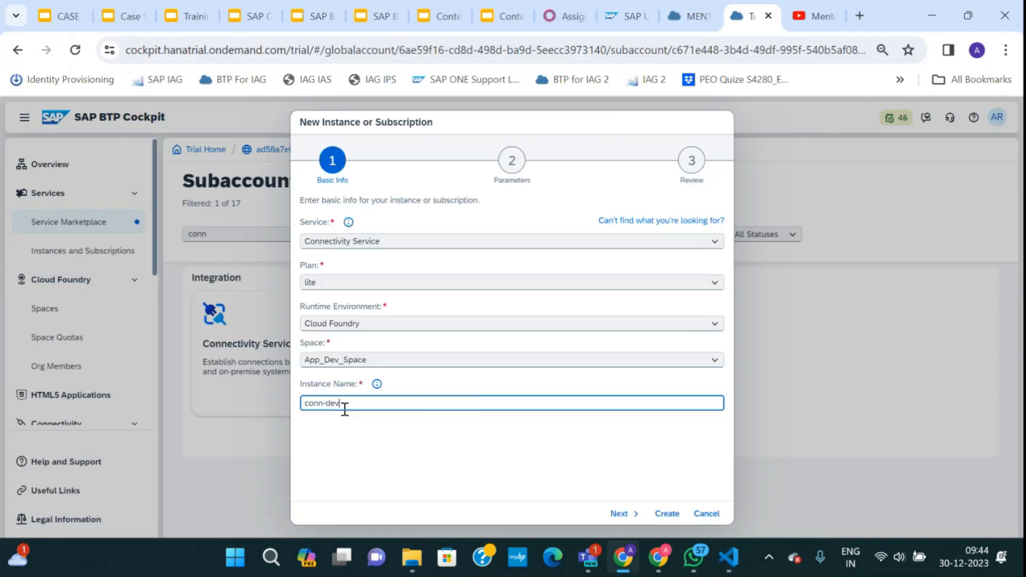
{"action": "left_click", "coordinate": [666, 514]}
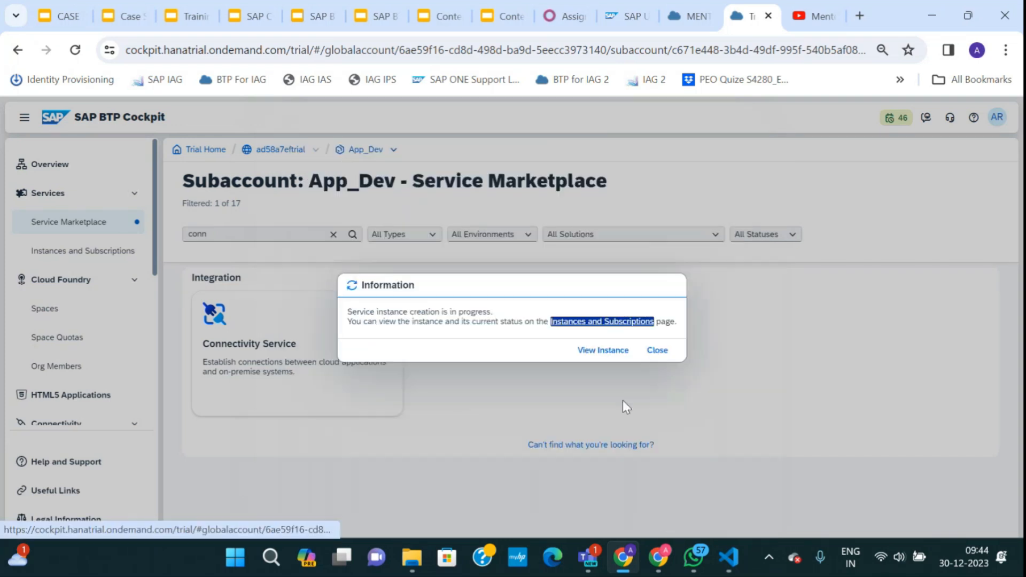
Confirm conn-dev shows as Created in Instances and Subscriptions.
{"action": "left_click", "coordinate": [657, 353]}
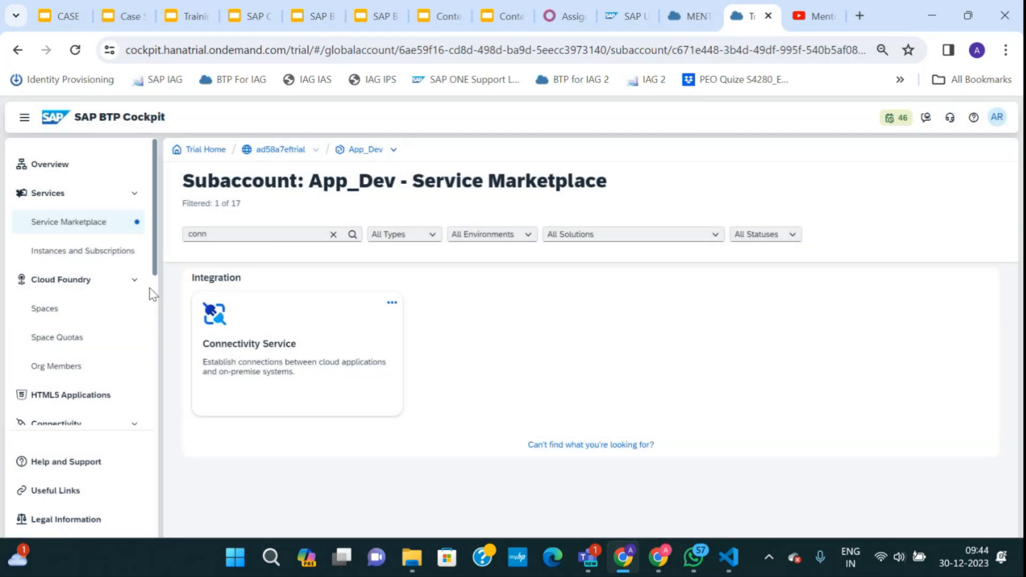
{"action": "left_click", "coordinate": [86, 251]}
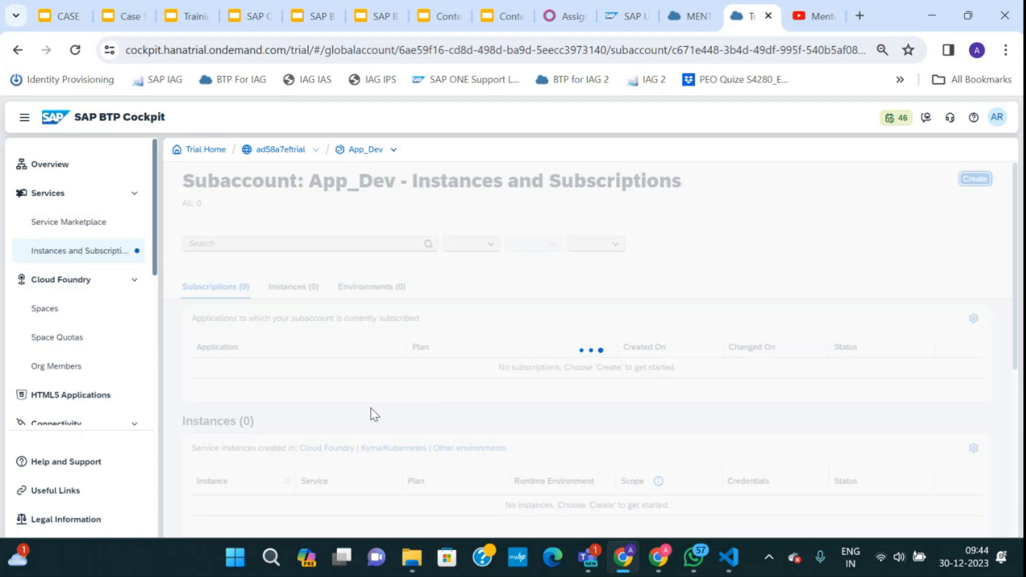
{"action": "scroll", "coordinate": [373, 416], "scroll_direction": "down", "scroll_amount": 3}
{"action": "scroll", "coordinate": [364, 409], "scroll_direction": "up", "scroll_amount": 2}
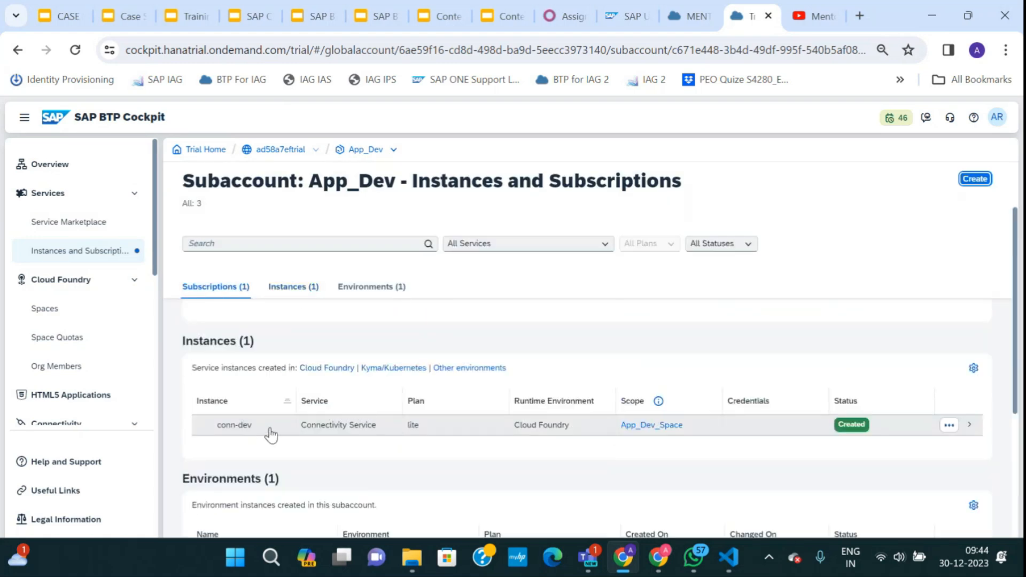
{"action": "left_click", "coordinate": [110, 225]}
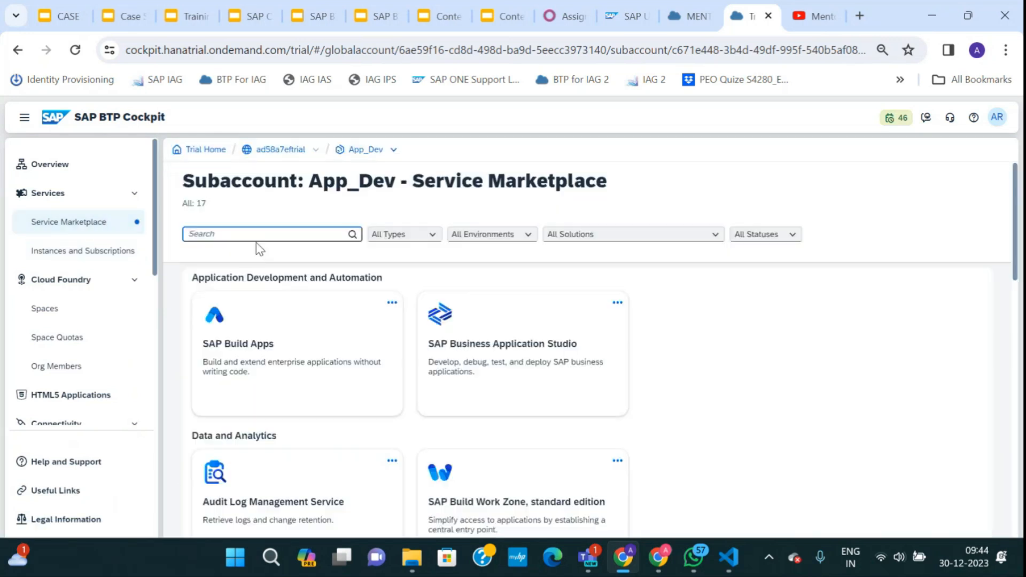
Search the marketplace for 'desti' and start a lite Destination Service instance in App_Dev_Space.
{"action": "left_click", "coordinate": [251, 233]}
{"action": "type", "text": "desti"}
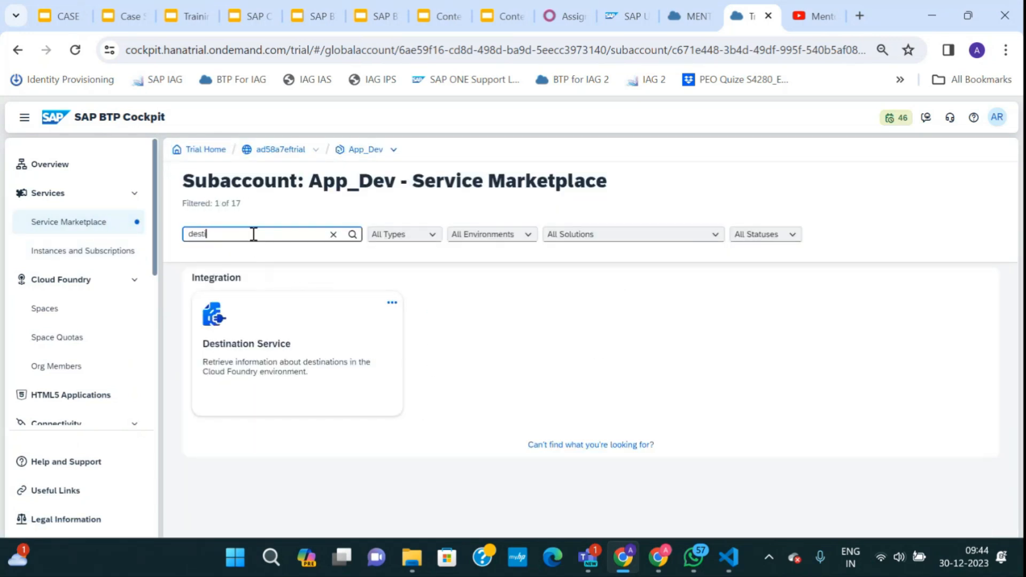
{"action": "left_click", "coordinate": [392, 303]}
{"action": "left_click", "coordinate": [391, 327]}
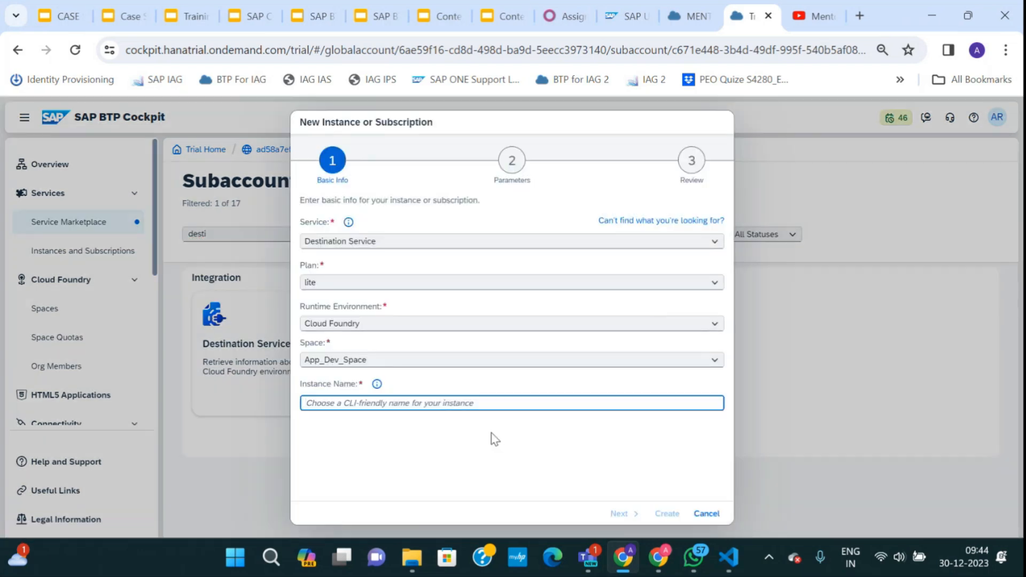
{"action": "left_click", "coordinate": [729, 557]}
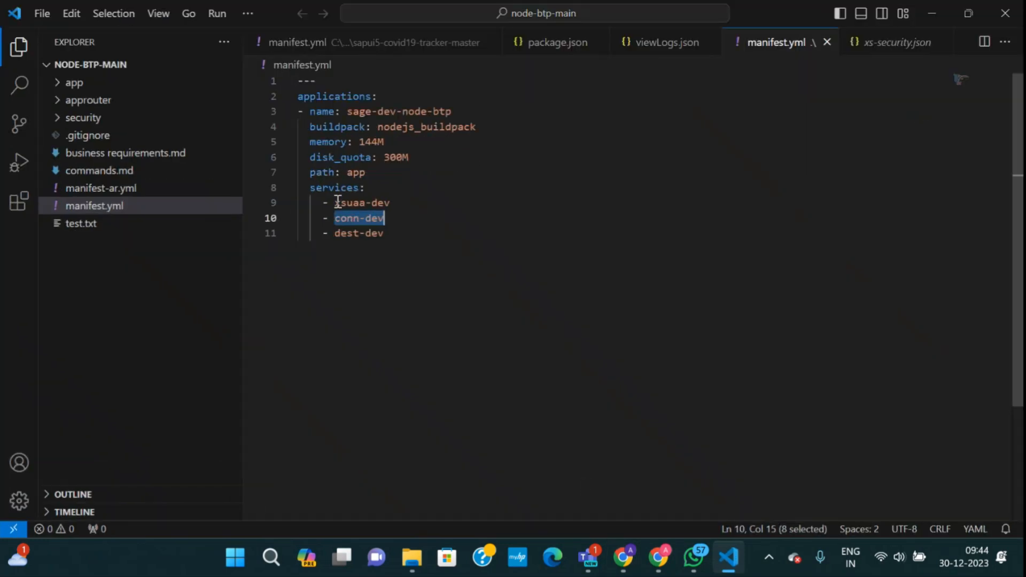
Copy dest-dev from line 11 of manifest.yml and paste it as the Destination instance name.
{"action": "left_click_drag", "start_coordinate": [311, 187], "coordinate": [402, 207]}
{"action": "left_click", "coordinate": [390, 233]}
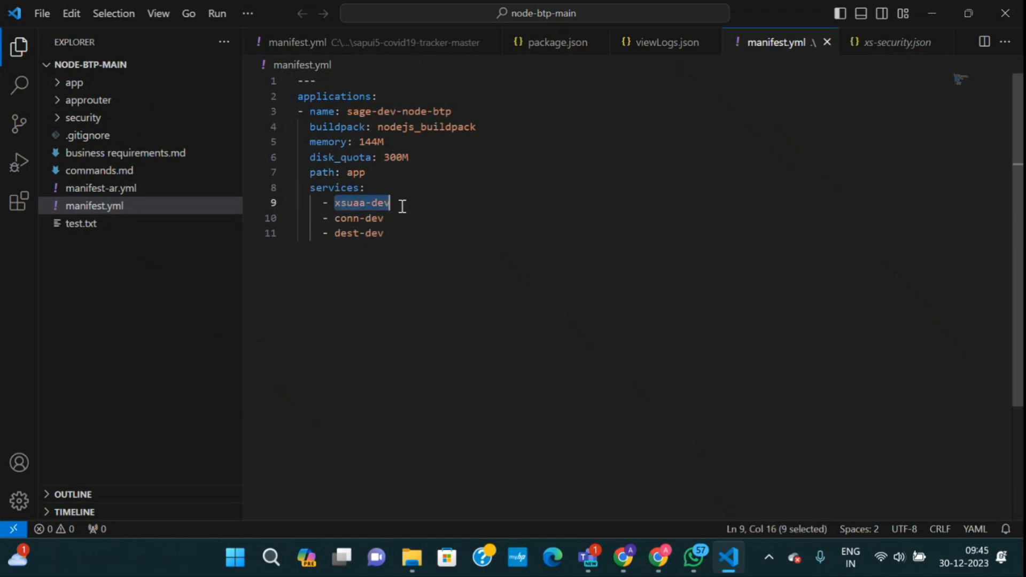
{"action": "left_click_drag", "start_coordinate": [340, 219], "coordinate": [387, 219]}
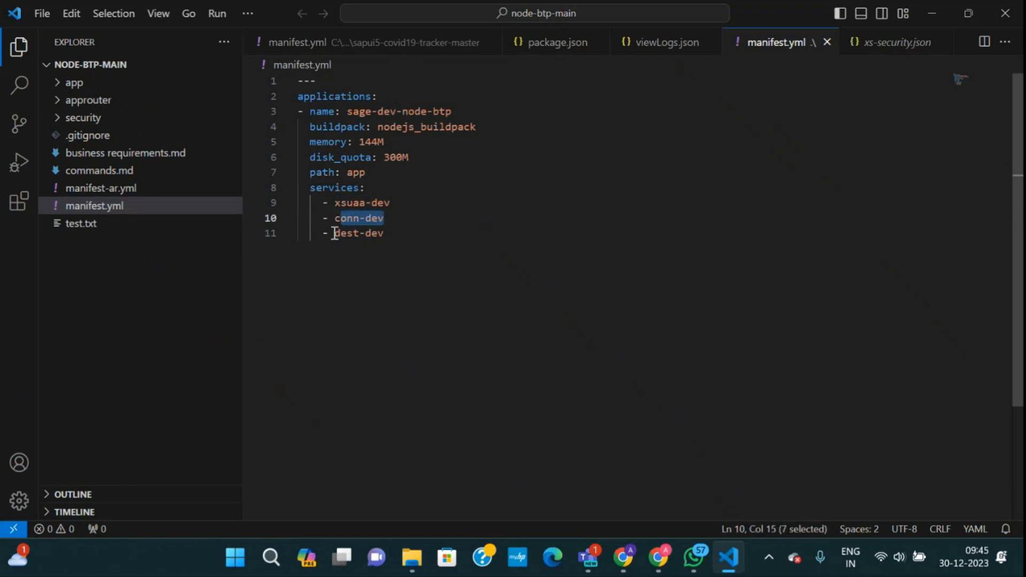
{"action": "left_click_drag", "start_coordinate": [327, 235], "coordinate": [383, 236]}
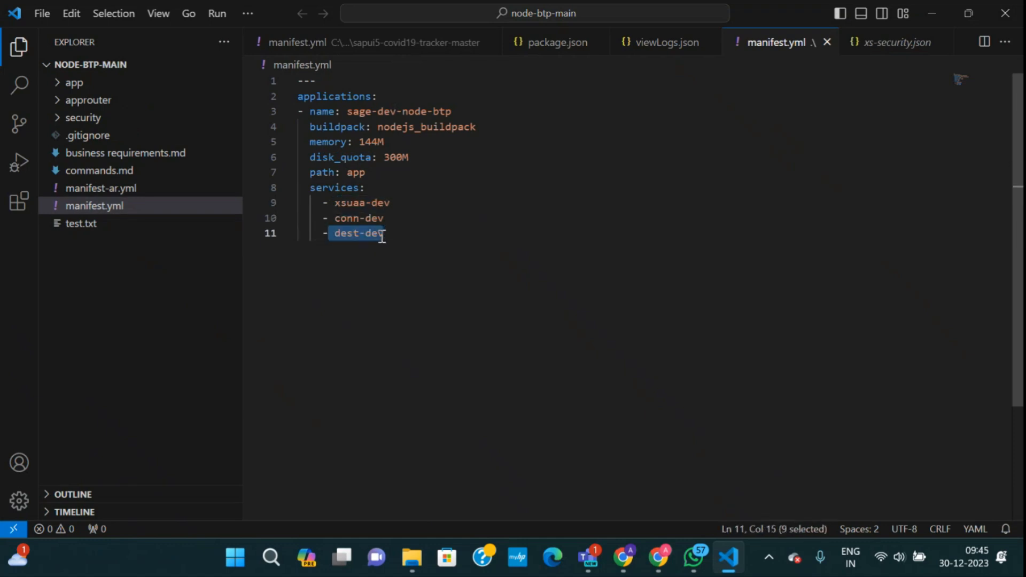
{"action": "left_click", "coordinate": [383, 256]}
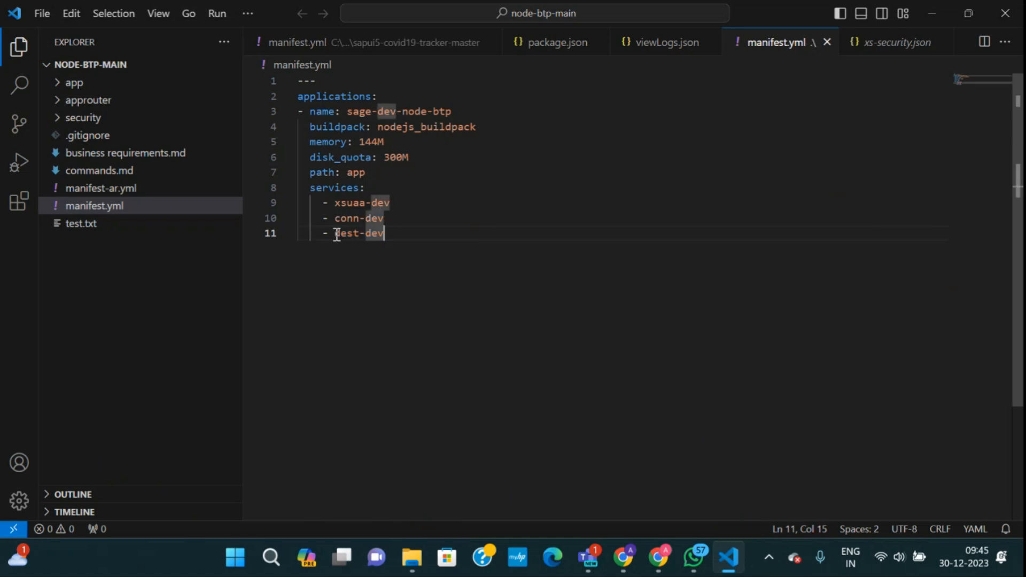
{"action": "double_click", "coordinate": [337, 235]}
{"action": "key", "text": "ctrl+c"}
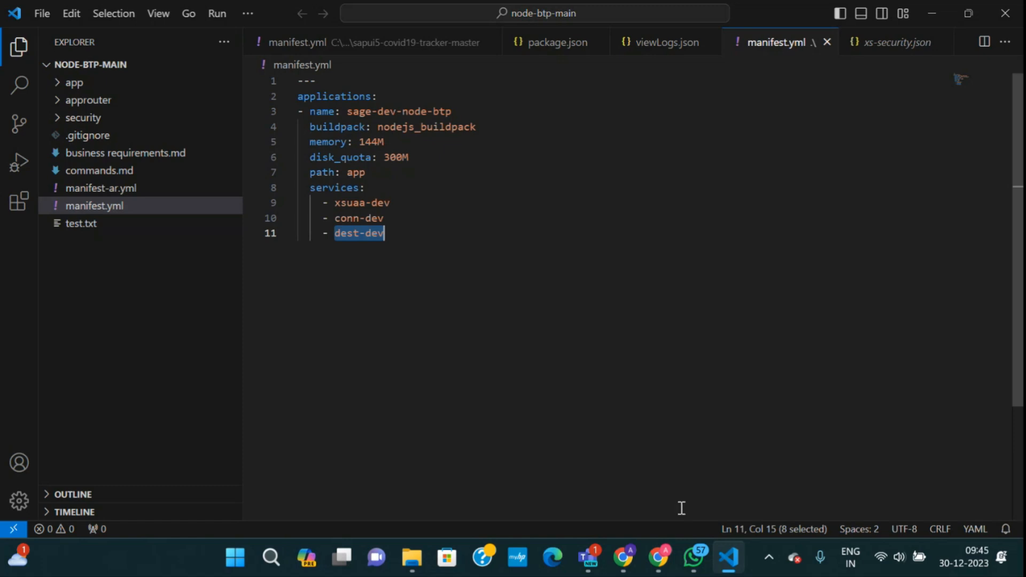
{"action": "key", "text": "alt+Tab"}
{"action": "key", "text": "ctrl+v"}
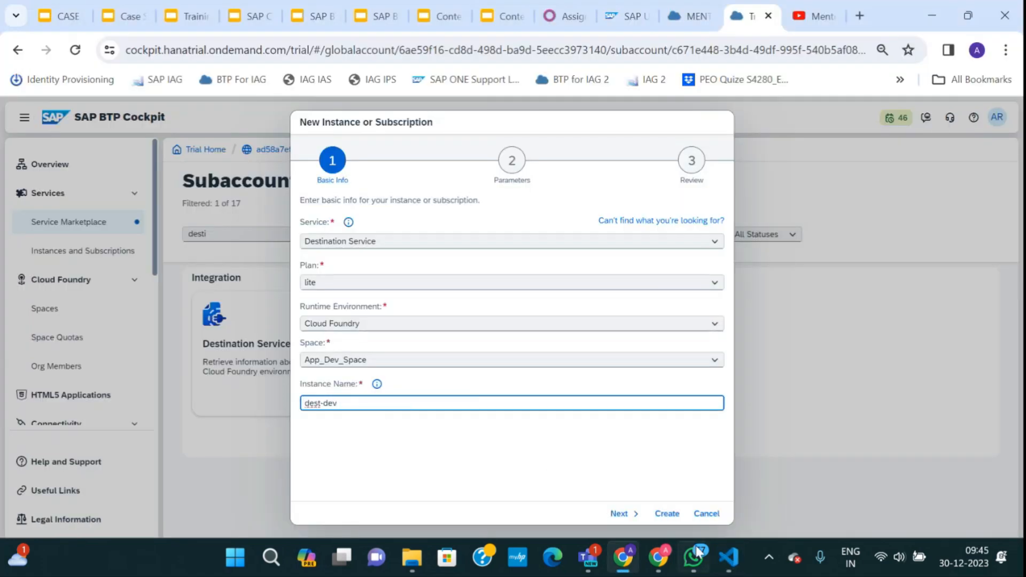
Create the dest-dev Destination Service instance.
{"action": "left_click", "coordinate": [725, 559]}
{"action": "left_click", "coordinate": [726, 559]}
{"action": "left_click", "coordinate": [671, 515]}
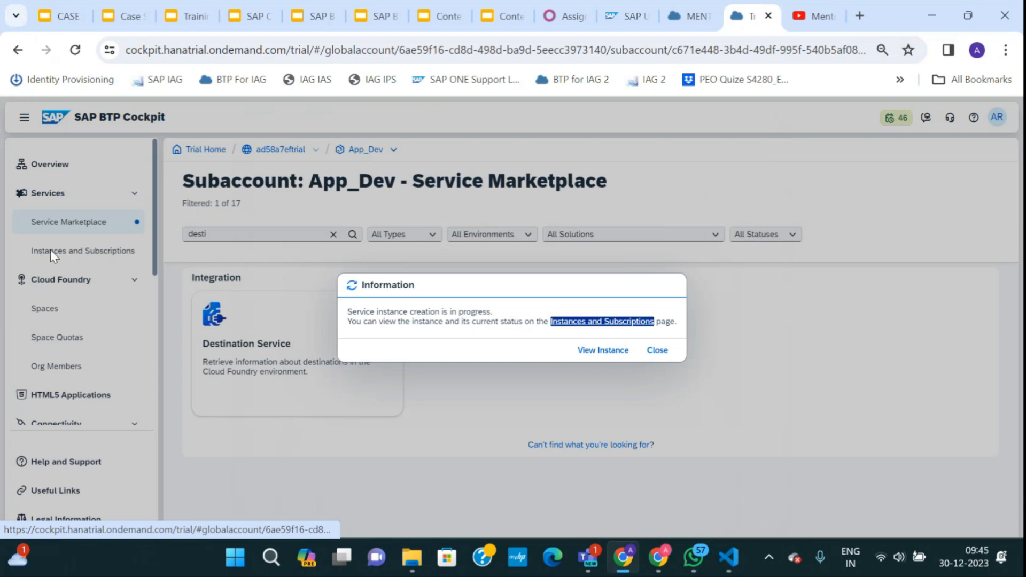
{"action": "left_click", "coordinate": [657, 351]}
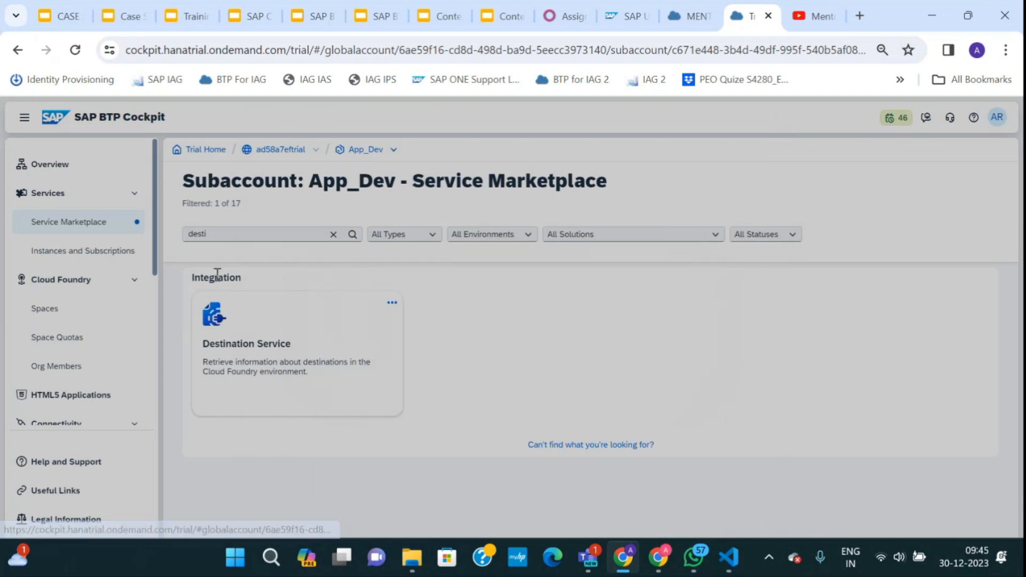
Verify conn-dev and dest-dev both show status Created in Instances and Subscriptions.
{"action": "left_click", "coordinate": [72, 256]}
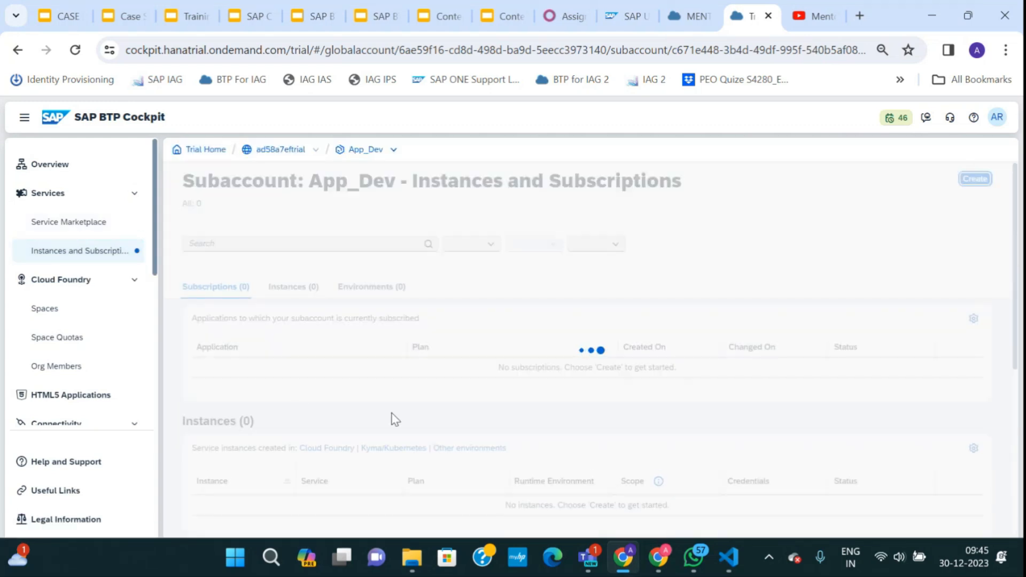
{"action": "scroll", "coordinate": [382, 454], "scroll_direction": "down", "scroll_amount": 5}
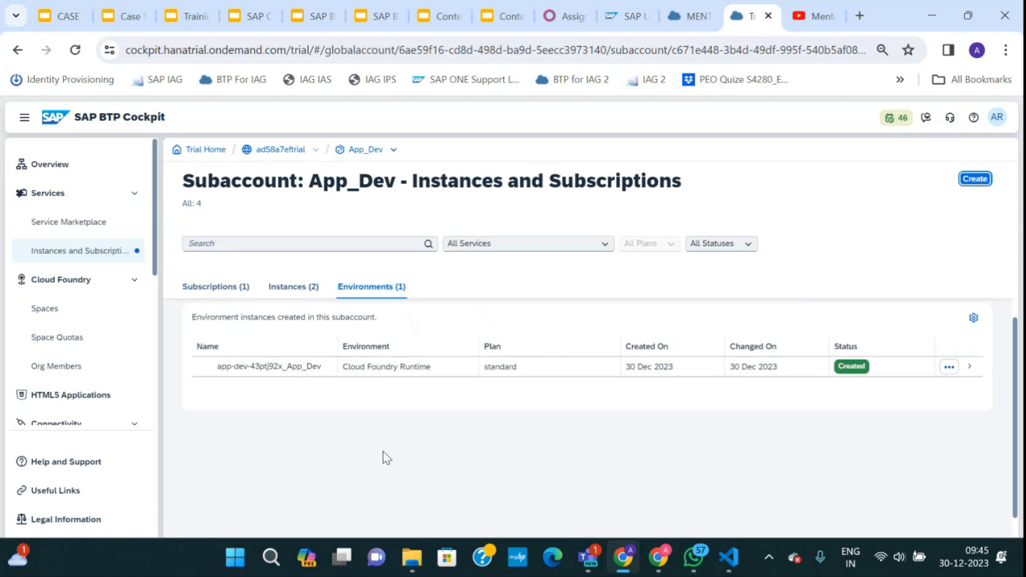
{"action": "scroll", "coordinate": [383, 454], "scroll_direction": "up", "scroll_amount": 5}
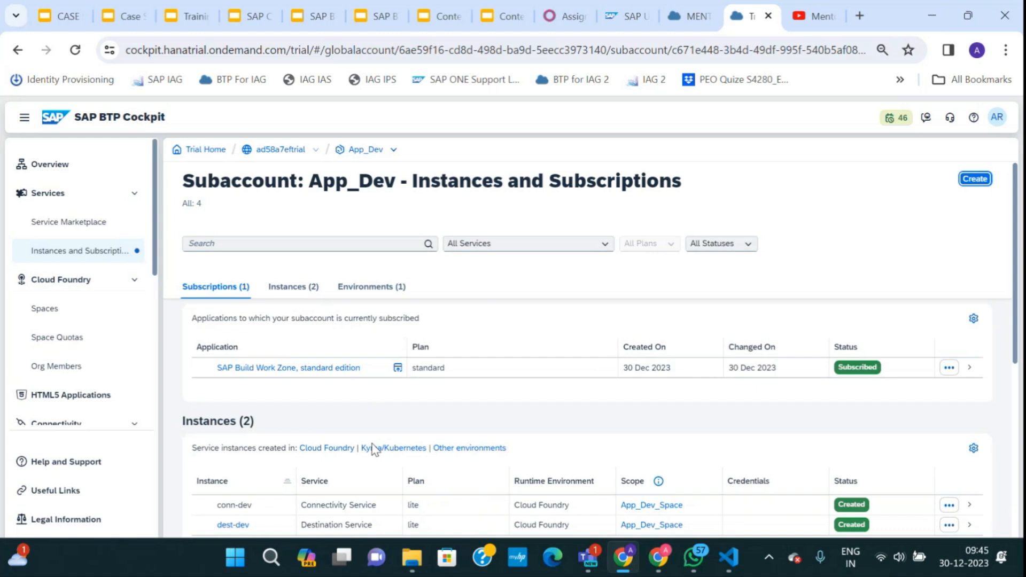
{"action": "scroll", "coordinate": [342, 485], "scroll_direction": "down", "scroll_amount": 5}
{"action": "scroll", "coordinate": [342, 486], "scroll_direction": "up", "scroll_amount": 5}
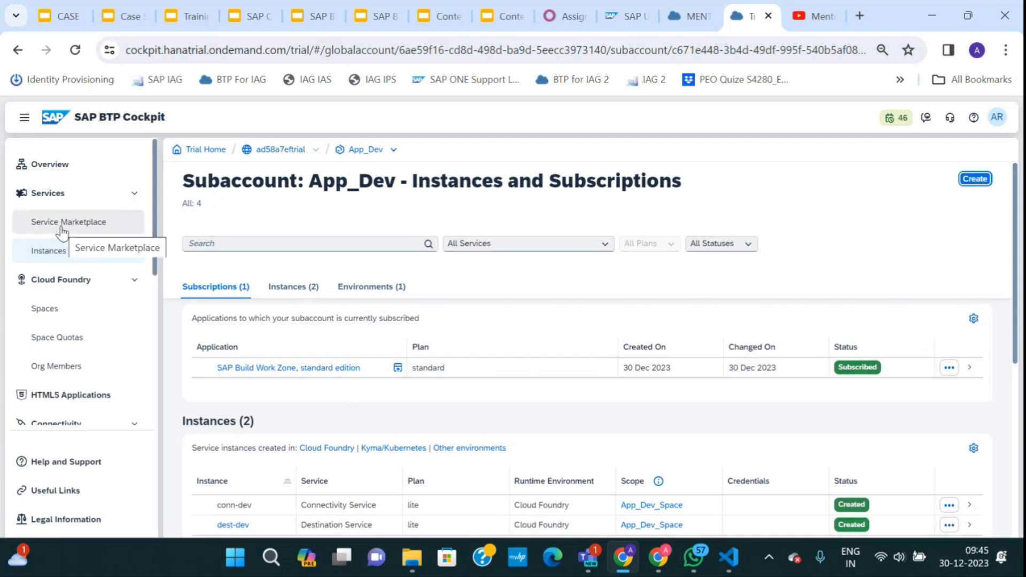
{"action": "scroll", "coordinate": [388, 399], "scroll_direction": "down", "scroll_amount": 4}
{"action": "scroll", "coordinate": [397, 435], "scroll_direction": "up", "scroll_amount": 3}
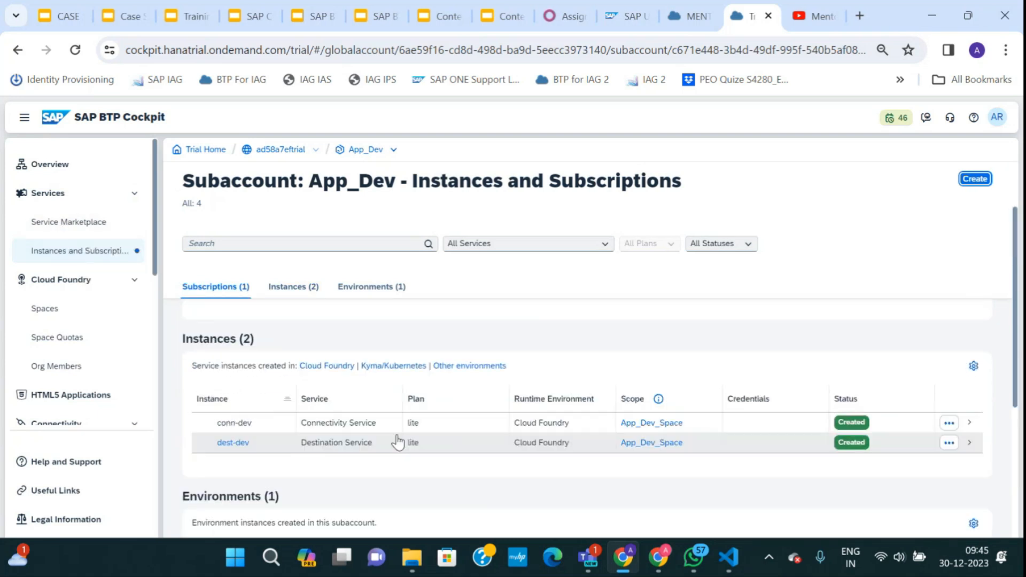
{"action": "scroll", "coordinate": [397, 437], "scroll_direction": "down", "scroll_amount": 2}
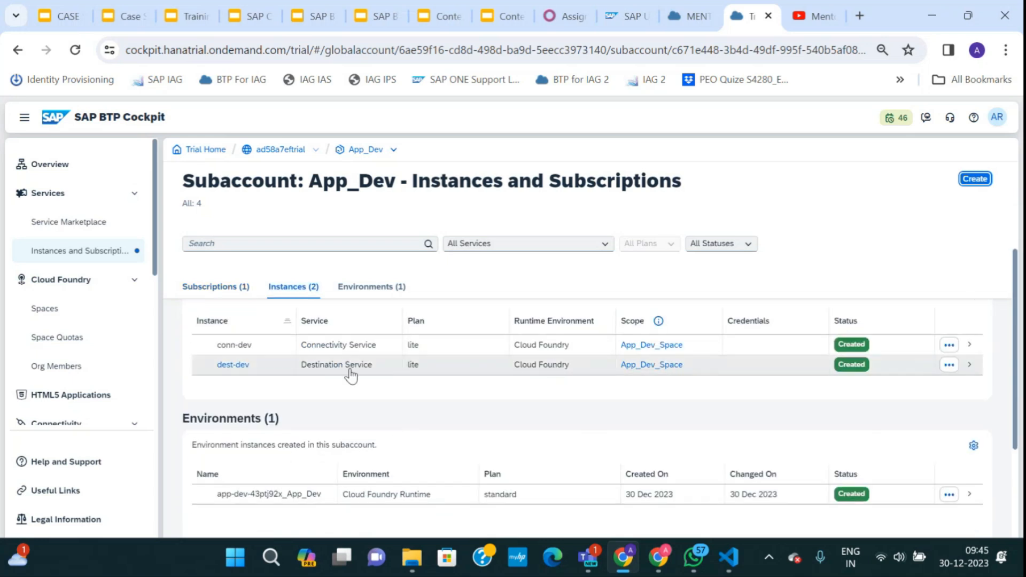
{"action": "scroll", "coordinate": [314, 455], "scroll_direction": "down", "scroll_amount": 2}
{"action": "scroll", "coordinate": [369, 437], "scroll_direction": "up", "scroll_amount": 4}
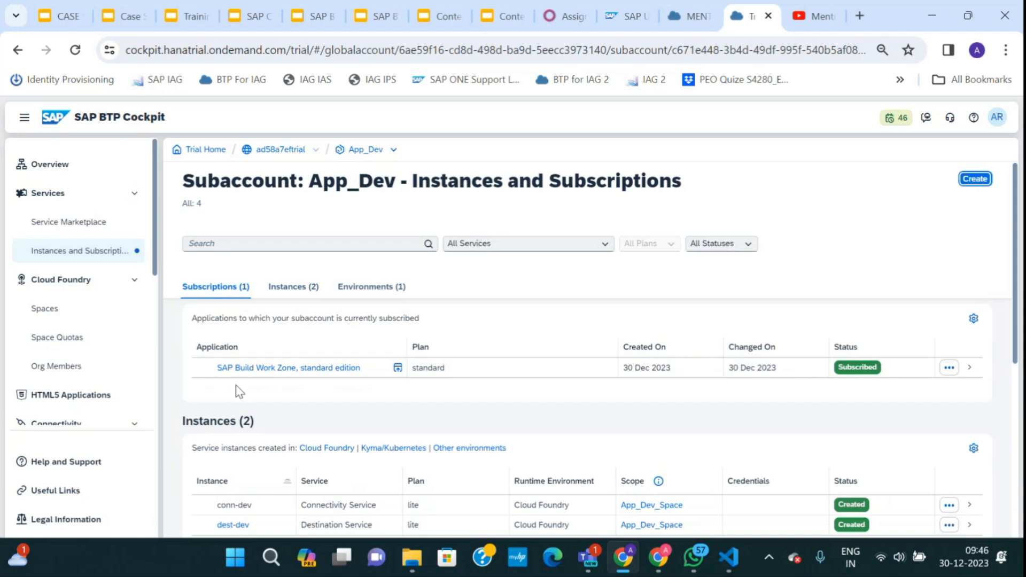
{"action": "left_click", "coordinate": [77, 22]}
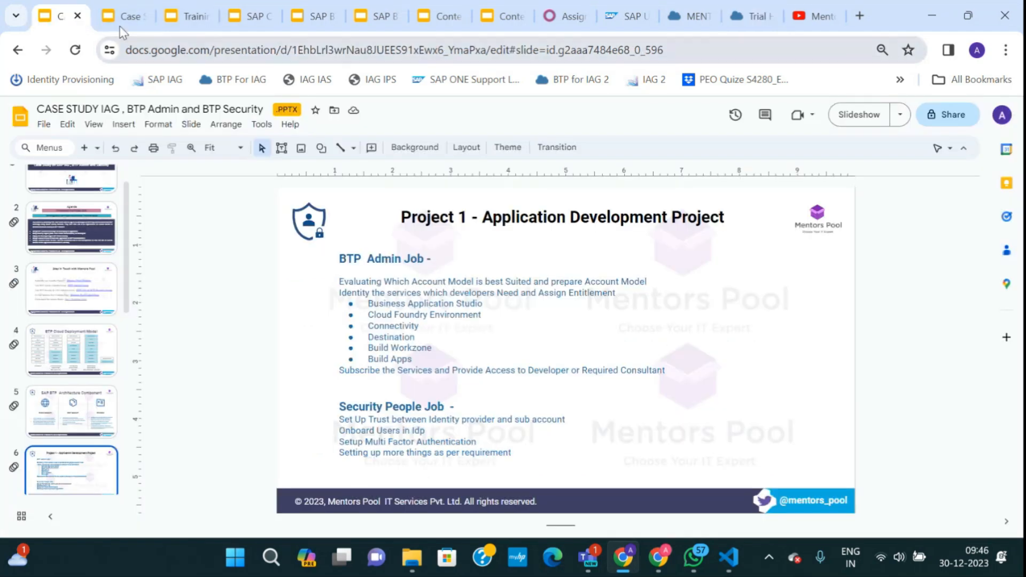
View the BTP Cloud Deployment Model slide, then return to App_Dev's Instances and Subscriptions in the cockpit.
{"action": "scroll", "coordinate": [107, 294], "scroll_direction": "up", "scroll_amount": 1}
{"action": "left_click", "coordinate": [71, 386]}
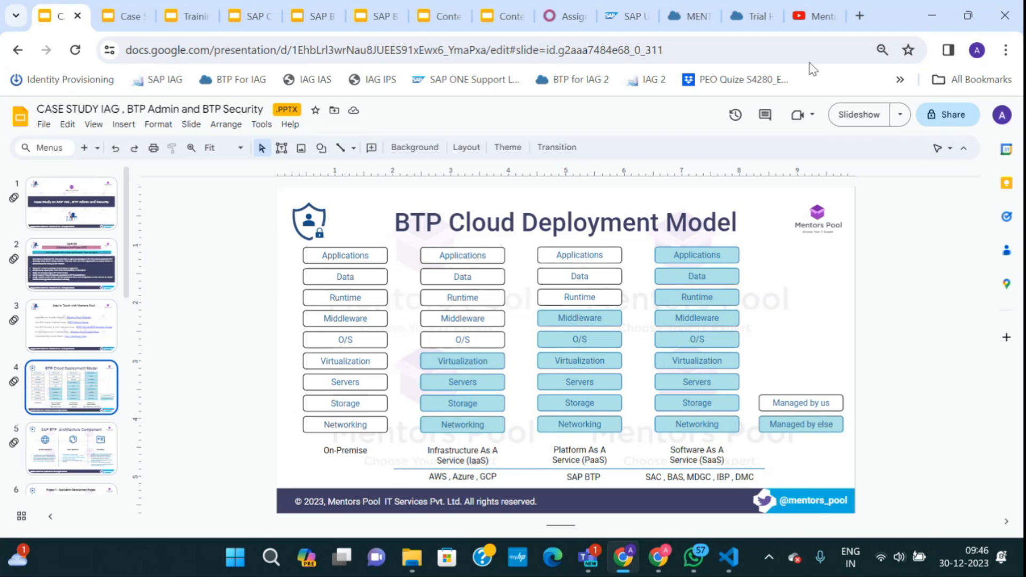
{"action": "left_click", "coordinate": [763, 22]}
{"action": "scroll", "coordinate": [305, 497], "scroll_direction": "down", "scroll_amount": 2}
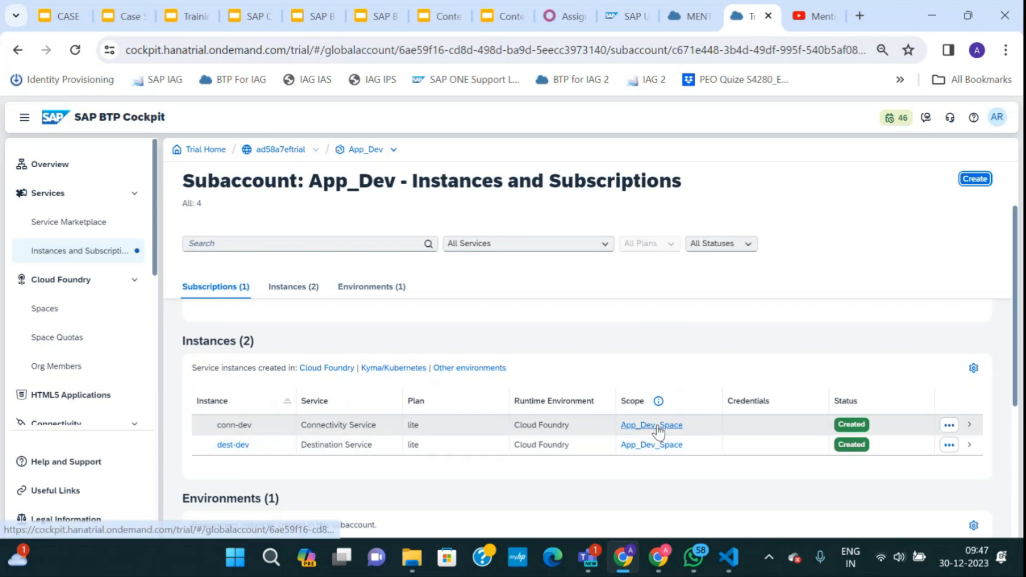
{"action": "left_click", "coordinate": [509, 434]}
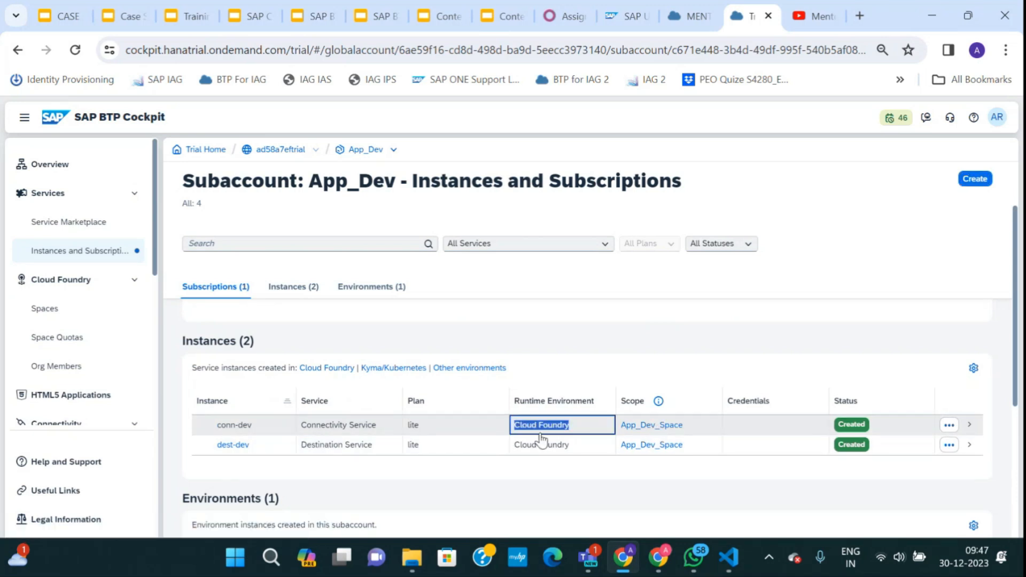
{"action": "left_click_drag", "start_coordinate": [571, 446], "coordinate": [518, 449]}
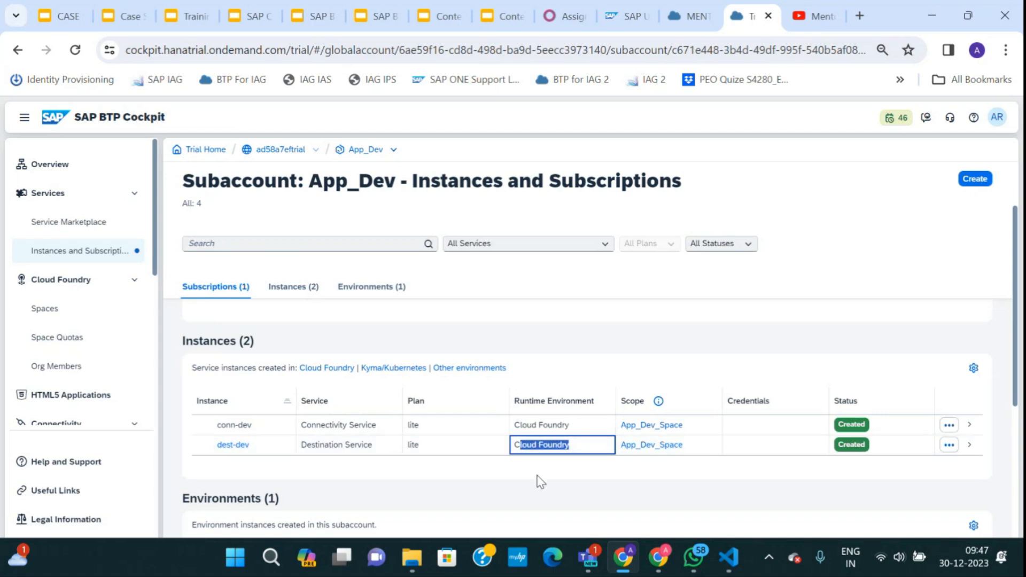
{"action": "left_click", "coordinate": [590, 305]}
{"action": "scroll", "coordinate": [517, 410], "scroll_direction": "up", "scroll_amount": 1}
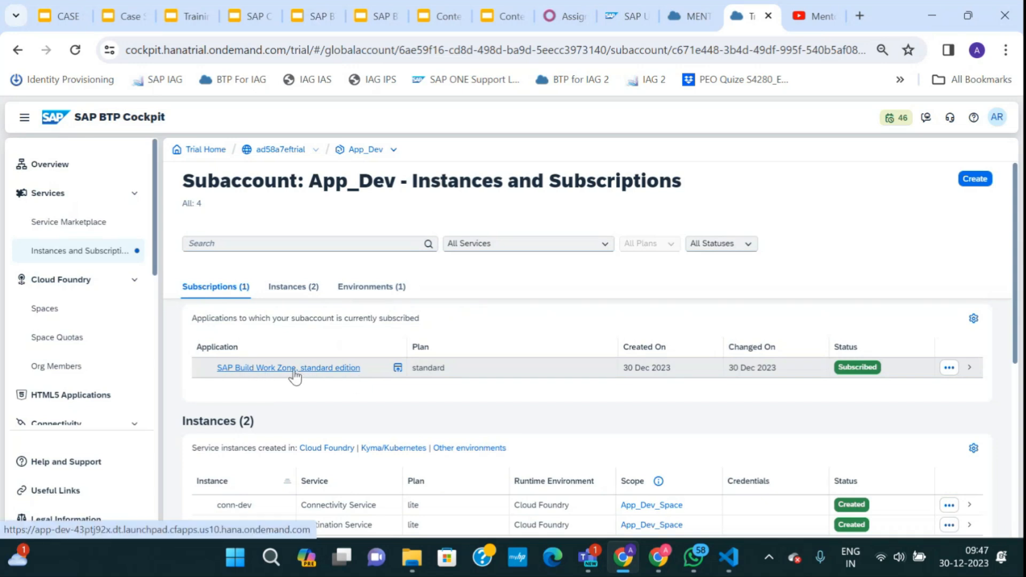
{"action": "scroll", "coordinate": [380, 422], "scroll_direction": "down", "scroll_amount": 5}
{"action": "scroll", "coordinate": [386, 381], "scroll_direction": "up", "scroll_amount": 5}
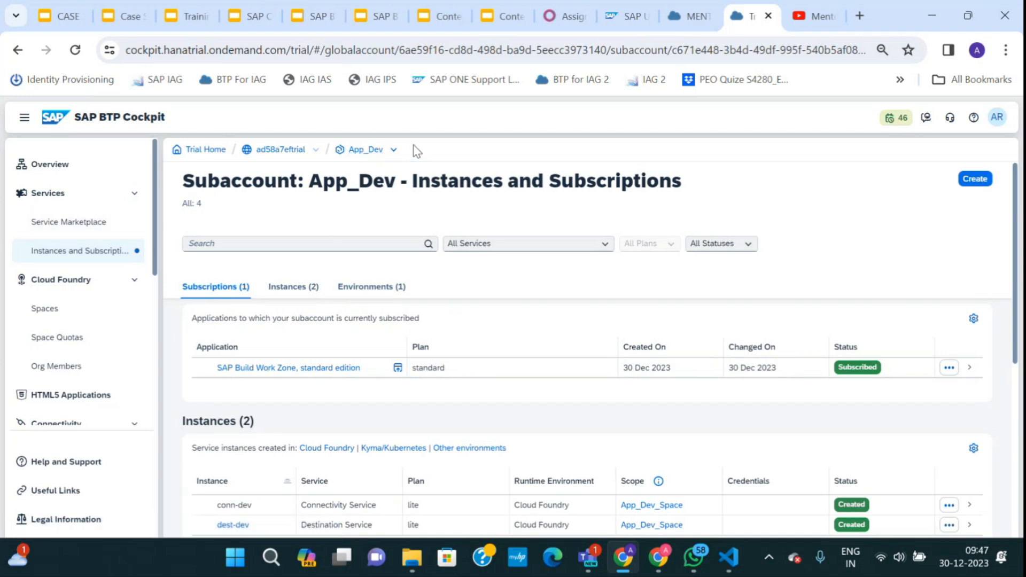
{"action": "scroll", "coordinate": [574, 364], "scroll_direction": "down", "scroll_amount": 5}
{"action": "scroll", "coordinate": [573, 382], "scroll_direction": "up", "scroll_amount": 5}
{"action": "scroll", "coordinate": [313, 461], "scroll_direction": "down", "scroll_amount": 1}
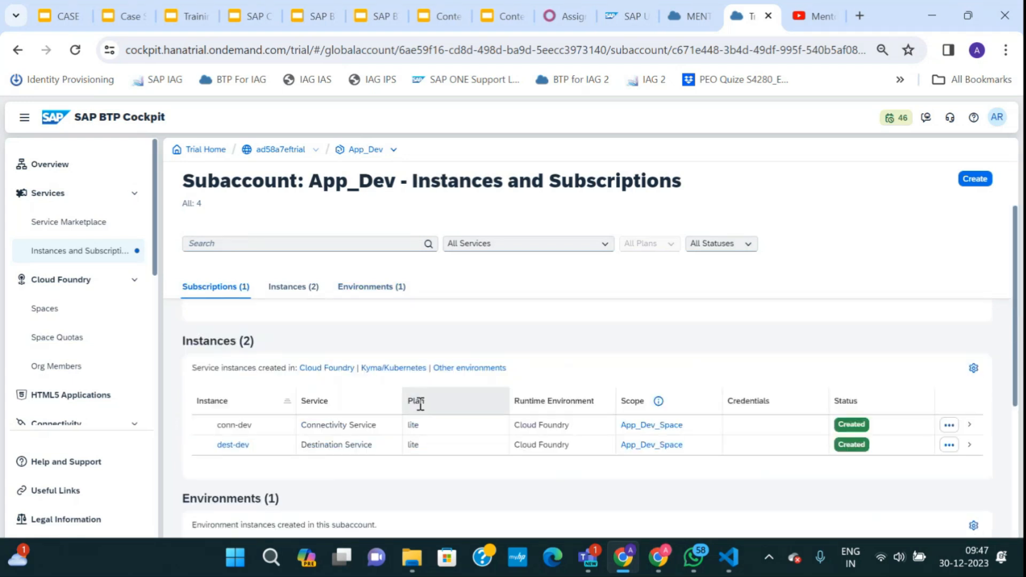
{"action": "scroll", "coordinate": [339, 428], "scroll_direction": "up", "scroll_amount": 2}
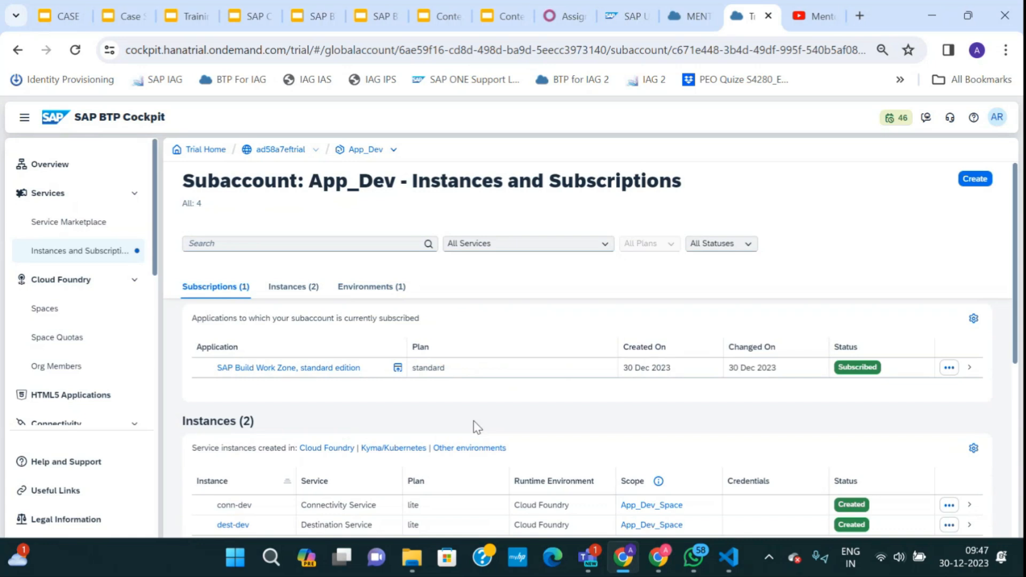
{"action": "left_click", "coordinate": [67, 16]}
{"action": "left_click", "coordinate": [123, 19]}
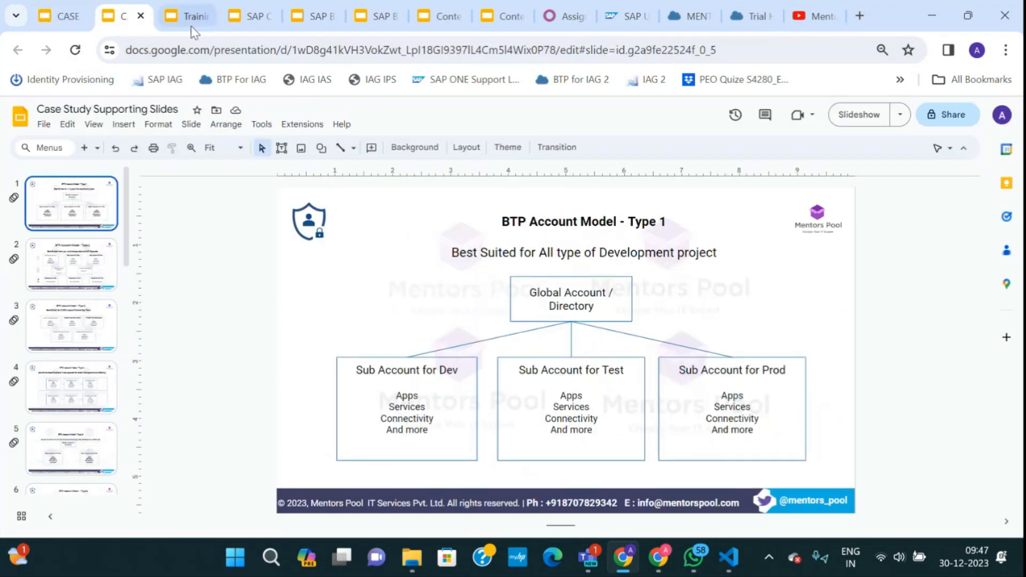
{"action": "left_click", "coordinate": [191, 25]}
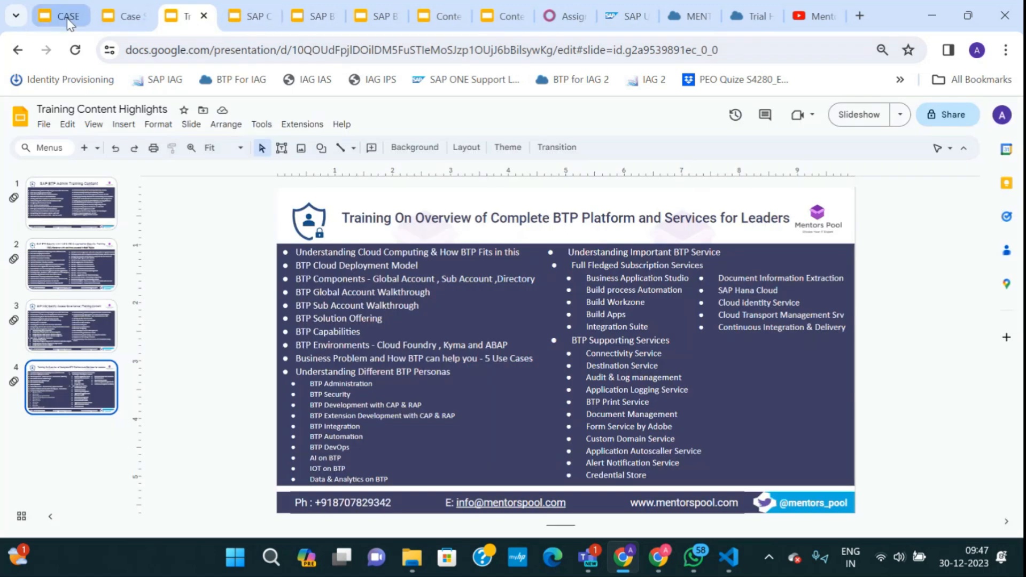
{"action": "left_click", "coordinate": [68, 20]}
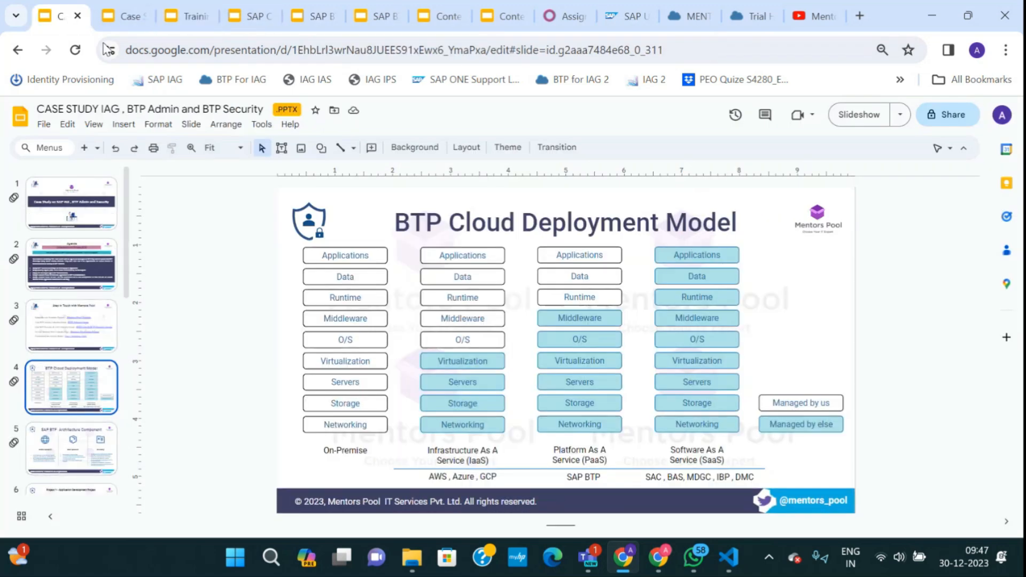
{"action": "left_click", "coordinate": [68, 275]}
{"action": "scroll", "coordinate": [71, 270], "scroll_direction": "down", "scroll_amount": 5}
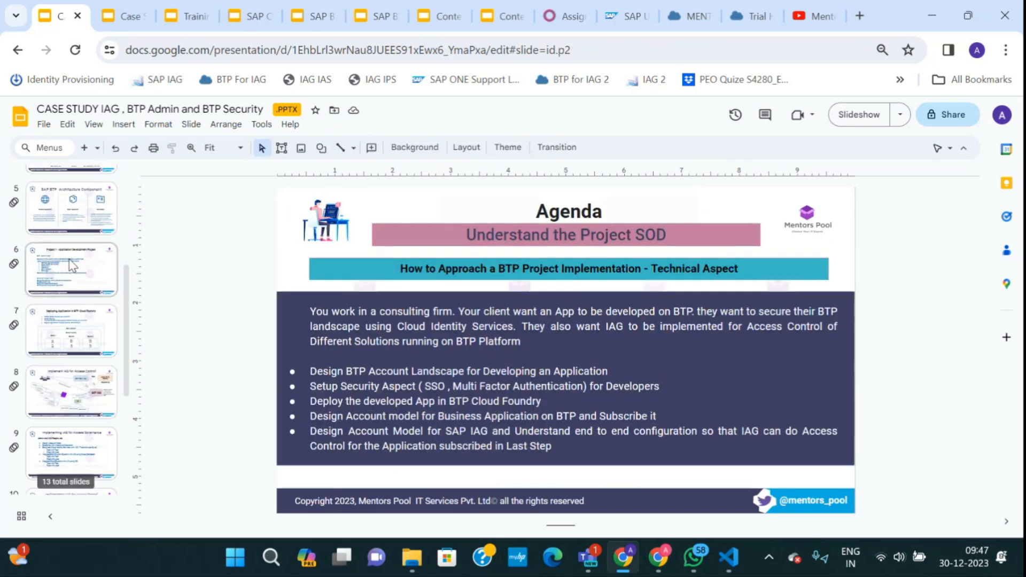
{"action": "left_click", "coordinate": [72, 265]}
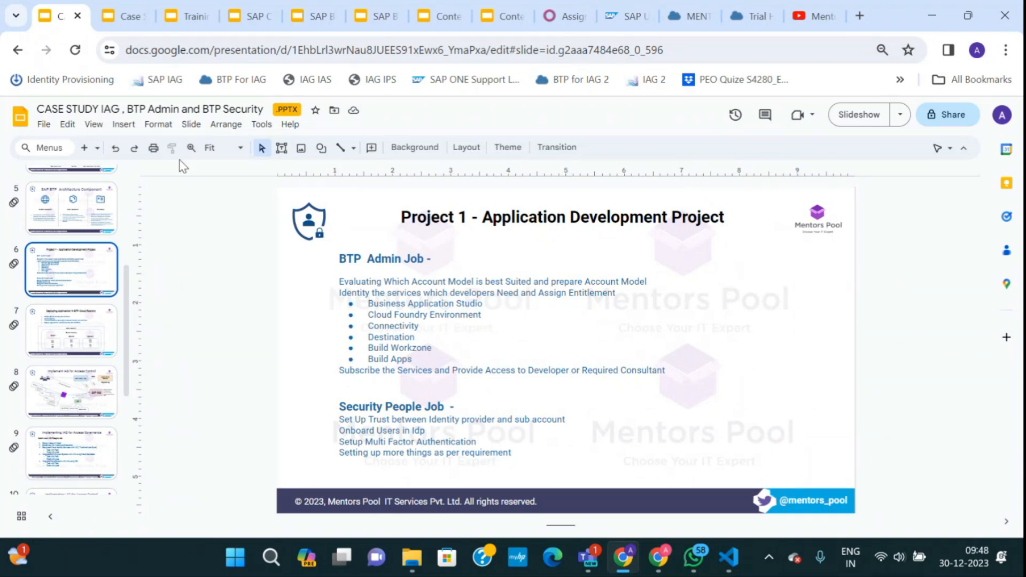
{"action": "left_click", "coordinate": [678, 22]}
{"action": "left_click", "coordinate": [751, 16]}
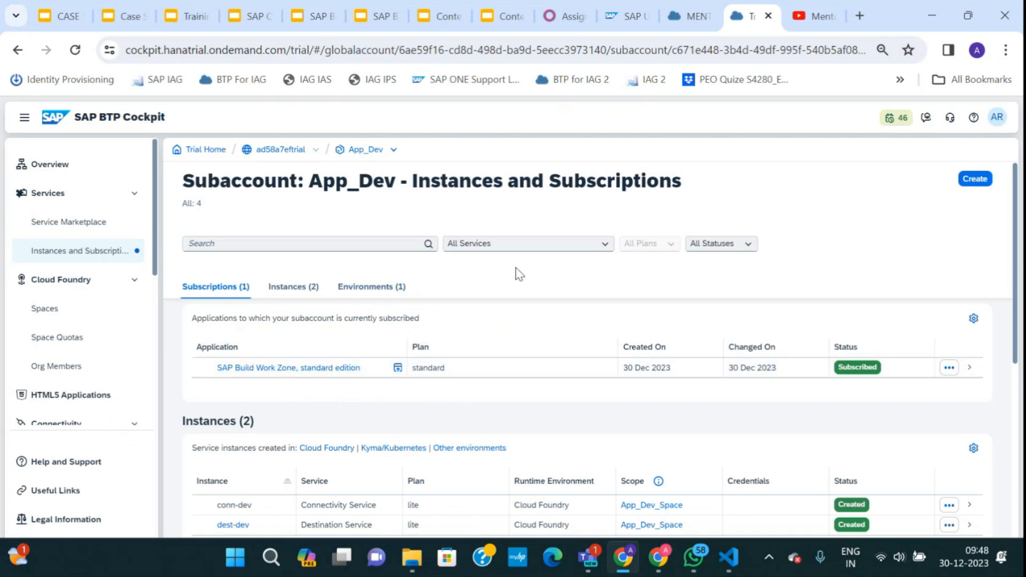
Collapse the sidebar groups, expand Security, and open App_Dev's Users list.
{"action": "scroll", "coordinate": [102, 358], "scroll_direction": "down", "scroll_amount": 3}
{"action": "scroll", "coordinate": [99, 345], "scroll_direction": "up", "scroll_amount": 2}
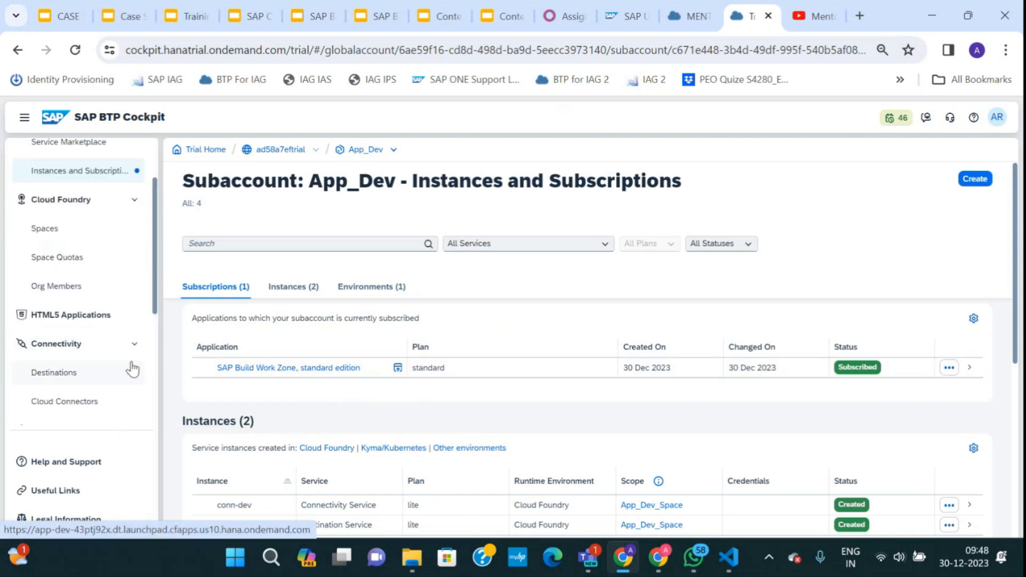
{"action": "scroll", "coordinate": [115, 342], "scroll_direction": "down", "scroll_amount": 3}
{"action": "left_click", "coordinate": [134, 183]}
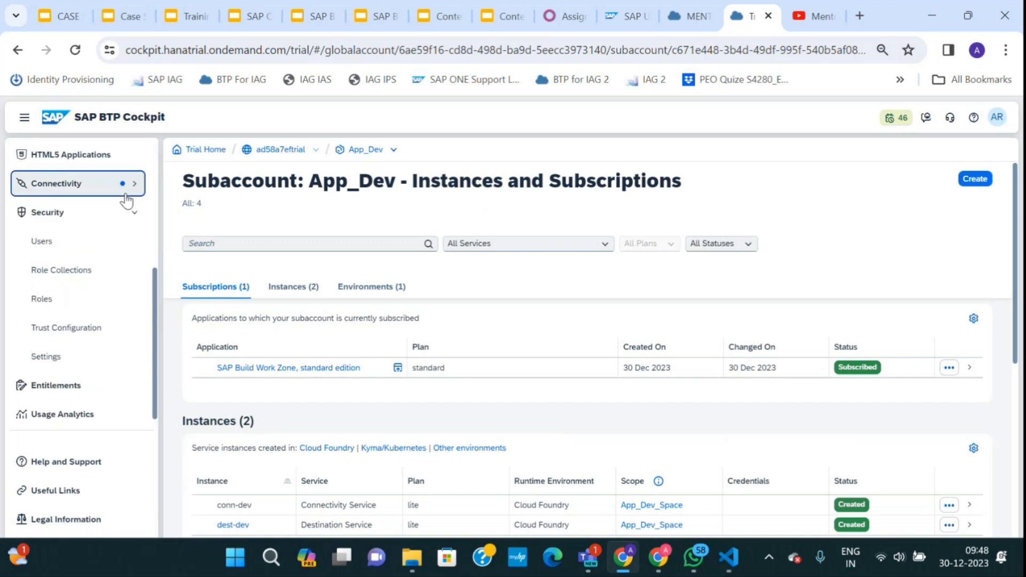
{"action": "left_click", "coordinate": [134, 214]}
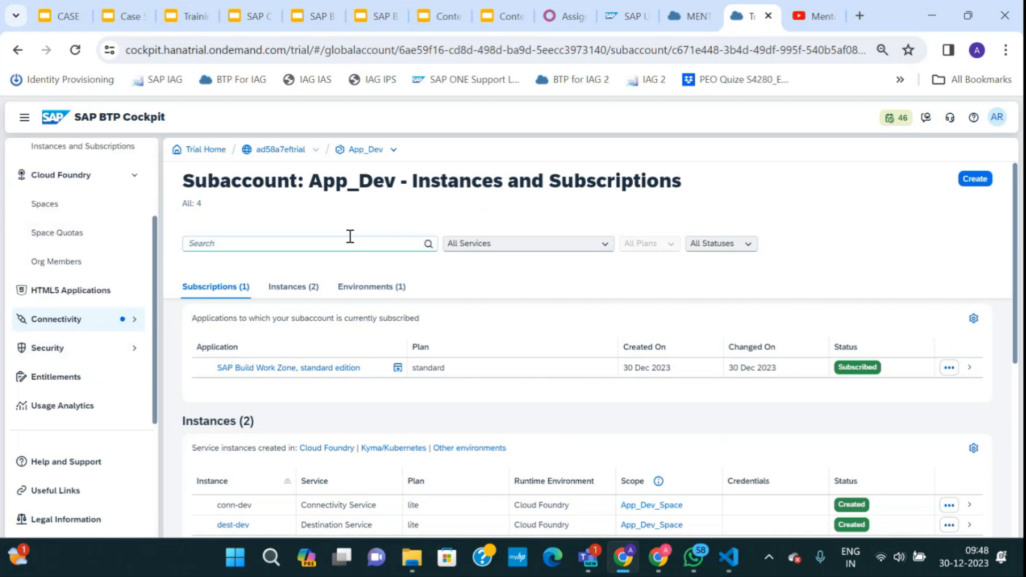
{"action": "left_click", "coordinate": [134, 175]}
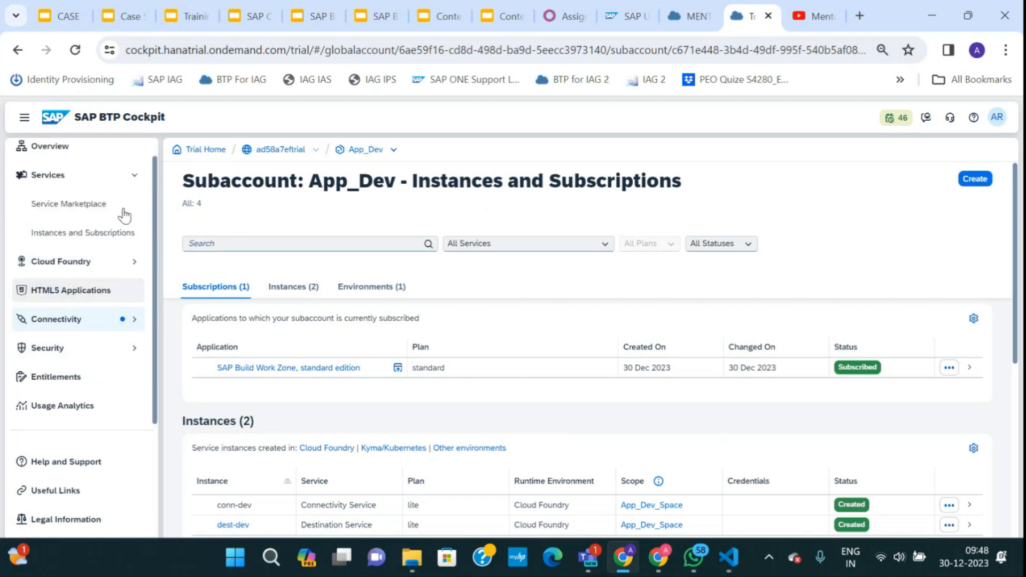
{"action": "left_click", "coordinate": [134, 175]}
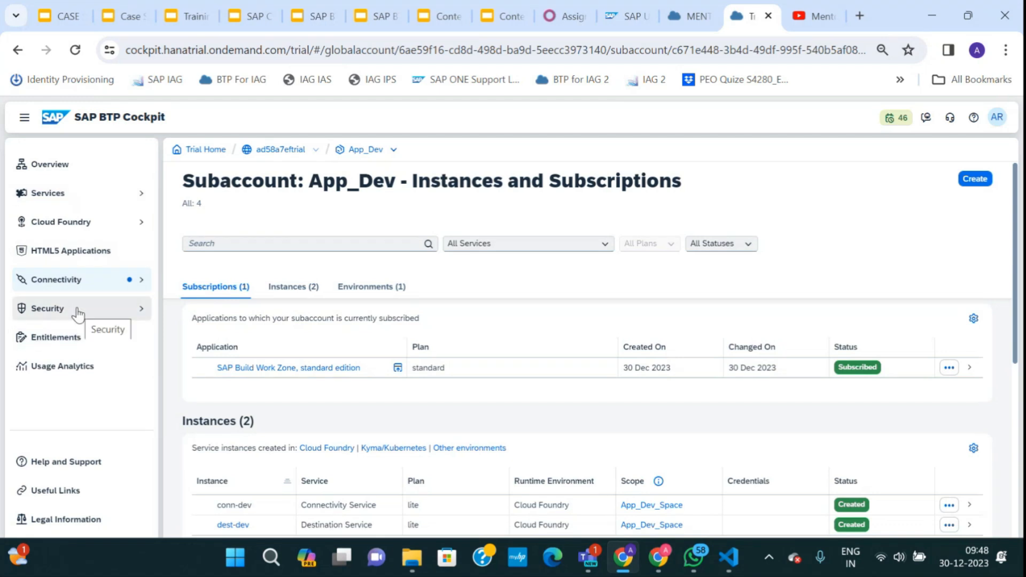
{"action": "left_click", "coordinate": [140, 312]}
{"action": "left_click", "coordinate": [86, 348]}
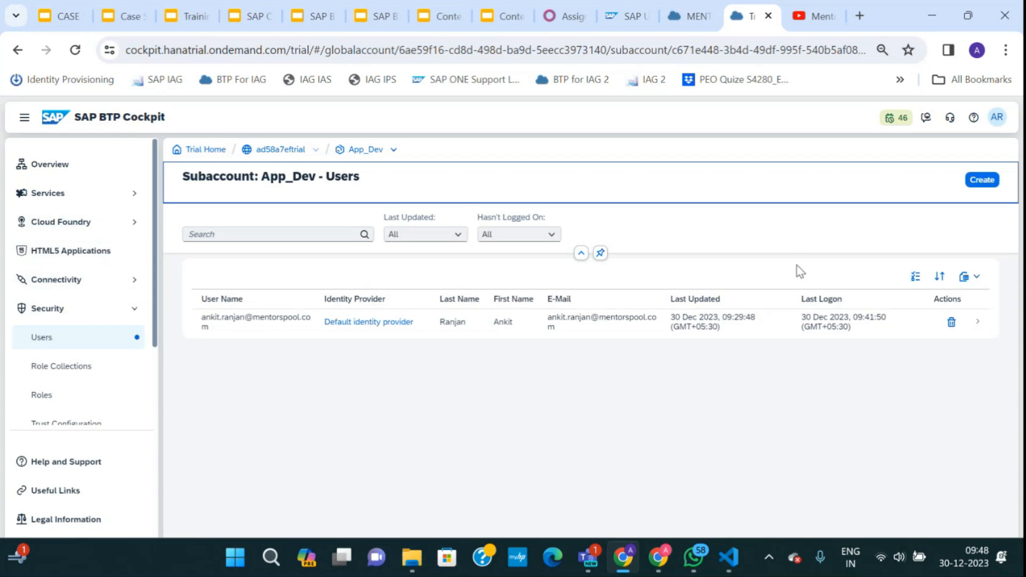
Create a new user with the entered user name and matching e-mail on the Default identity provider.
{"action": "left_click", "coordinate": [980, 180]}
{"action": "left_click", "coordinate": [414, 287]}
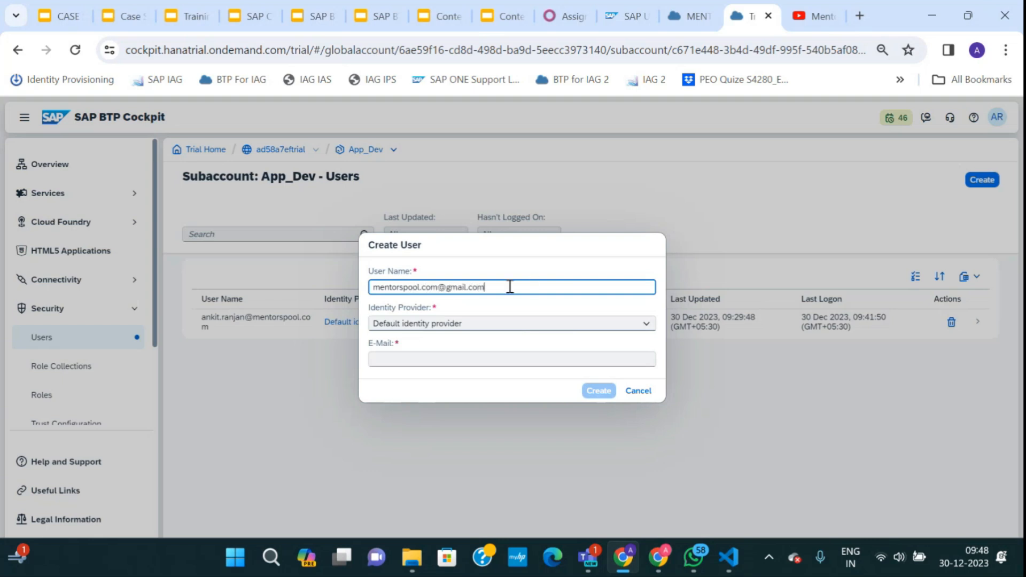
{"action": "left_click_drag", "start_coordinate": [510, 287], "coordinate": [369, 293]}
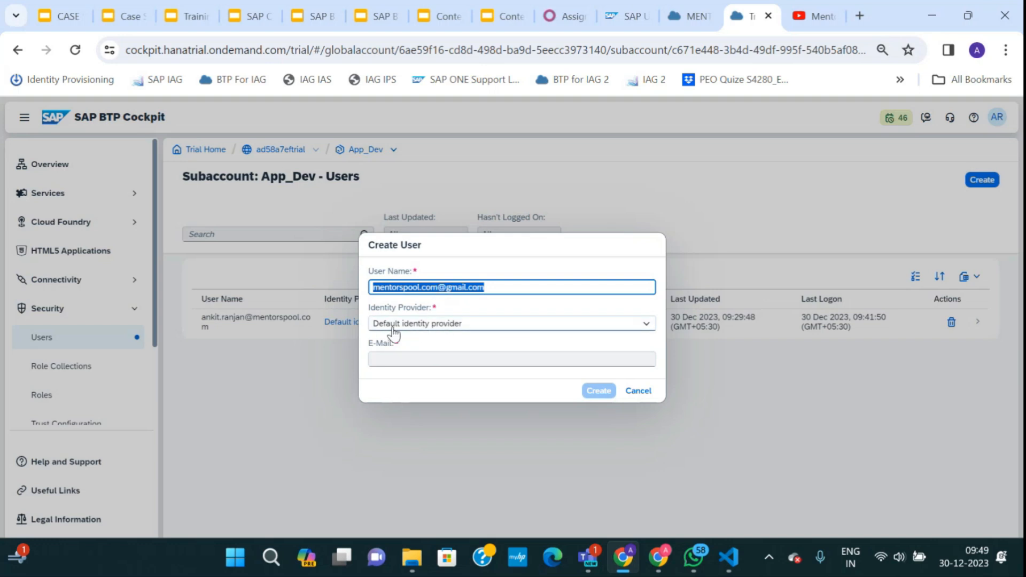
{"action": "left_click", "coordinate": [394, 328]}
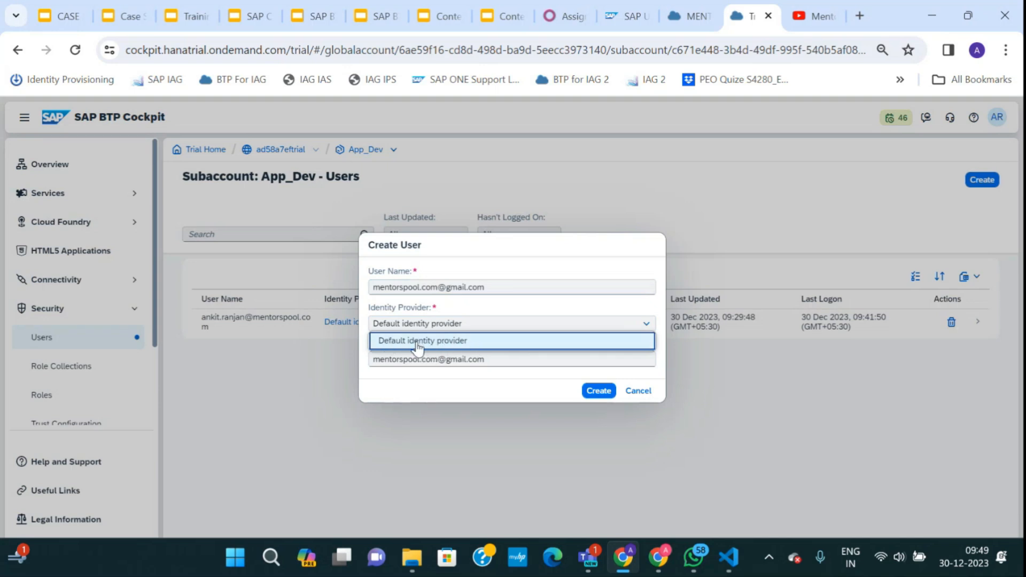
{"action": "left_click", "coordinate": [488, 359]}
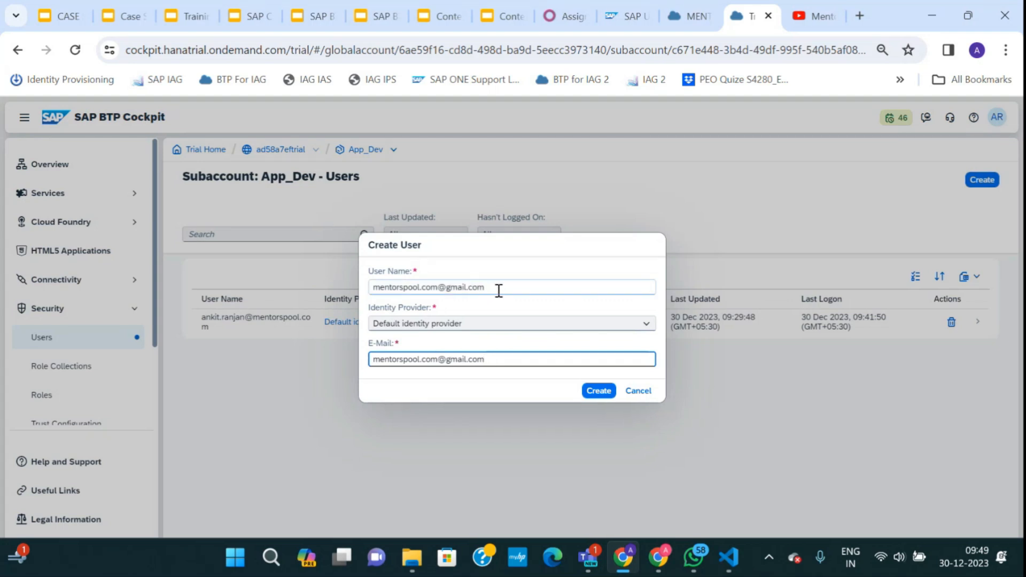
{"action": "left_click_drag", "start_coordinate": [497, 289], "coordinate": [391, 293]}
{"action": "left_click_drag", "start_coordinate": [495, 359], "coordinate": [457, 360]}
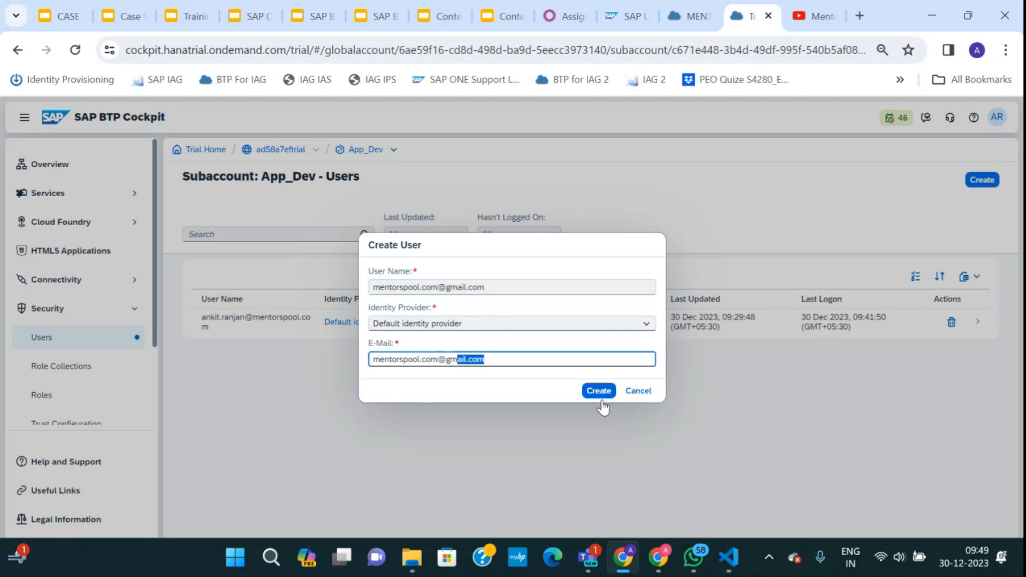
{"action": "left_click", "coordinate": [599, 392]}
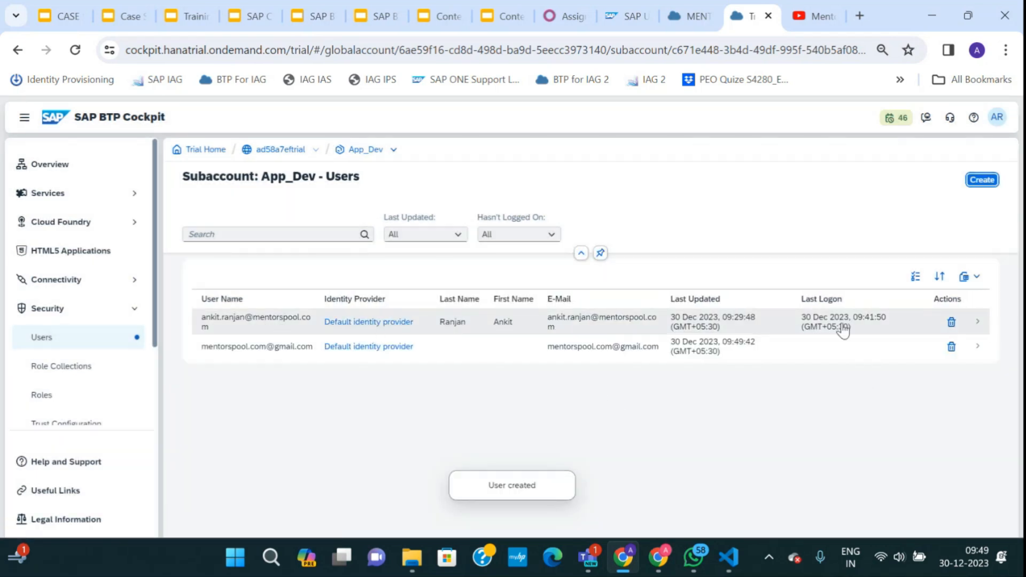
Open the newly created user's details panel.
{"action": "left_click", "coordinate": [978, 322]}
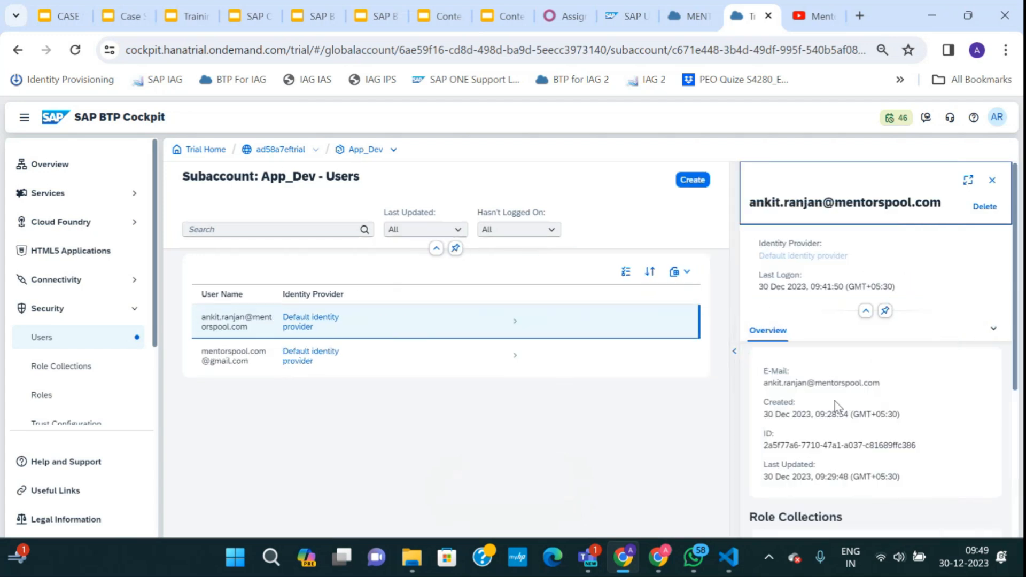
{"action": "scroll", "coordinate": [837, 409], "scroll_direction": "down", "scroll_amount": 5}
{"action": "scroll", "coordinate": [834, 426], "scroll_direction": "up", "scroll_amount": 5}
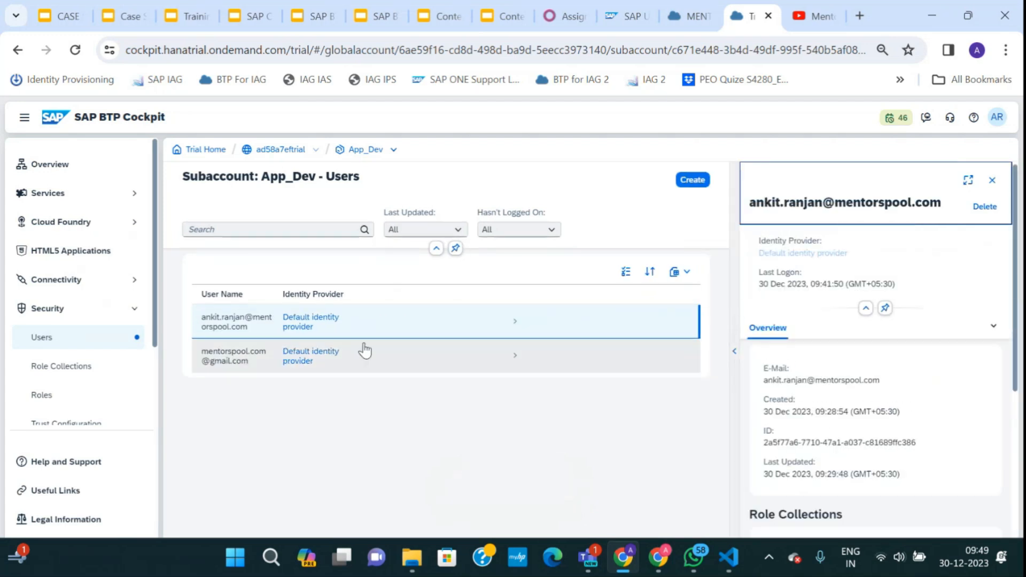
{"action": "left_click", "coordinate": [630, 373]}
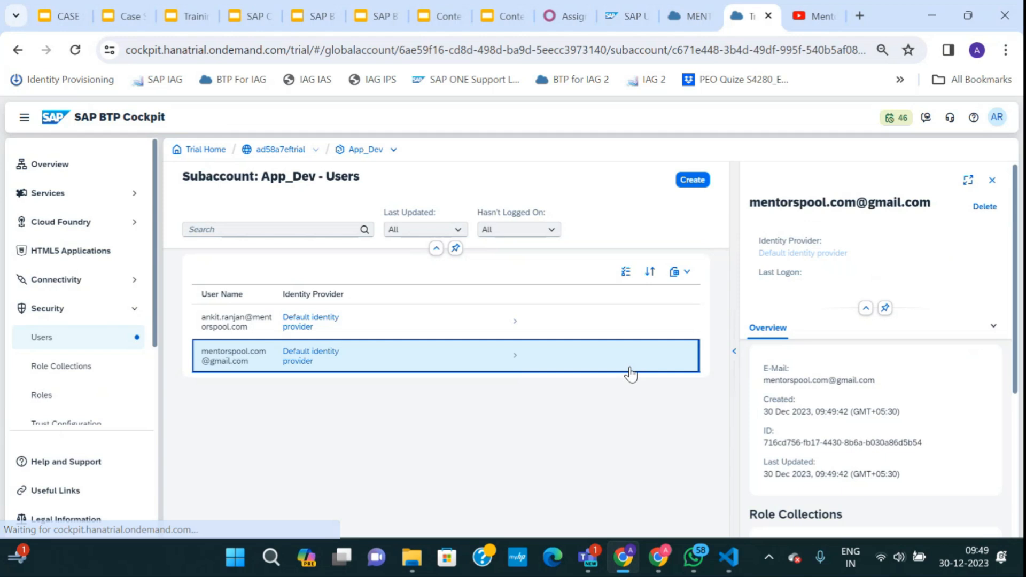
{"action": "left_click", "coordinate": [992, 180]}
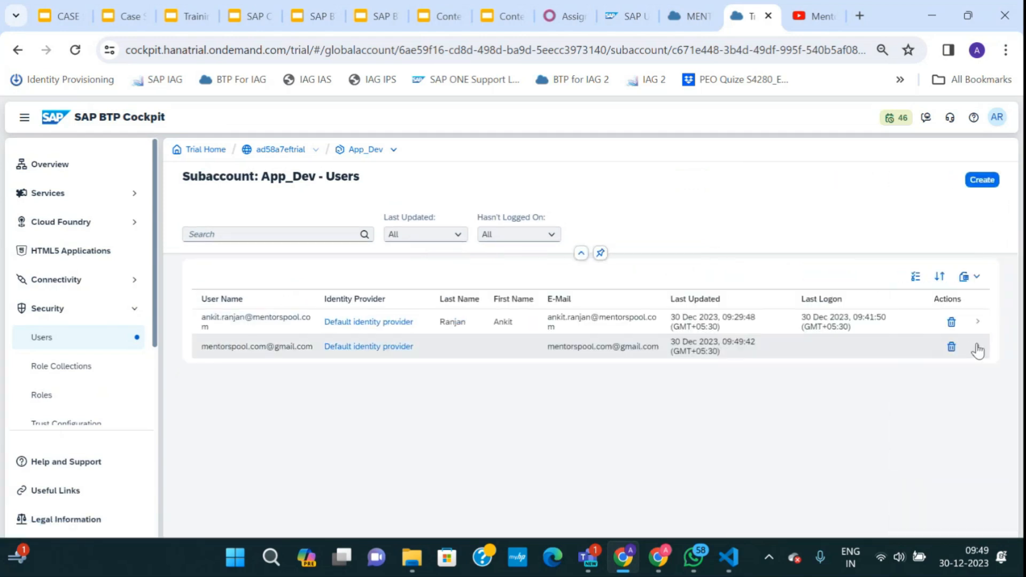
{"action": "left_click", "coordinate": [978, 347]}
{"action": "scroll", "coordinate": [971, 392], "scroll_direction": "down", "scroll_amount": 2}
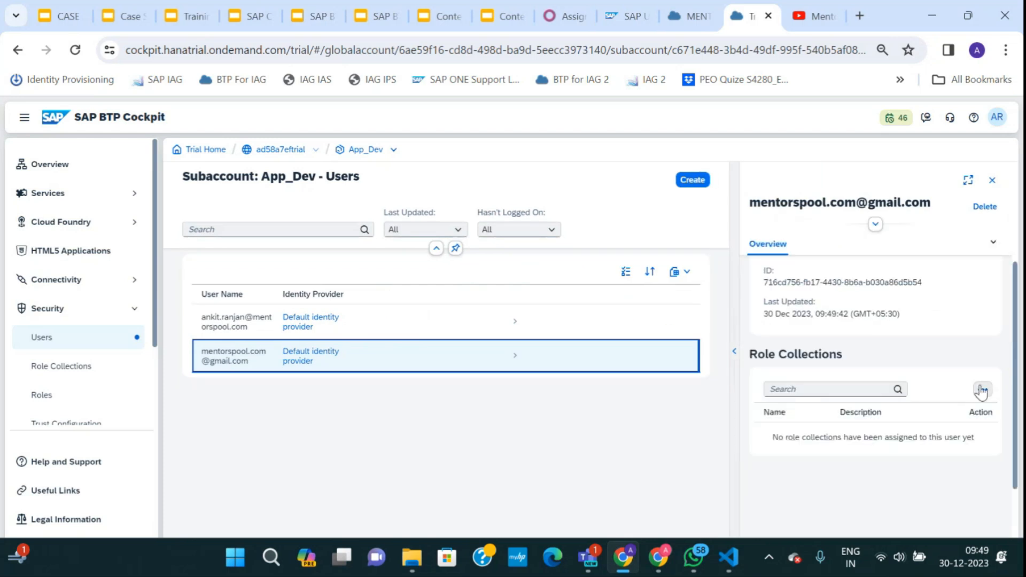
Assign the Launchpad_Admin, Launchpad_Advanced_Theming and Launchpad_External_User role collections to the user.
{"action": "left_click", "coordinate": [982, 390]}
{"action": "left_click", "coordinate": [937, 328]}
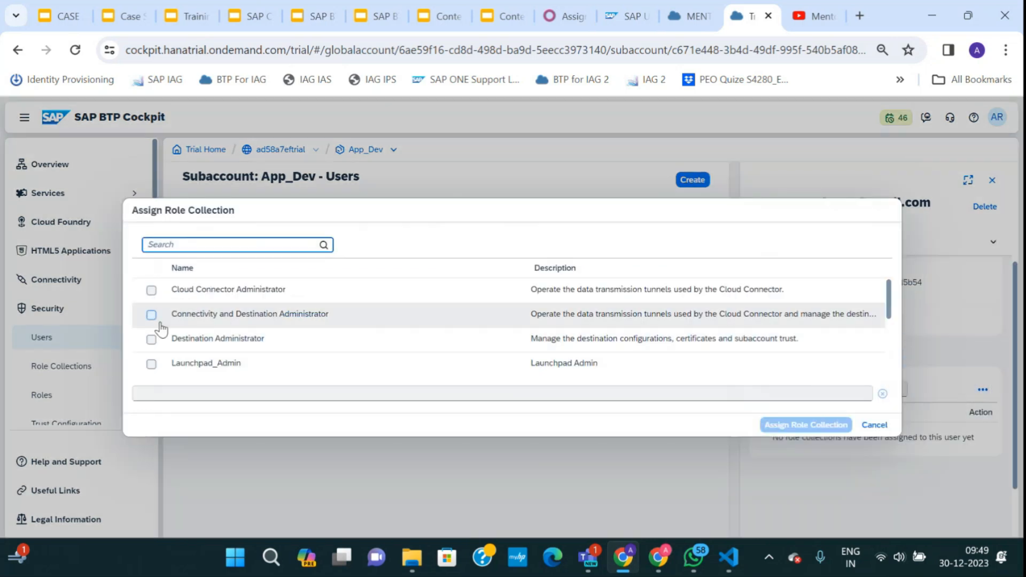
{"action": "scroll", "coordinate": [161, 329], "scroll_direction": "down", "scroll_amount": 3}
{"action": "scroll", "coordinate": [214, 351], "scroll_direction": "up", "scroll_amount": 1}
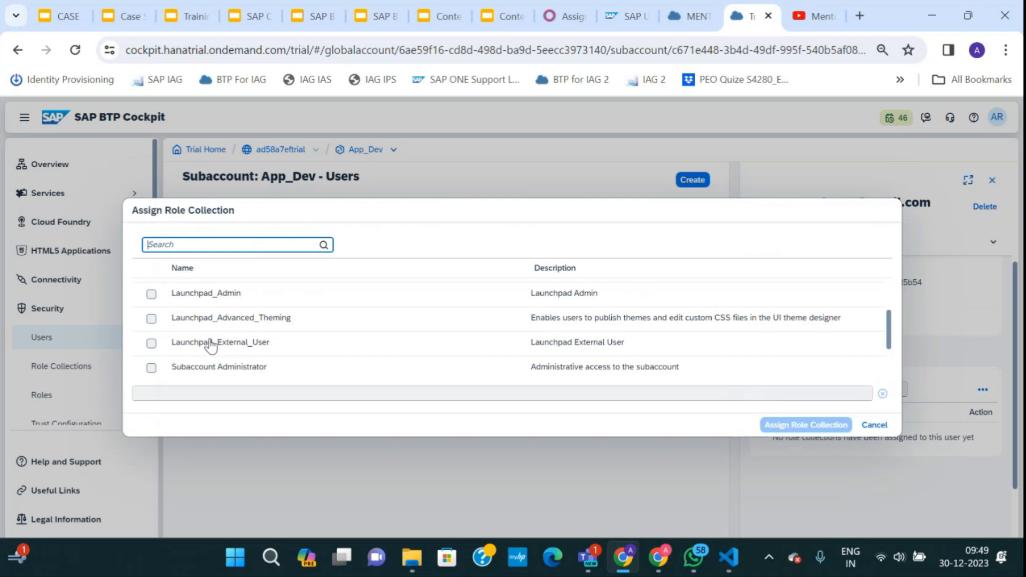
{"action": "scroll", "coordinate": [211, 346], "scroll_direction": "up", "scroll_amount": 1}
{"action": "left_click", "coordinate": [152, 319]}
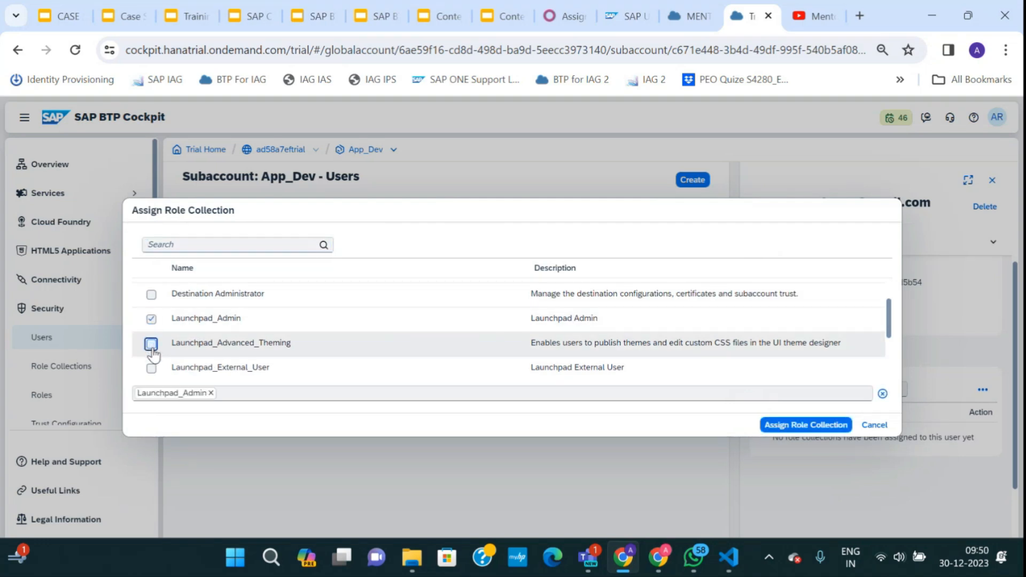
{"action": "left_click", "coordinate": [151, 344]}
{"action": "left_click", "coordinate": [152, 369]}
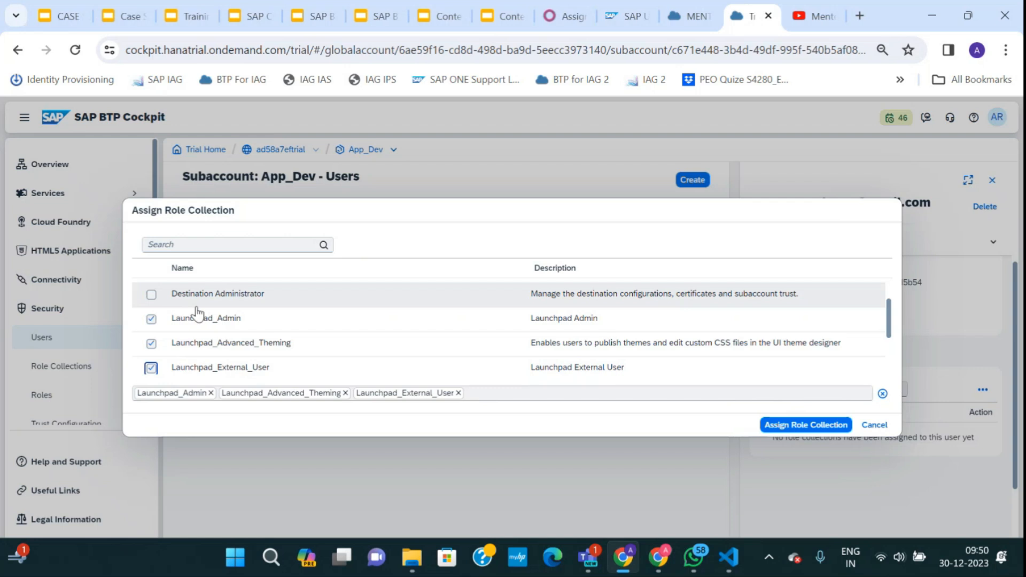
{"action": "scroll", "coordinate": [197, 310], "scroll_direction": "up", "scroll_amount": 1}
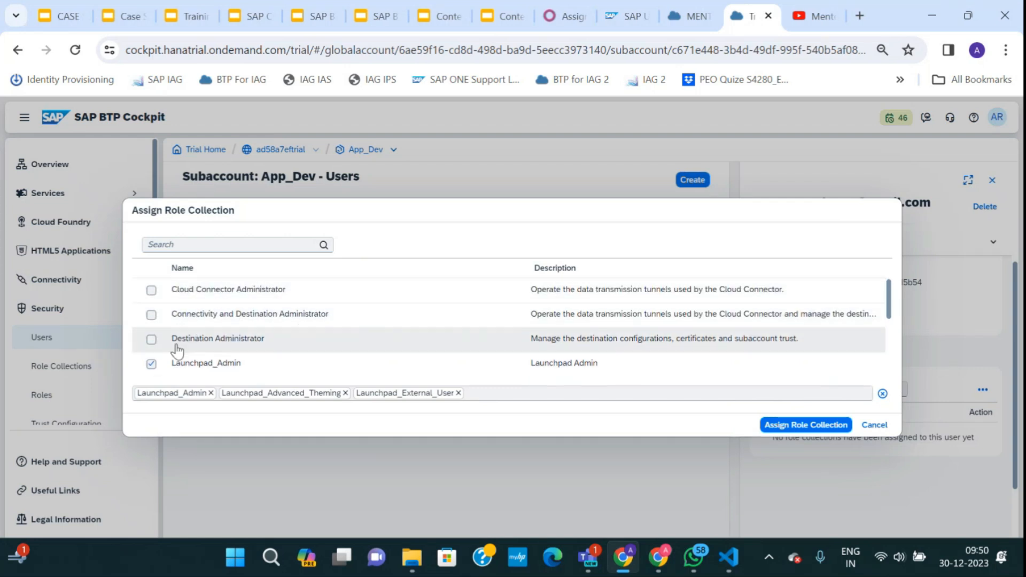
{"action": "scroll", "coordinate": [264, 348], "scroll_direction": "down", "scroll_amount": 3}
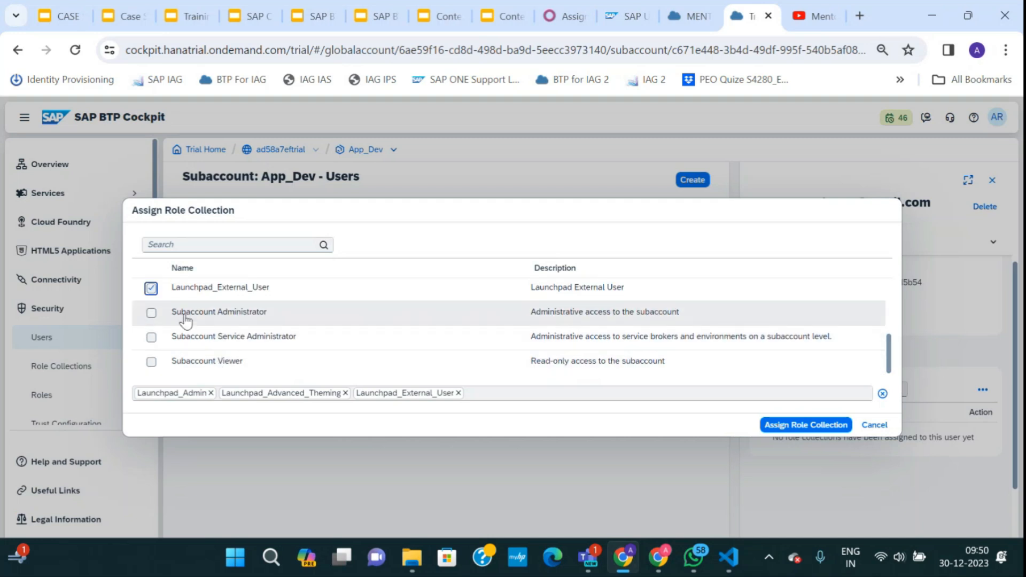
{"action": "scroll", "coordinate": [210, 342], "scroll_direction": "up", "scroll_amount": 3}
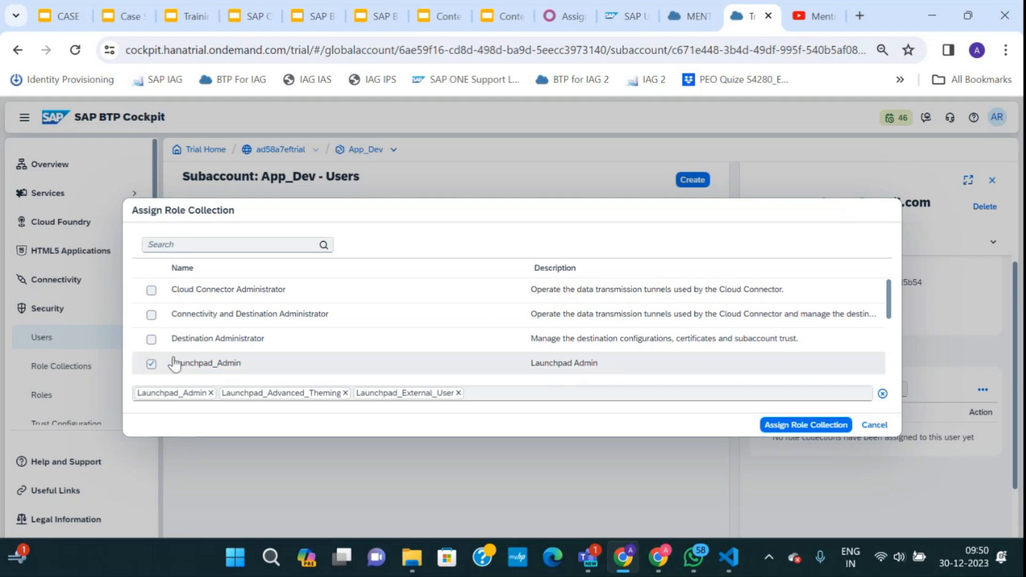
{"action": "scroll", "coordinate": [174, 358], "scroll_direction": "down", "scroll_amount": 2}
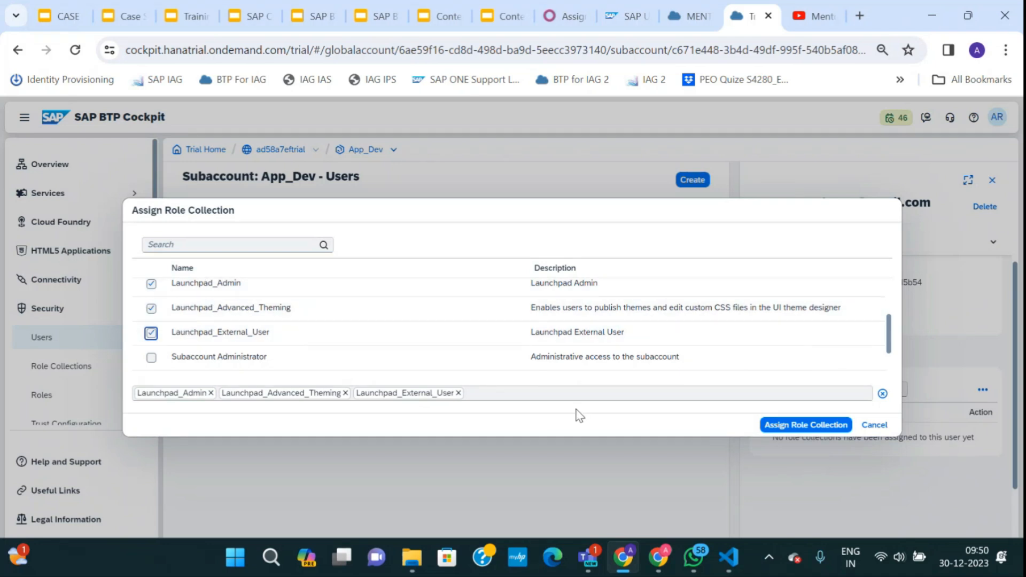
{"action": "left_click", "coordinate": [784, 426]}
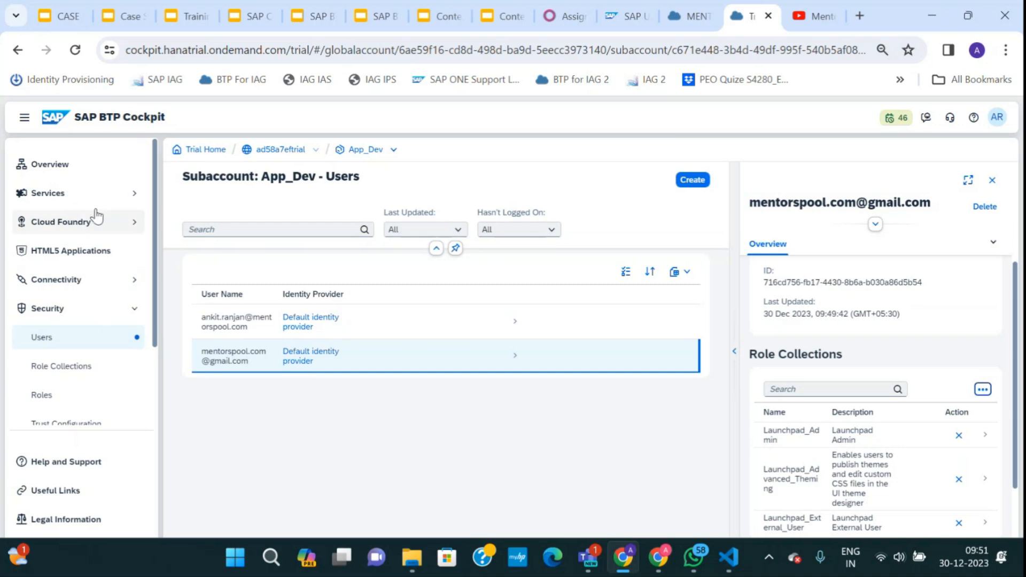
Review the user's three Launchpad role collections, then expand Cloud Foundry and Services in the sidebar.
{"action": "scroll", "coordinate": [829, 458], "scroll_direction": "down", "scroll_amount": 3}
{"action": "scroll", "coordinate": [829, 458], "scroll_direction": "up", "scroll_amount": 3}
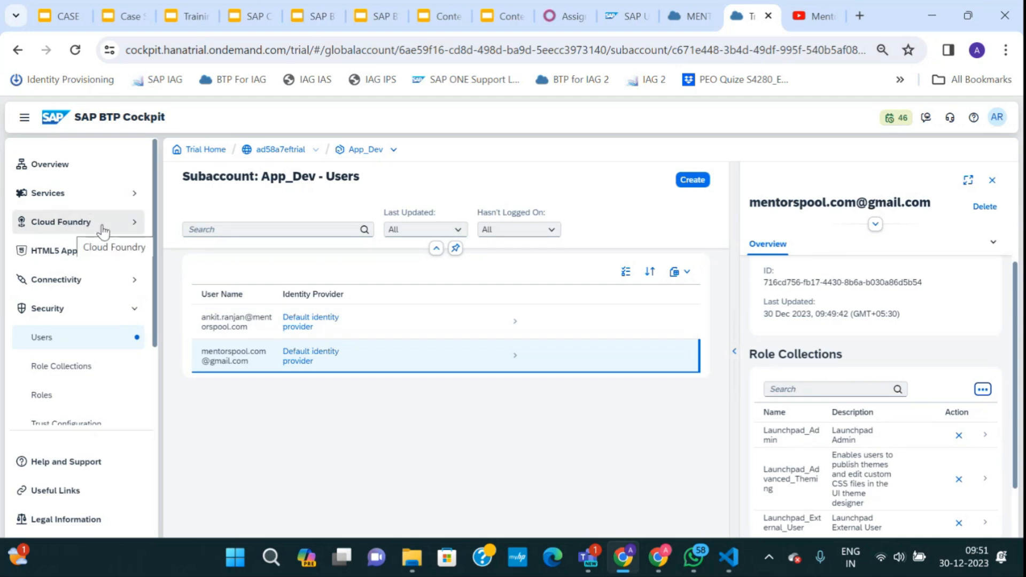
{"action": "left_click", "coordinate": [70, 223]}
{"action": "left_click", "coordinate": [47, 198]}
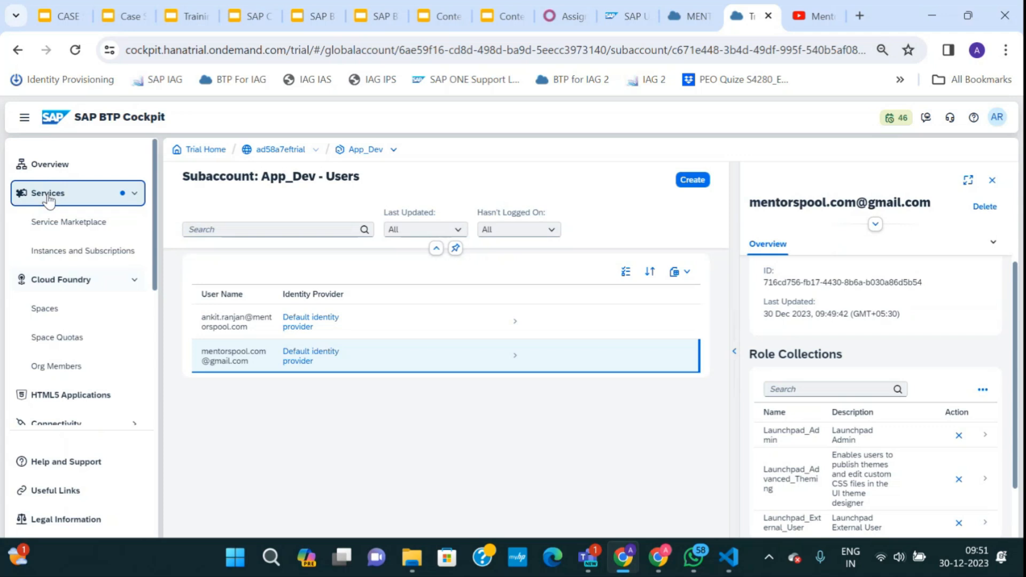
Copy the SAP Build Work Zone, standard edition application link from App_Dev's Instances and Subscriptions.
{"action": "left_click", "coordinate": [62, 223]}
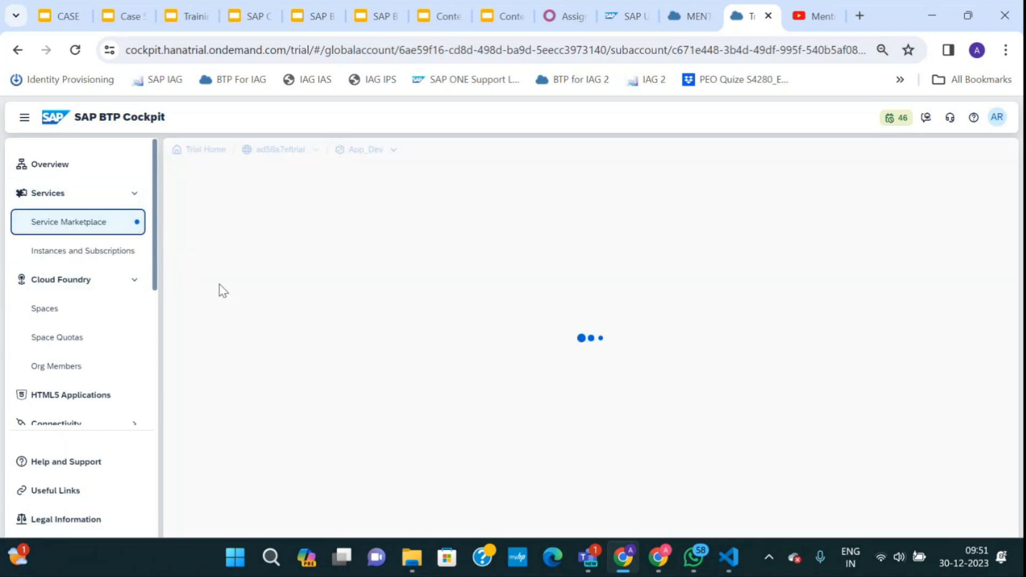
{"action": "left_click", "coordinate": [86, 255]}
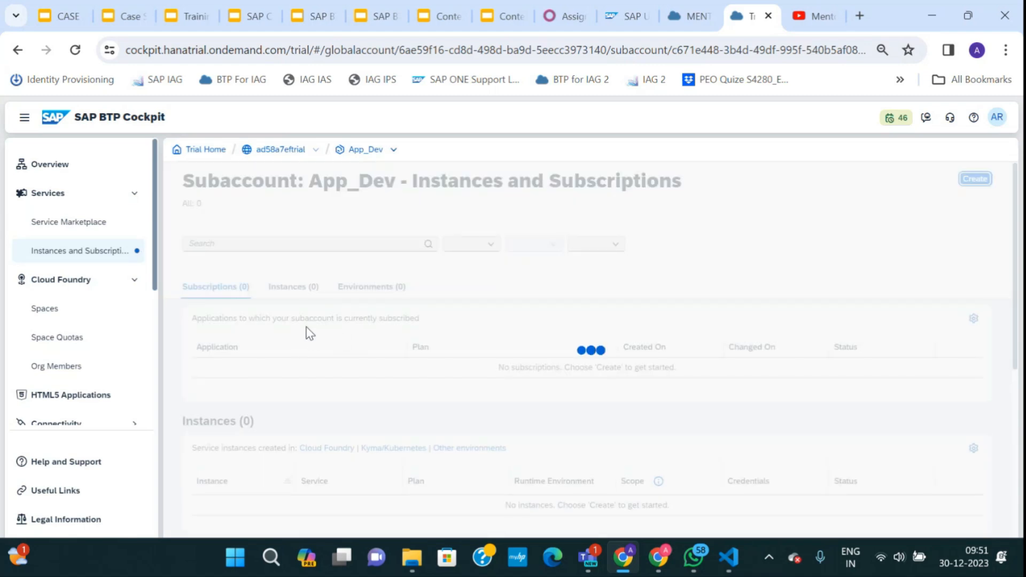
{"action": "right_click", "coordinate": [279, 370]}
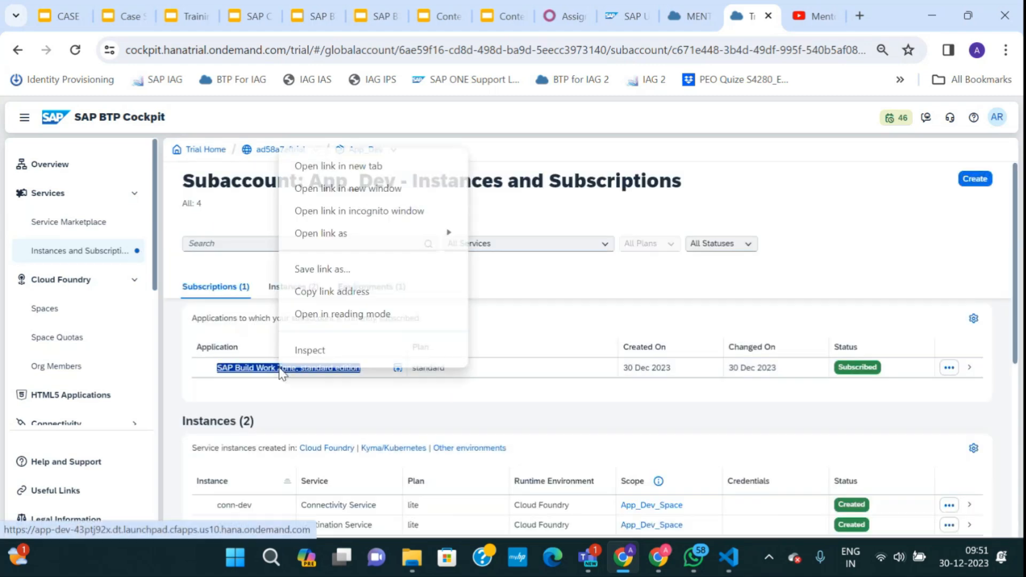
{"action": "left_click", "coordinate": [322, 291]}
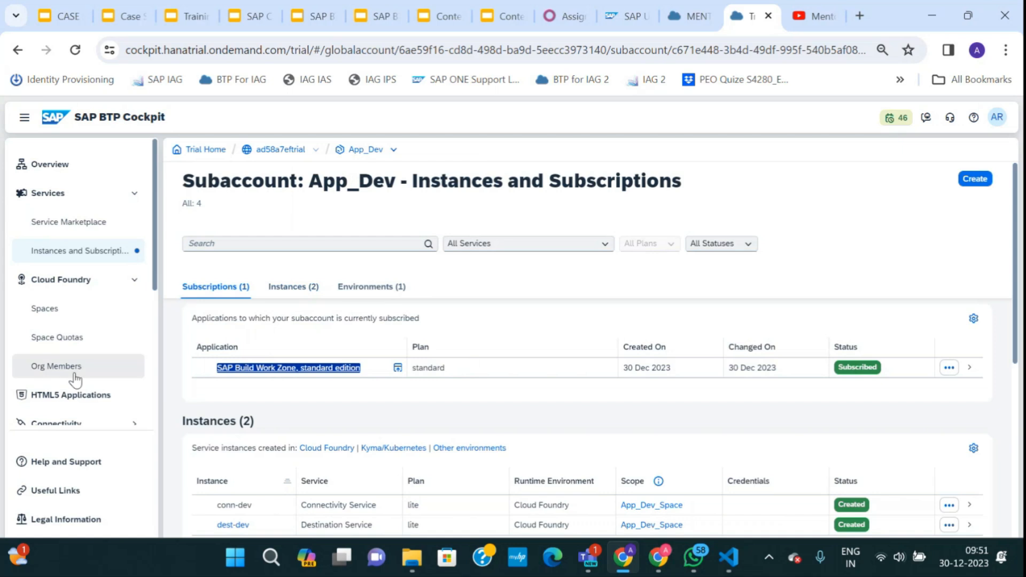
{"action": "scroll", "coordinate": [70, 374], "scroll_direction": "down", "scroll_amount": 3}
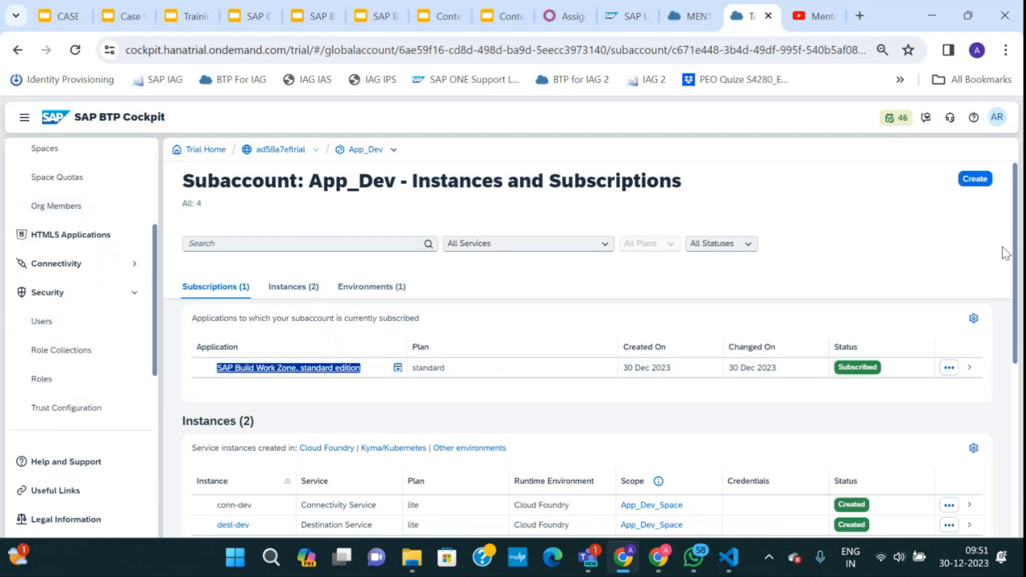
{"action": "left_click", "coordinate": [1005, 50]}
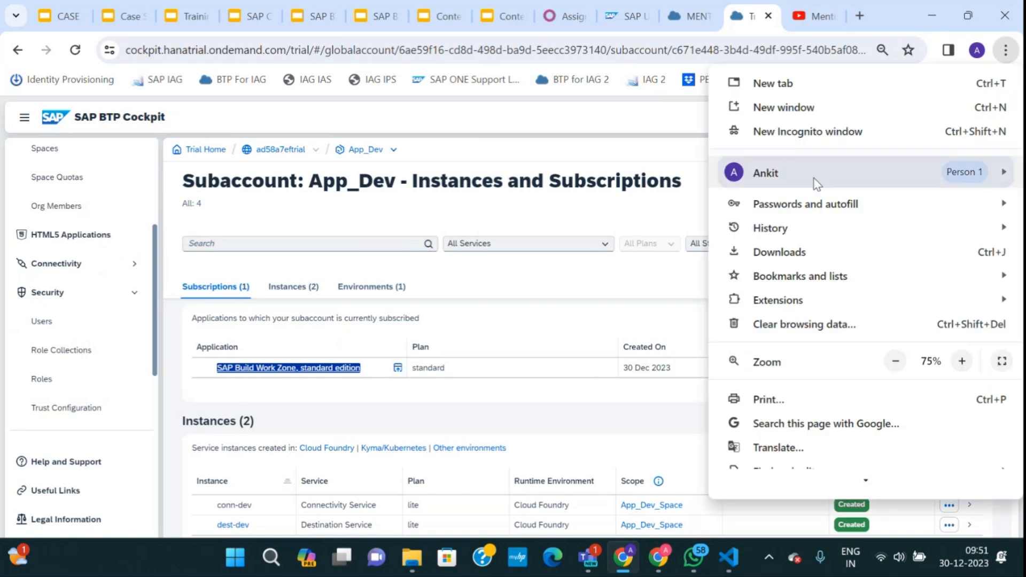
Load the copied Work Zone link in a new incognito window.
{"action": "left_click", "coordinate": [795, 133]}
{"action": "key", "text": "ctrl+v"}
{"action": "key", "text": "Return"}
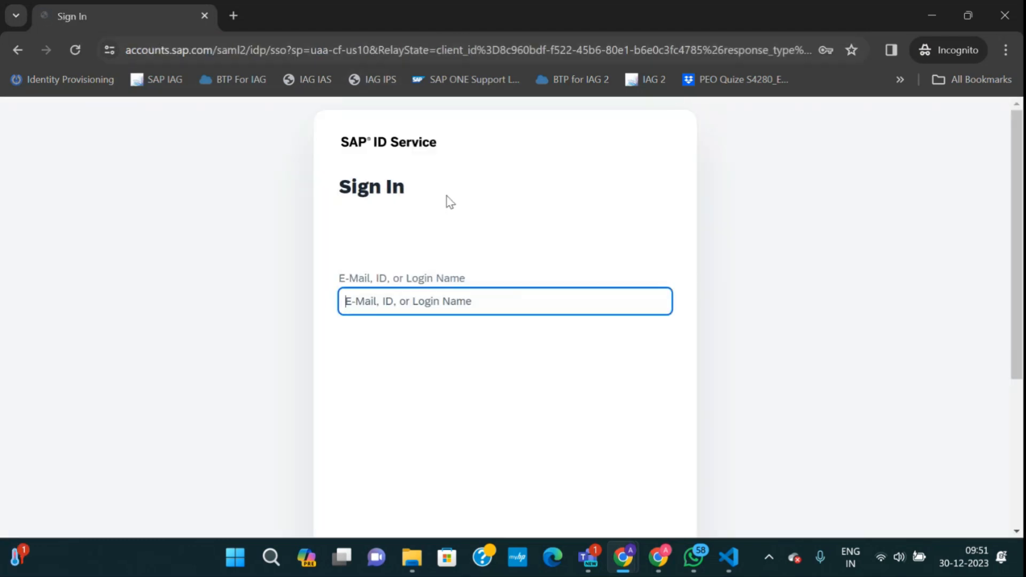
Sign in to SAP ID Service with the new user's e-mail and account password.
{"action": "left_click", "coordinate": [367, 303]}
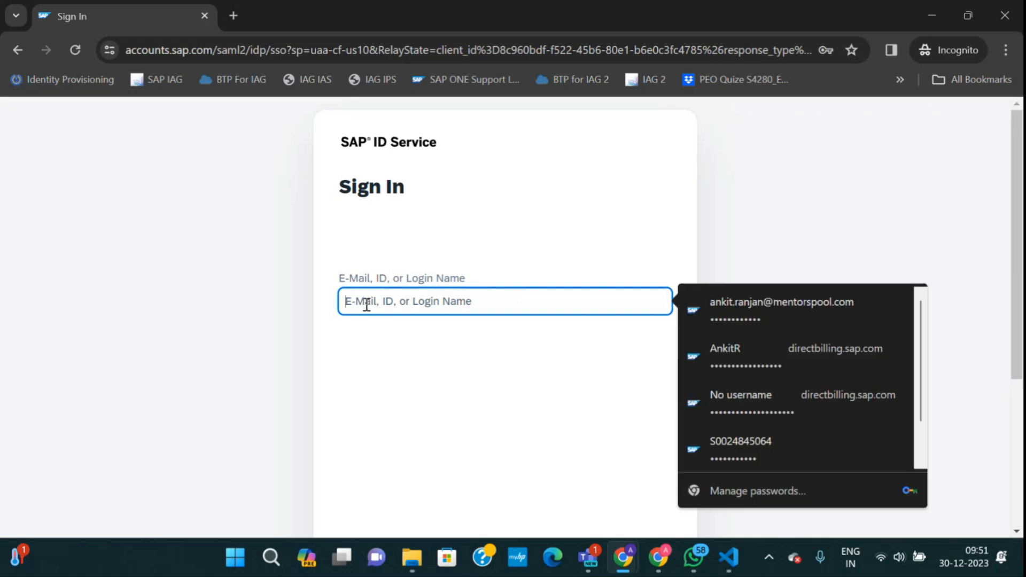
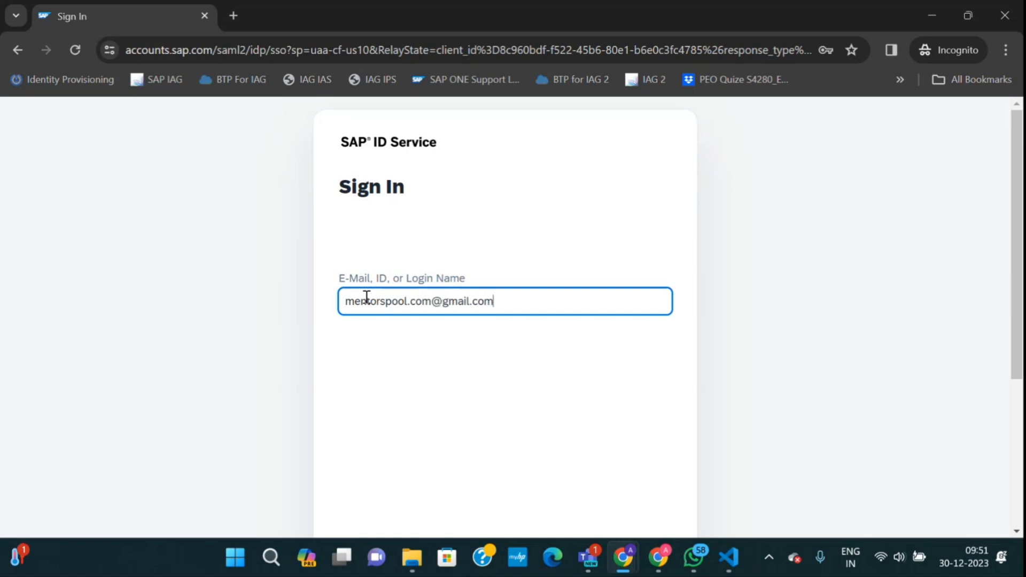
{"action": "scroll", "coordinate": [543, 374], "scroll_direction": "down", "scroll_amount": 5}
{"action": "left_click", "coordinate": [628, 395]}
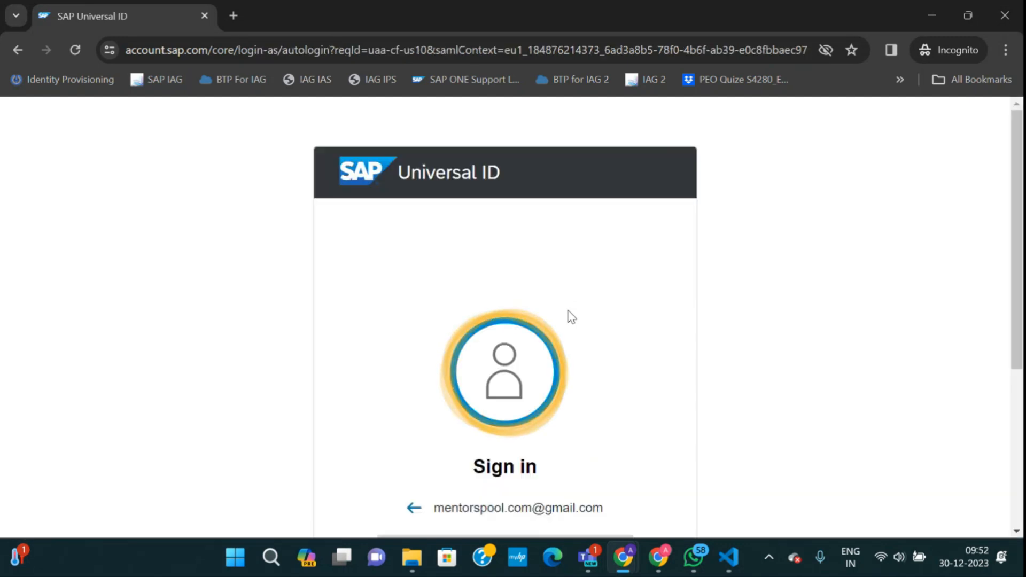
{"action": "left_click", "coordinate": [510, 391]}
{"action": "type", "text": "••••••••"}
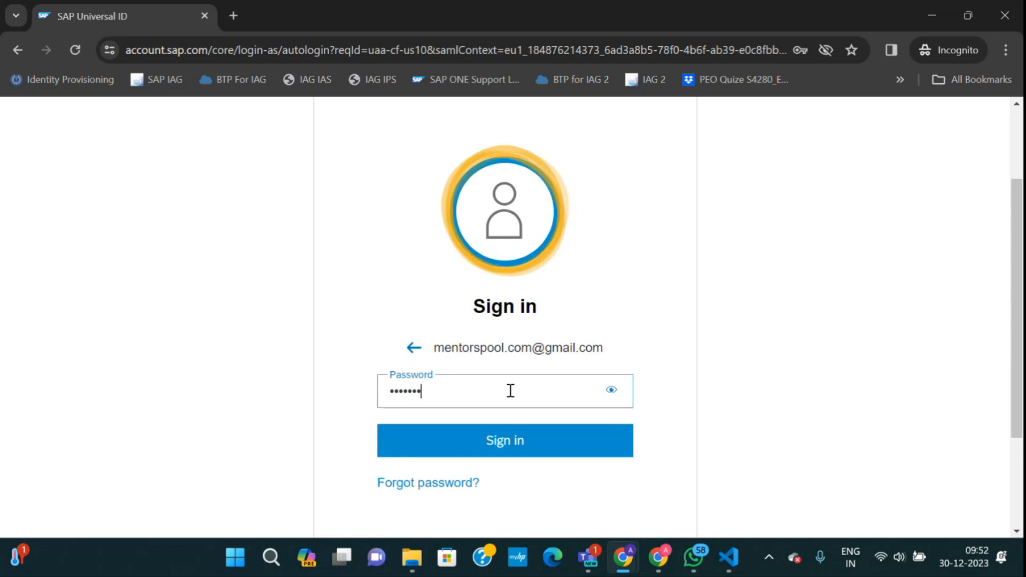
{"action": "left_click", "coordinate": [500, 441]}
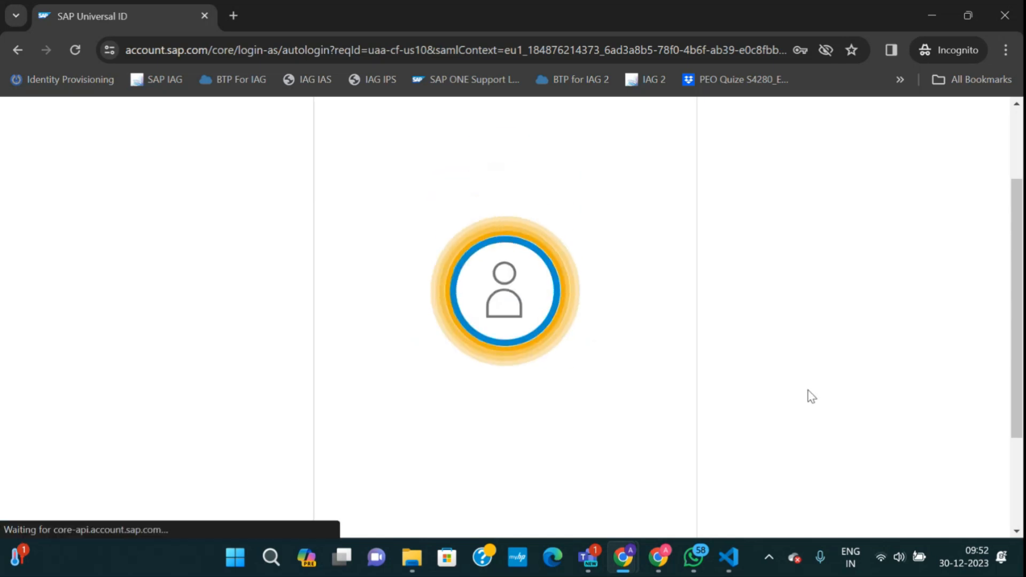
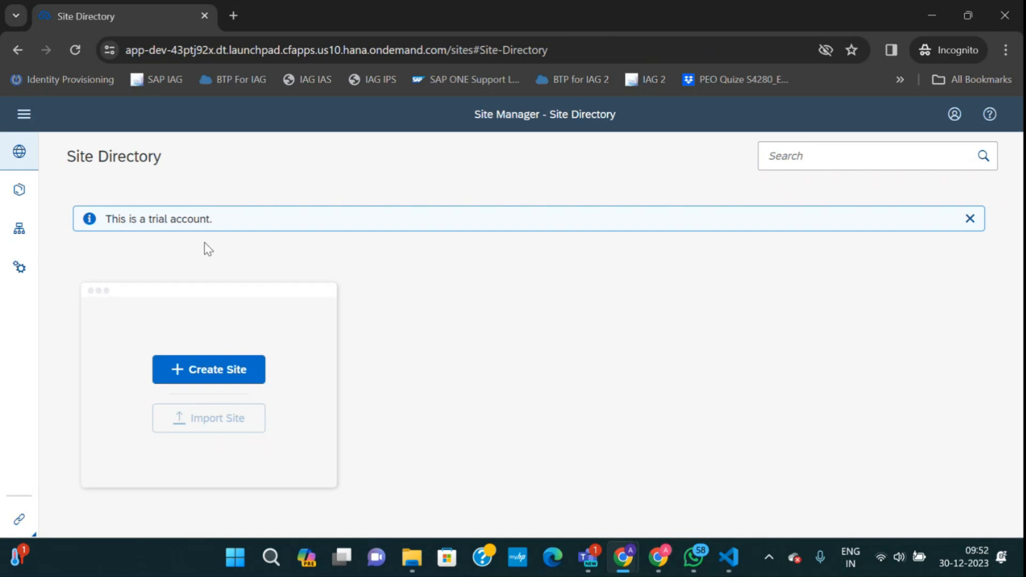
Copy the App_Dev subaccount URL from the admin window and load it in a new incognito tab.
{"action": "left_click", "coordinate": [933, 15]}
{"action": "scroll", "coordinate": [79, 152], "scroll_direction": "up", "scroll_amount": 5}
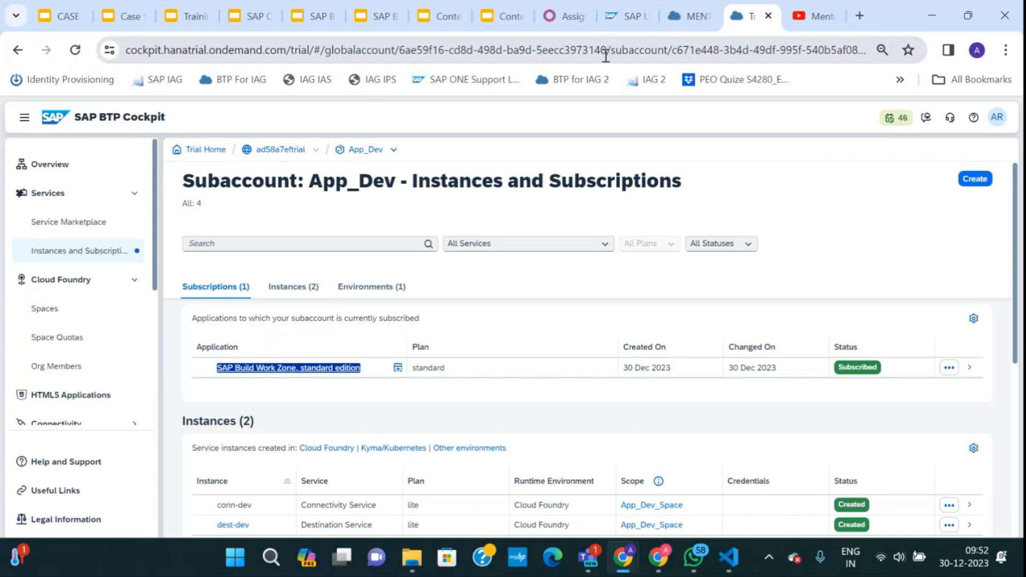
{"action": "double_click", "coordinate": [367, 150]}
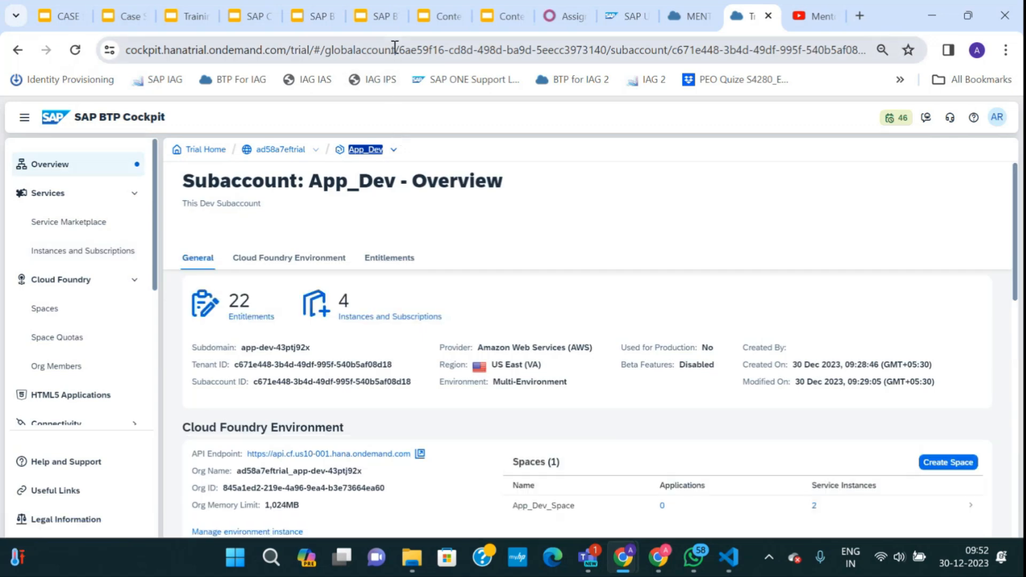
{"action": "left_click", "coordinate": [395, 49]}
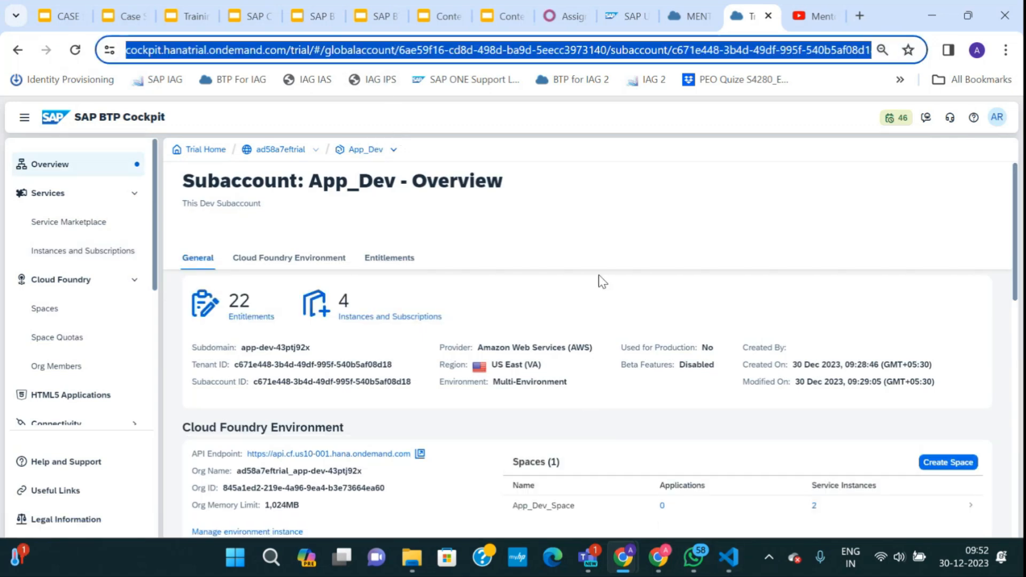
{"action": "mouse_move", "coordinate": [623, 557]}
{"action": "left_click", "coordinate": [705, 435]}
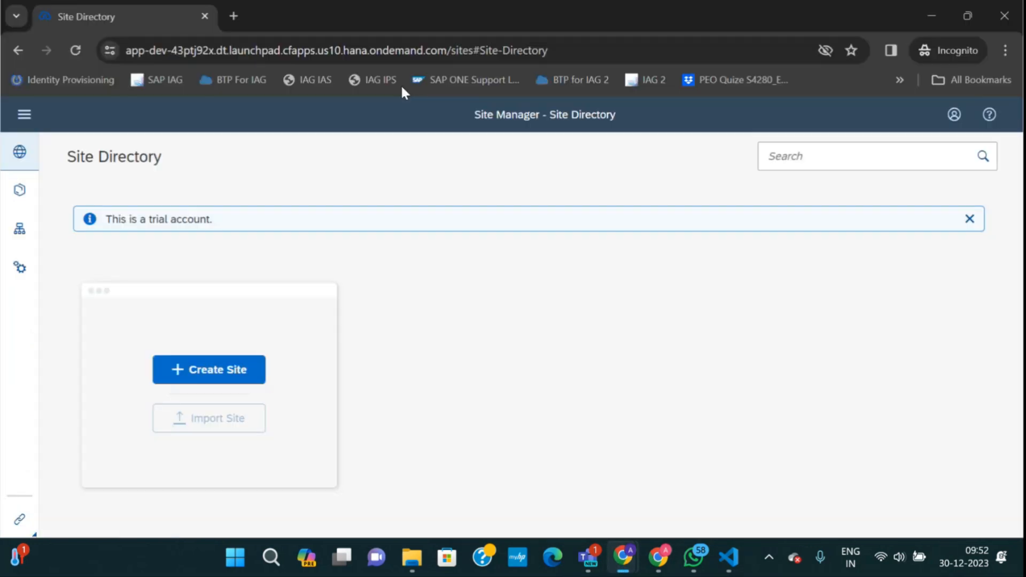
{"action": "left_click", "coordinate": [233, 16]}
{"action": "key", "text": "ctrl+v"}
{"action": "key", "text": "Return"}
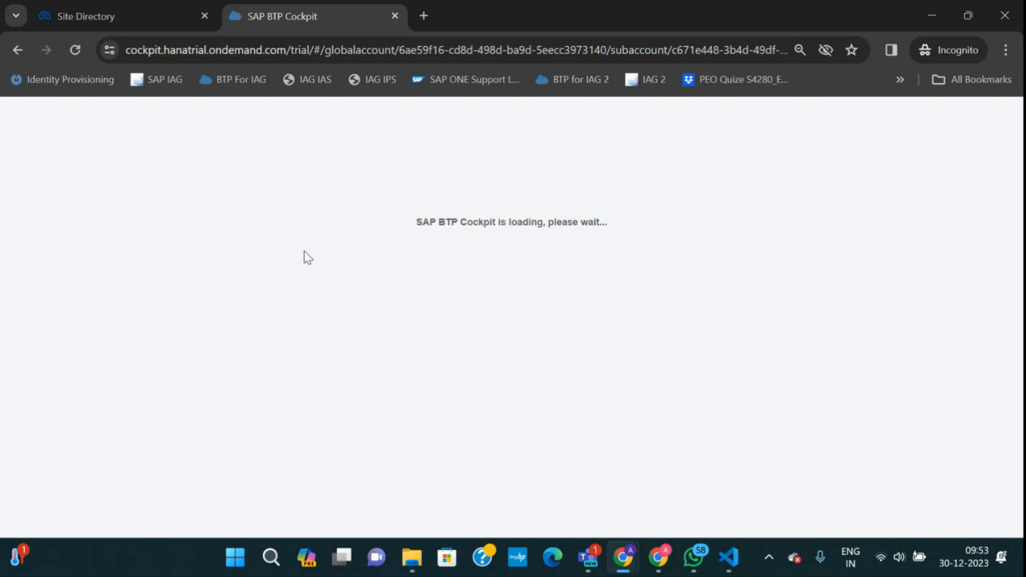
Reload the stalled cockpit tab, then dismiss the New SAP BTP Trial Period and Information dialogs.
{"action": "left_click", "coordinate": [75, 51]}
{"action": "left_click", "coordinate": [131, 13]}
{"action": "left_click", "coordinate": [265, 20]}
{"action": "left_click", "coordinate": [134, 20]}
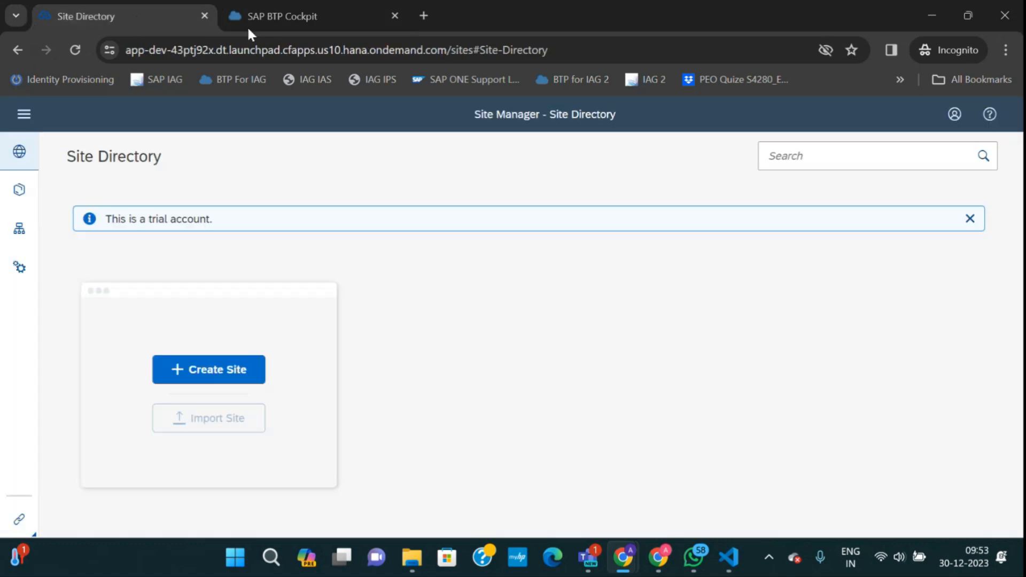
{"action": "left_click", "coordinate": [284, 21]}
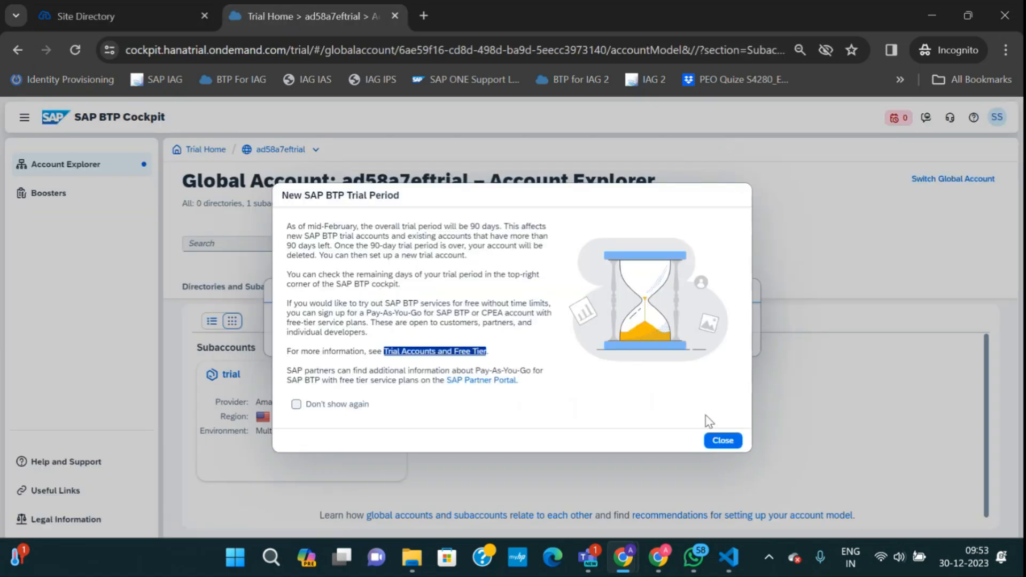
{"action": "left_click", "coordinate": [719, 441]}
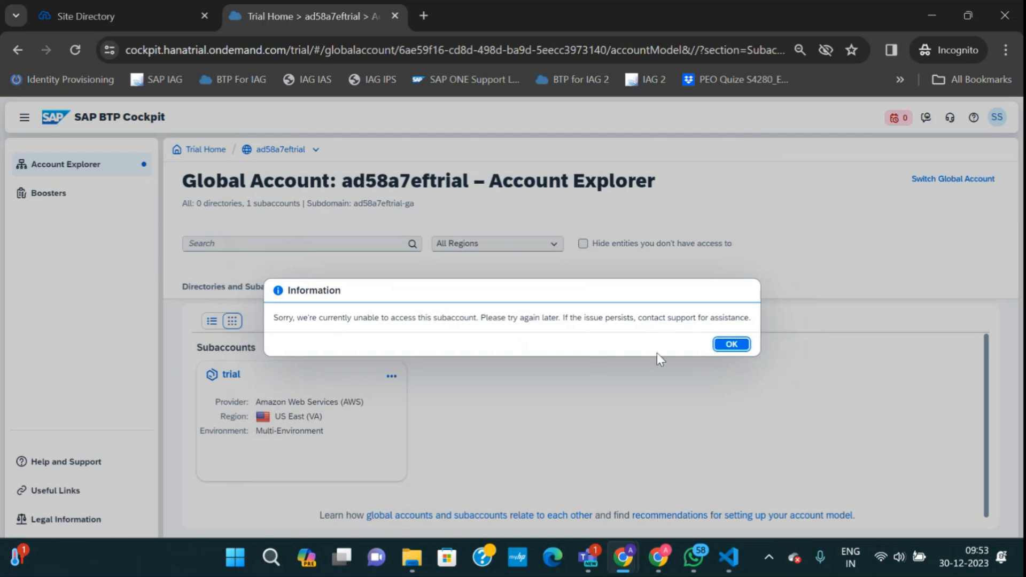
{"action": "left_click", "coordinate": [731, 344]}
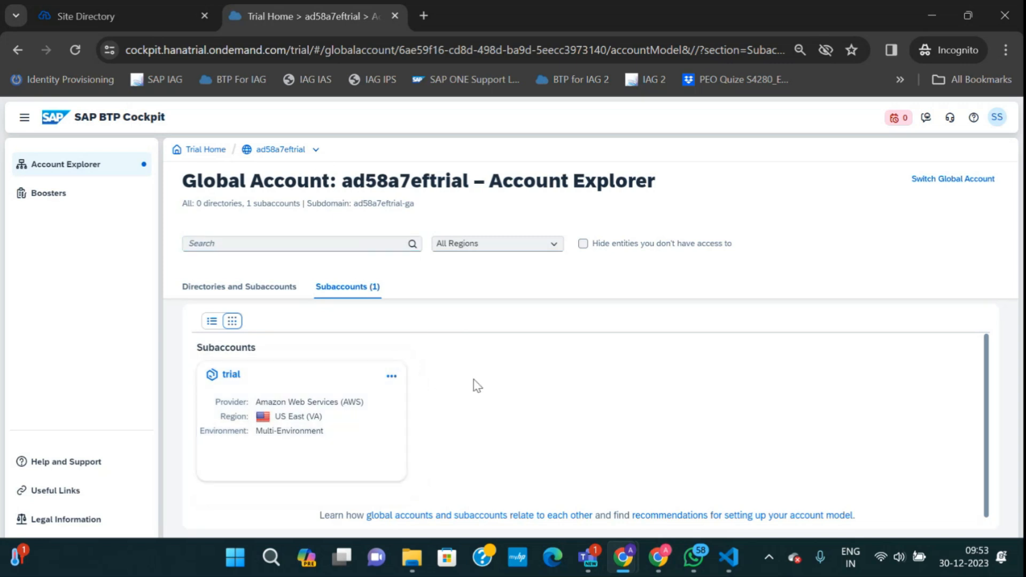
In the admin window, go up to the ad58a7eftrial Account Explorer and review its four subaccounts.
{"action": "mouse_move", "coordinate": [632, 563]}
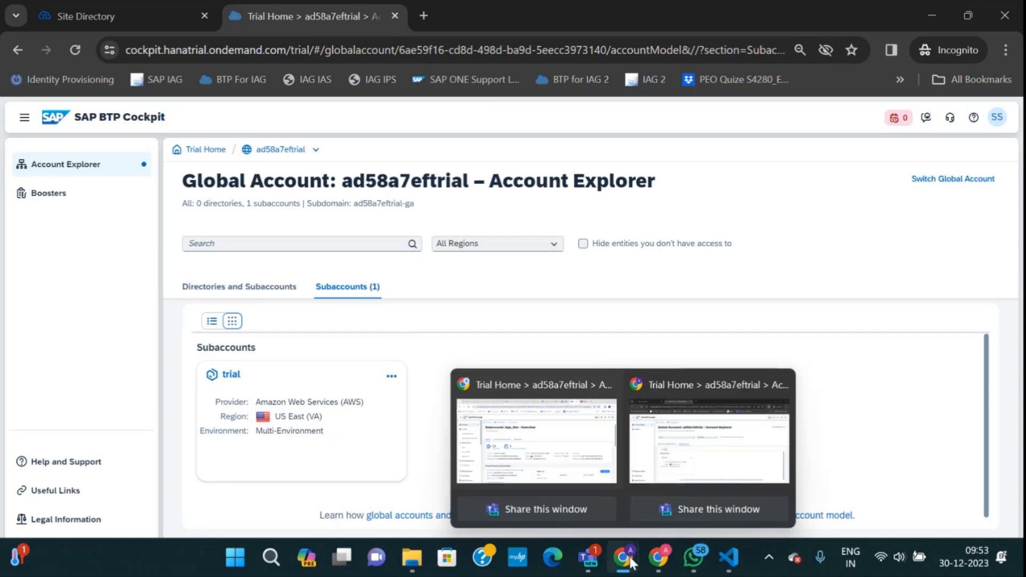
{"action": "left_click", "coordinate": [566, 475]}
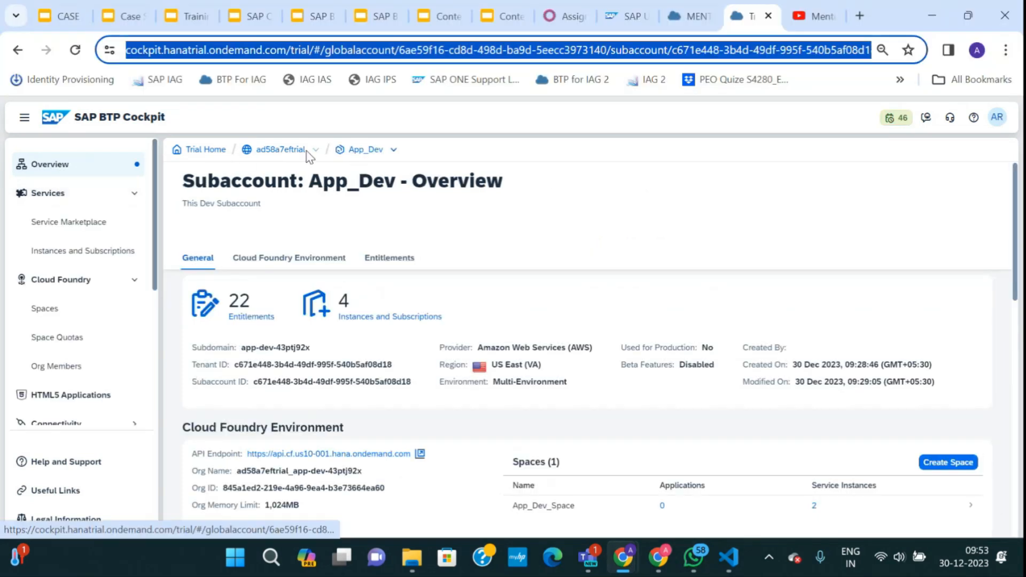
{"action": "double_click", "coordinate": [289, 150]}
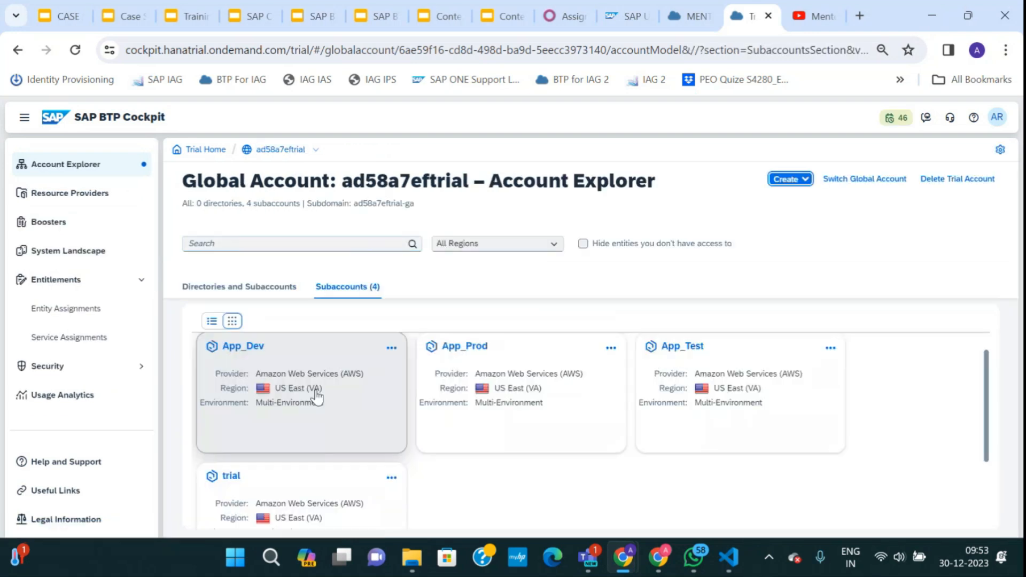
{"action": "scroll", "coordinate": [263, 435], "scroll_direction": "down", "scroll_amount": 1}
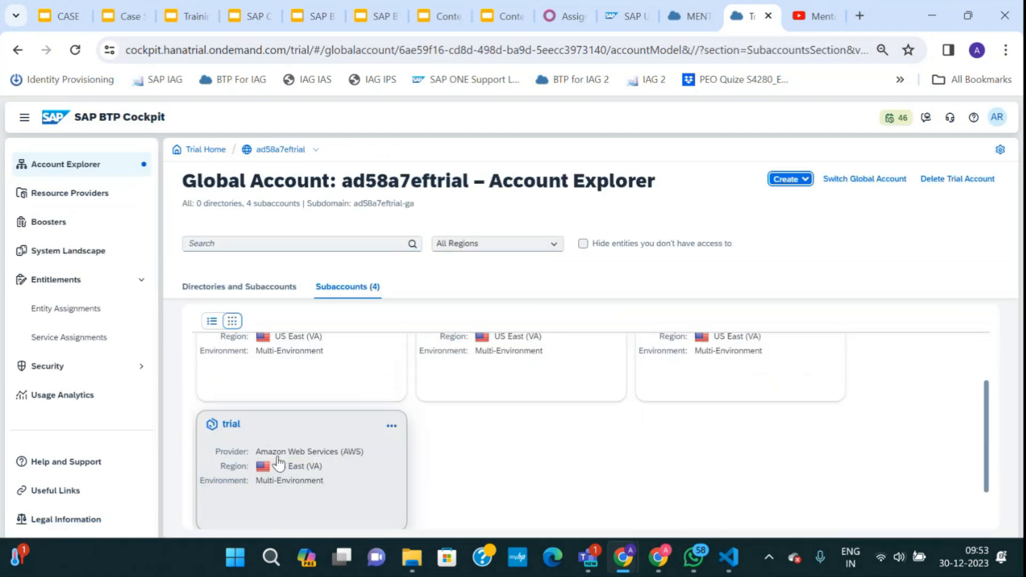
{"action": "scroll", "coordinate": [237, 481], "scroll_direction": "up", "scroll_amount": 1}
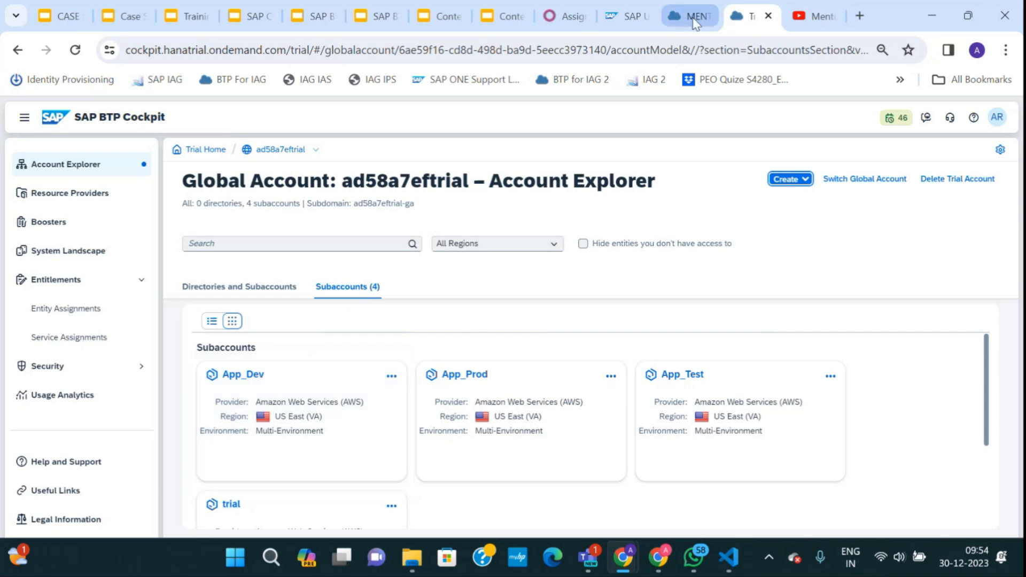
Check the other global account's tab, then open the App_Dev subaccount overview.
{"action": "left_click", "coordinate": [691, 16]}
{"action": "left_click", "coordinate": [753, 16]}
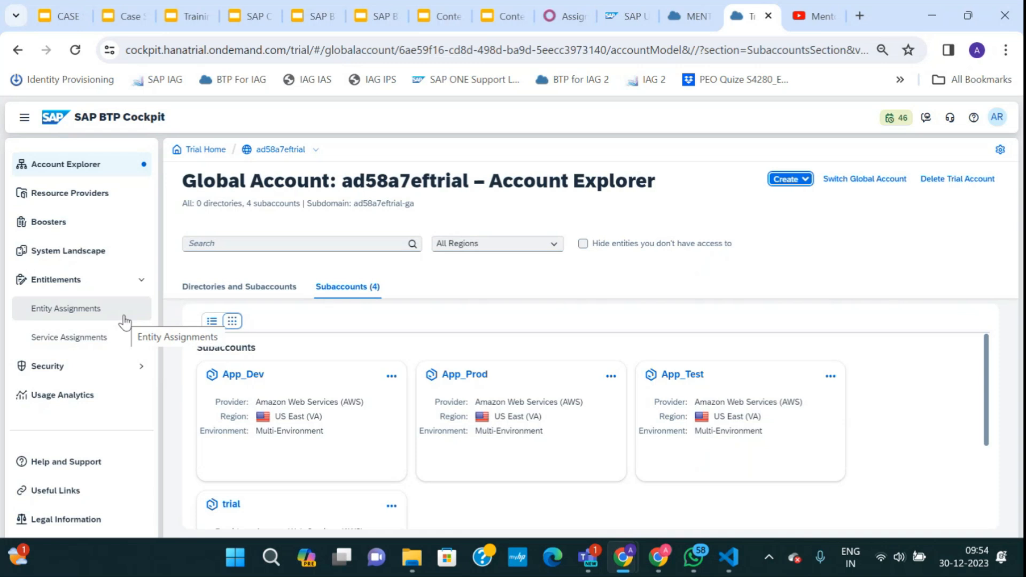
{"action": "left_click", "coordinate": [255, 382]}
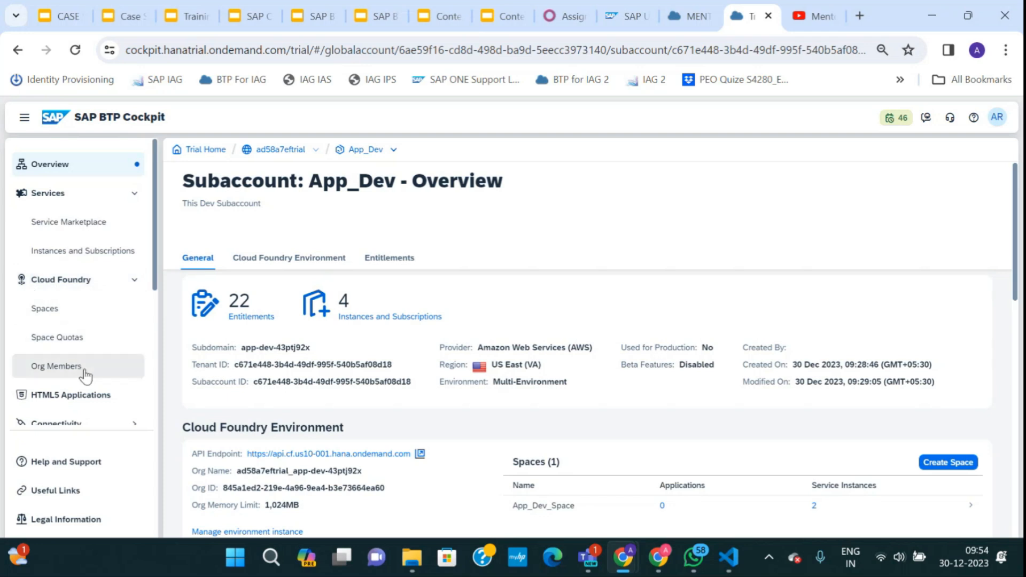
{"action": "left_click", "coordinate": [135, 279]}
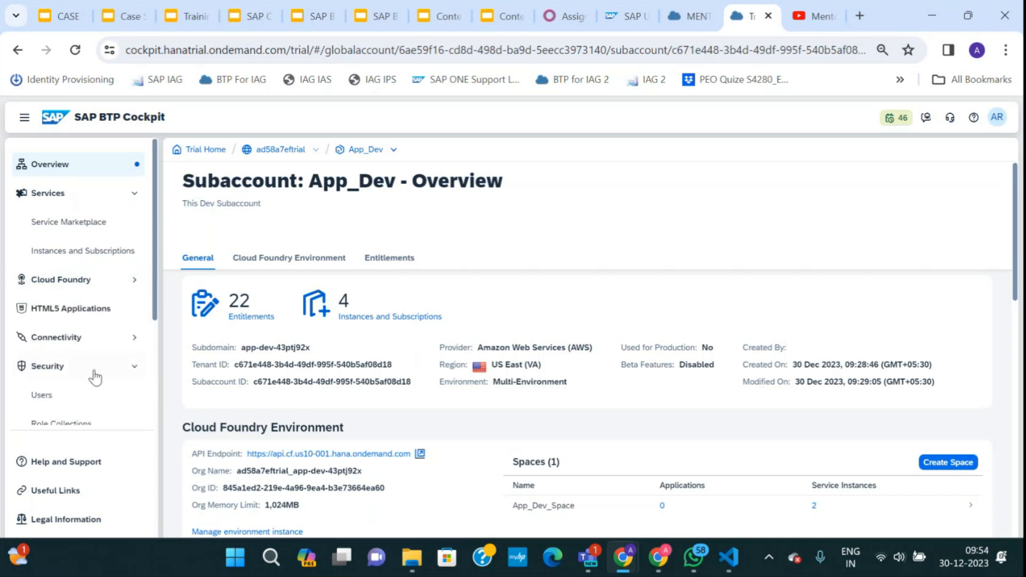
Open the new user's role collections from App_Dev's Users list and start a new assignment.
{"action": "left_click", "coordinate": [80, 397]}
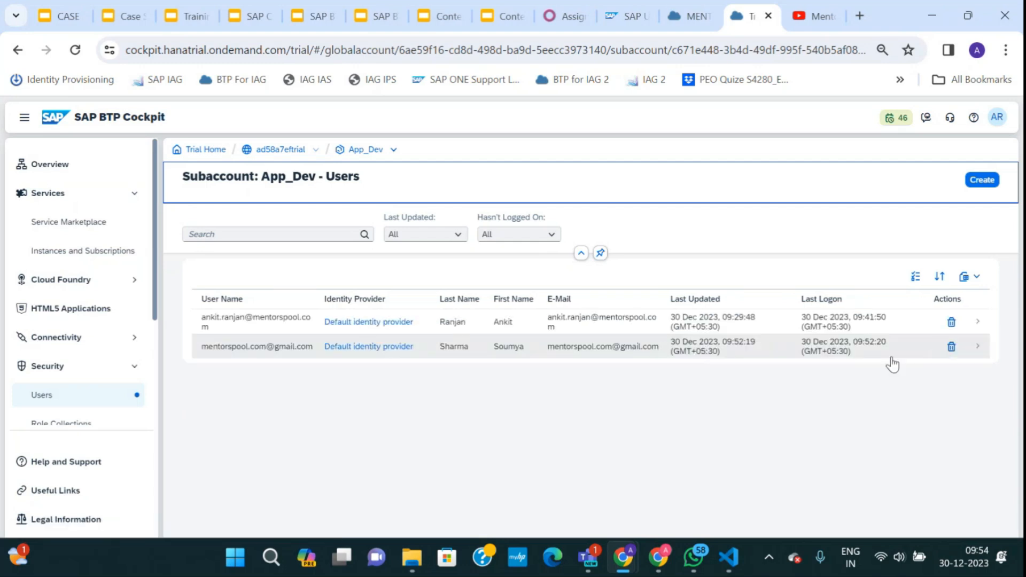
{"action": "left_click", "coordinate": [983, 348]}
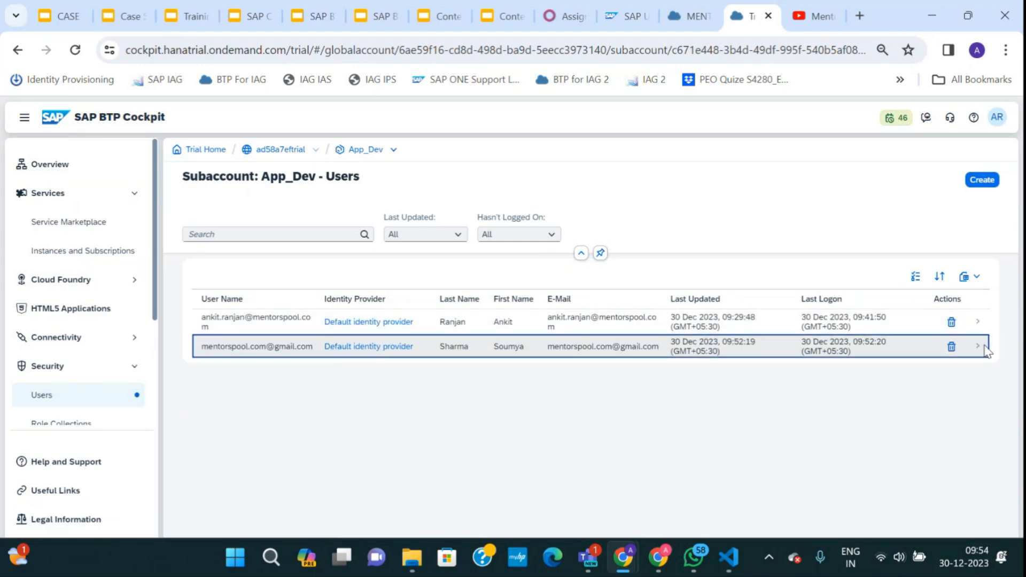
{"action": "scroll", "coordinate": [909, 412], "scroll_direction": "down", "scroll_amount": 5}
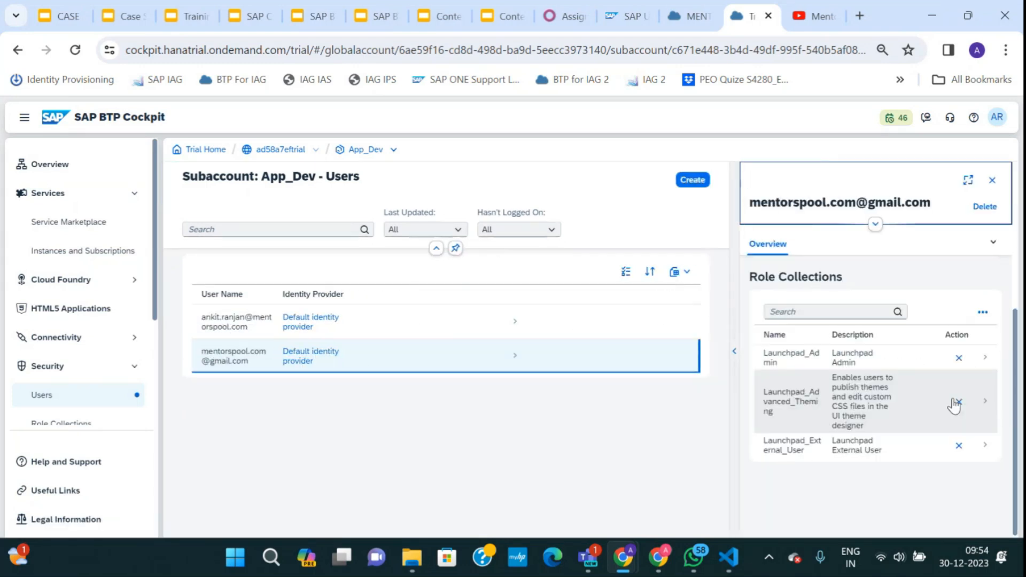
{"action": "left_click", "coordinate": [983, 313]}
{"action": "left_click", "coordinate": [915, 334]}
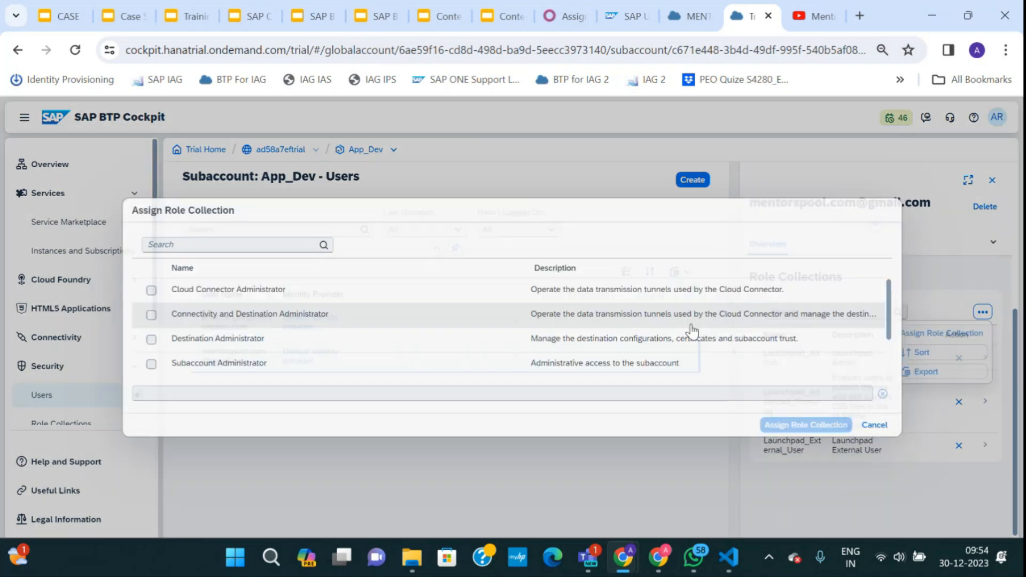
Assign Cloud Connector, Connectivity and Destination, Destination, Subaccount and Subaccount Service Administrator, plus Subaccount Viewer.
{"action": "left_click", "coordinate": [151, 290]}
{"action": "left_click", "coordinate": [151, 315]}
{"action": "left_click", "coordinate": [152, 339]}
{"action": "left_click", "coordinate": [152, 363]}
{"action": "scroll", "coordinate": [153, 347], "scroll_direction": "down", "scroll_amount": 2}
{"action": "left_click", "coordinate": [152, 337]}
{"action": "left_click", "coordinate": [152, 363]}
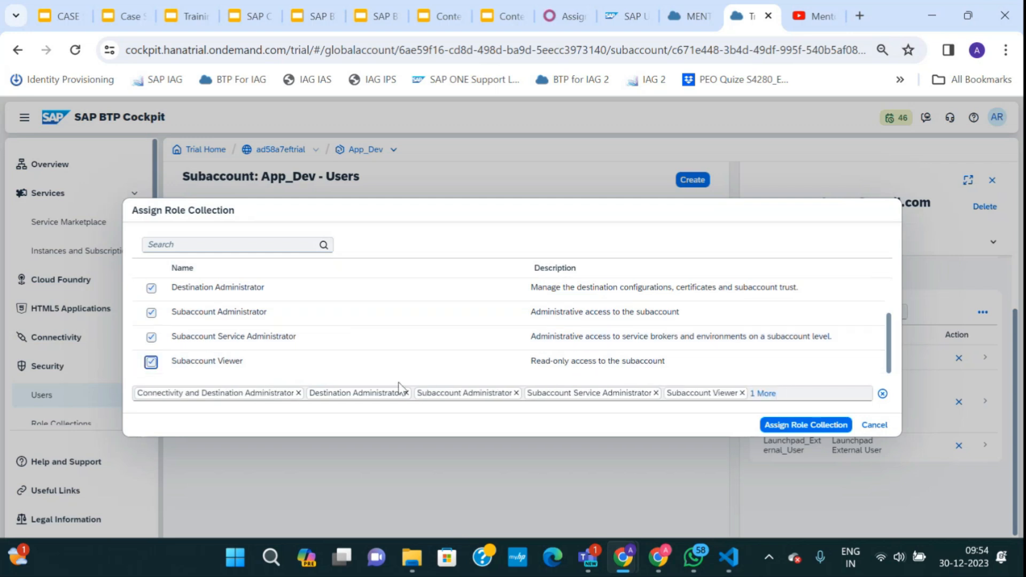
{"action": "left_click", "coordinate": [797, 427]}
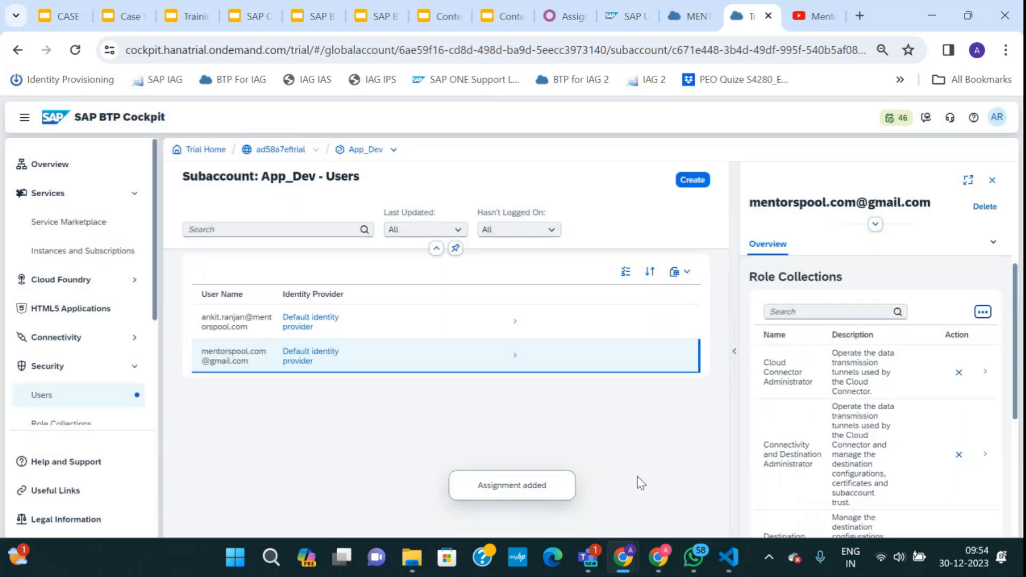
Sign out of the cockpit in the new user's incognito session.
{"action": "mouse_move", "coordinate": [651, 561]}
{"action": "left_click", "coordinate": [676, 473]}
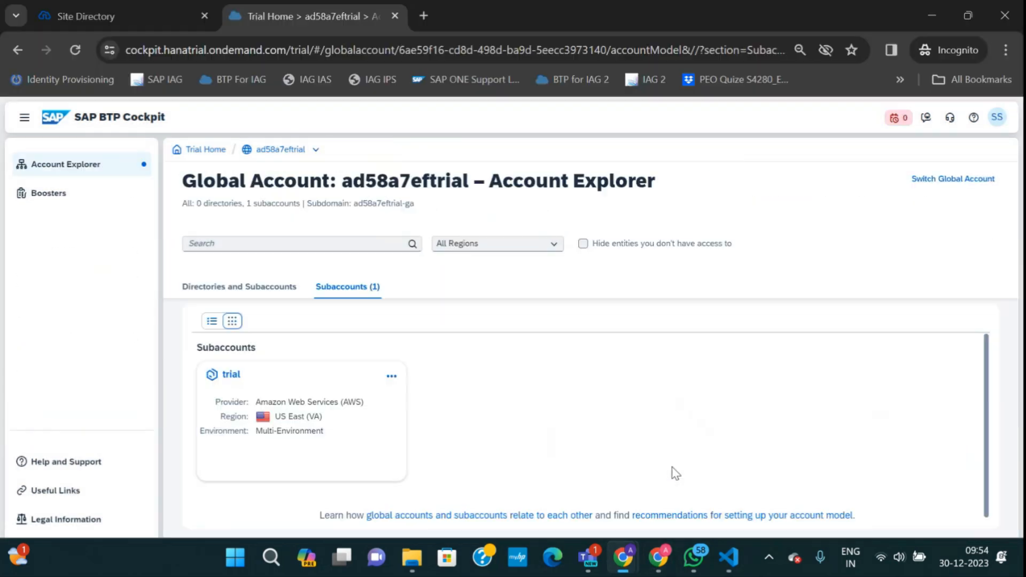
{"action": "left_click", "coordinate": [998, 117]}
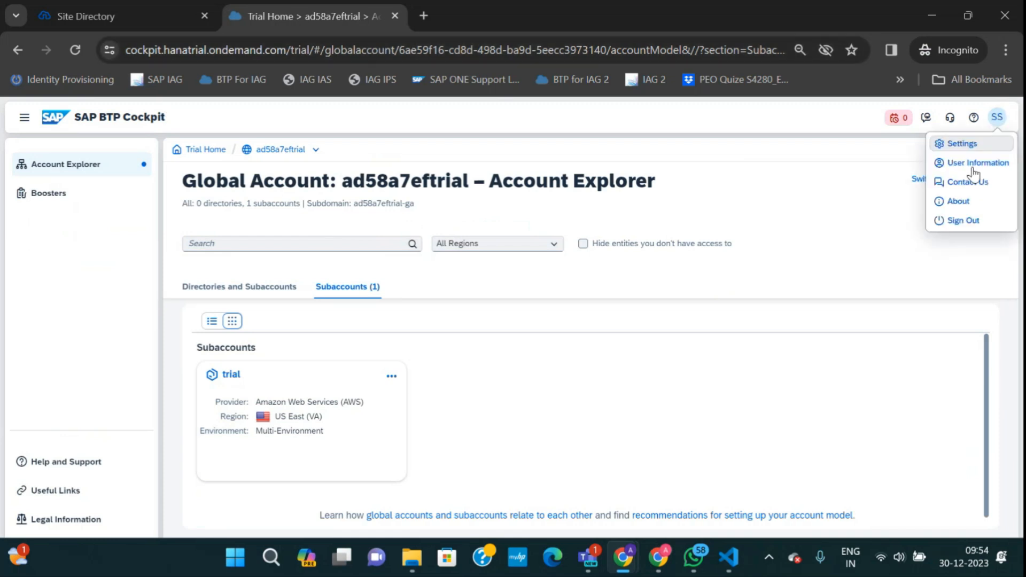
{"action": "left_click", "coordinate": [948, 223]}
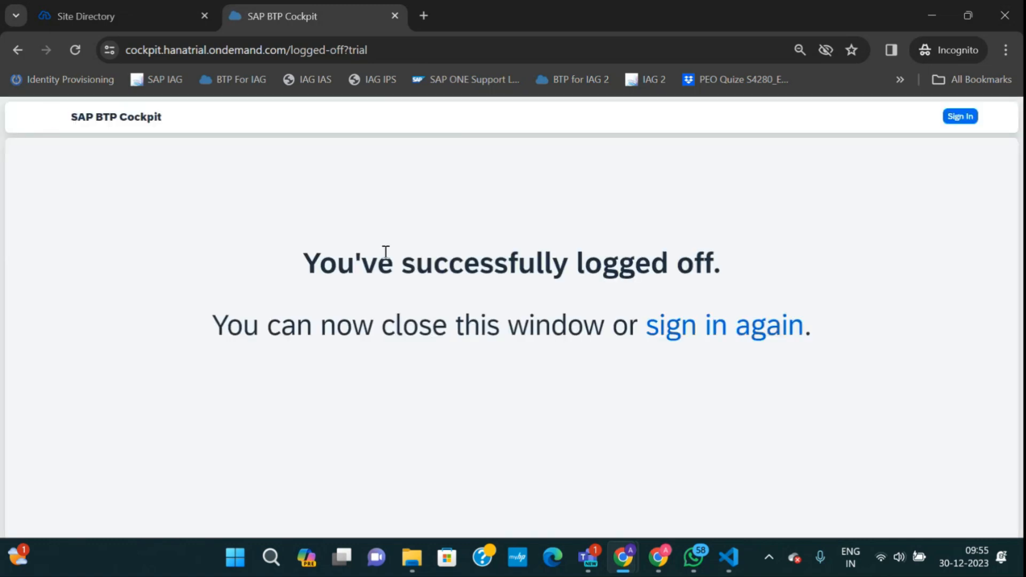
Sign in again with the prefilled account and the account password.
{"action": "left_click", "coordinate": [691, 326]}
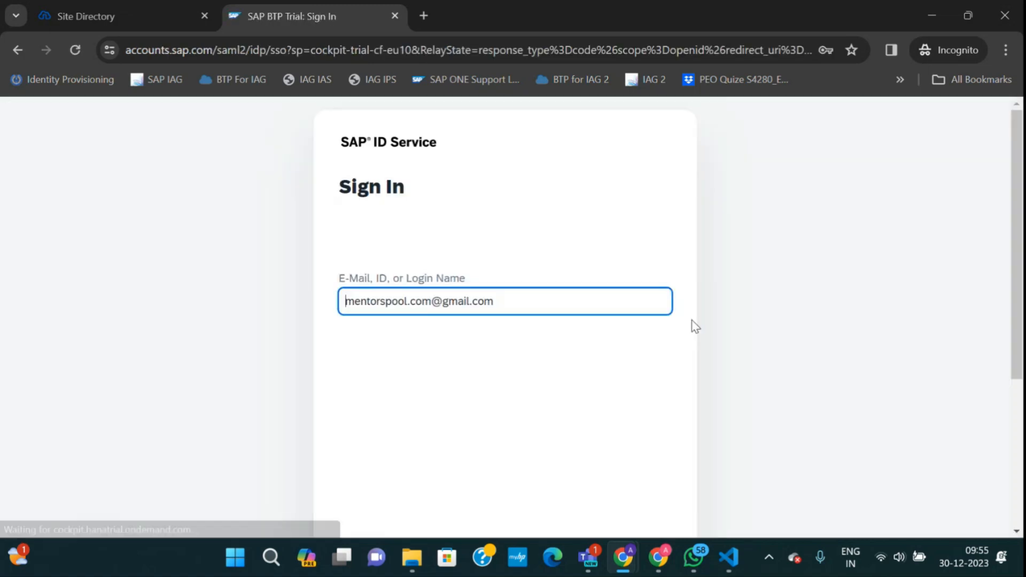
{"action": "scroll", "coordinate": [525, 348], "scroll_direction": "down", "scroll_amount": 5}
{"action": "left_click", "coordinate": [642, 397]}
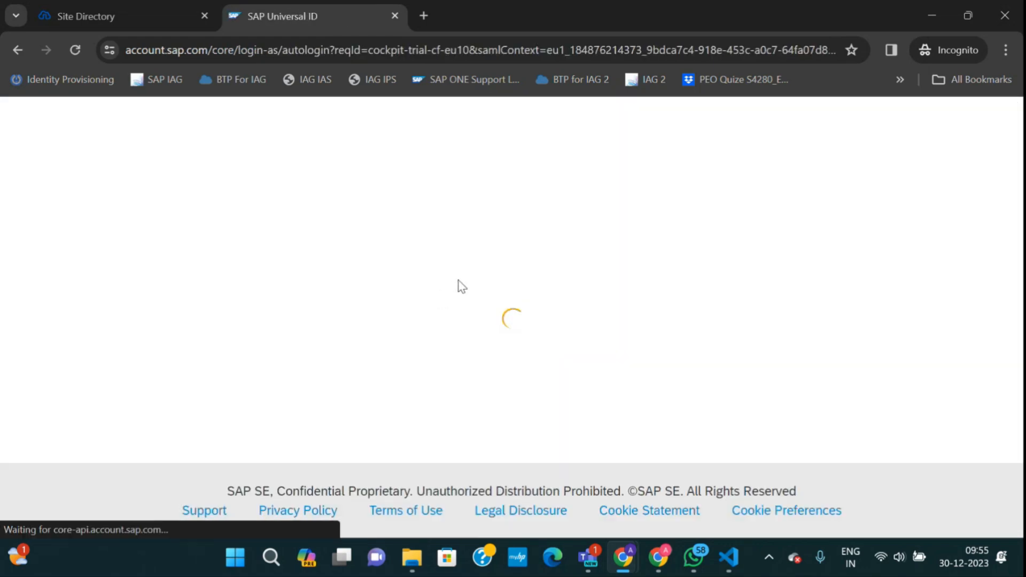
{"action": "scroll", "coordinate": [481, 332], "scroll_direction": "down", "scroll_amount": 3}
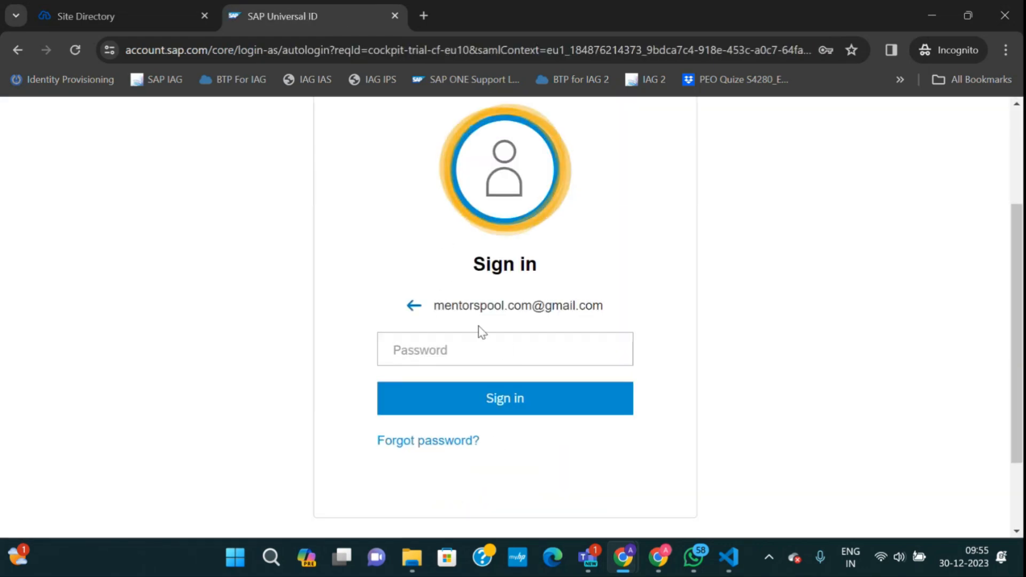
{"action": "scroll", "coordinate": [433, 385], "scroll_direction": "up", "scroll_amount": 3}
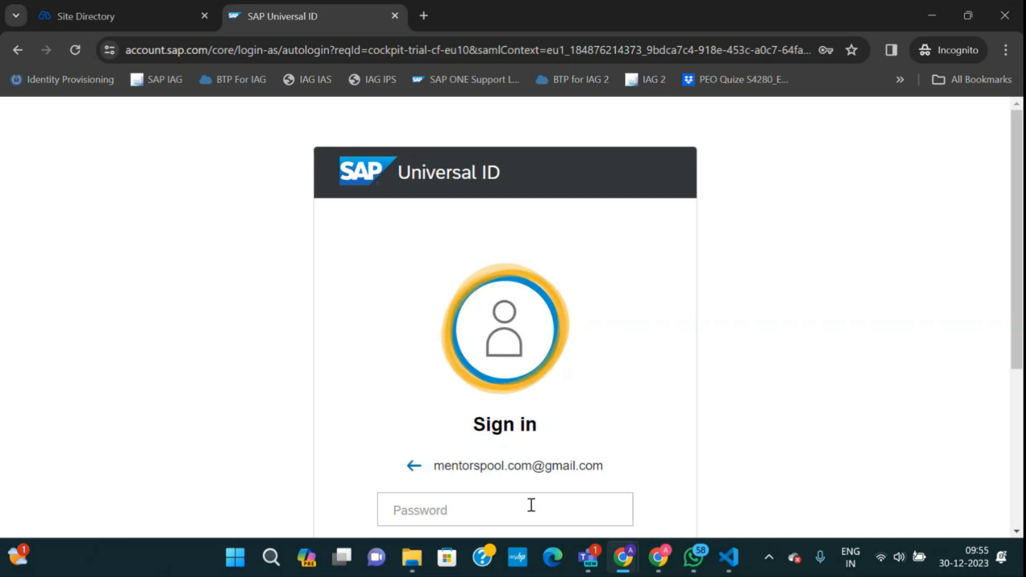
{"action": "left_click", "coordinate": [477, 503]}
{"action": "type", "text": "•••••"}
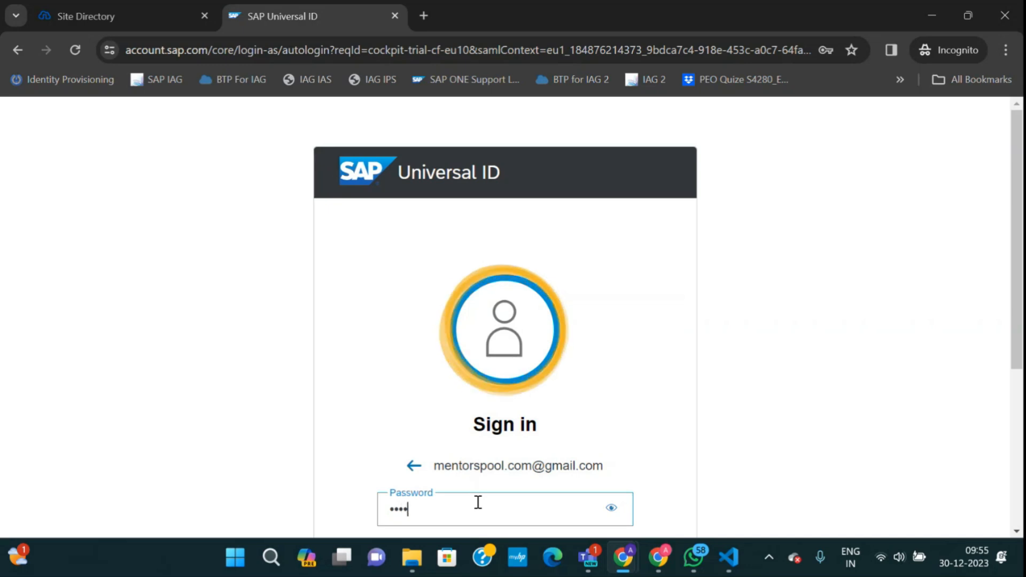
{"action": "type", "text": "•••"}
{"action": "scroll", "coordinate": [481, 470], "scroll_direction": "down", "scroll_amount": 3}
{"action": "left_click", "coordinate": [499, 410]}
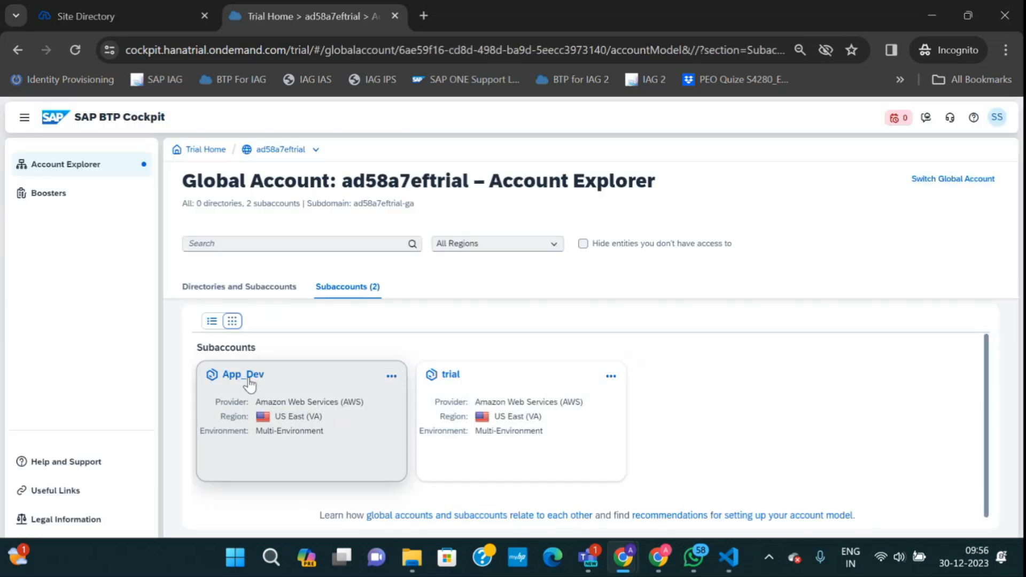
Open App_Dev as the new user, review its Overview, then return to the admin window.
{"action": "left_click", "coordinate": [249, 381]}
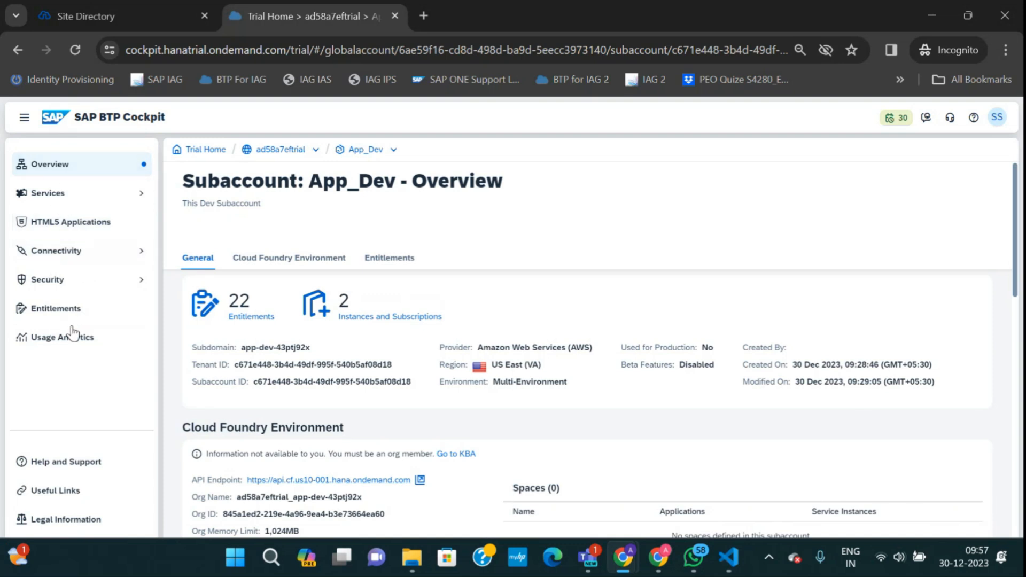
{"action": "mouse_move", "coordinate": [615, 556]}
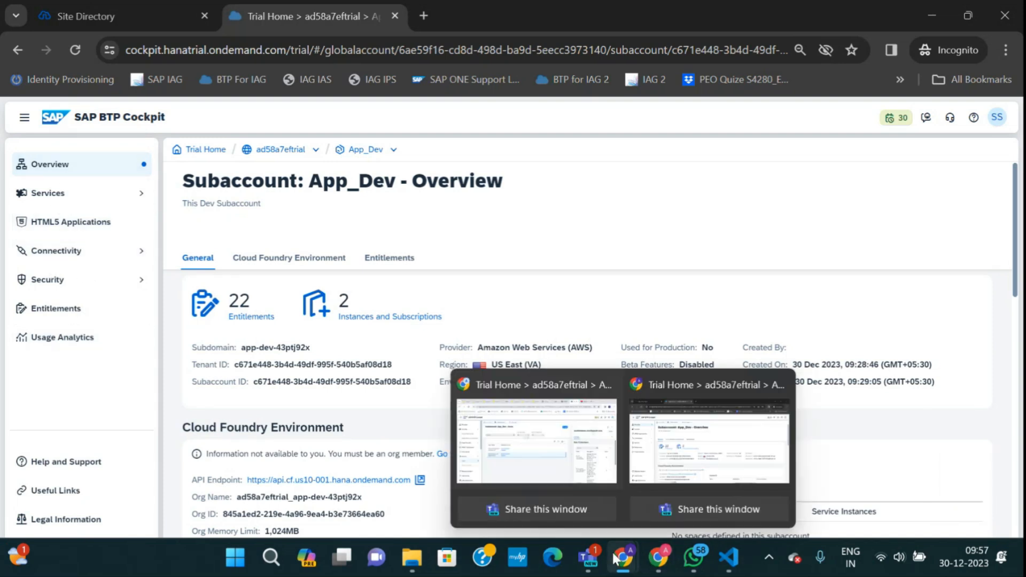
{"action": "left_click", "coordinate": [536, 438]}
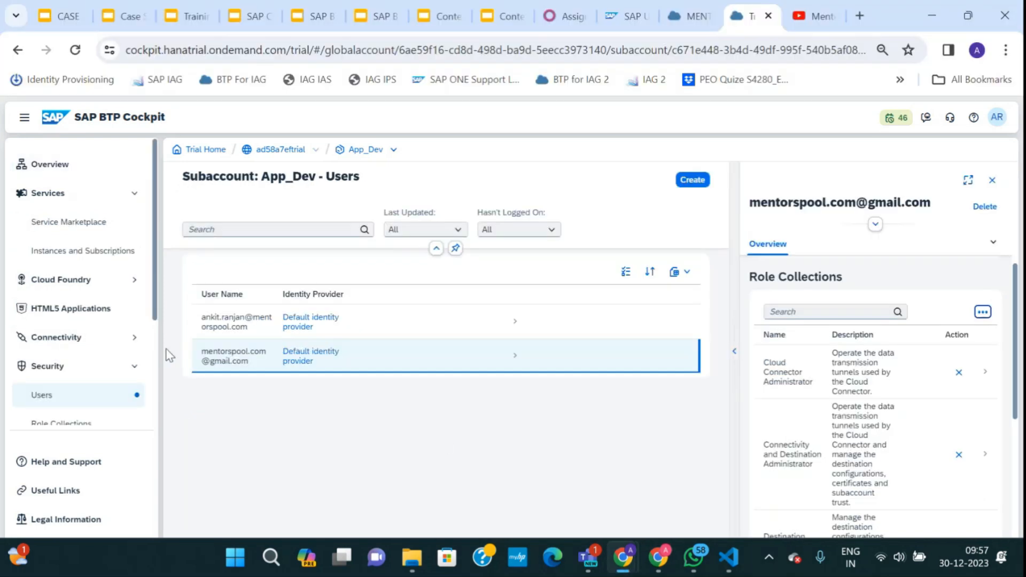
Add the new user's e-mail to App_Dev's Org Members with the Org Manager role.
{"action": "left_click", "coordinate": [72, 287]}
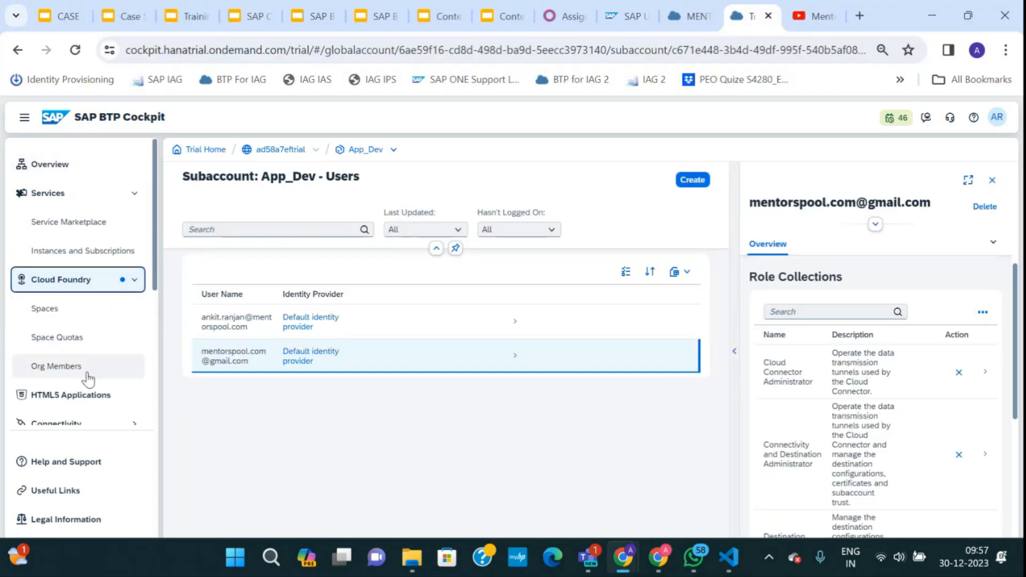
{"action": "left_click", "coordinate": [85, 375]}
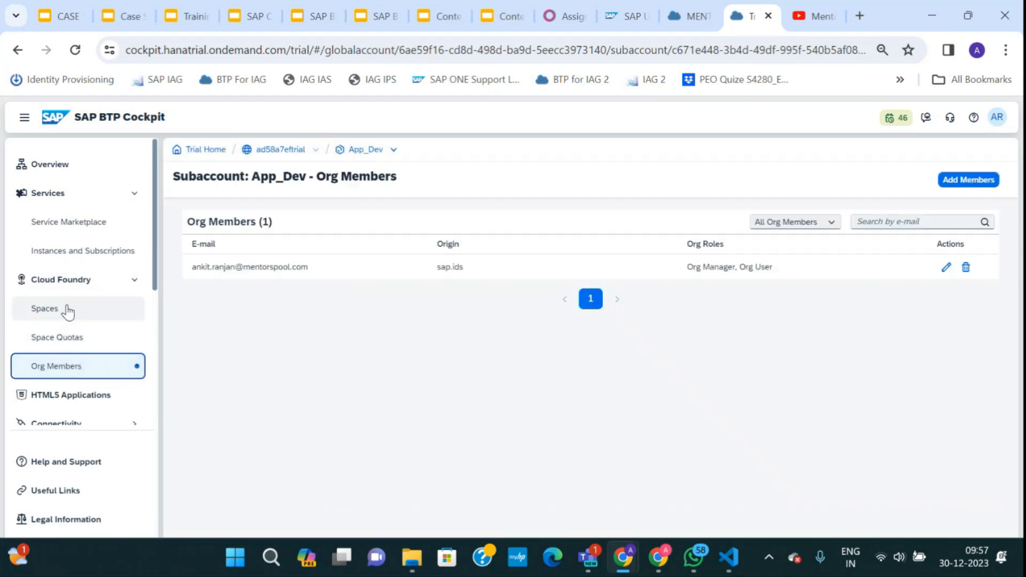
{"action": "left_click", "coordinate": [960, 192]}
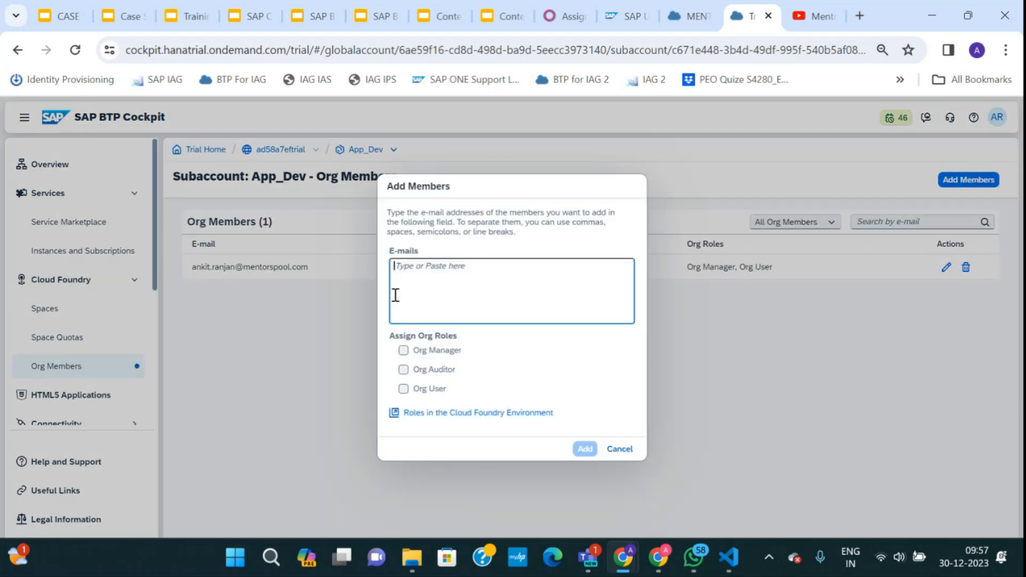
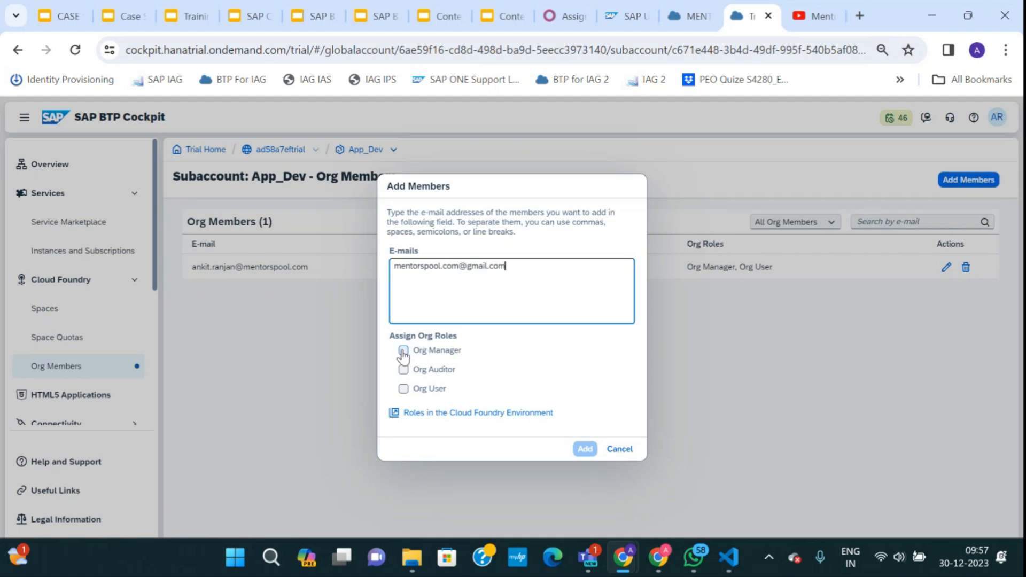
{"action": "left_click", "coordinate": [404, 350]}
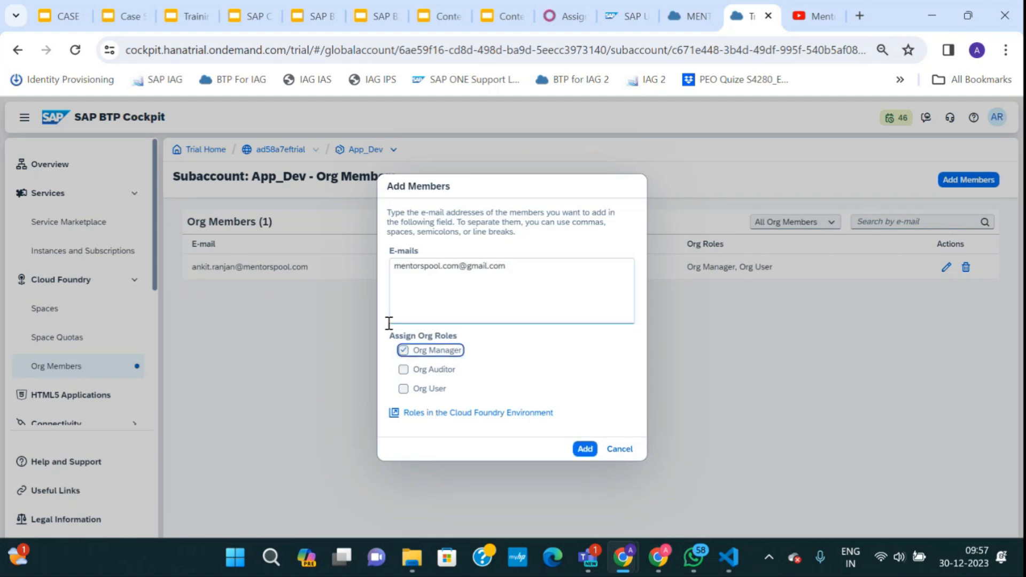
{"action": "left_click", "coordinate": [586, 450]}
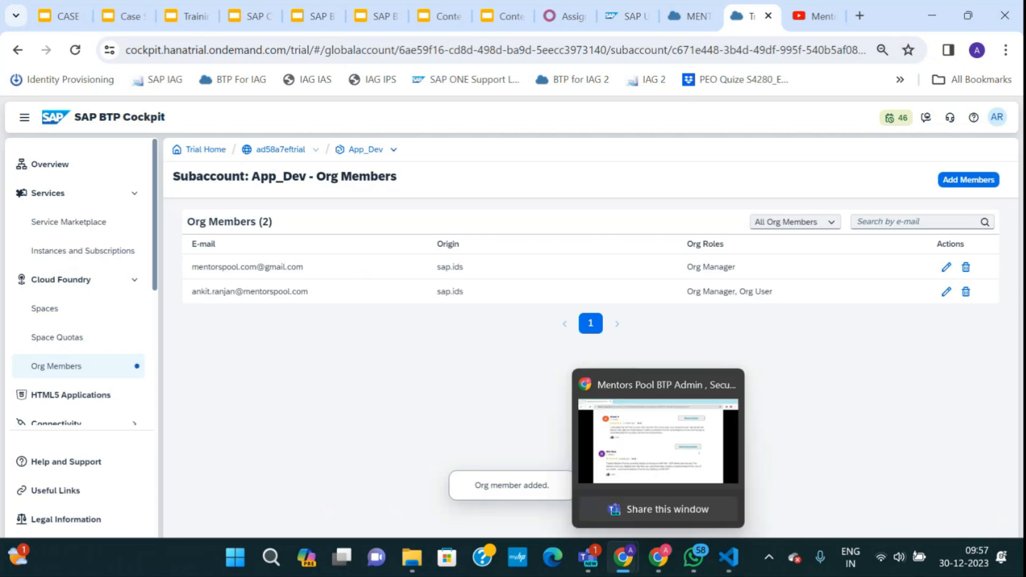
In the new user's window, reload and browse App_Dev's Org Members, Spaces and Space Quotas pages.
{"action": "mouse_move", "coordinate": [623, 557]}
{"action": "left_click", "coordinate": [667, 476]}
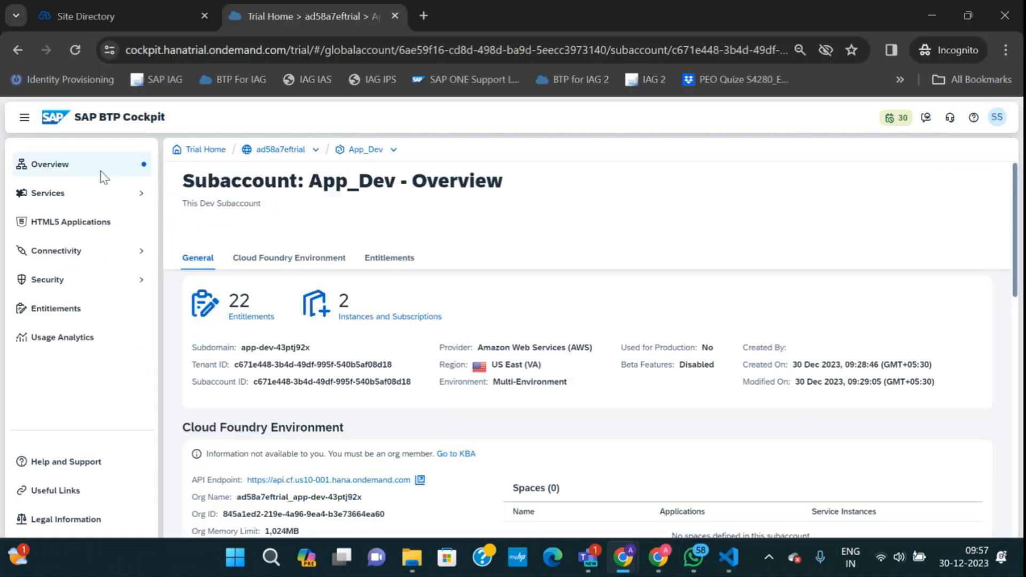
{"action": "left_click", "coordinate": [76, 50]}
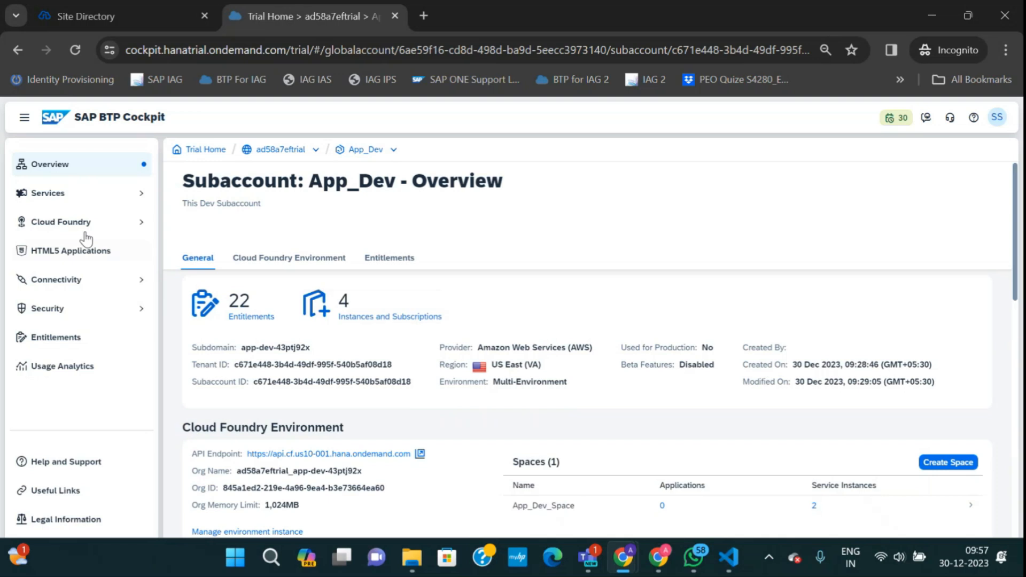
{"action": "left_click", "coordinate": [88, 227]}
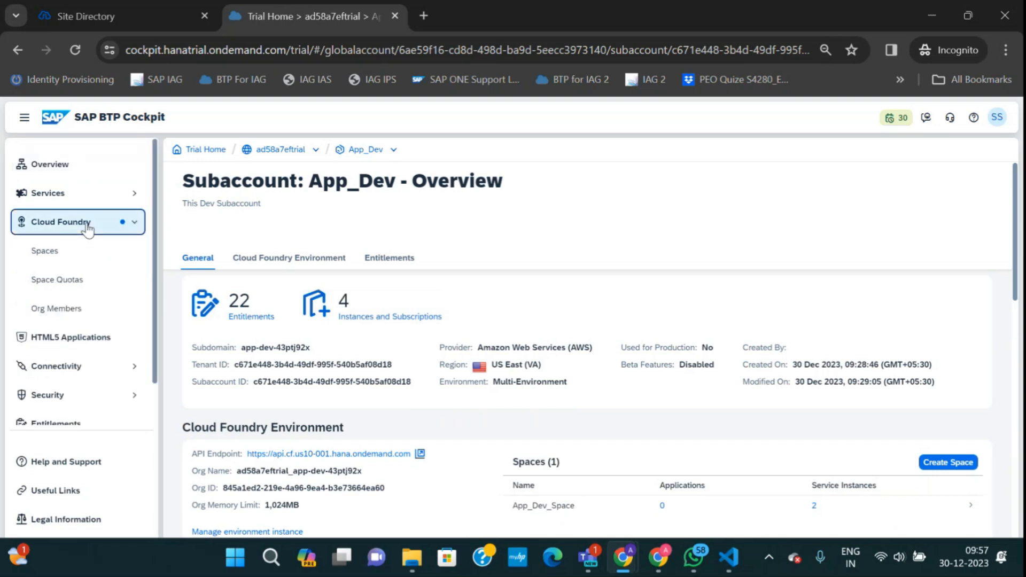
{"action": "left_click", "coordinate": [58, 307]}
{"action": "left_click", "coordinate": [53, 256]}
{"action": "left_click", "coordinate": [61, 280]}
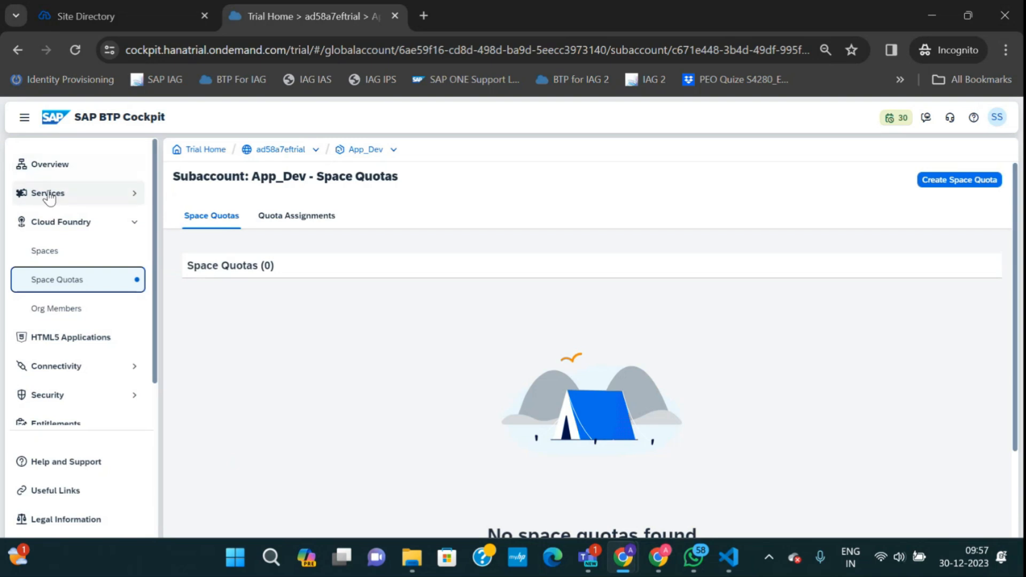
From the Spaces list, open the App_Dev_Space space.
{"action": "scroll", "coordinate": [74, 342], "scroll_direction": "down", "scroll_amount": 1}
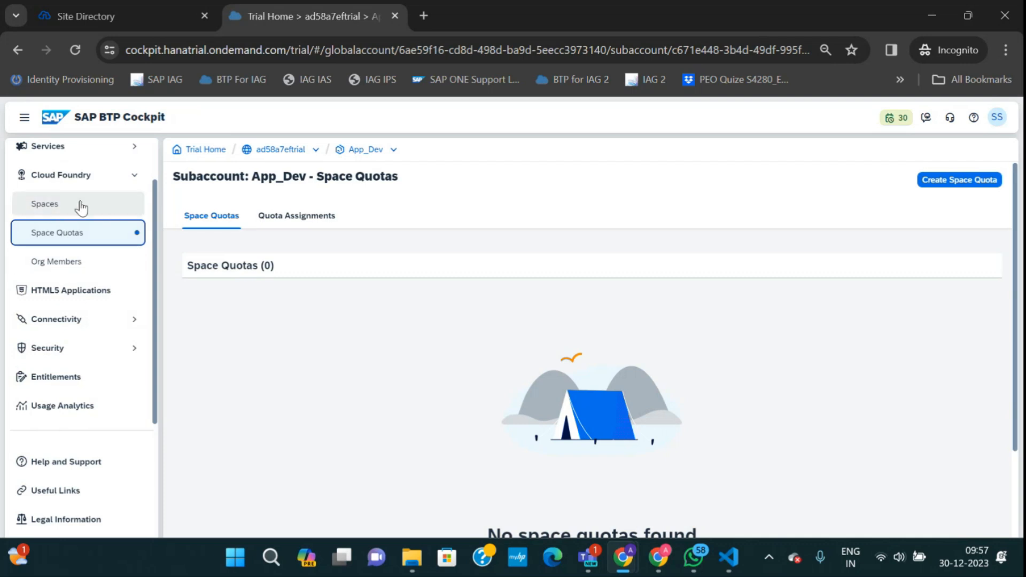
{"action": "scroll", "coordinate": [78, 277], "scroll_direction": "up", "scroll_amount": 1}
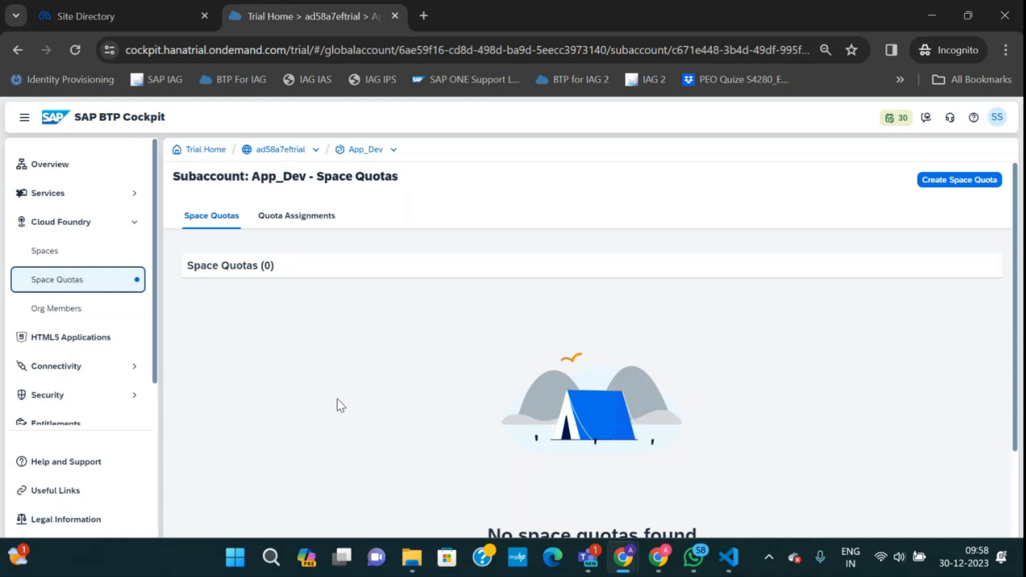
{"action": "left_click", "coordinate": [38, 254]}
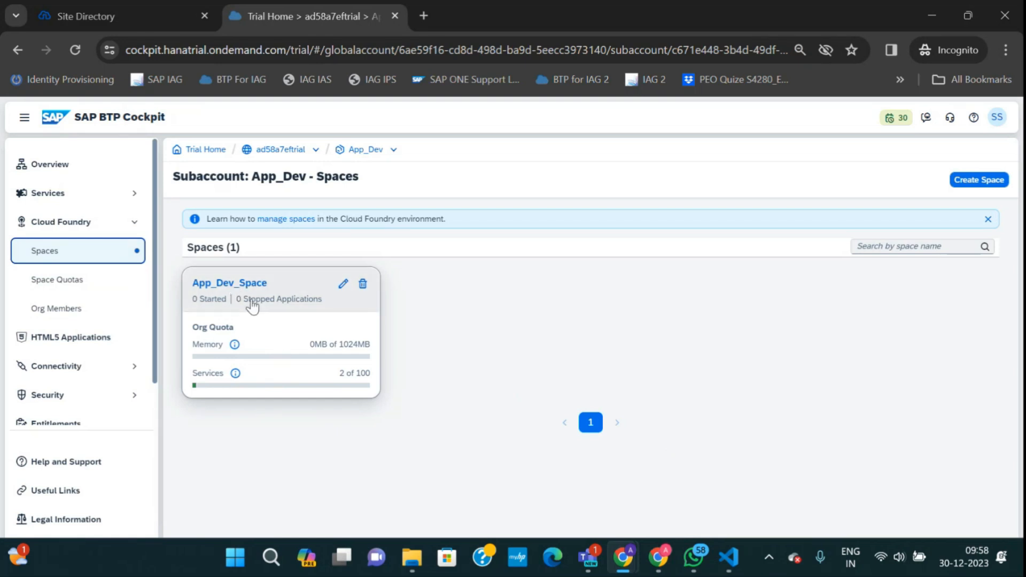
{"action": "left_click", "coordinate": [235, 291]}
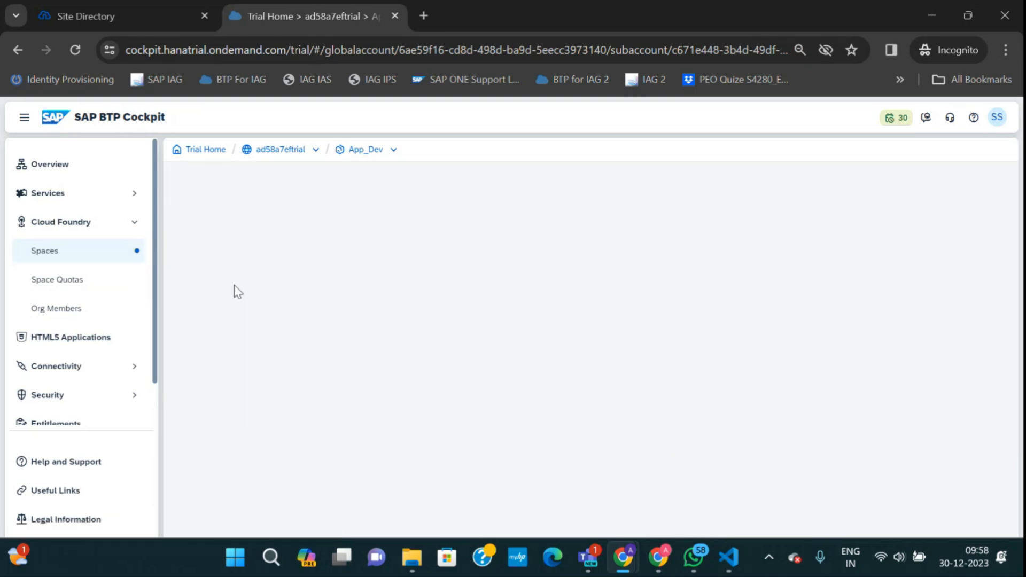
Check App_Dev_Space's member and its Space Developer and Space Manager roles without changes, then return to the org-members window.
{"action": "left_click", "coordinate": [80, 342]}
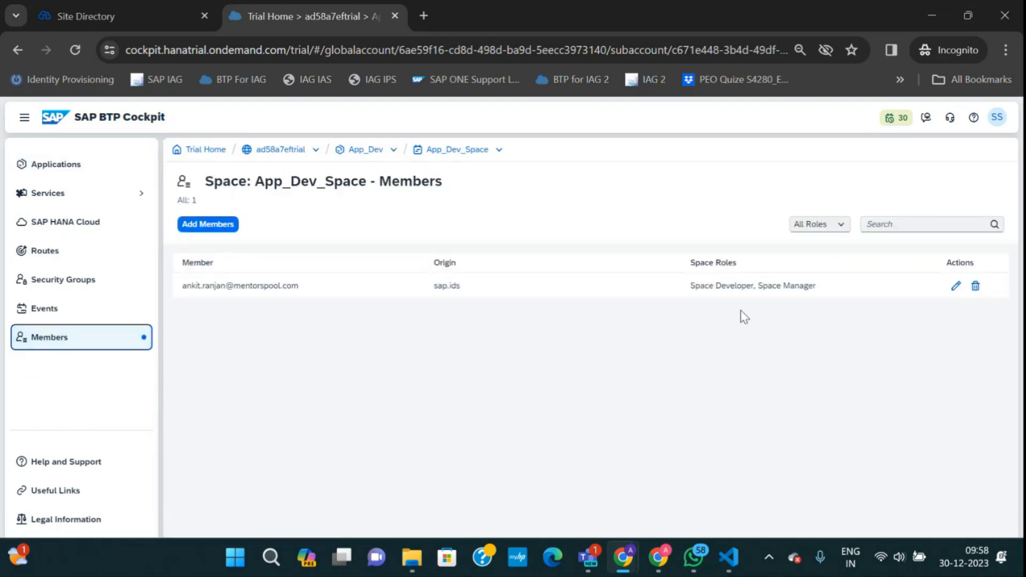
{"action": "left_click", "coordinate": [956, 286]}
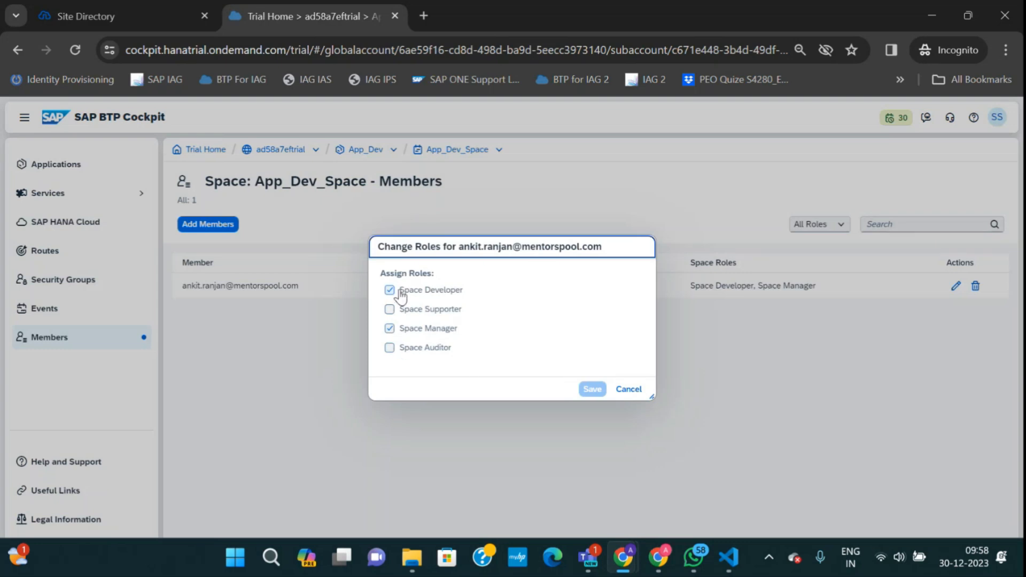
{"action": "left_click", "coordinate": [630, 388]}
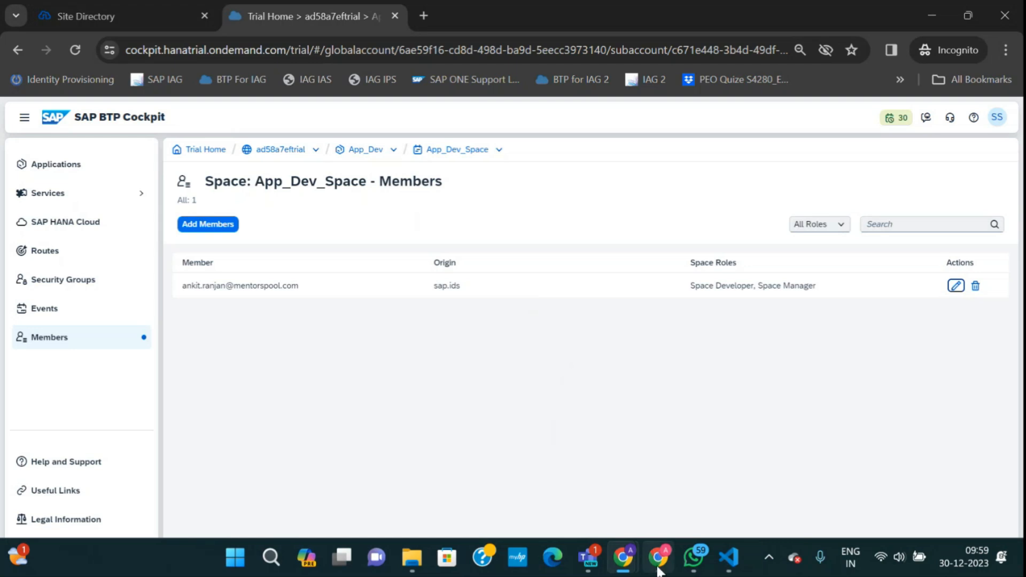
{"action": "mouse_move", "coordinate": [661, 564]}
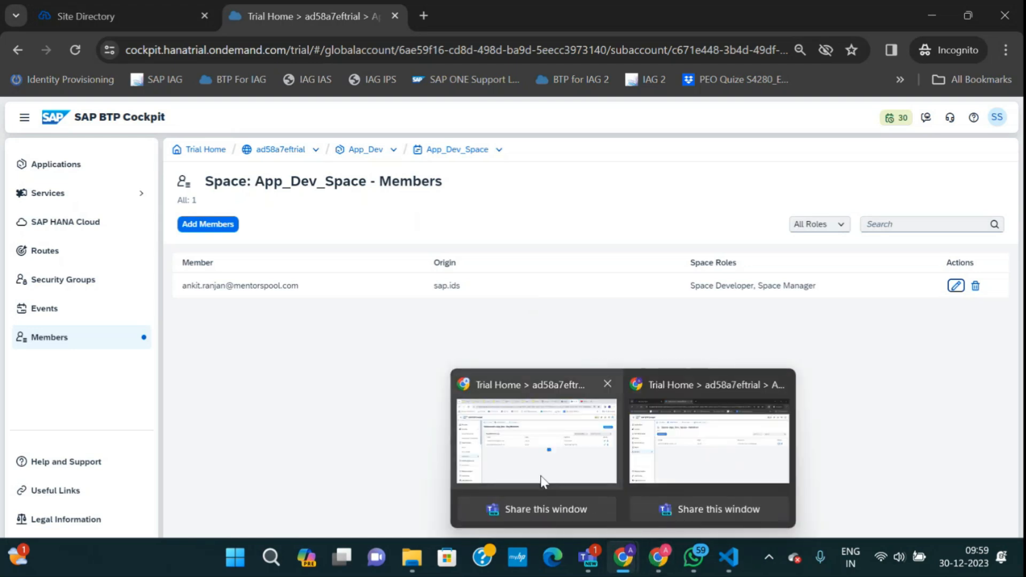
{"action": "left_click", "coordinate": [533, 466]}
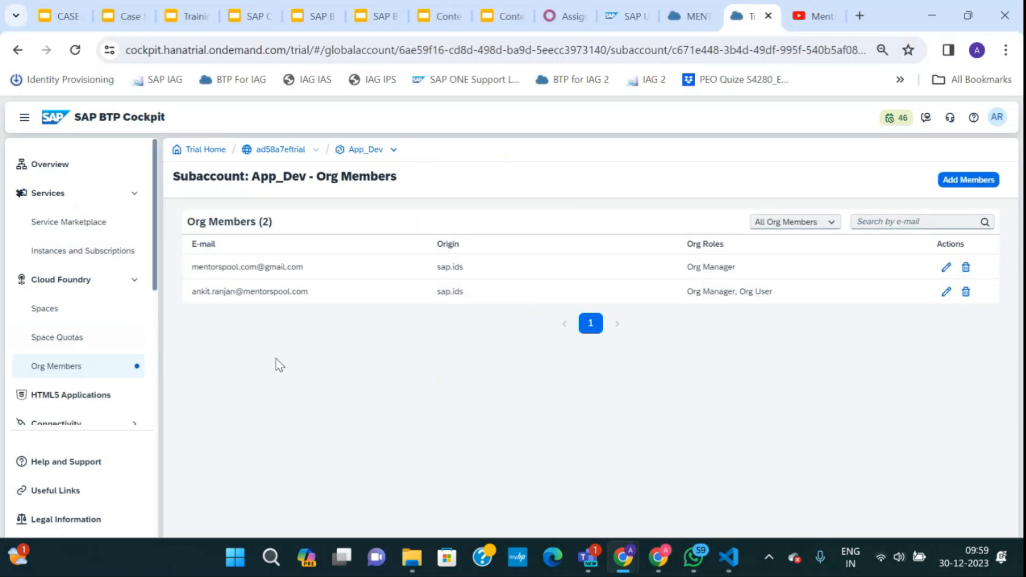
Switch to the Case Study Supporting Slides tab showing the BTP Account Model - Type 1 slide.
{"action": "left_click", "coordinate": [120, 17]}
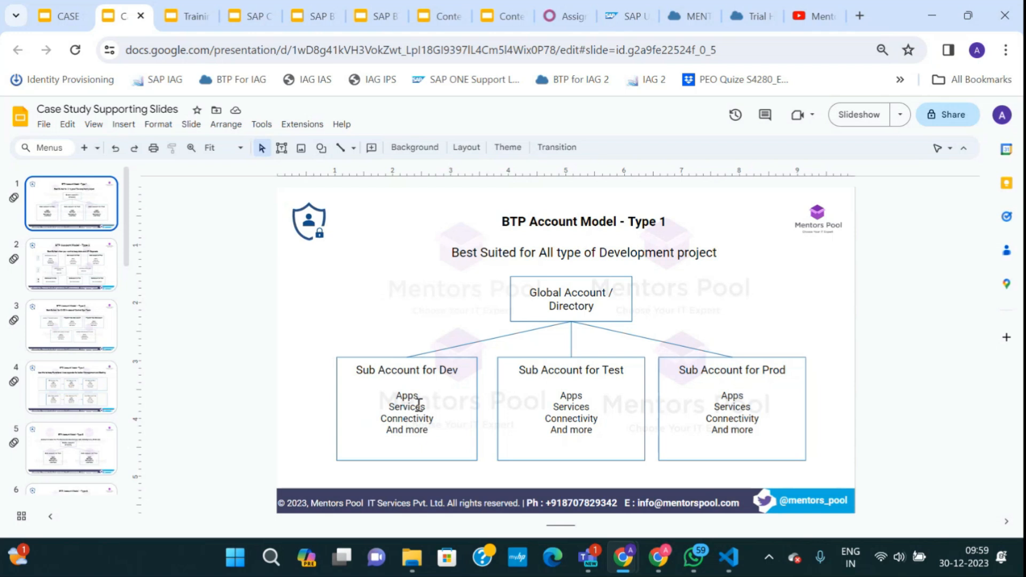
View slide 6 of the BTP Admin case study deck, then go back to the session-expired cockpit tab.
{"action": "left_click", "coordinate": [67, 21]}
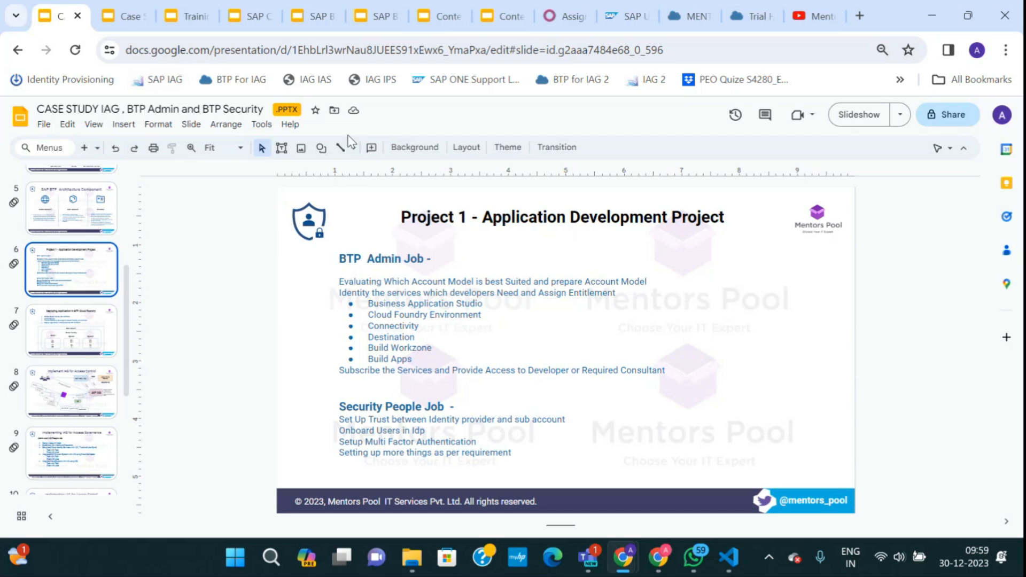
{"action": "left_click", "coordinate": [687, 16]}
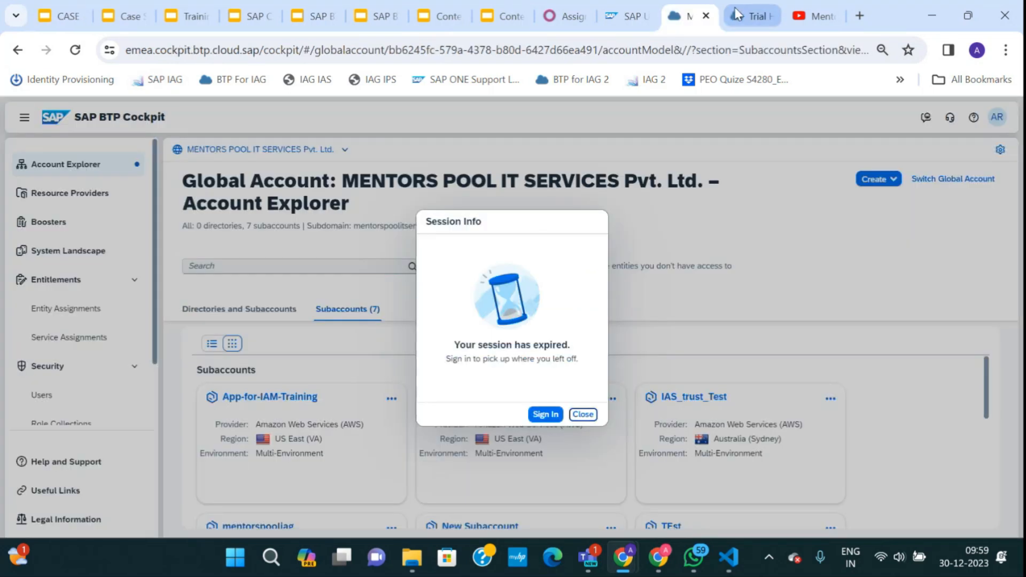
In the trial cockpit tab, open Users under Security for App_Dev, showing its two members.
{"action": "left_click", "coordinate": [737, 15]}
{"action": "scroll", "coordinate": [72, 307], "scroll_direction": "down", "scroll_amount": 3}
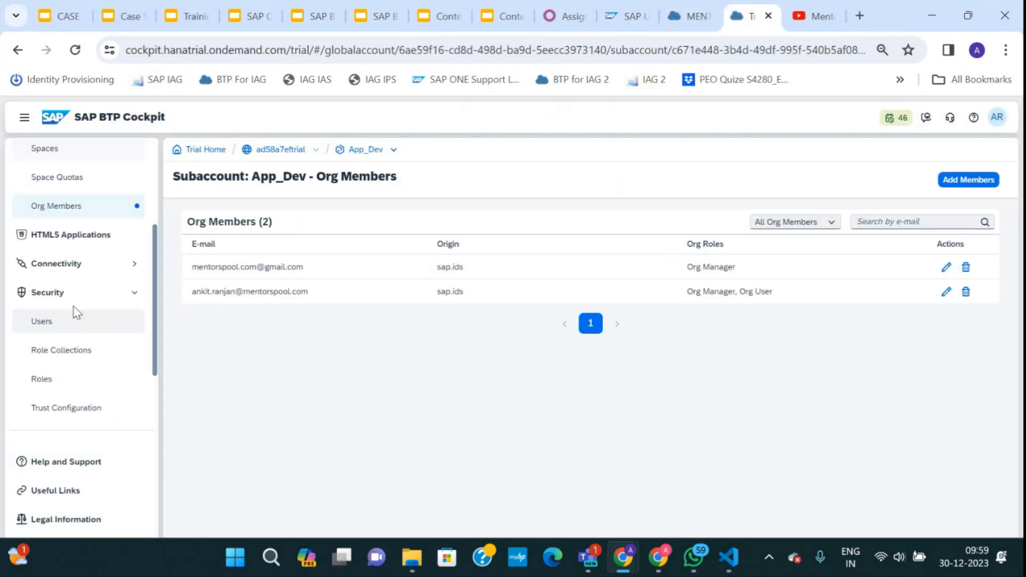
{"action": "left_click", "coordinate": [59, 323]}
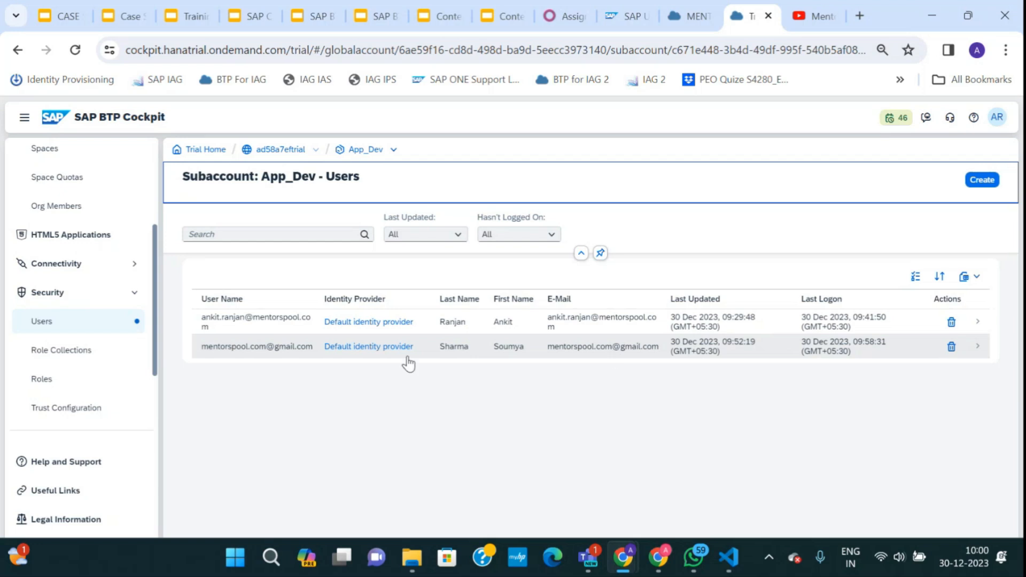
{"action": "left_click", "coordinate": [982, 180]}
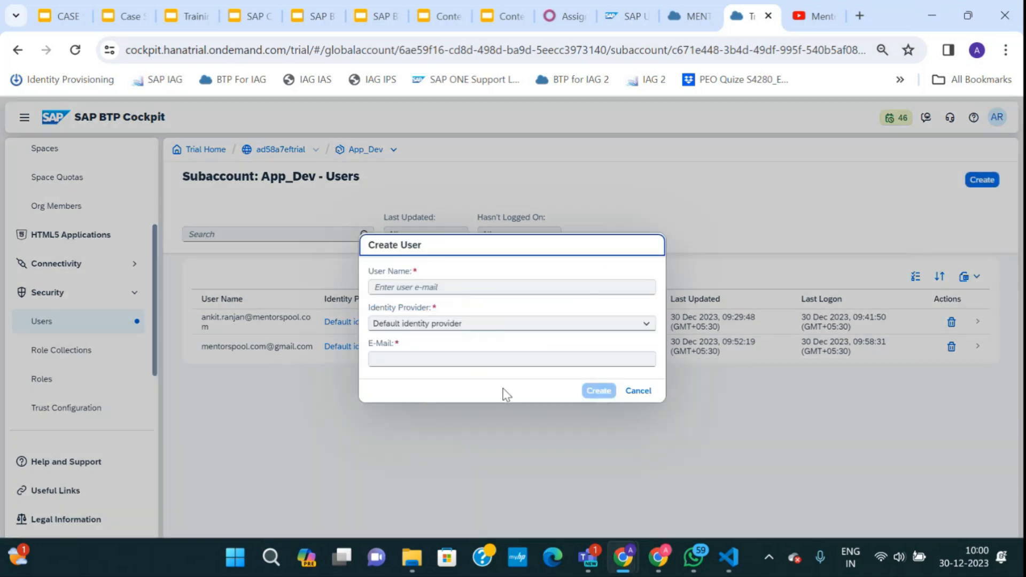
{"action": "left_click", "coordinate": [407, 288]}
{"action": "left_click", "coordinate": [405, 288]}
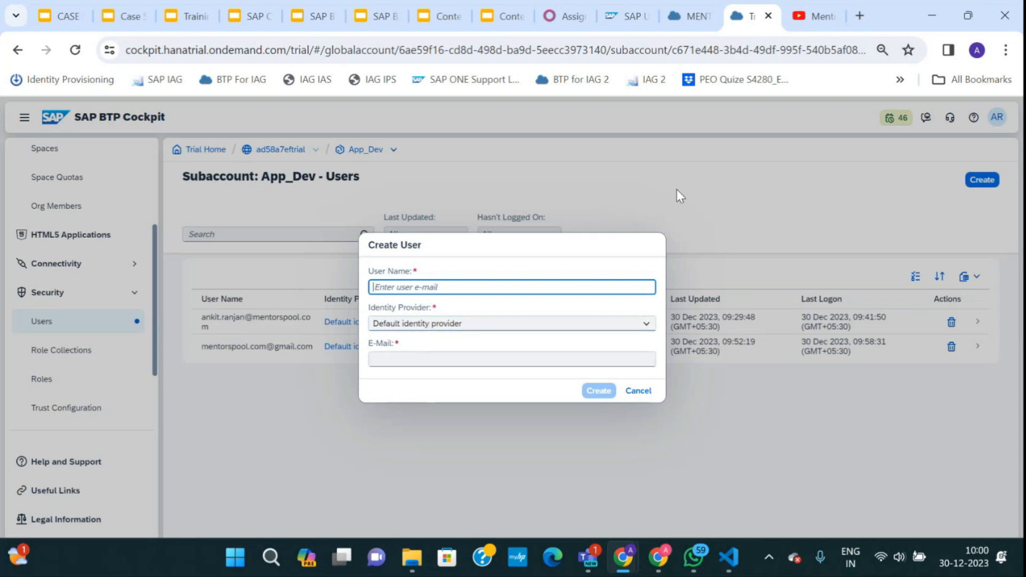
{"action": "left_click", "coordinate": [638, 391]}
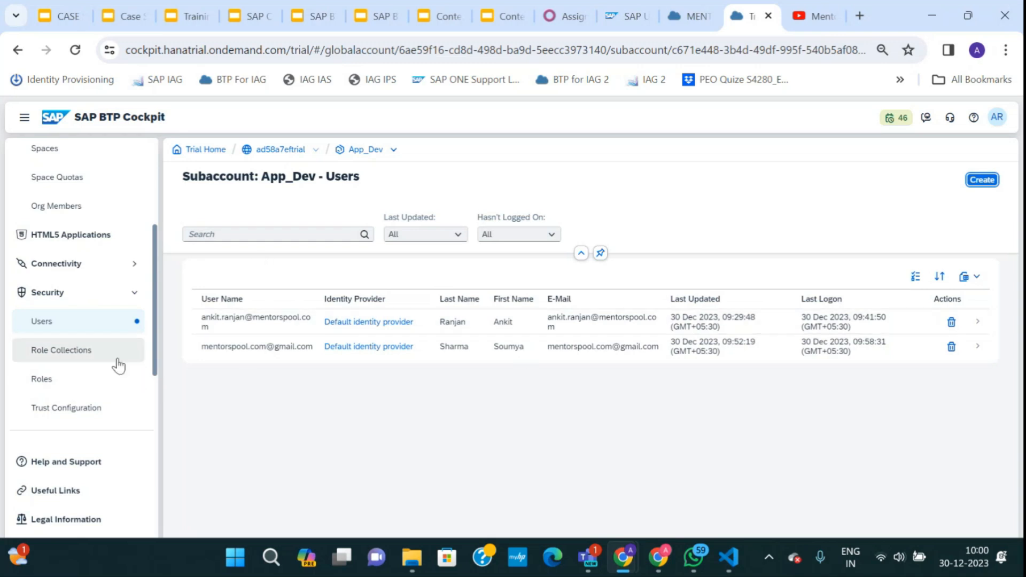
Go from ad58a7eftrial into the trial subaccount's Instances and Subscriptions and highlight Cloud Identity Services.
{"action": "scroll", "coordinate": [115, 353], "scroll_direction": "down", "scroll_amount": 3}
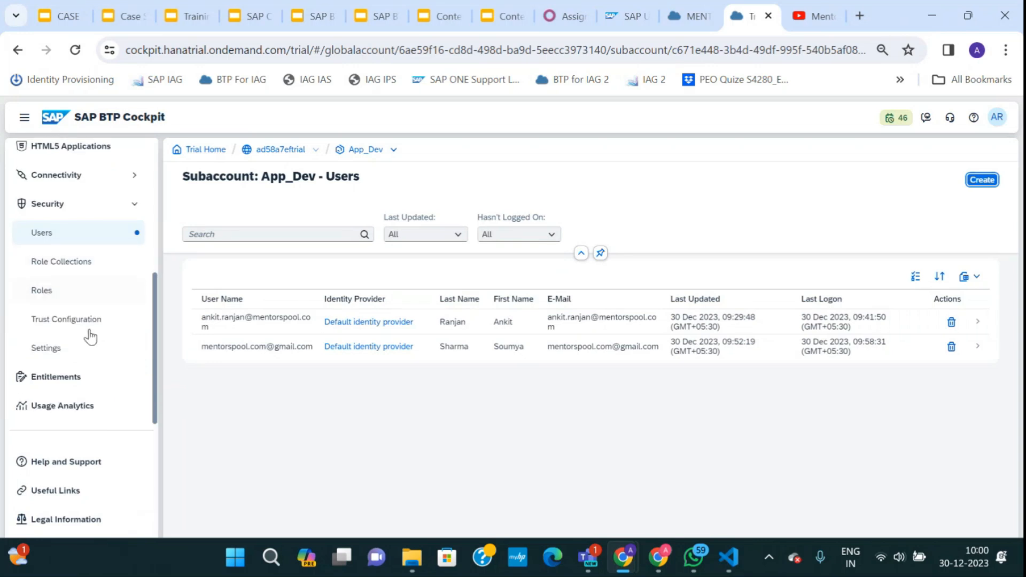
{"action": "double_click", "coordinate": [286, 152]}
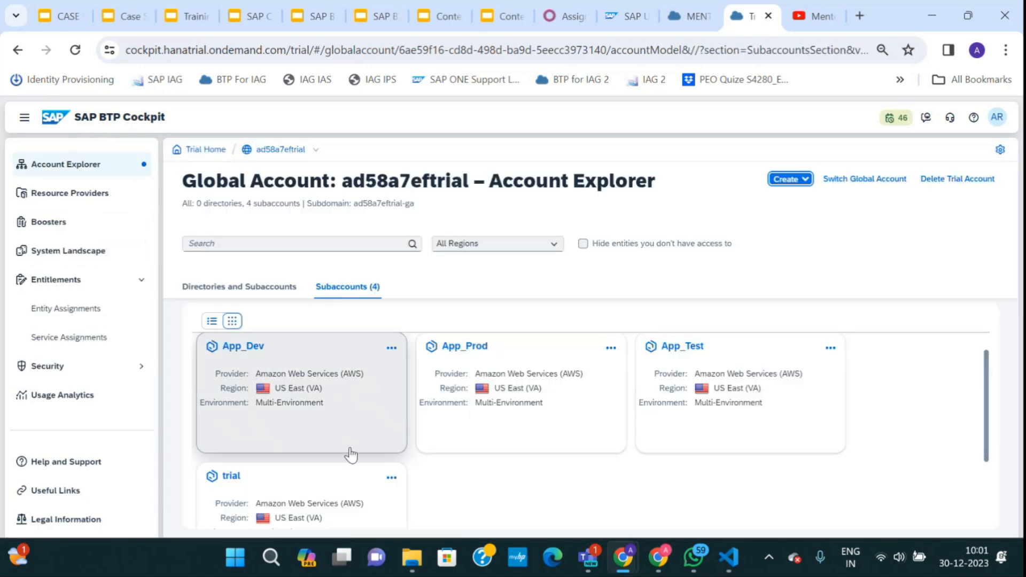
{"action": "left_click", "coordinate": [230, 481]}
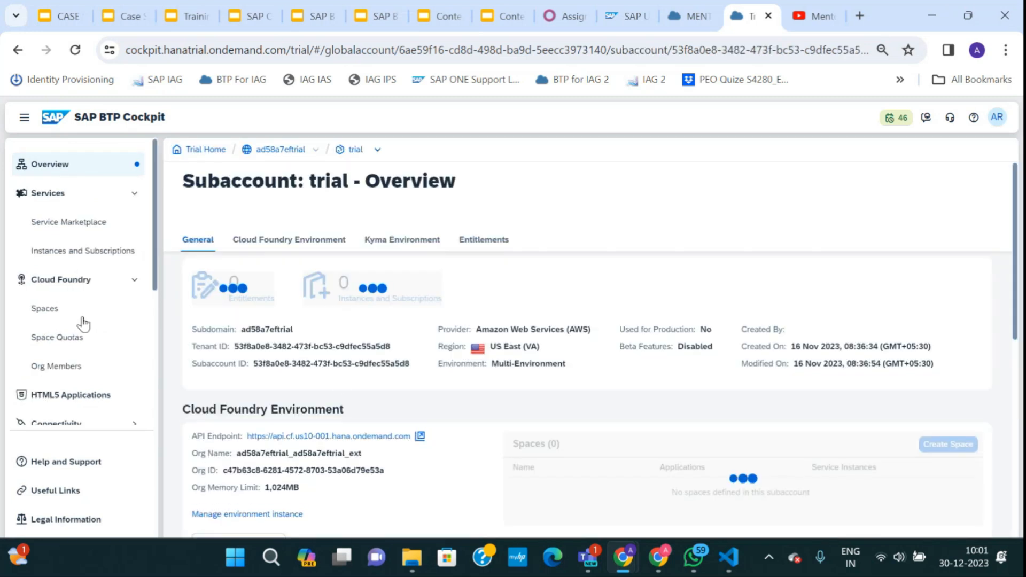
{"action": "left_click", "coordinate": [67, 252]}
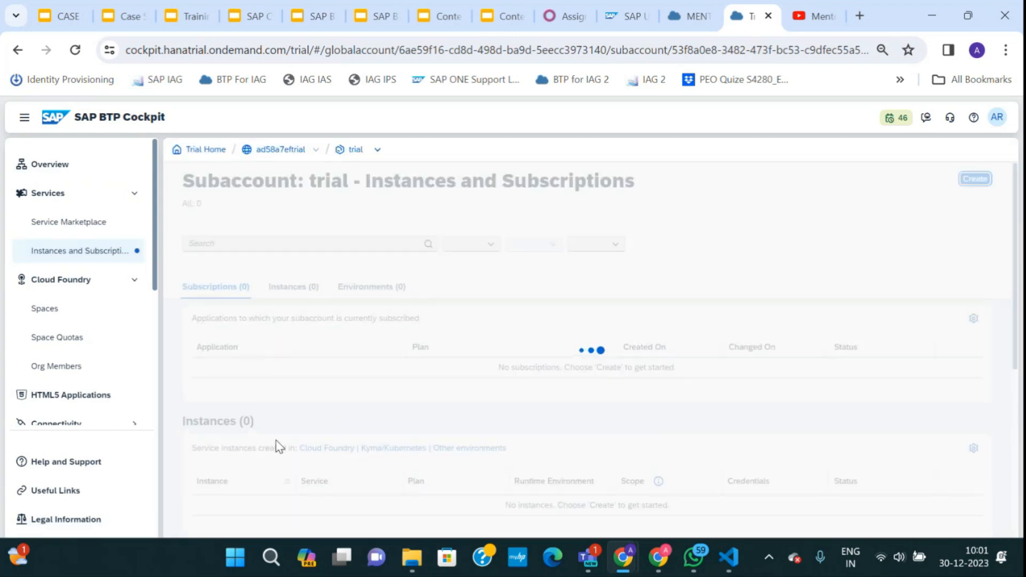
{"action": "left_click_drag", "start_coordinate": [317, 369], "coordinate": [210, 367]}
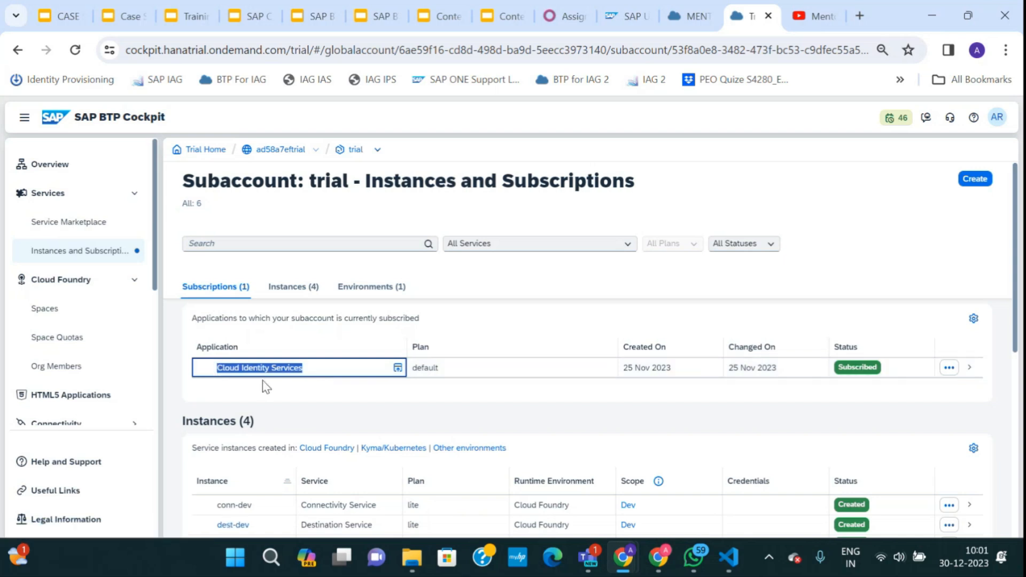
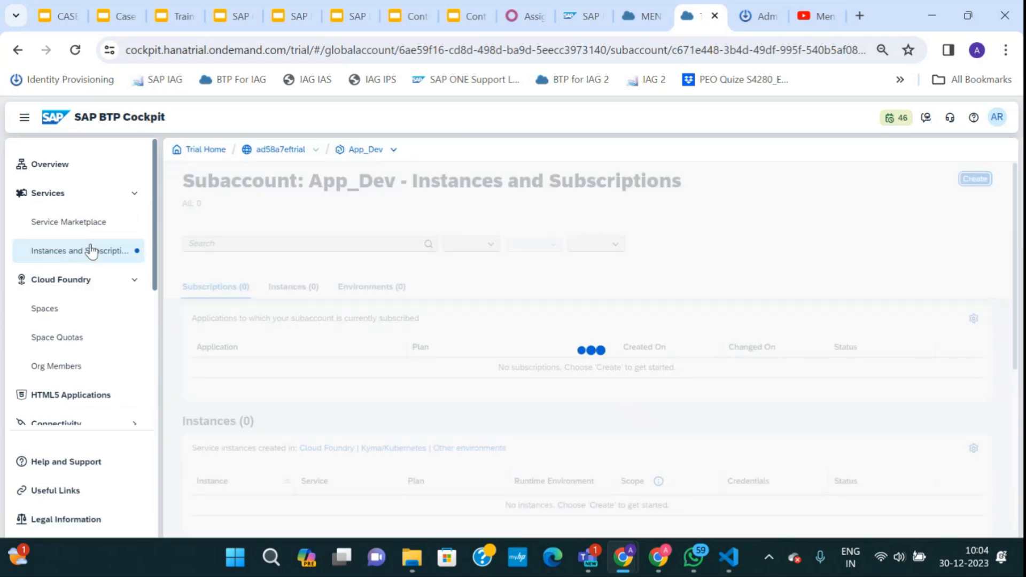
Copy the SAP Build Work Zone subscription link address and bring up the incognito window.
{"action": "triple_click", "coordinate": [275, 369]}
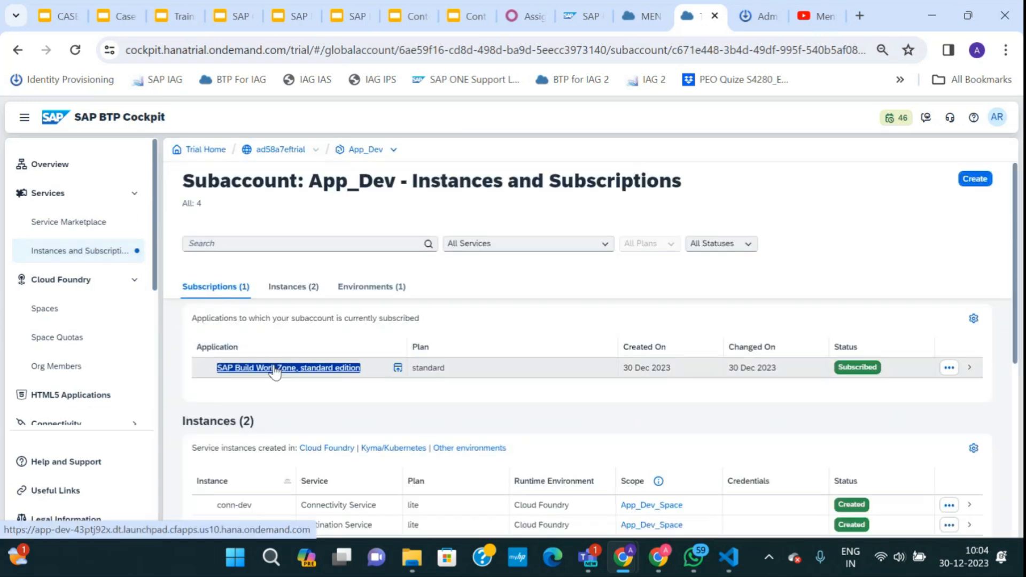
{"action": "right_click", "coordinate": [275, 369]}
{"action": "left_click", "coordinate": [316, 291]}
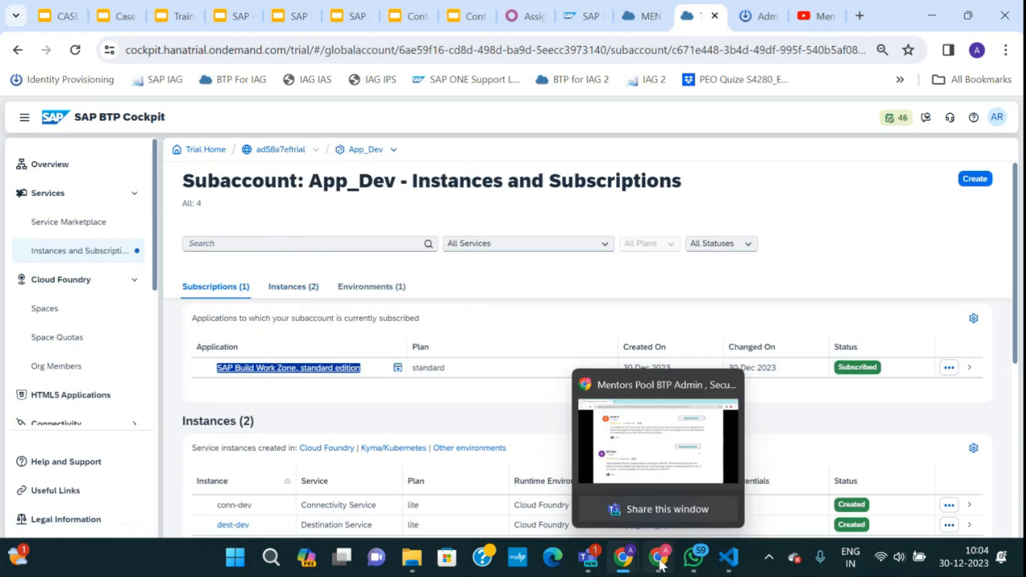
{"action": "mouse_move", "coordinate": [626, 558]}
{"action": "left_click", "coordinate": [664, 483]}
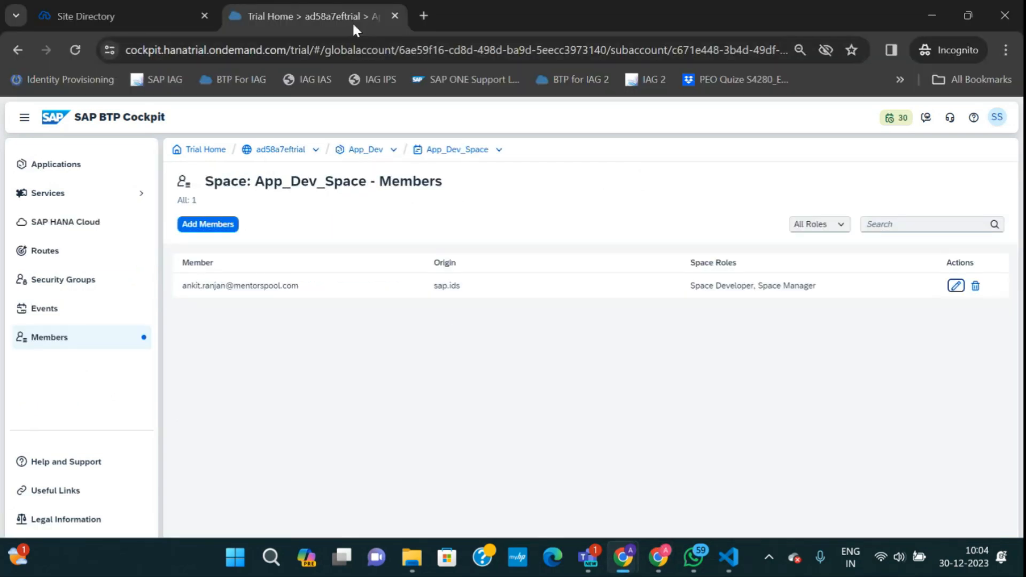
Replace the incognito cockpit tab with a new tab loading the Work Zone launchpad link.
{"action": "left_click", "coordinate": [395, 16]}
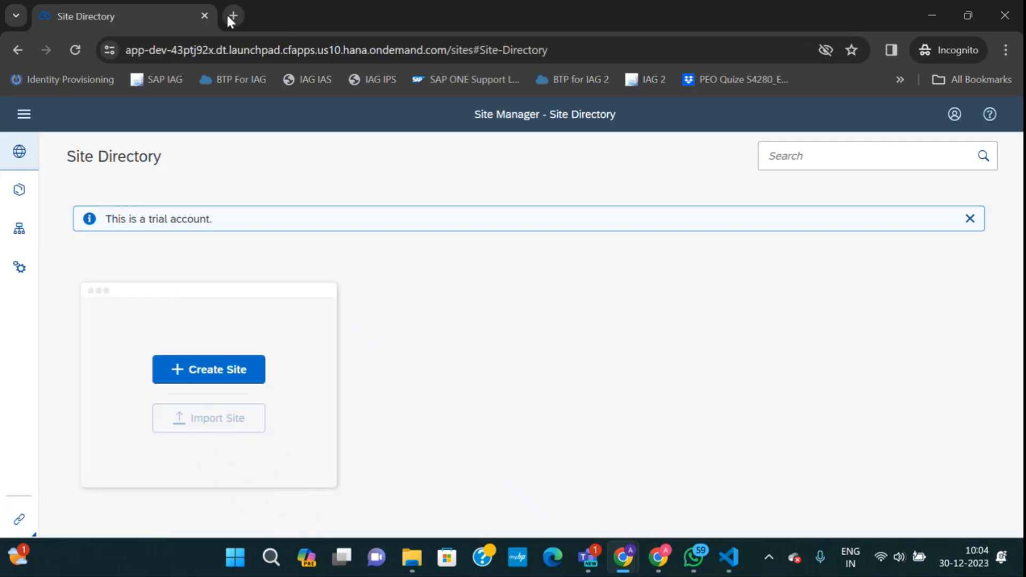
{"action": "left_click", "coordinate": [233, 16]}
{"action": "key", "text": "ctrl+v"}
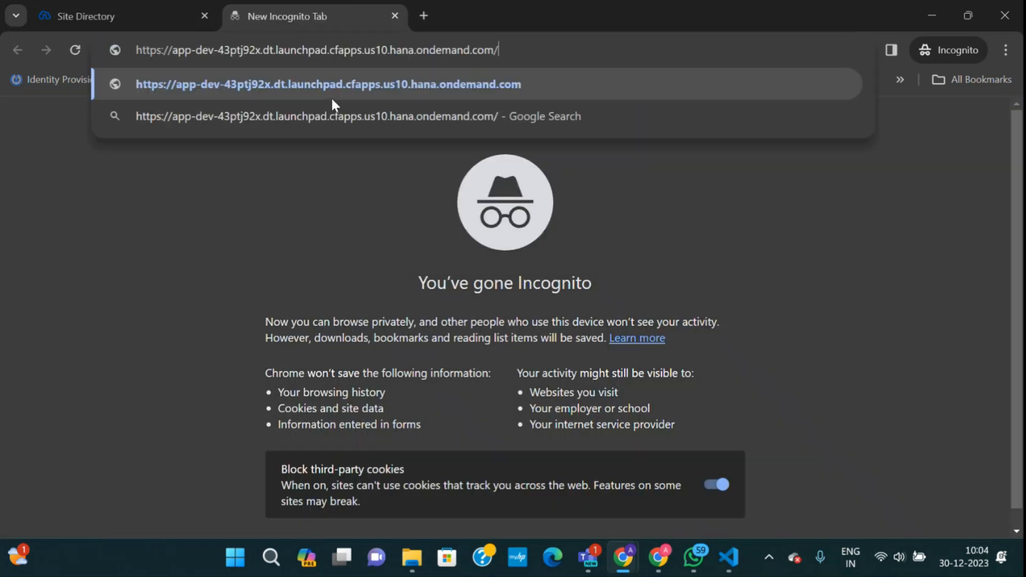
{"action": "key", "text": "Return"}
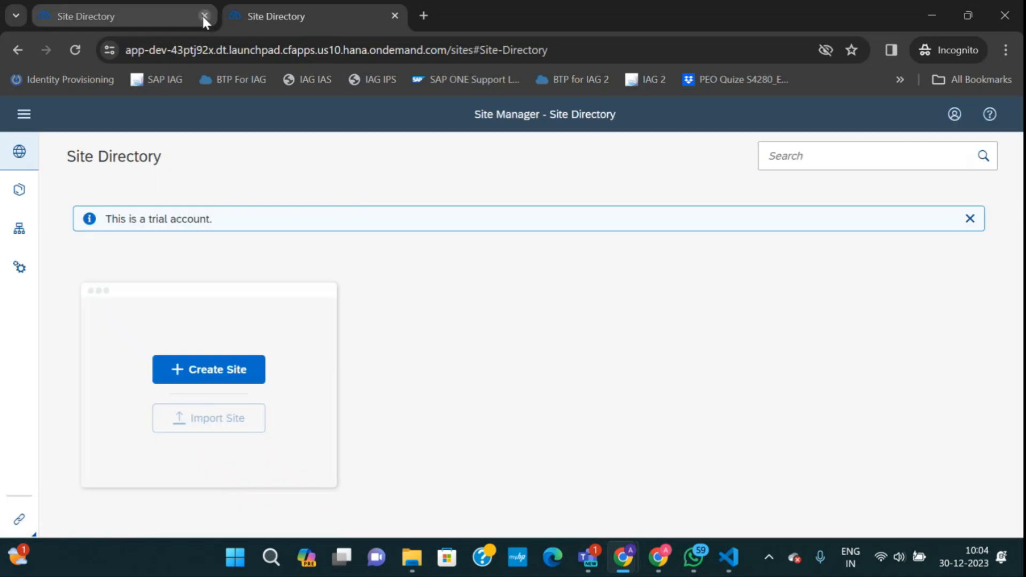
{"action": "mouse_move", "coordinate": [623, 564]}
Sign out of Work Zone, close the old Site Directory tabs, and return to the cockpit window.
{"action": "left_click", "coordinate": [178, 26]}
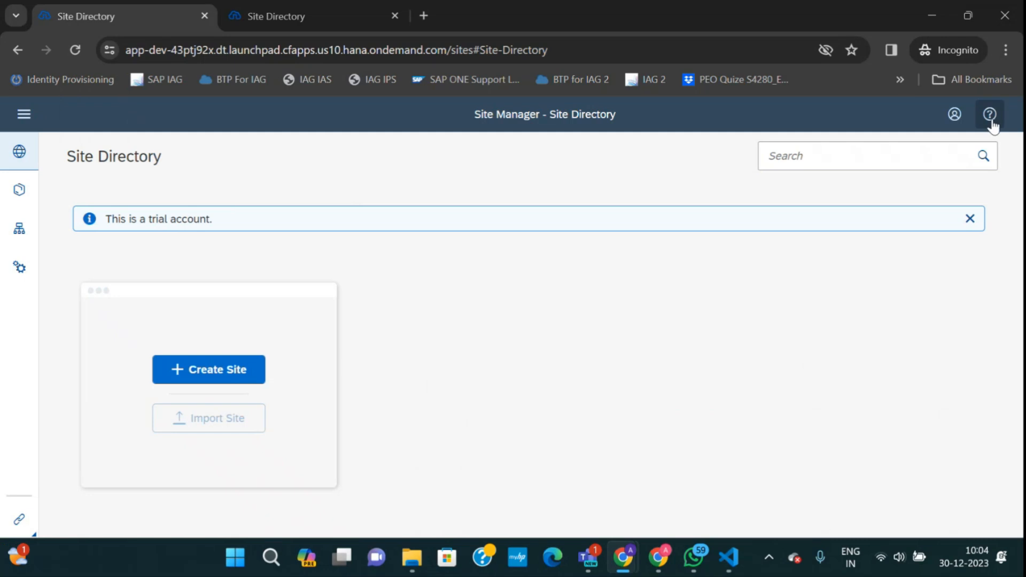
{"action": "left_click", "coordinate": [949, 119]}
{"action": "left_click", "coordinate": [923, 238]}
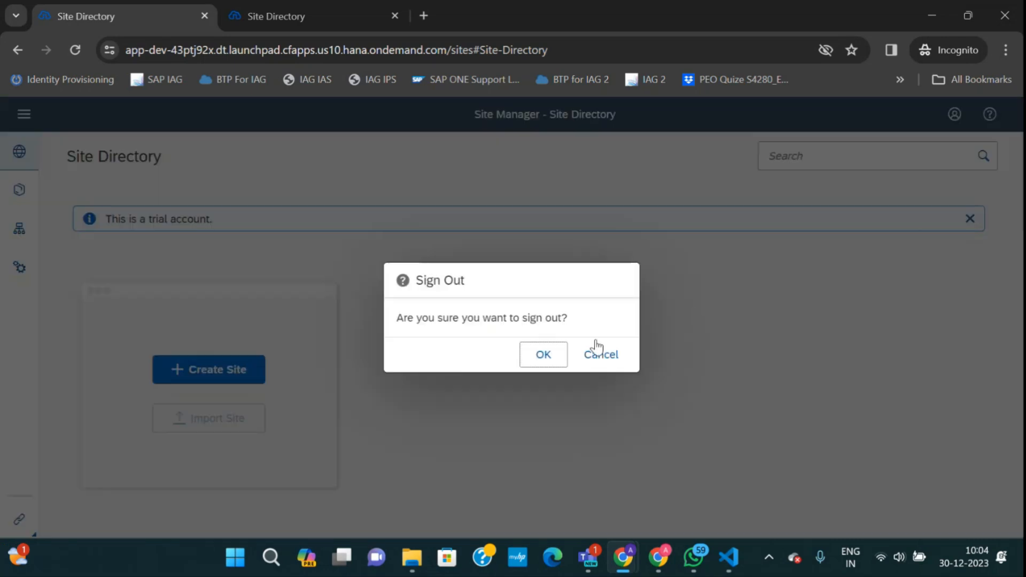
{"action": "left_click", "coordinate": [549, 362]}
{"action": "left_click", "coordinate": [394, 15]}
{"action": "left_click", "coordinate": [231, 18]}
{"action": "left_click", "coordinate": [206, 16]}
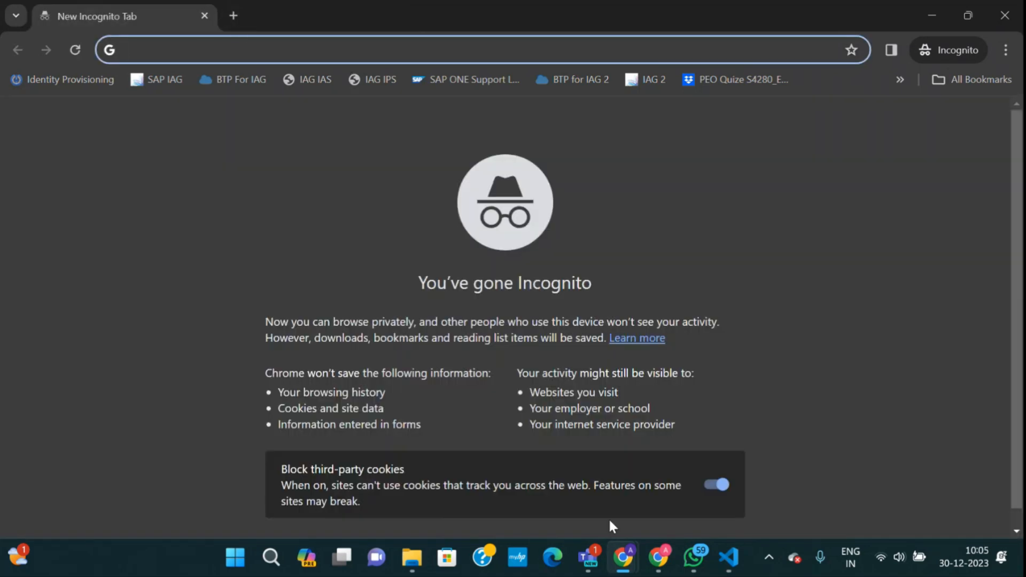
{"action": "mouse_move", "coordinate": [623, 559]}
{"action": "left_click", "coordinate": [537, 441]}
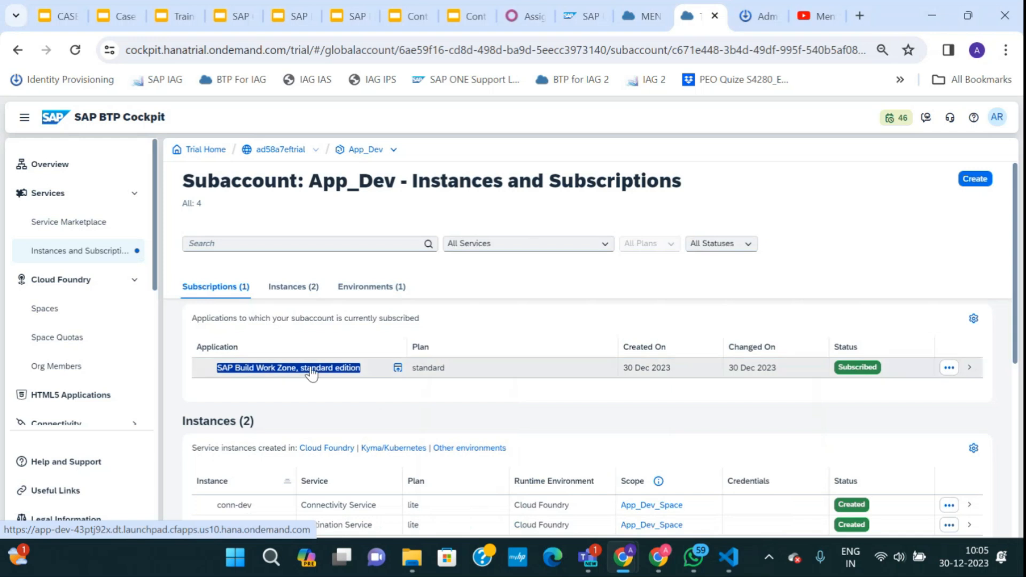
In Trust Configuration, uncheck Available for User Logon on the Default identity provider and save.
{"action": "scroll", "coordinate": [75, 334], "scroll_direction": "down", "scroll_amount": 3}
{"action": "scroll", "coordinate": [56, 369], "scroll_direction": "down", "scroll_amount": 2}
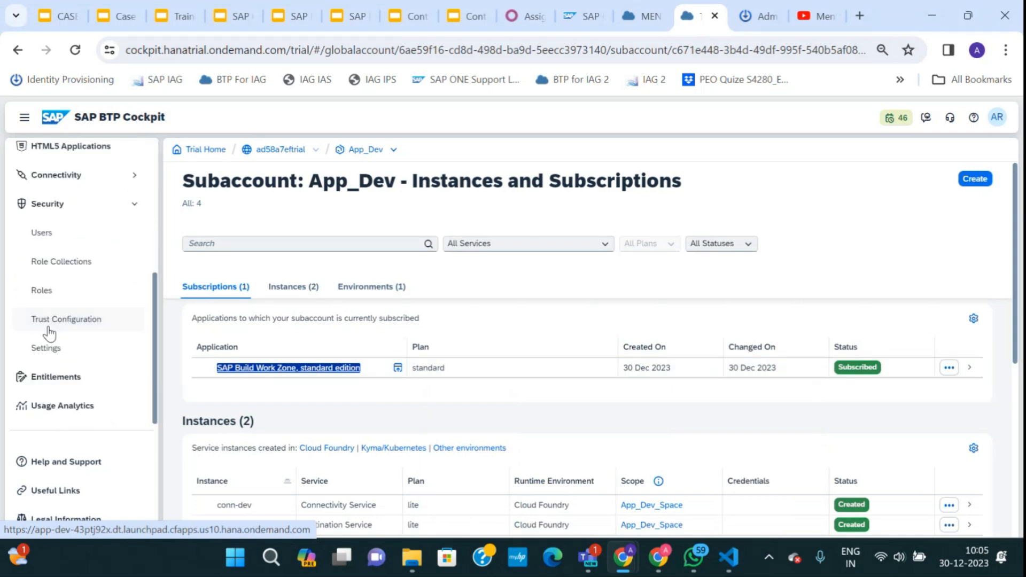
{"action": "left_click", "coordinate": [48, 327]}
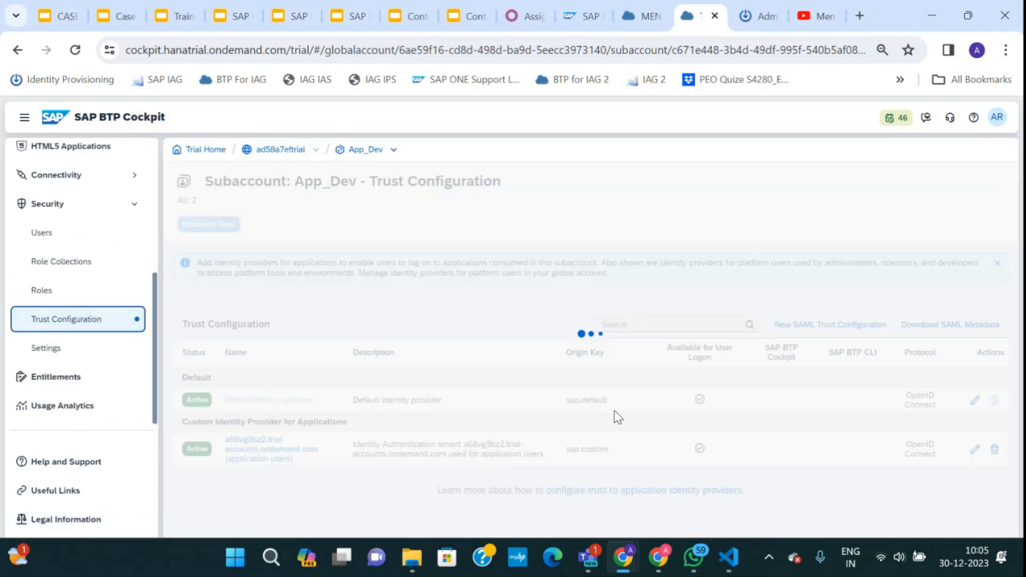
{"action": "left_click", "coordinate": [974, 400]}
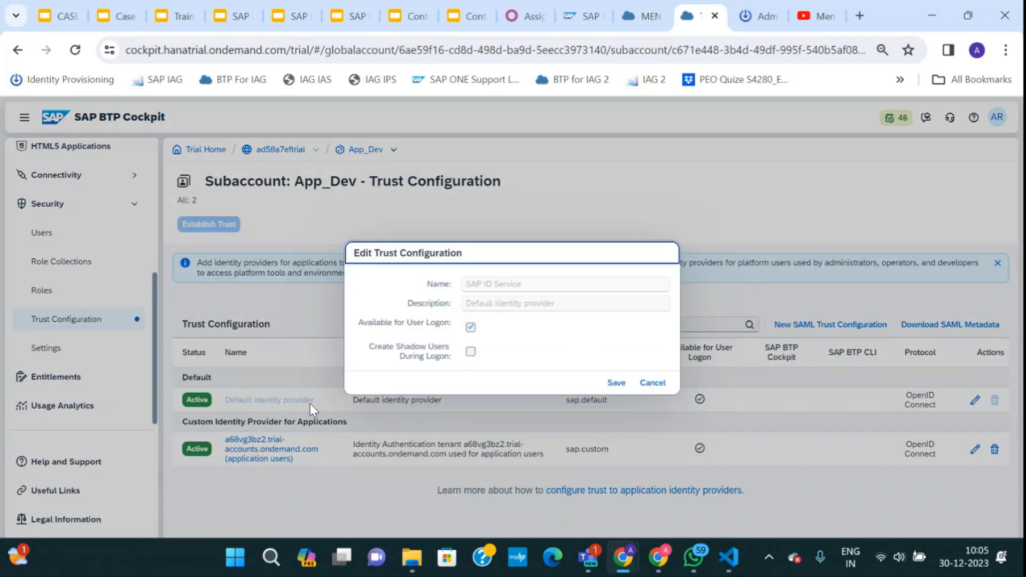
{"action": "left_click", "coordinate": [471, 327]}
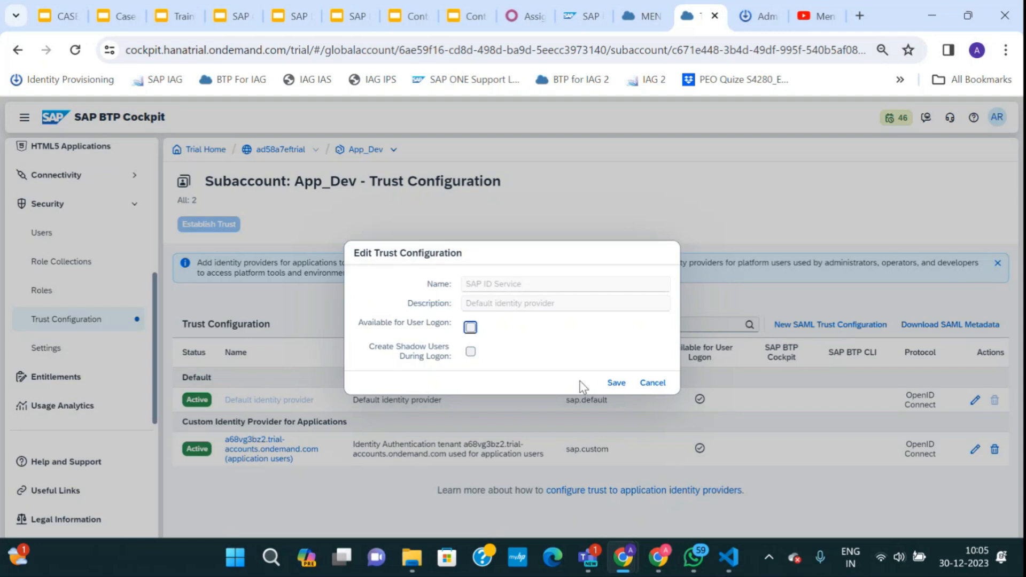
{"action": "left_click", "coordinate": [616, 383]}
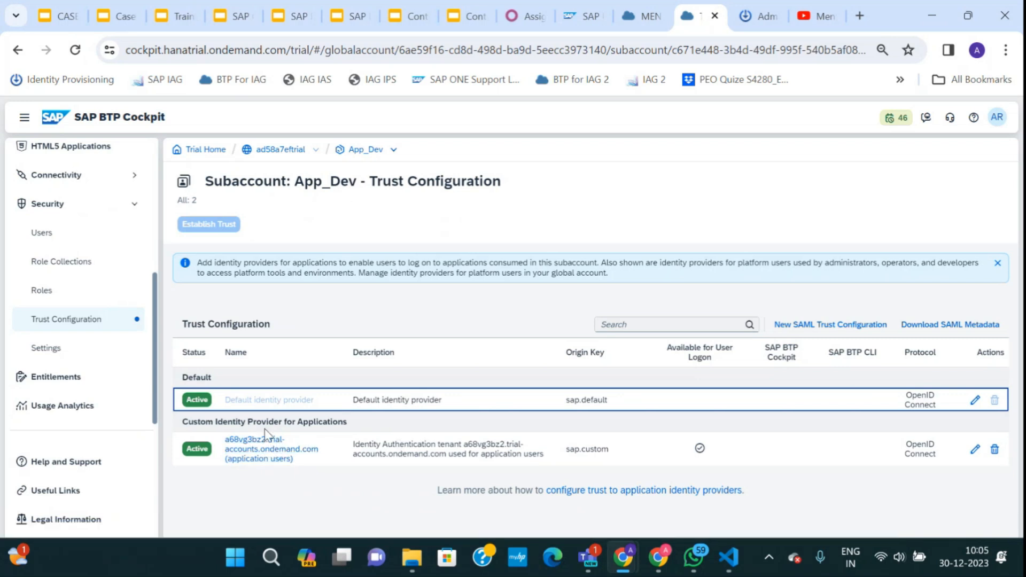
{"action": "scroll", "coordinate": [67, 228], "scroll_direction": "up", "scroll_amount": 4}
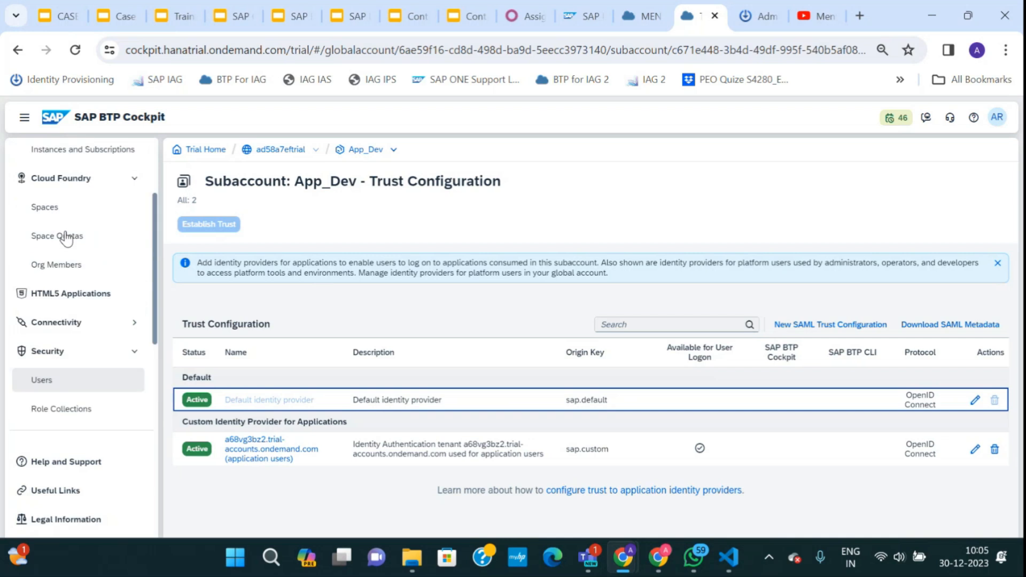
{"action": "left_click", "coordinate": [75, 226]}
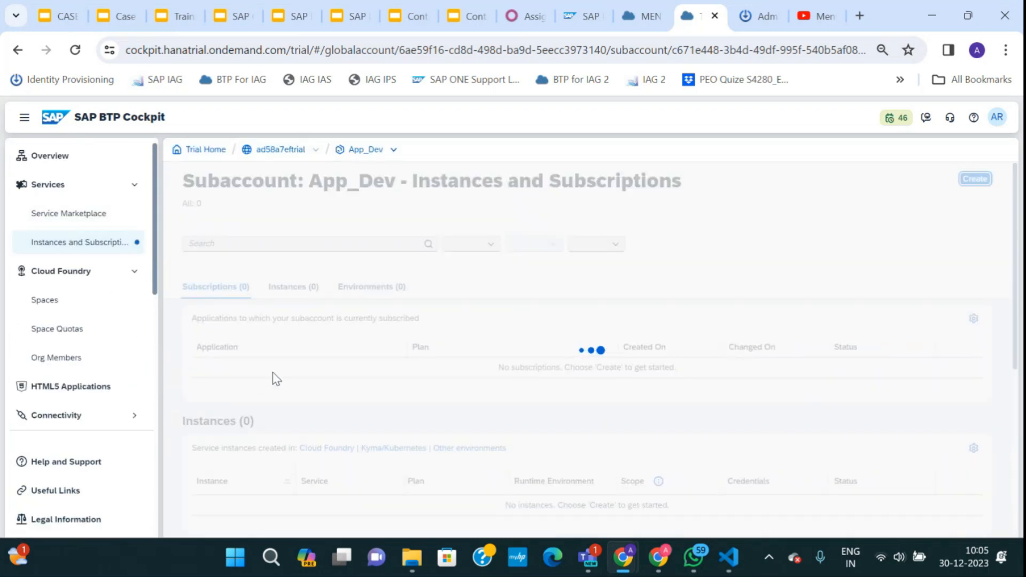
Load the copied Work Zone launchpad link in the blank incognito tab, reaching the XSUAA_App_Dev sign-in page.
{"action": "right_click", "coordinate": [276, 369]}
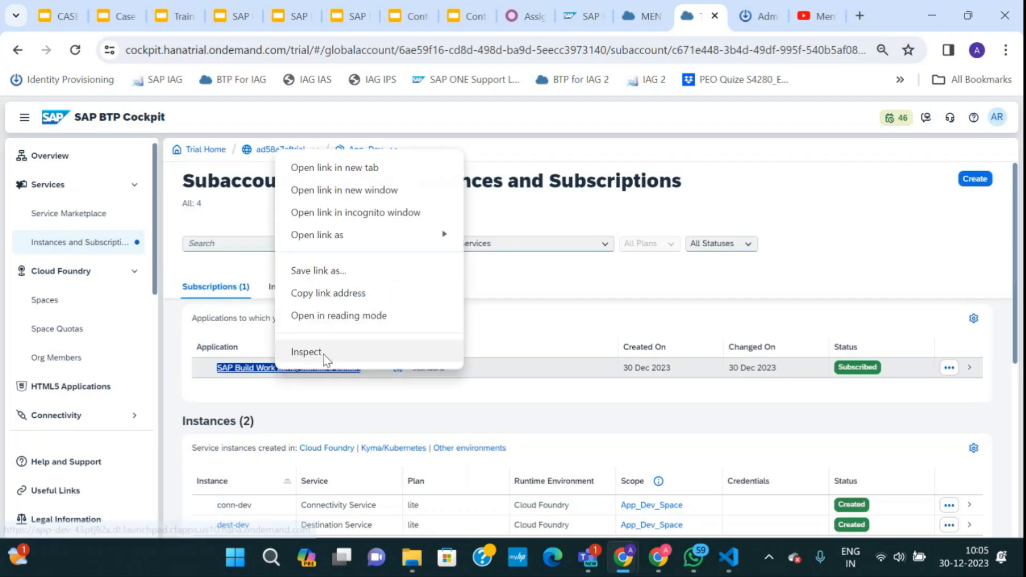
{"action": "left_click", "coordinate": [312, 298]}
{"action": "mouse_move", "coordinate": [693, 559]}
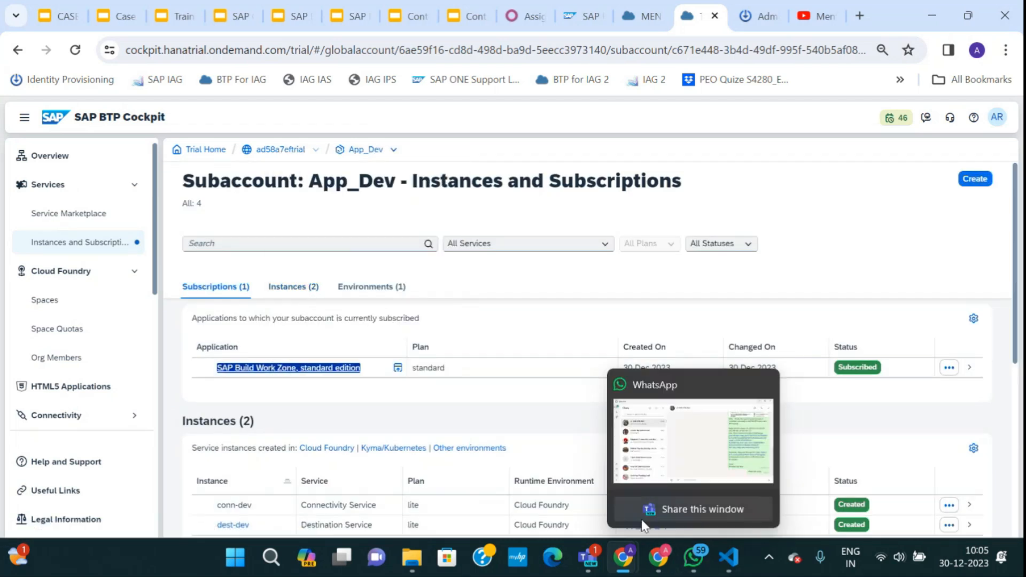
{"action": "mouse_move", "coordinate": [623, 556]}
{"action": "left_click", "coordinate": [670, 450]}
{"action": "key", "text": "ctrl+v"}
{"action": "left_click", "coordinate": [216, 84]}
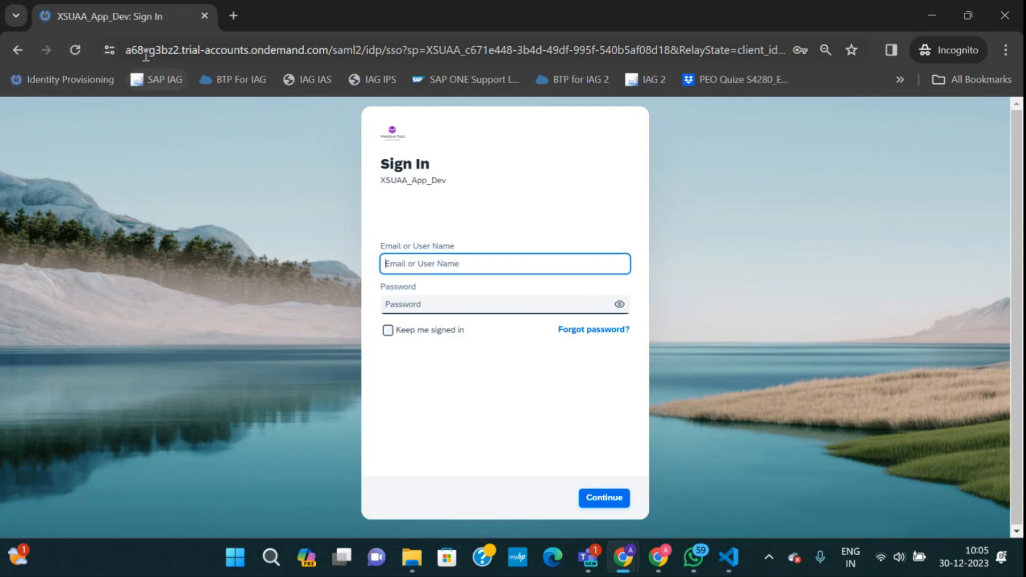
{"action": "left_click_drag", "start_coordinate": [126, 50], "coordinate": [229, 53]}
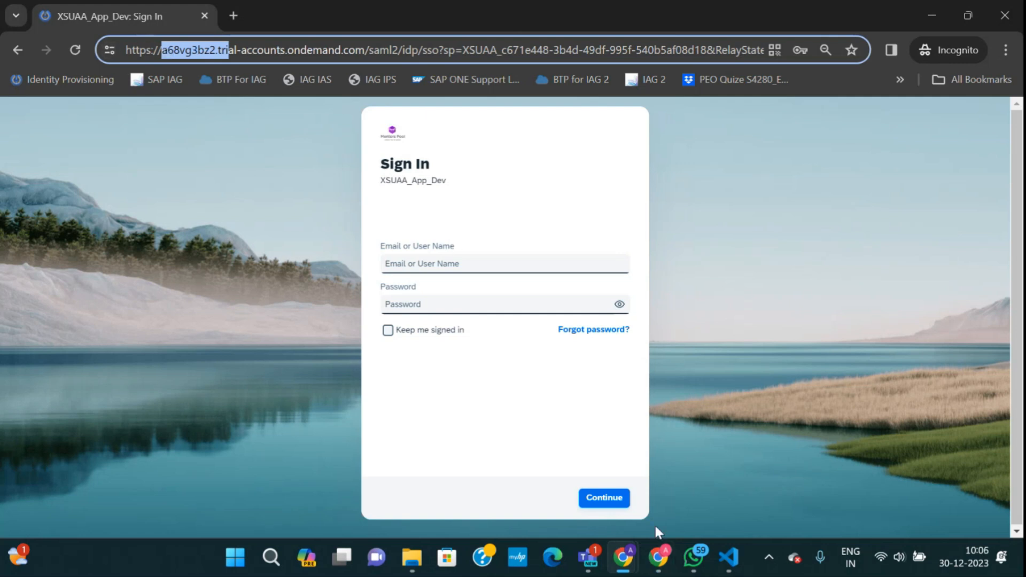
{"action": "mouse_move", "coordinate": [631, 568]}
{"action": "left_click", "coordinate": [568, 473]}
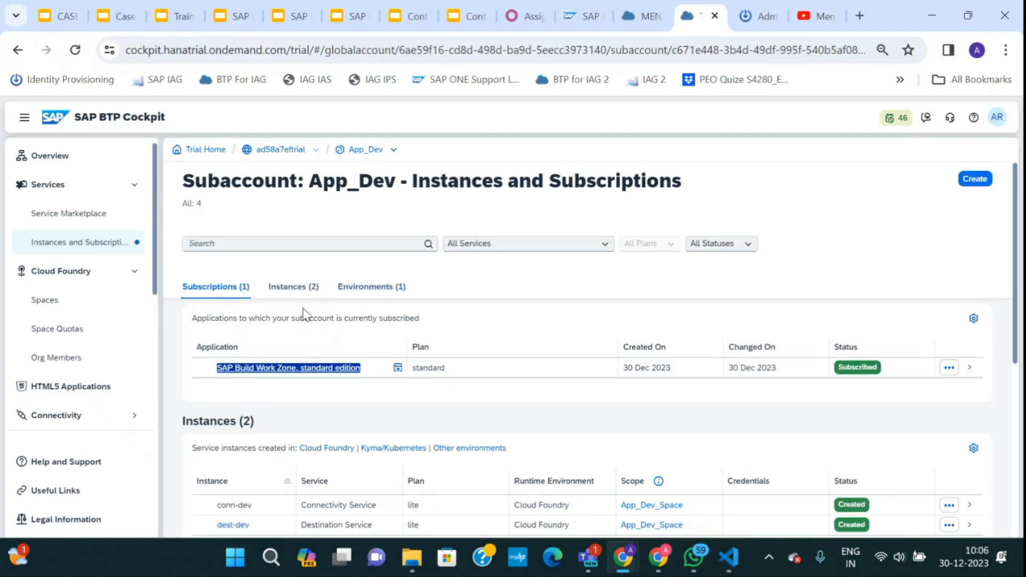
Check the tenant id and the admin user's email in the Cloud Identity Services admin tab.
{"action": "left_click", "coordinate": [756, 16]}
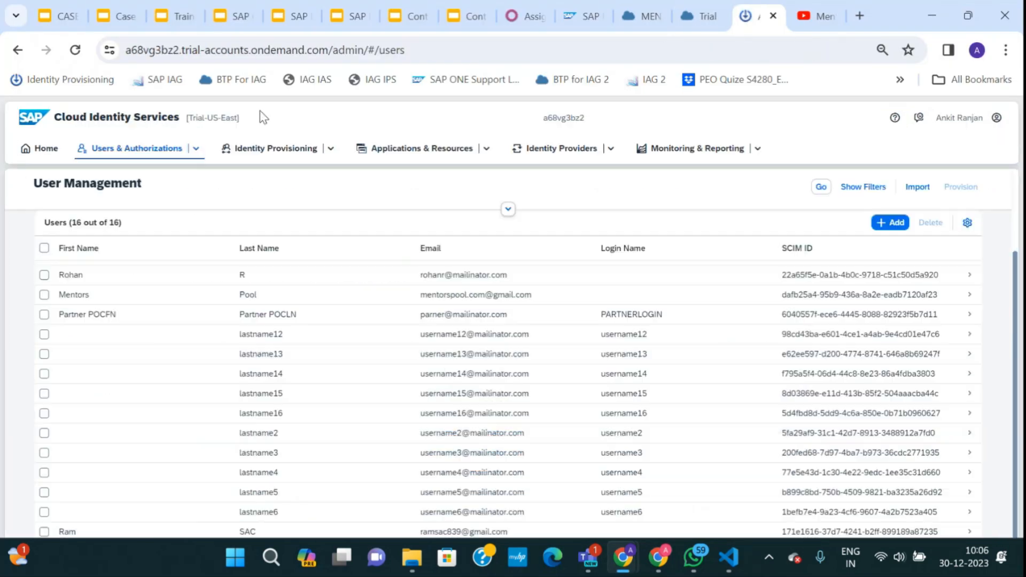
{"action": "left_click", "coordinate": [129, 51]}
{"action": "left_click_drag", "start_coordinate": [141, 55], "coordinate": [167, 52]}
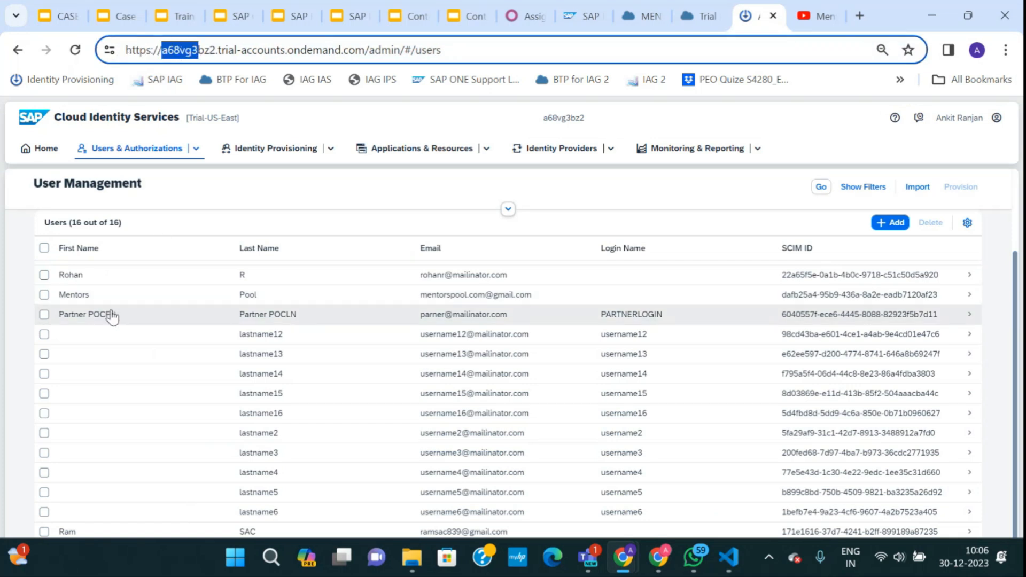
{"action": "scroll", "coordinate": [113, 320], "scroll_direction": "up", "scroll_amount": 3}
{"action": "left_click_drag", "start_coordinate": [421, 335], "coordinate": [536, 336]}
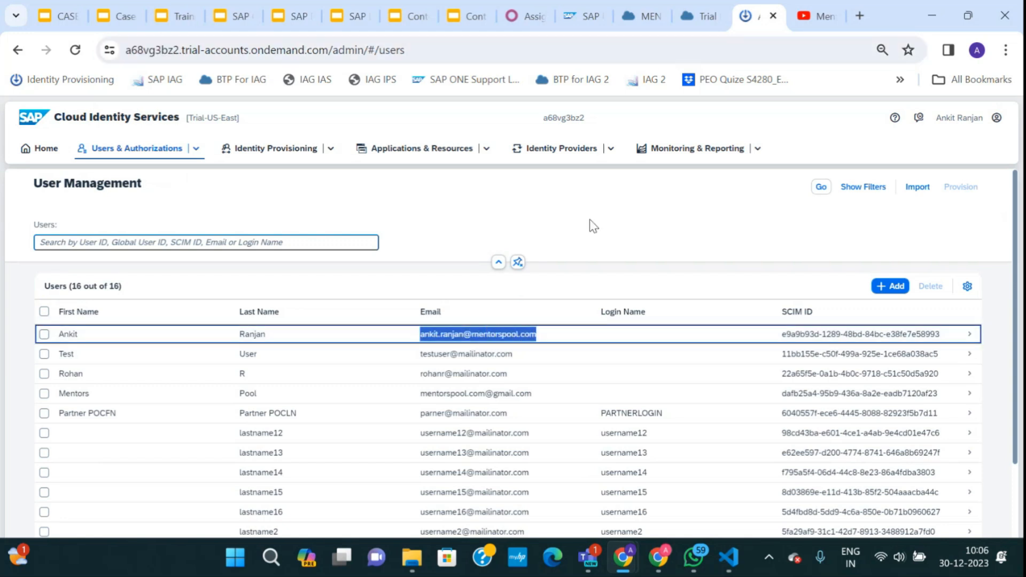
Open the App_Dev subaccount's Users list, then return to the incognito sign-in page.
{"action": "left_click", "coordinate": [695, 17]}
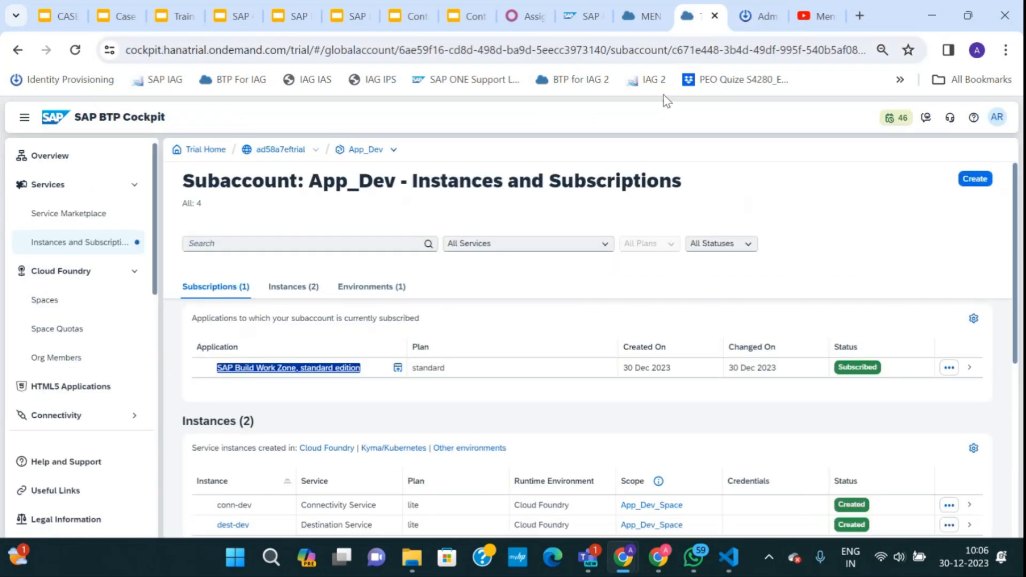
{"action": "scroll", "coordinate": [51, 326], "scroll_direction": "down", "scroll_amount": 2}
{"action": "left_click", "coordinate": [75, 396]}
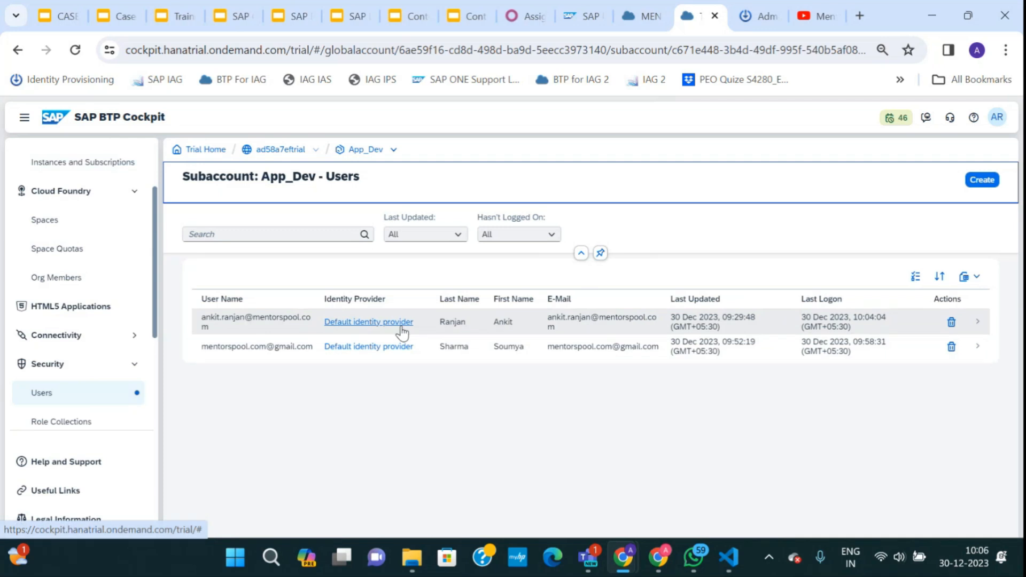
{"action": "mouse_move", "coordinate": [623, 558]}
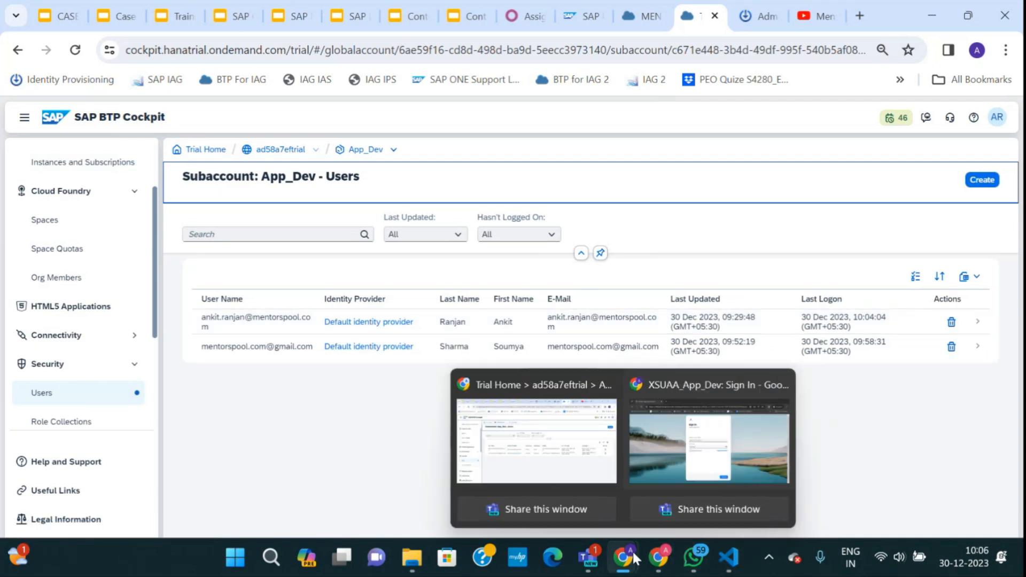
{"action": "left_click", "coordinate": [663, 455]}
Sign in on the XSUAA_App_Dev page with the saved IAS login.
{"action": "left_click", "coordinate": [476, 264]}
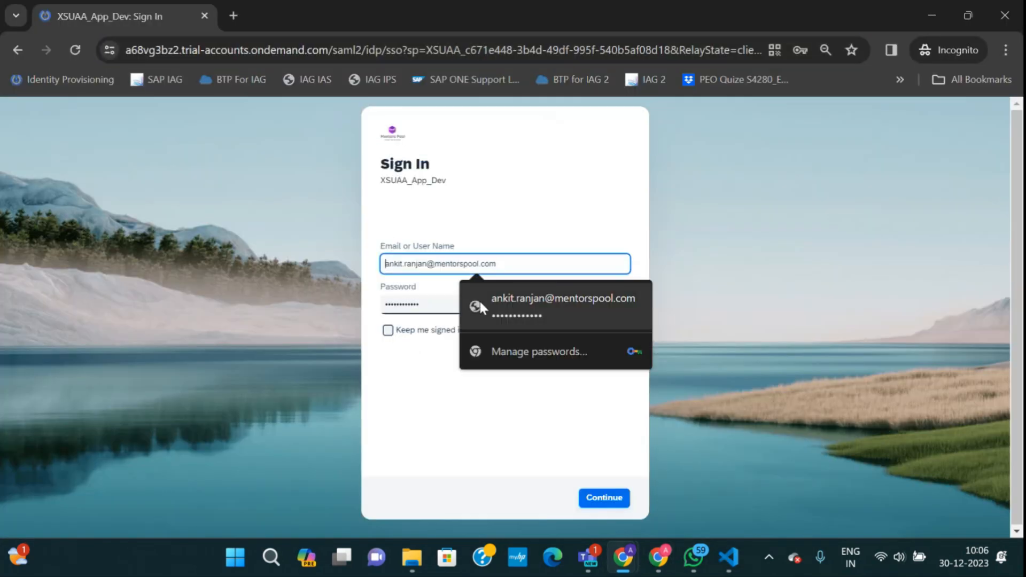
{"action": "left_click", "coordinate": [479, 299]}
{"action": "left_click", "coordinate": [601, 499]}
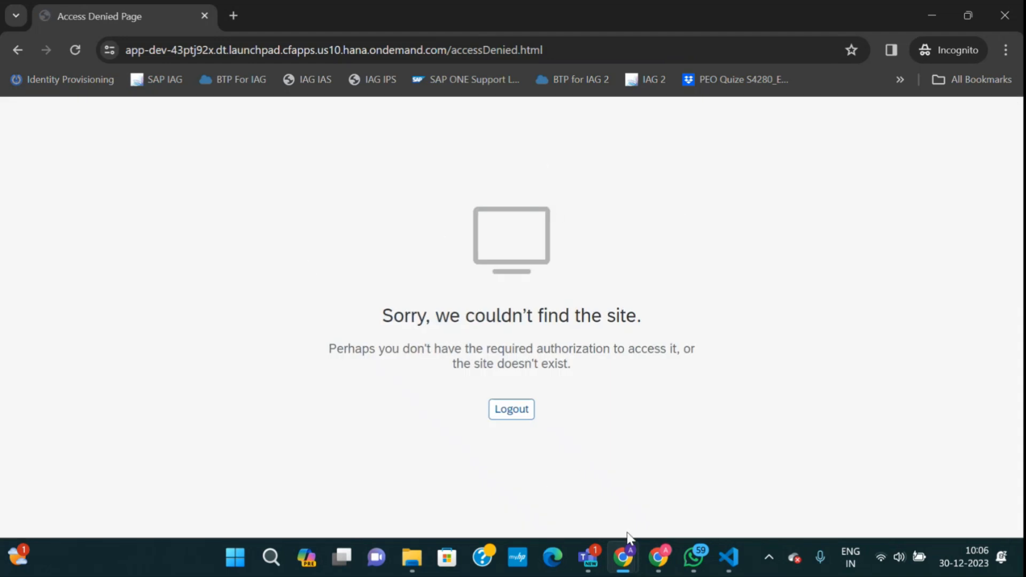
Reload the cockpit's App_Dev Users list so the new application user appears.
{"action": "mouse_move", "coordinate": [624, 553]}
{"action": "left_click", "coordinate": [577, 482]}
{"action": "left_click", "coordinate": [76, 49]}
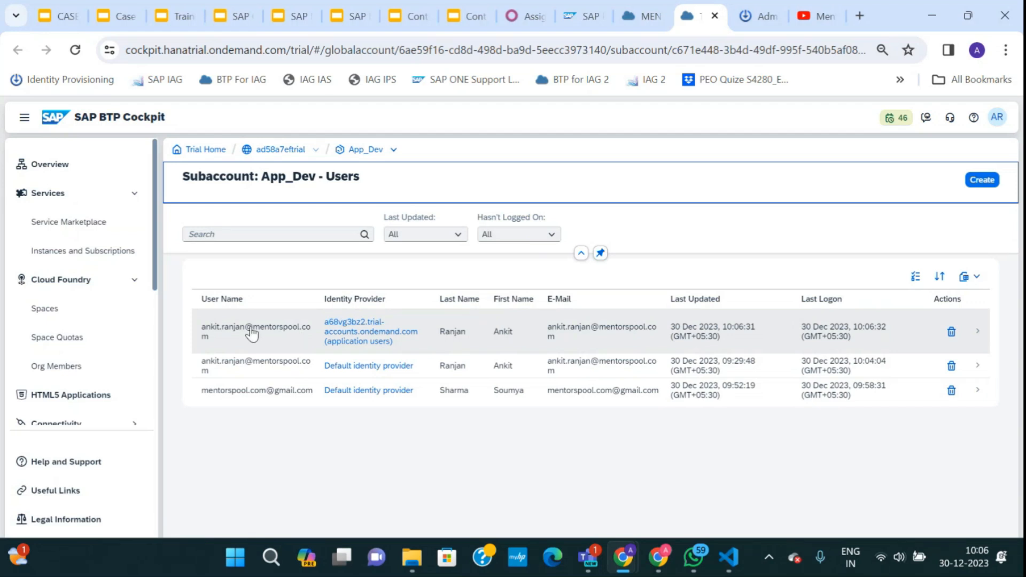
{"action": "left_click", "coordinate": [758, 21]}
Check the user's first and last name in Cloud Identity Services, then open the new user's details in the cockpit.
{"action": "left_click_drag", "start_coordinate": [92, 335], "coordinate": [48, 339]}
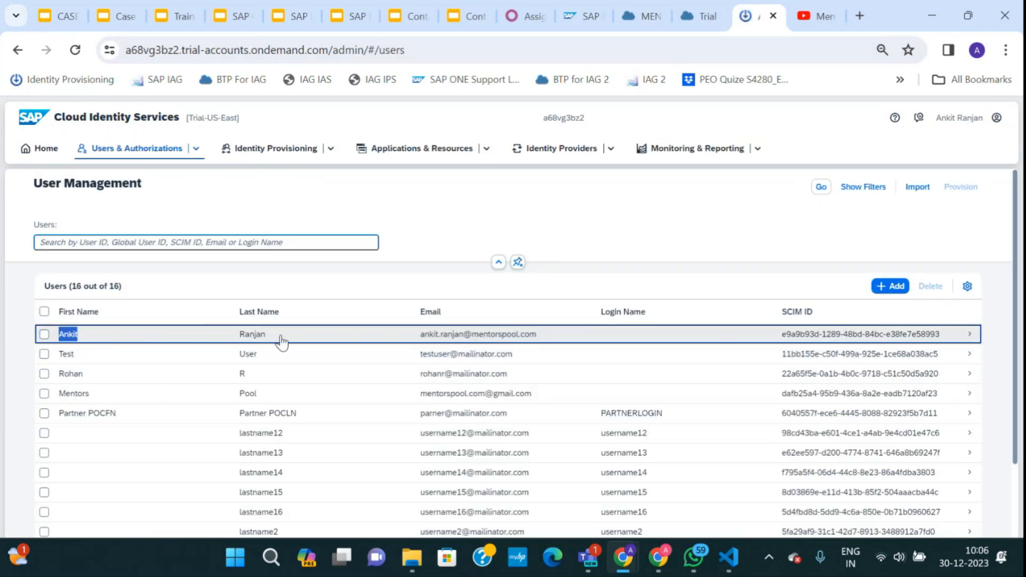
{"action": "left_click_drag", "start_coordinate": [280, 341], "coordinate": [230, 339]}
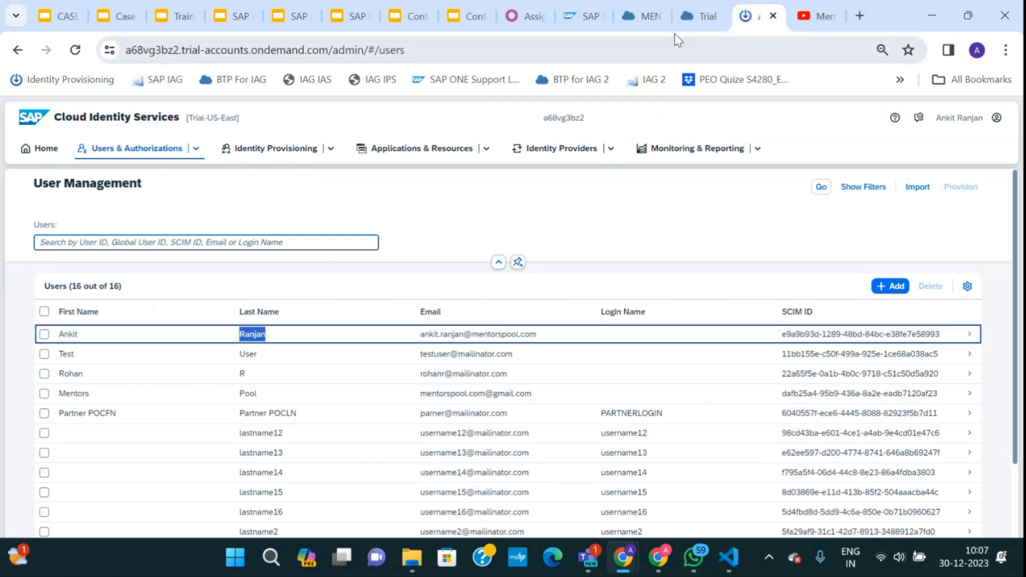
{"action": "left_click", "coordinate": [689, 10]}
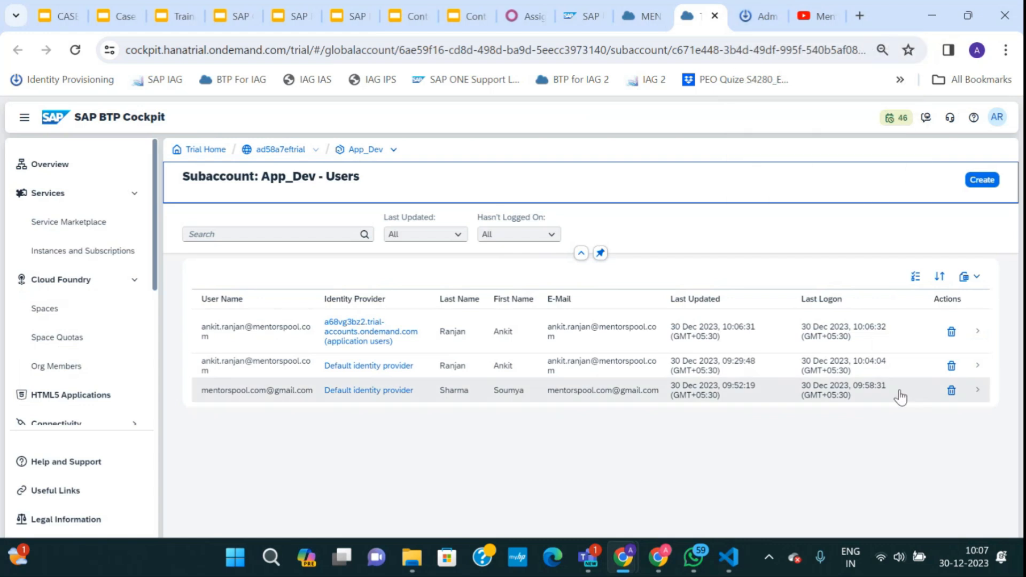
{"action": "left_click", "coordinate": [970, 336]}
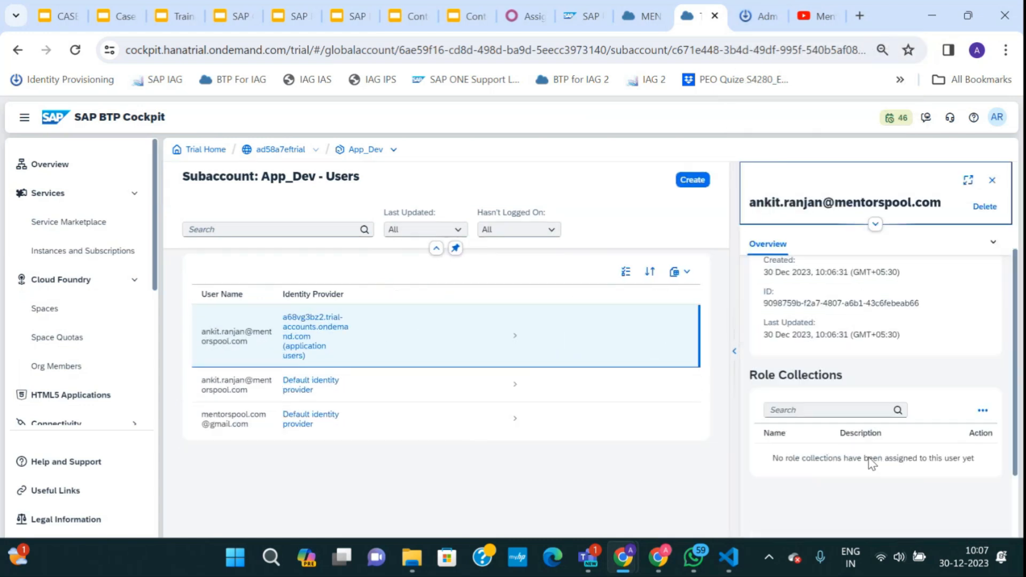
{"action": "scroll", "coordinate": [872, 463], "scroll_direction": "down", "scroll_amount": 2}
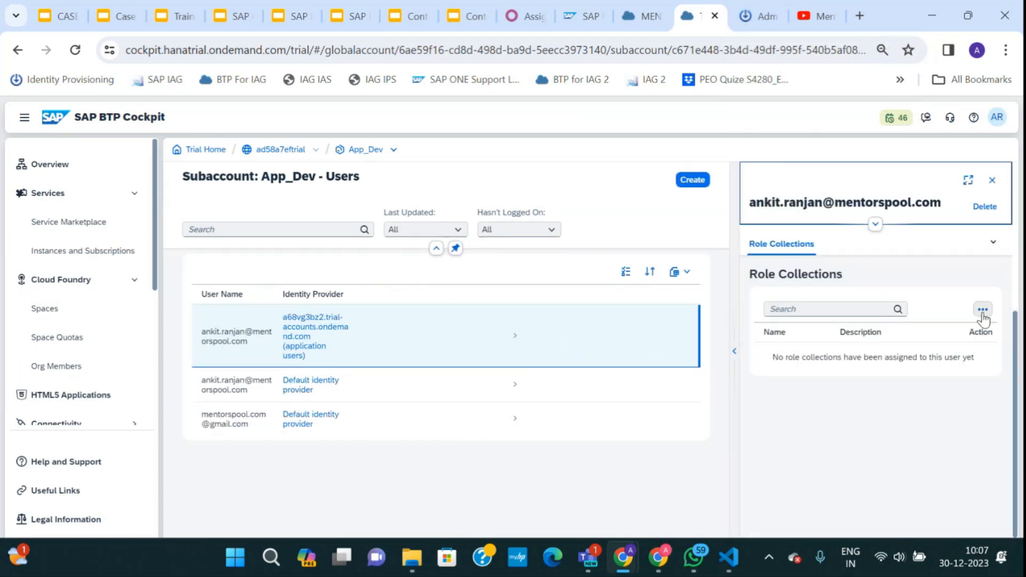
In Assign Role Collection, tick Launchpad_Admin, Launchpad_External_User and several administrator collections.
{"action": "left_click", "coordinate": [983, 310]}
{"action": "left_click", "coordinate": [919, 329]}
{"action": "left_click", "coordinate": [151, 290]}
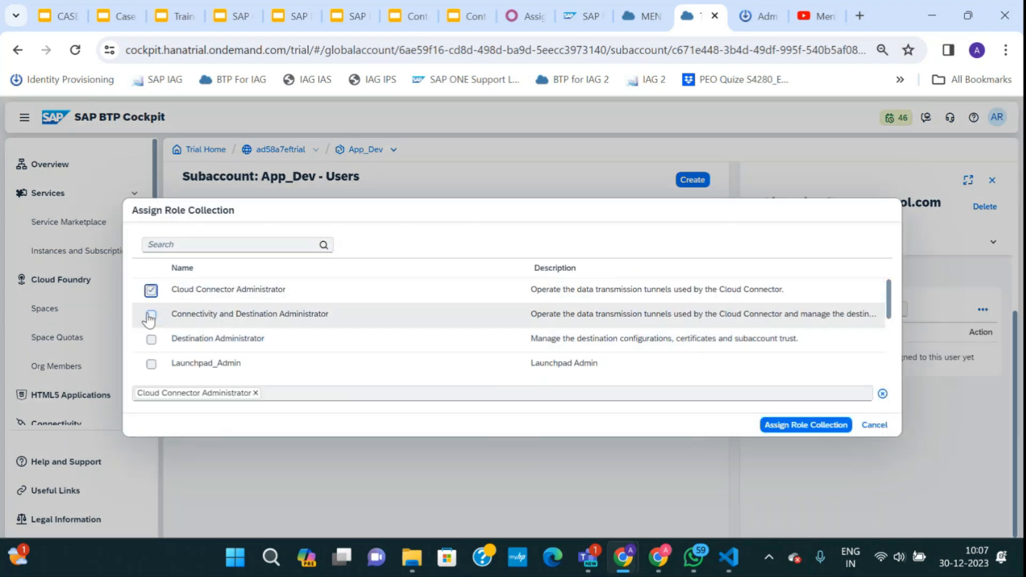
{"action": "left_click", "coordinate": [151, 316]}
{"action": "left_click", "coordinate": [152, 364]}
{"action": "left_click", "coordinate": [151, 340]}
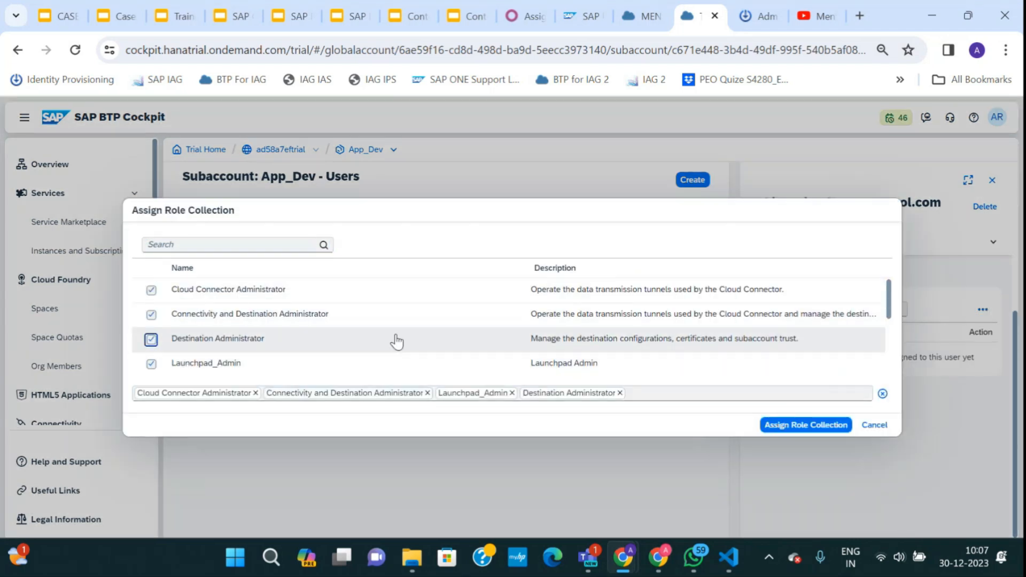
{"action": "scroll", "coordinate": [217, 345], "scroll_direction": "down", "scroll_amount": 2}
{"action": "left_click", "coordinate": [152, 311]}
{"action": "left_click", "coordinate": [151, 288]}
{"action": "left_click", "coordinate": [151, 337]}
{"action": "left_click", "coordinate": [151, 362]}
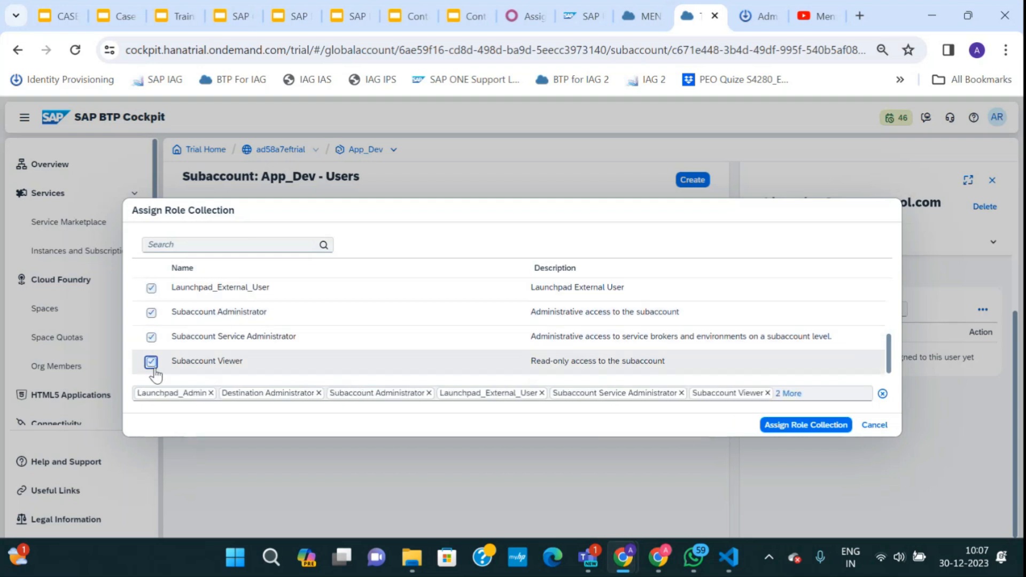
{"action": "scroll", "coordinate": [154, 369], "scroll_direction": "up", "scroll_amount": 3}
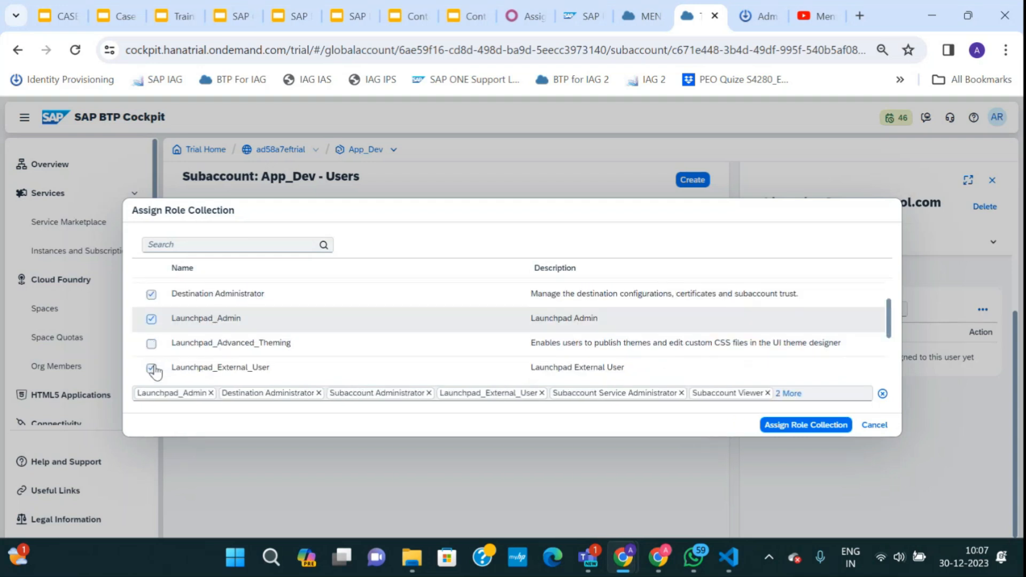
Untick the administrator collections, add Launchpad_Advanced_Theming, and assign the three Launchpad collections.
{"action": "left_click", "coordinate": [151, 290]}
{"action": "scroll", "coordinate": [155, 320], "scroll_direction": "down", "scroll_amount": 3}
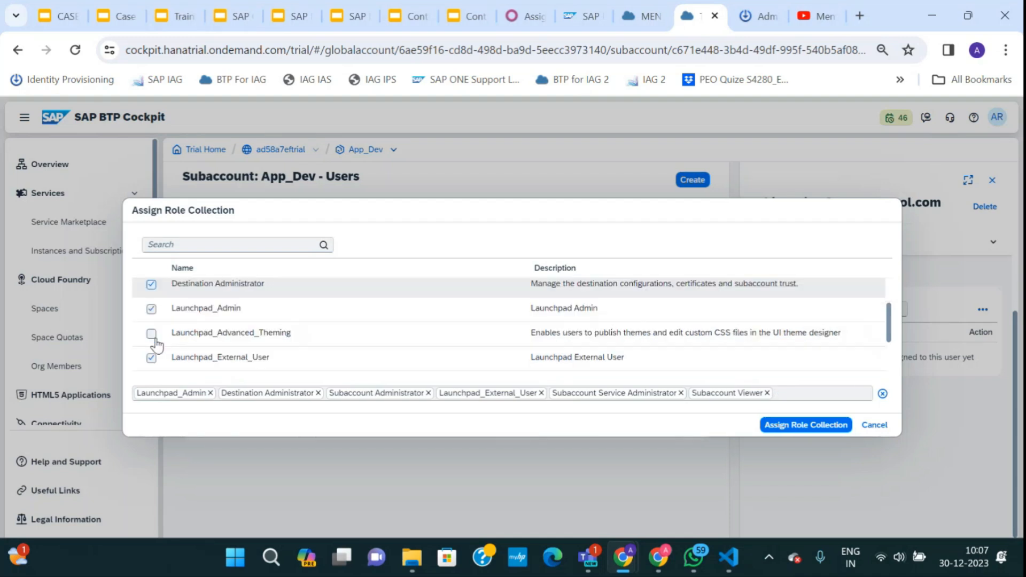
{"action": "scroll", "coordinate": [155, 321], "scroll_direction": "up", "scroll_amount": 3}
{"action": "left_click", "coordinate": [151, 315]}
{"action": "left_click", "coordinate": [151, 338]}
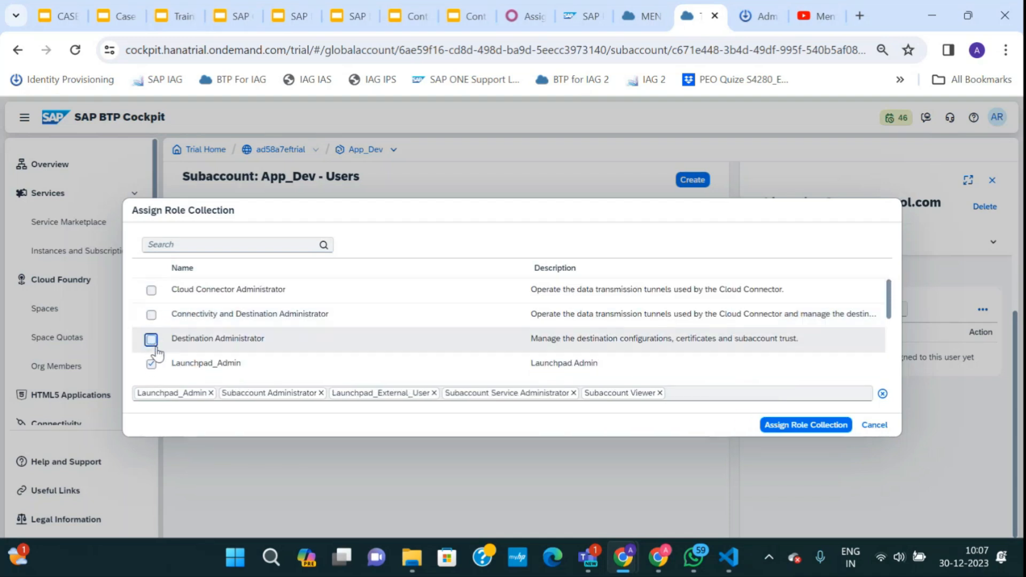
{"action": "scroll", "coordinate": [152, 347], "scroll_direction": "down", "scroll_amount": 3}
{"action": "left_click", "coordinate": [152, 357]}
{"action": "scroll", "coordinate": [152, 358], "scroll_direction": "down", "scroll_amount": 2}
{"action": "left_click", "coordinate": [151, 337]}
{"action": "left_click", "coordinate": [151, 362]}
{"action": "scroll", "coordinate": [190, 364], "scroll_direction": "up", "scroll_amount": 3}
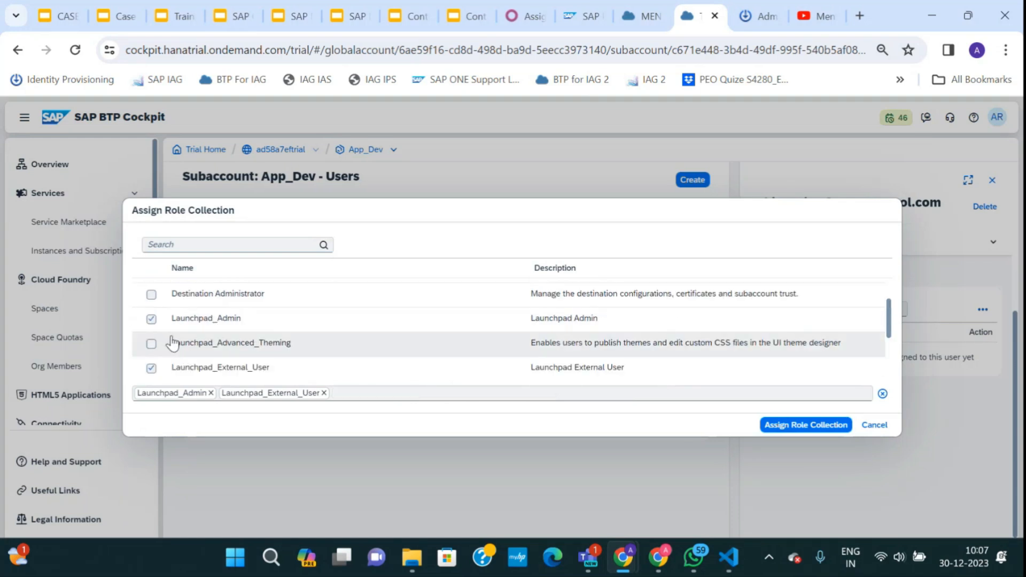
{"action": "left_click", "coordinate": [151, 343]}
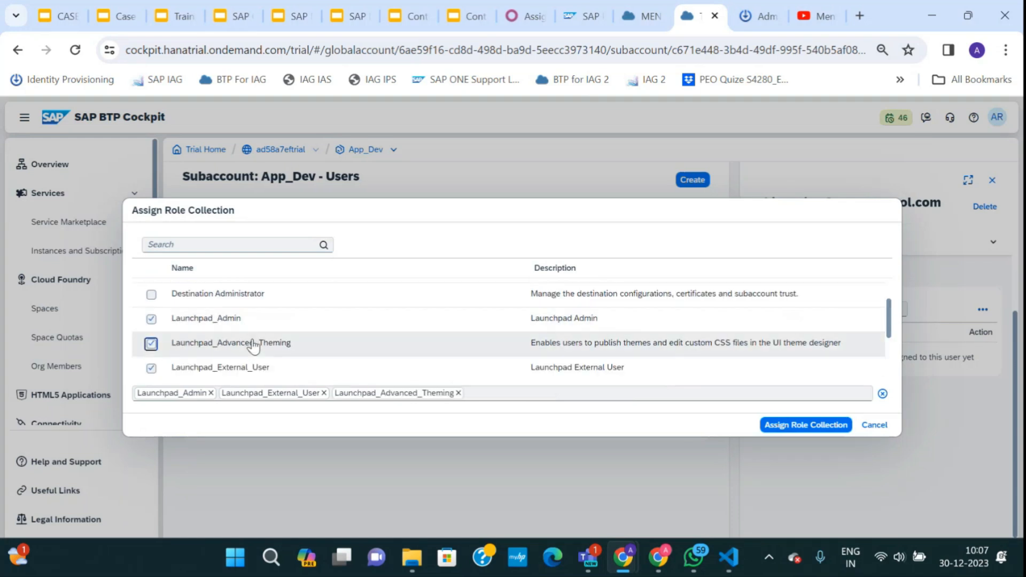
{"action": "left_click", "coordinate": [798, 425]}
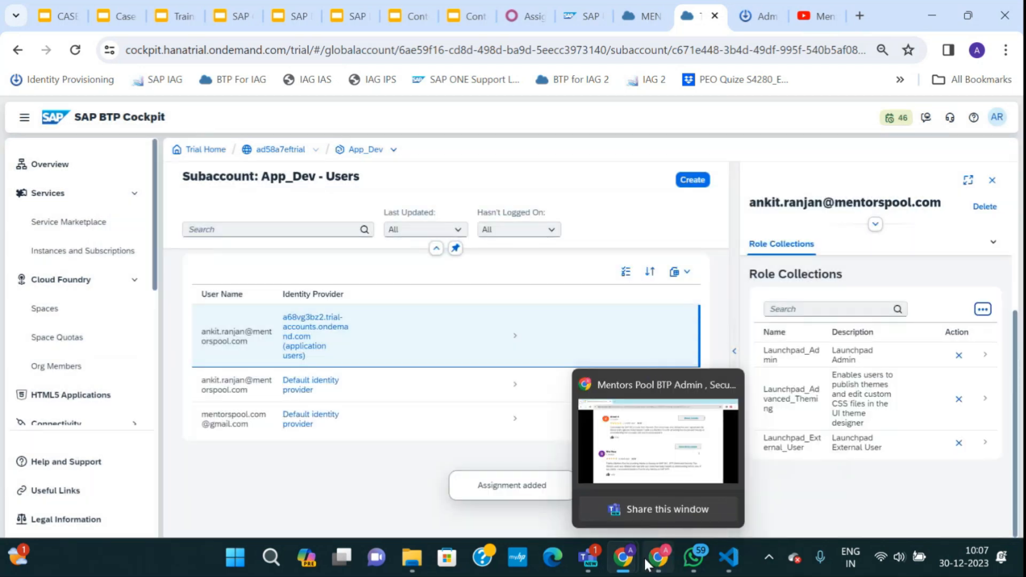
{"action": "mouse_move", "coordinate": [623, 557]}
{"action": "left_click", "coordinate": [696, 473]}
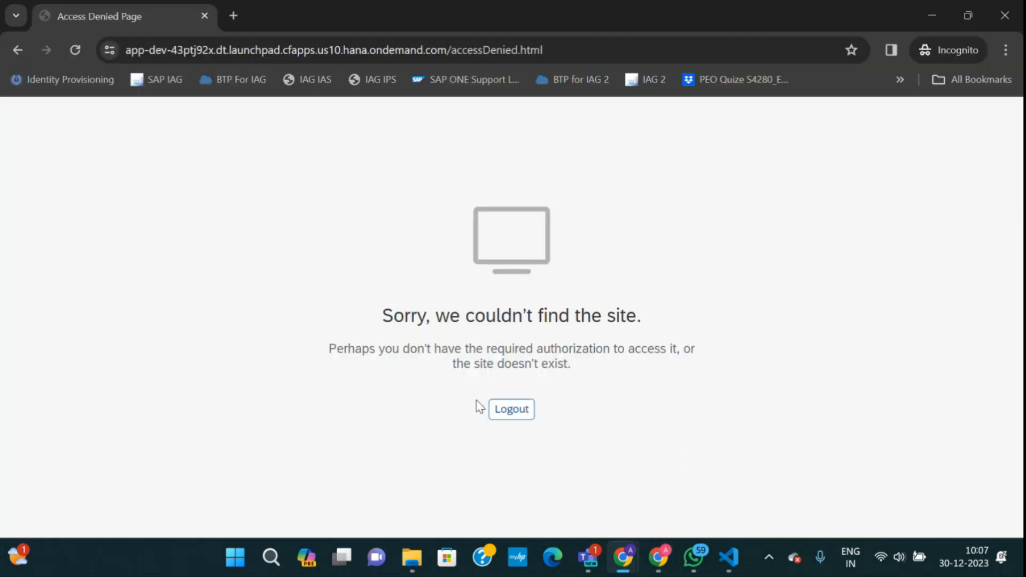
Log out of Work Zone and sign back in with the saved IAS login to reach the Site Directory, then minimize it.
{"action": "left_click", "coordinate": [514, 409]}
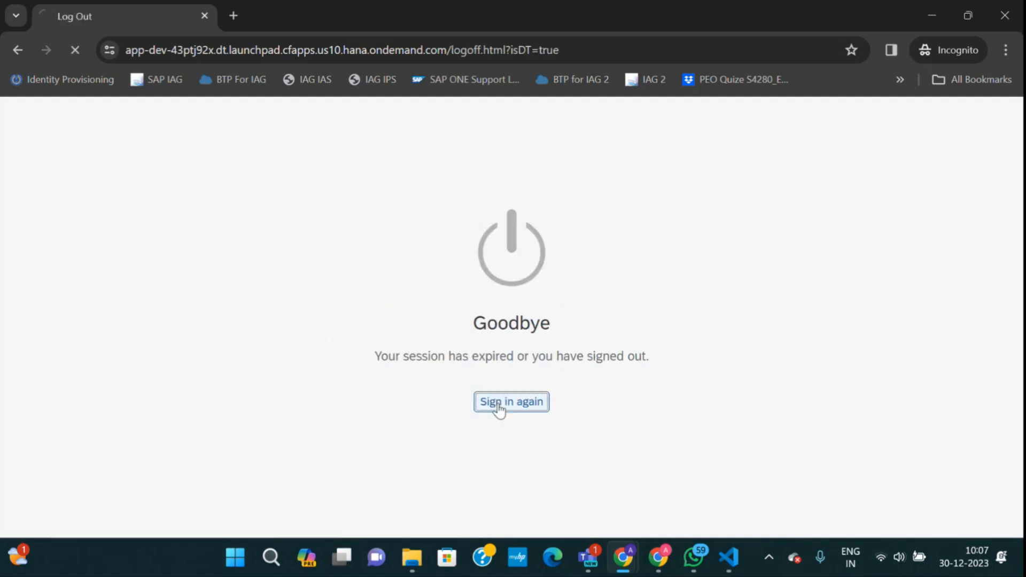
{"action": "left_click", "coordinate": [498, 406]}
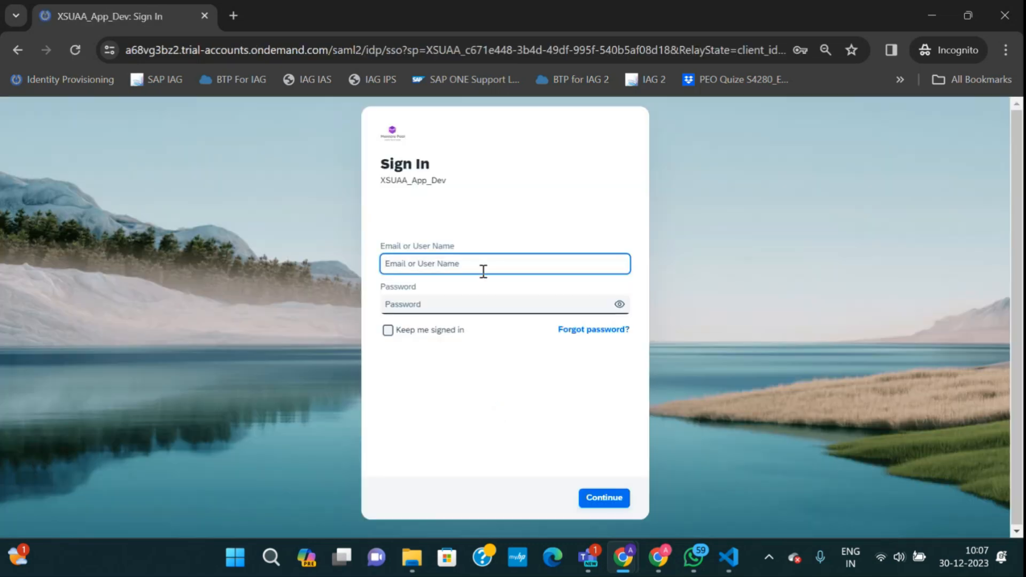
{"action": "left_click", "coordinate": [480, 264]}
{"action": "left_click", "coordinate": [601, 499]}
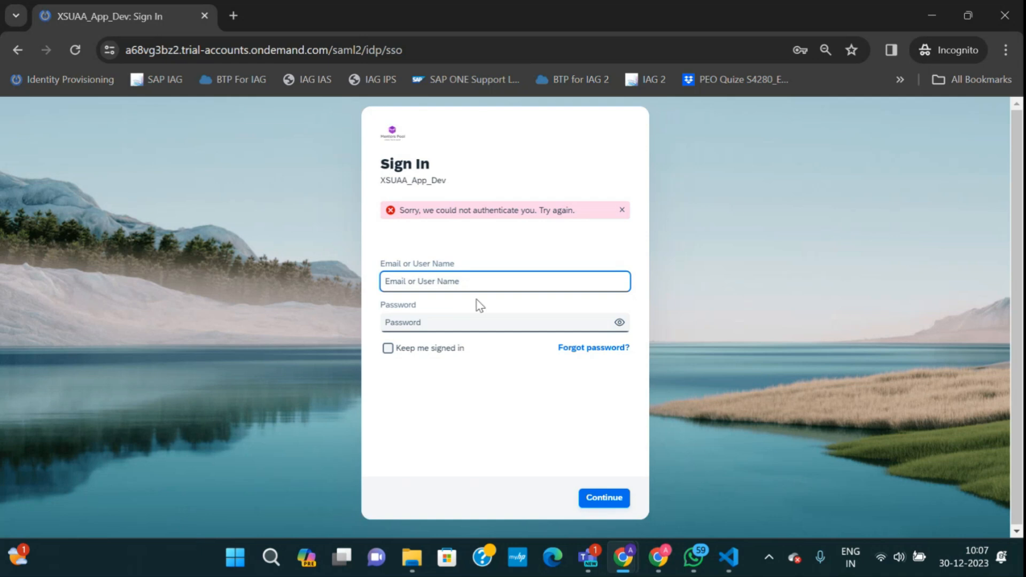
{"action": "left_click", "coordinate": [467, 283]}
{"action": "left_click", "coordinate": [534, 324]}
{"action": "left_click", "coordinate": [602, 500]}
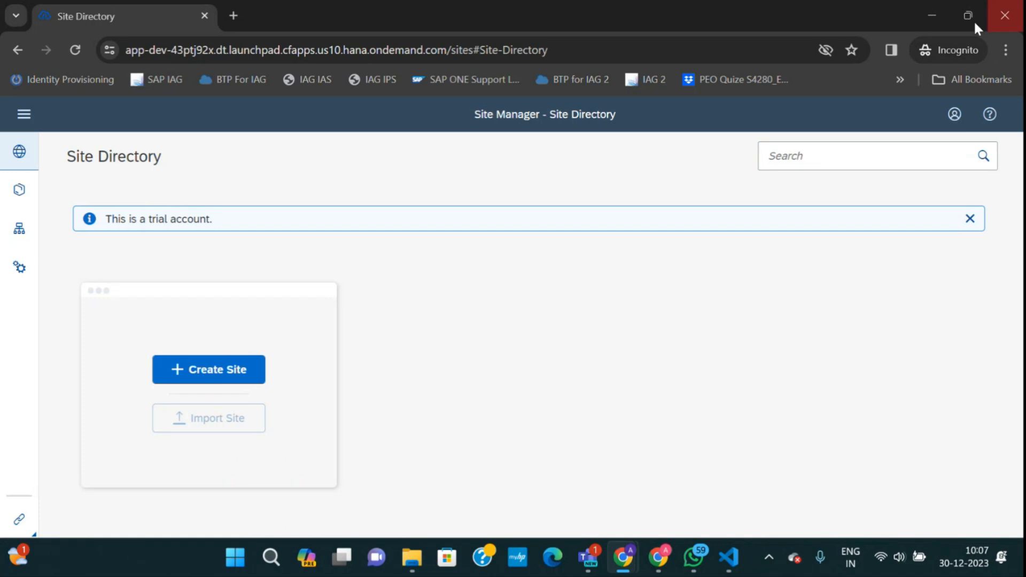
{"action": "left_click", "coordinate": [928, 19]}
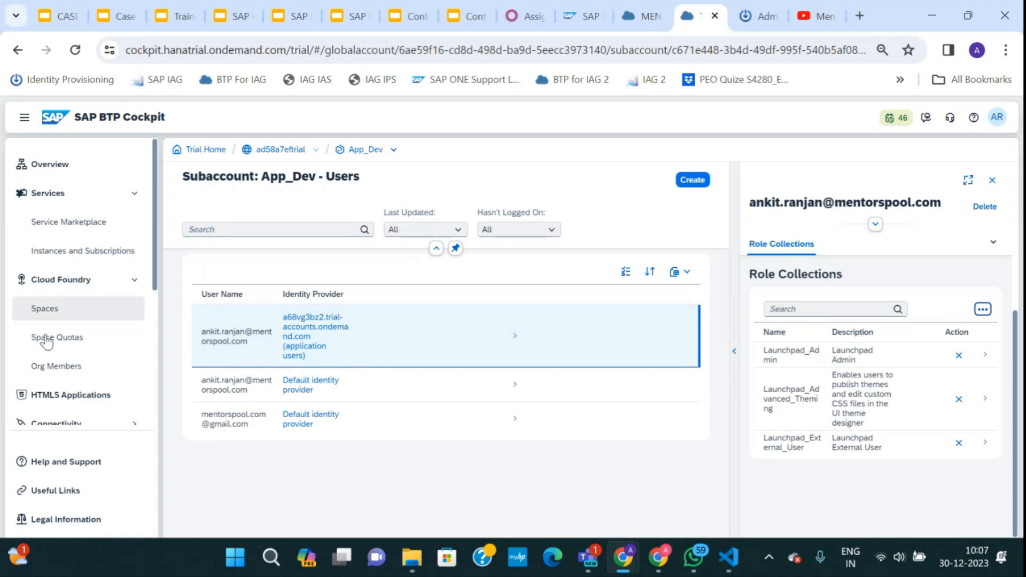
{"action": "scroll", "coordinate": [46, 339], "scroll_direction": "down", "scroll_amount": 3}
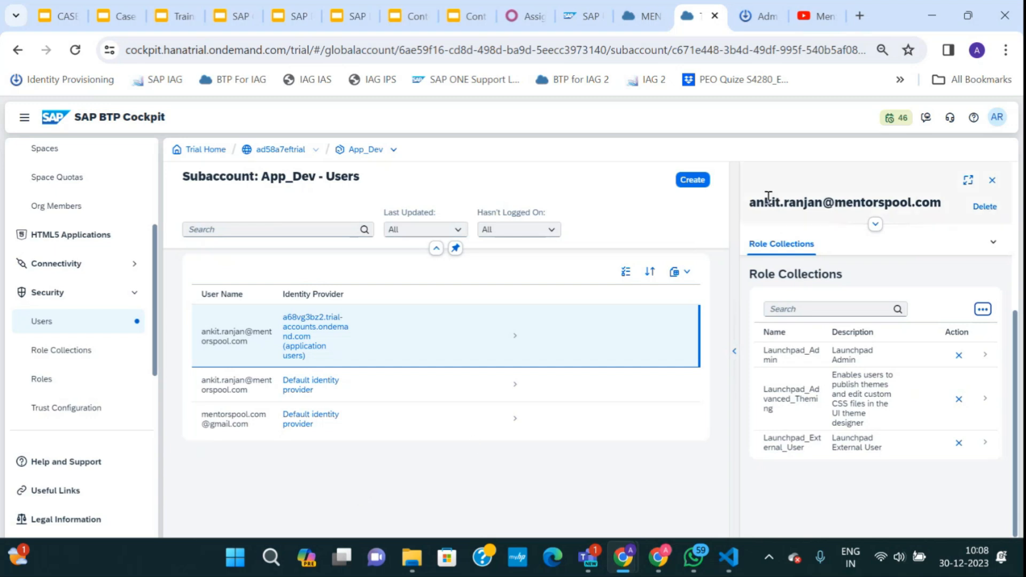
Switch to the Cloud Identity Services User Management tab listing 16 users.
{"action": "left_click", "coordinate": [756, 16]}
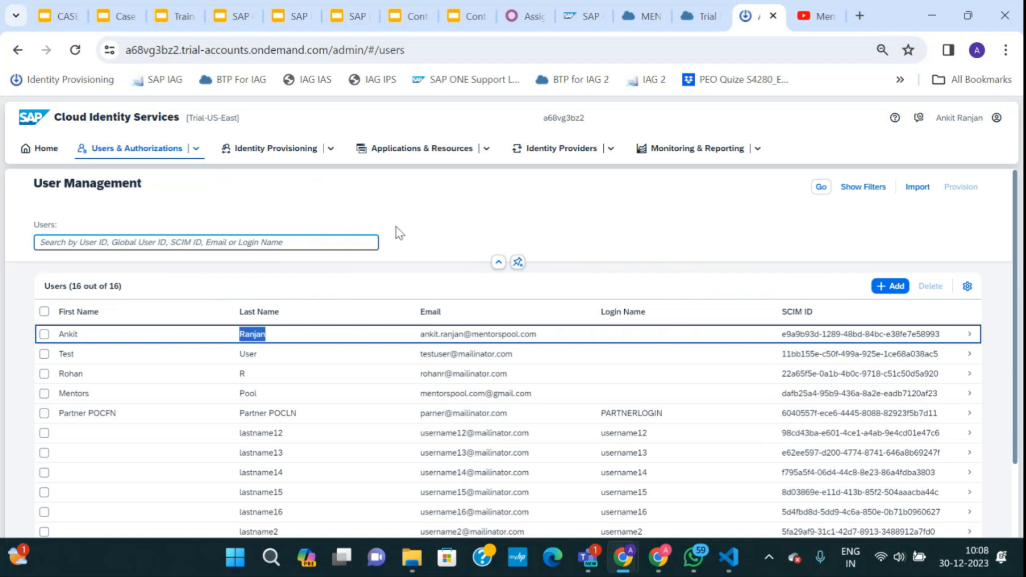
Open the XSUAA_App_Dev application from the Applications list and go to its authentication settings.
{"action": "left_click", "coordinate": [477, 151]}
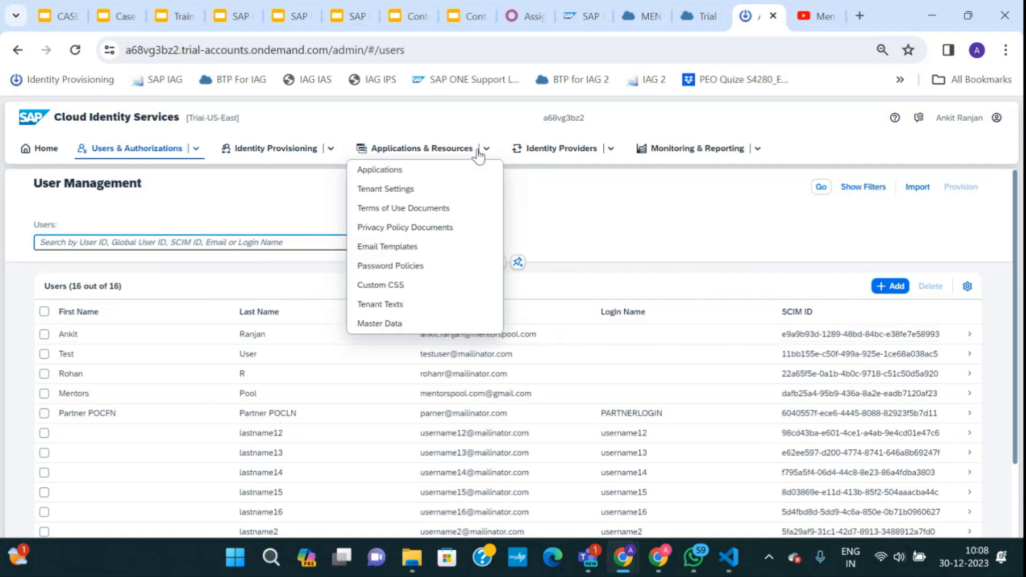
{"action": "left_click", "coordinate": [398, 171]}
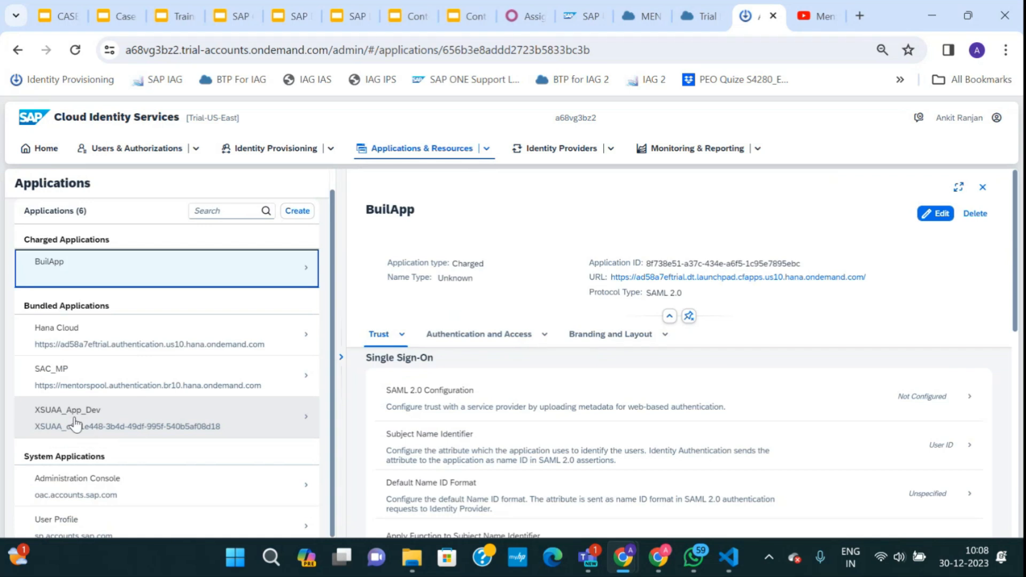
{"action": "left_click", "coordinate": [76, 425]}
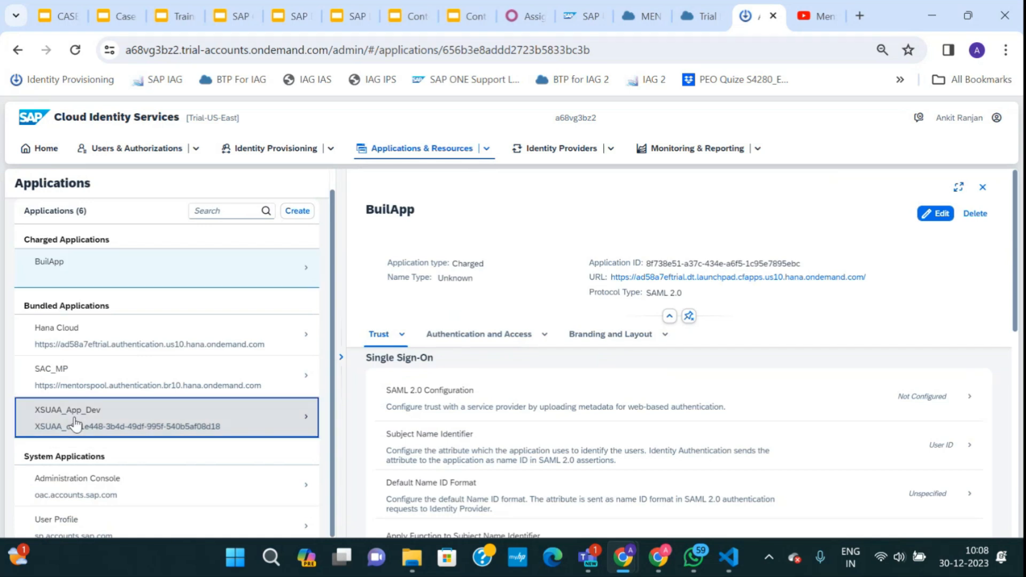
{"action": "scroll", "coordinate": [601, 462], "scroll_direction": "down", "scroll_amount": 5}
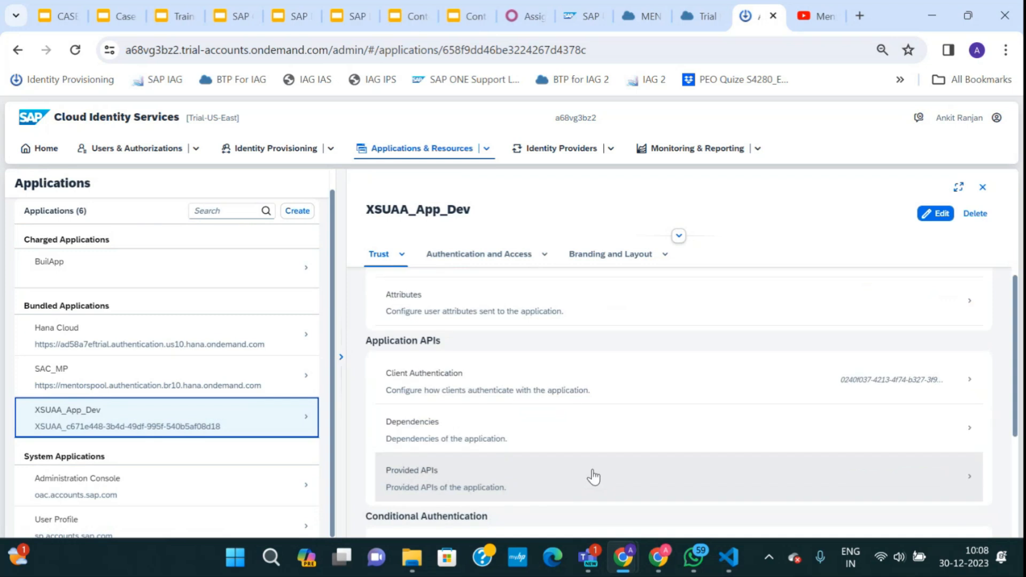
{"action": "scroll", "coordinate": [593, 476], "scroll_direction": "down", "scroll_amount": 3}
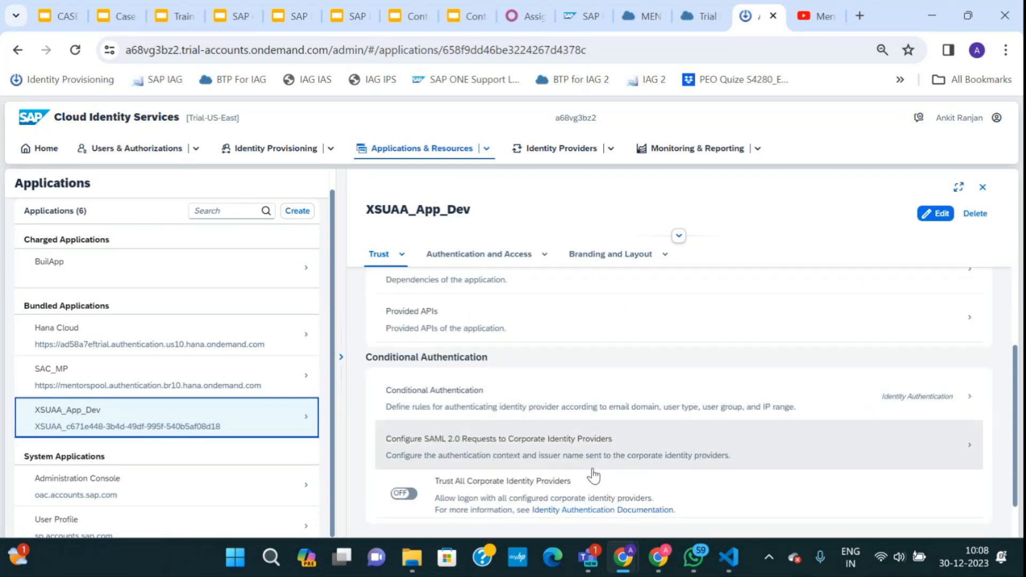
{"action": "scroll", "coordinate": [495, 396], "scroll_direction": "up", "scroll_amount": 2}
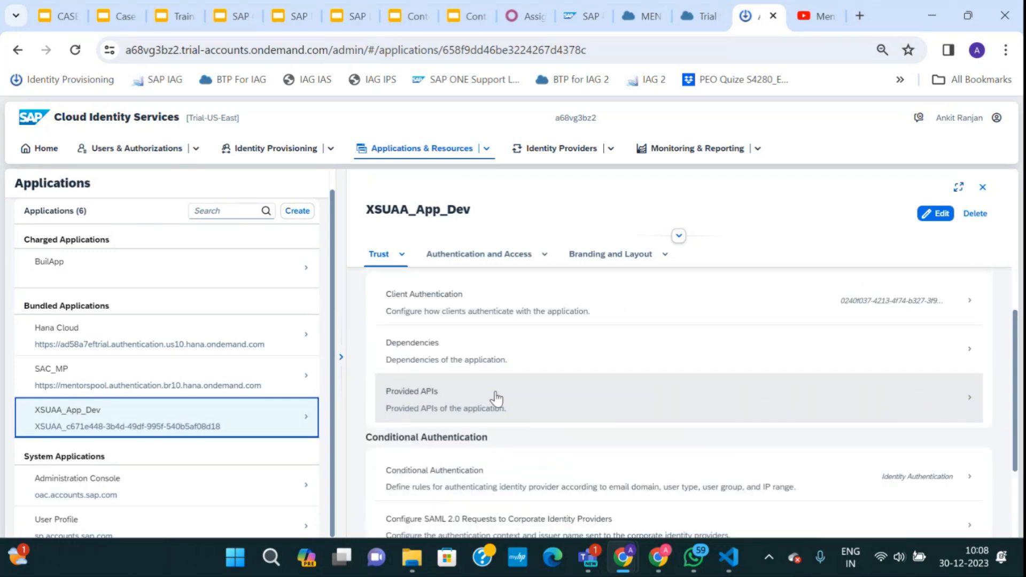
{"action": "left_click", "coordinate": [470, 262]}
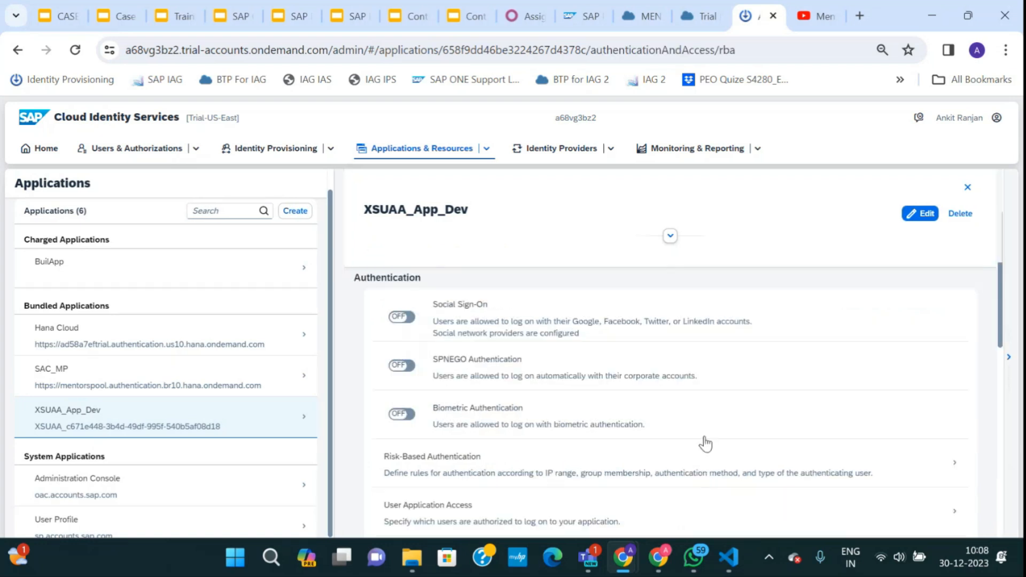
Set the risk-based default action to Two-Factor Authentication with TOTP and save the rule.
{"action": "left_click", "coordinate": [702, 453]}
{"action": "left_click", "coordinate": [832, 496]}
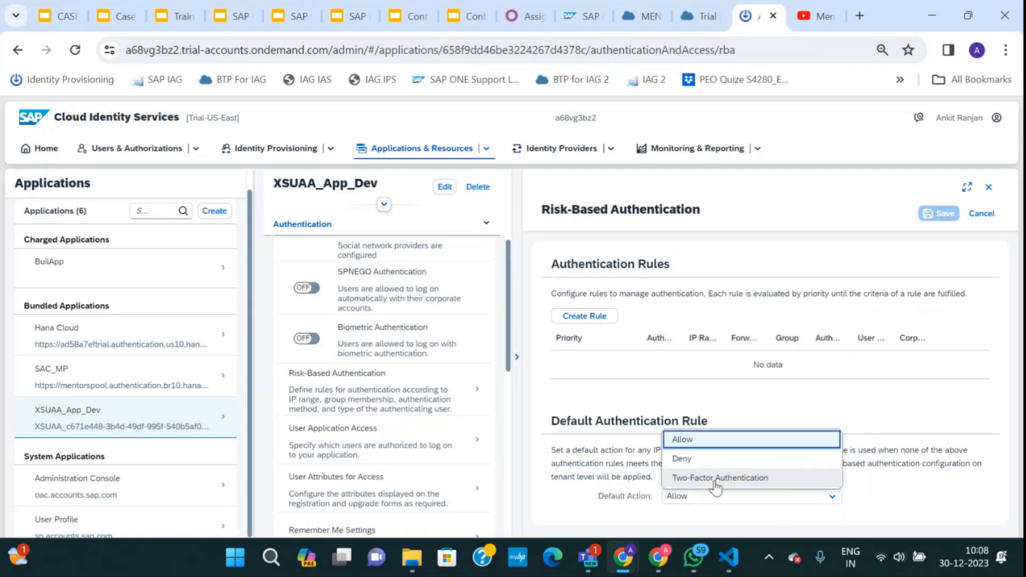
{"action": "left_click", "coordinate": [716, 479]}
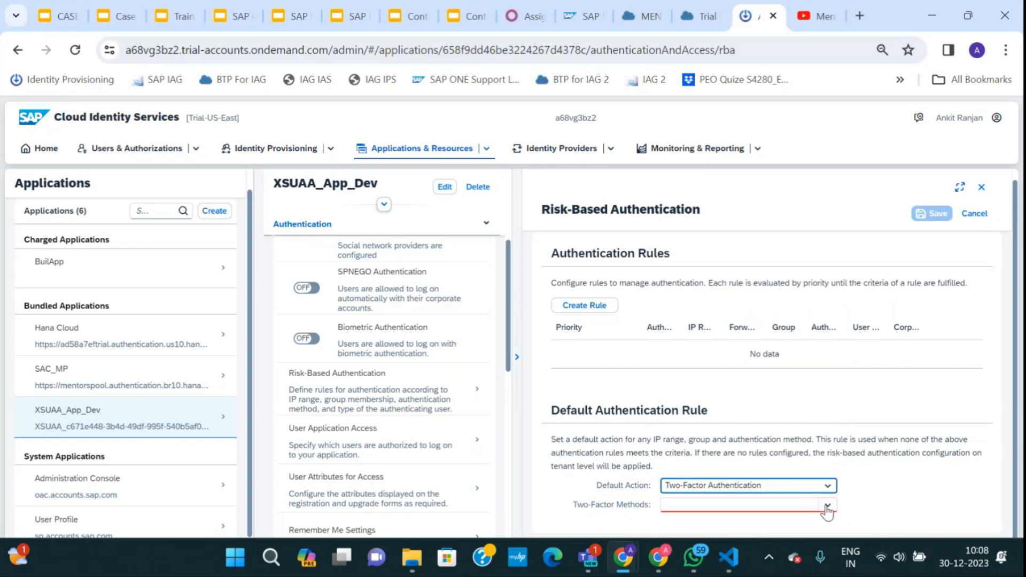
{"action": "left_click", "coordinate": [828, 505]}
{"action": "left_click", "coordinate": [687, 451]}
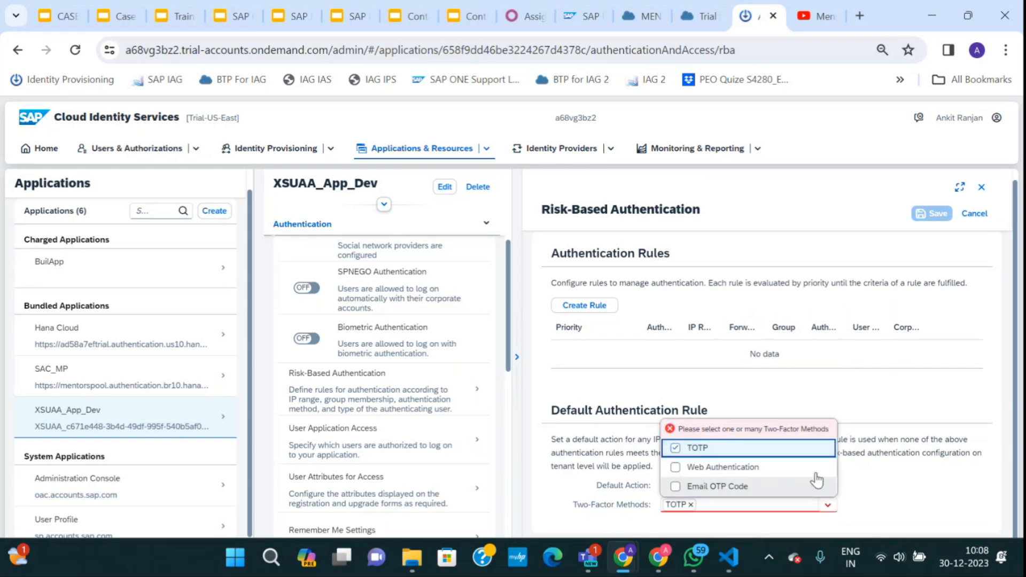
{"action": "left_click", "coordinate": [919, 402]}
{"action": "left_click", "coordinate": [925, 213]}
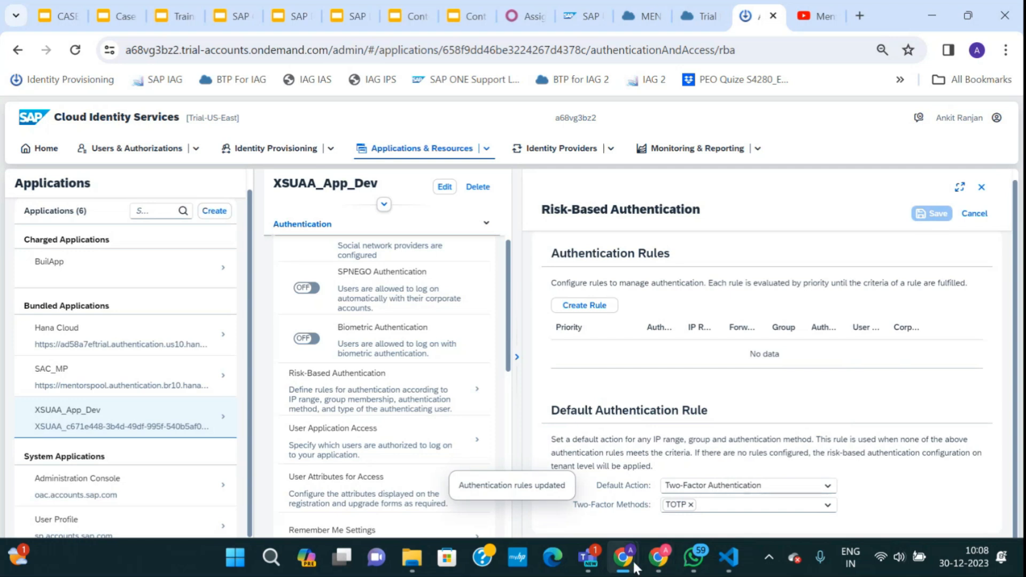
{"action": "mouse_move", "coordinate": [636, 566]}
{"action": "left_click", "coordinate": [689, 479]}
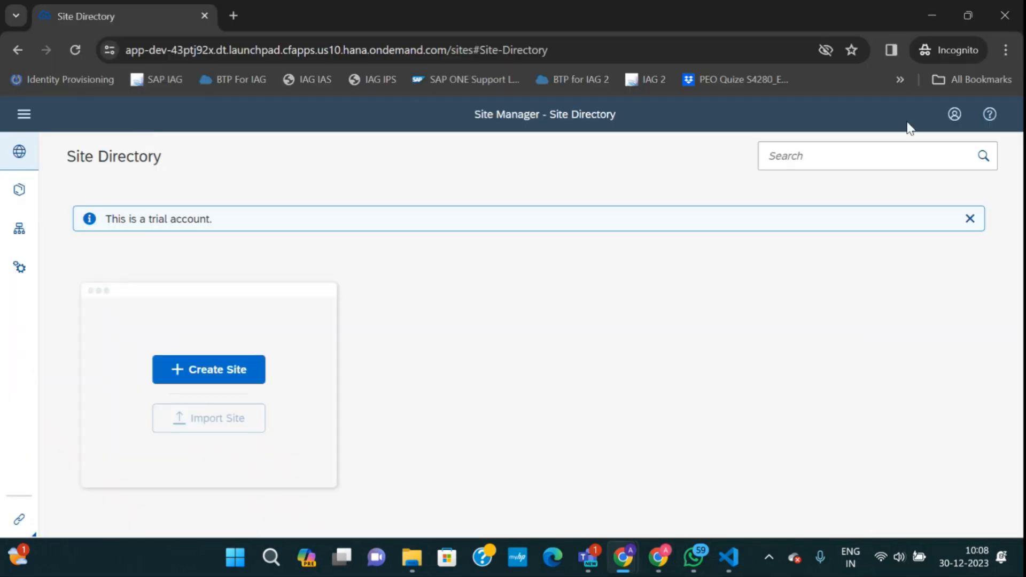
Sign out of SAP Build Work Zone from the user menu and confirm with OK.
{"action": "left_click", "coordinate": [955, 114]}
{"action": "left_click", "coordinate": [923, 238]}
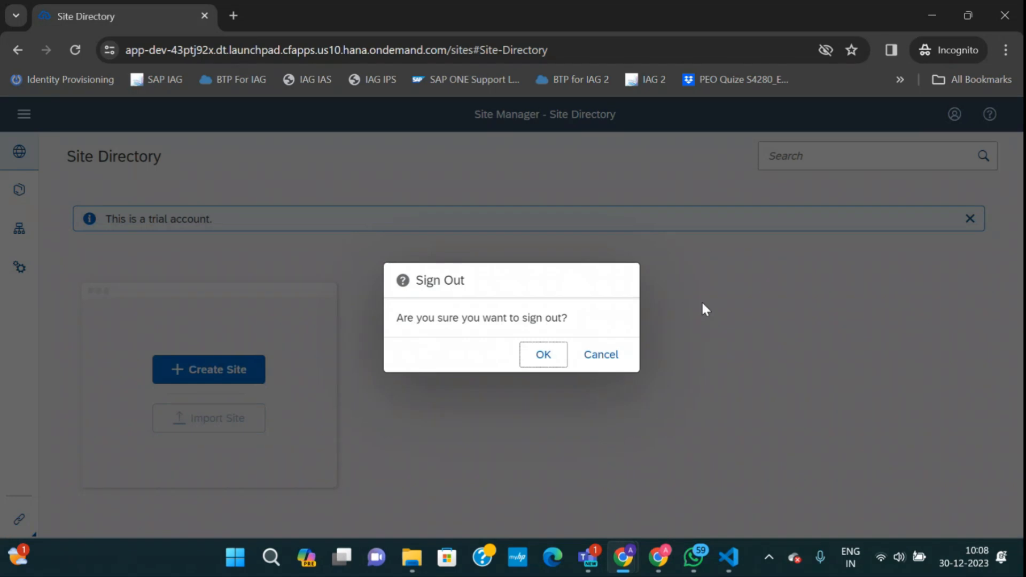
{"action": "left_click", "coordinate": [588, 353]}
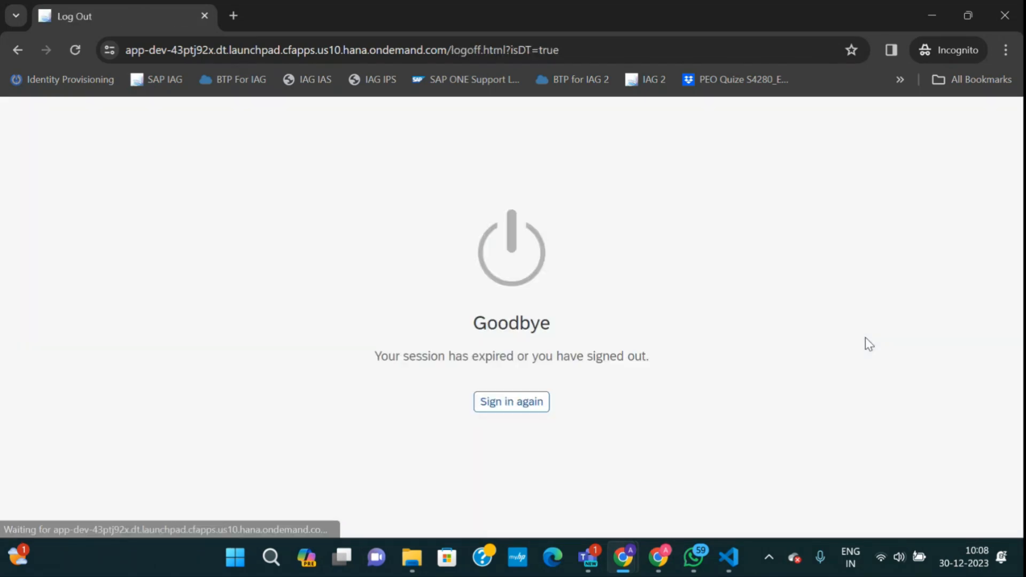
Sign back in through XSUAA_App_Dev using the saved login credentials.
{"action": "left_click", "coordinate": [506, 402]}
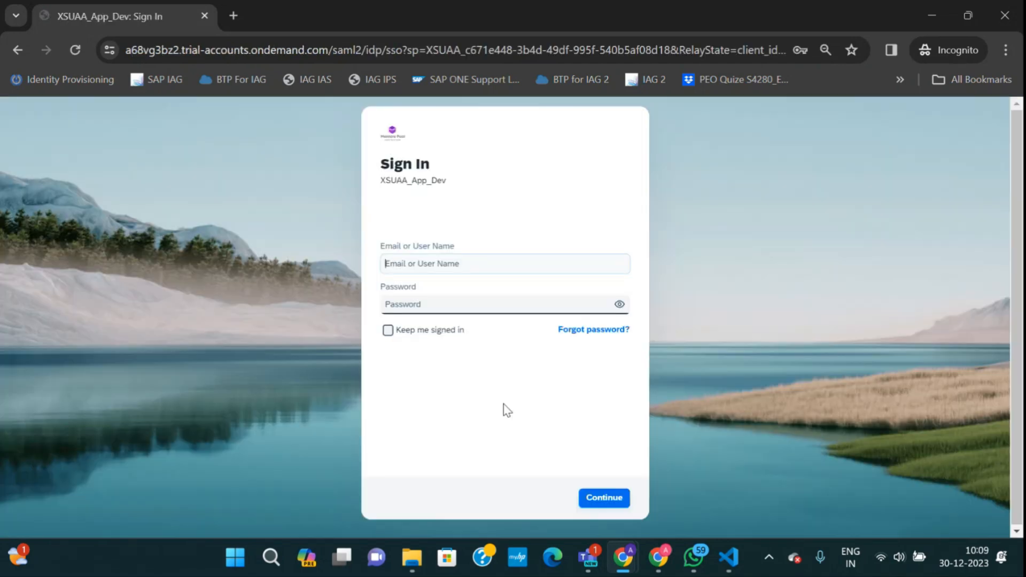
{"action": "left_click", "coordinate": [502, 266]}
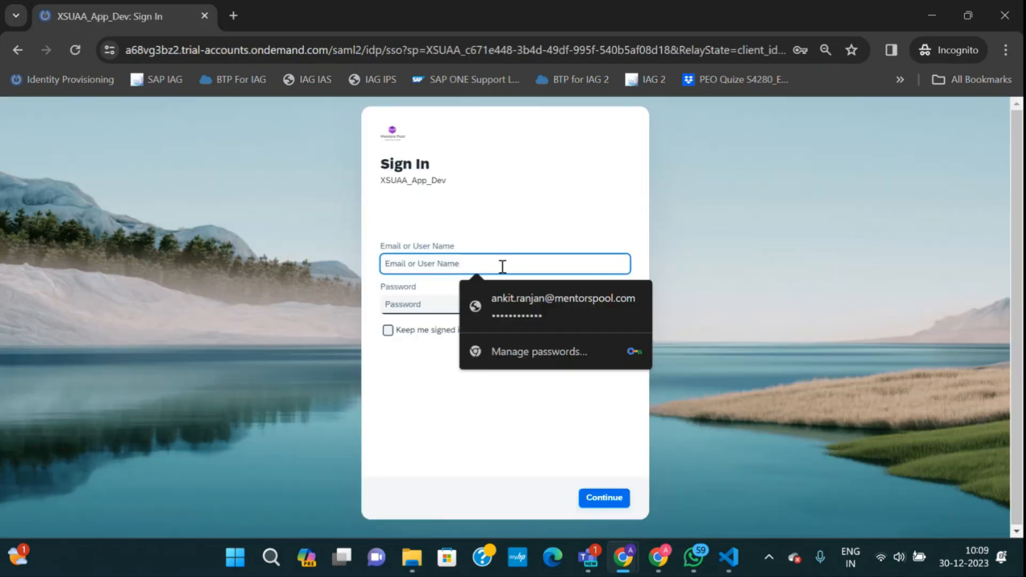
{"action": "left_click", "coordinate": [505, 299]}
{"action": "left_click", "coordinate": [592, 498]}
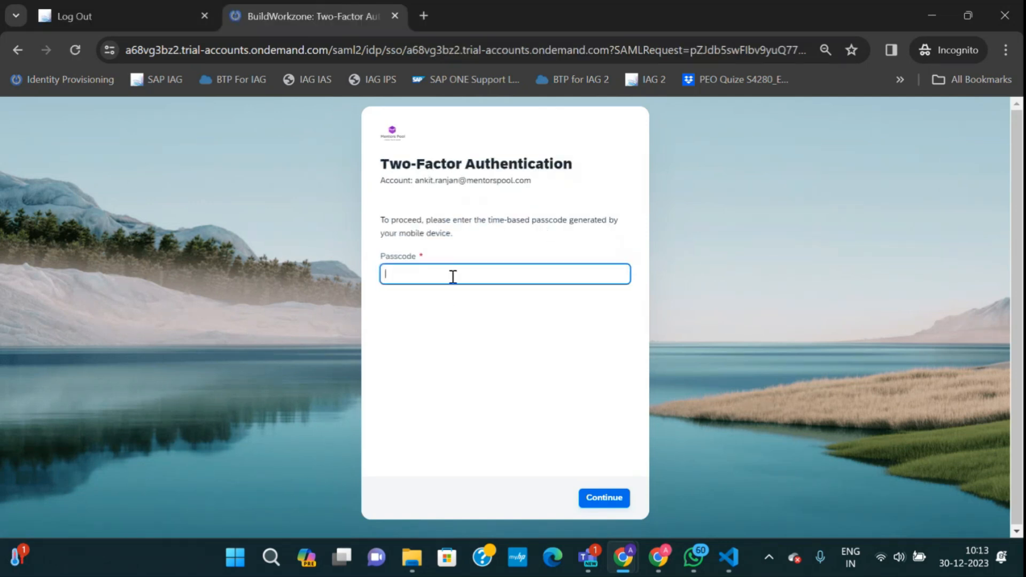
Highlight the Two-Factor Authentication heading and account line on the passcode prompt.
{"action": "left_click_drag", "start_coordinate": [381, 163], "coordinate": [576, 173]}
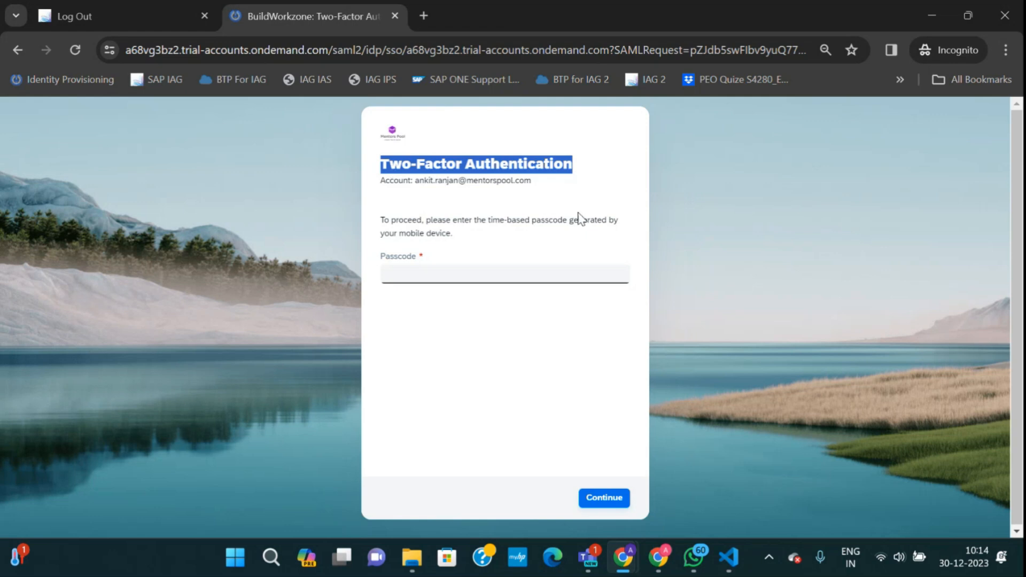
{"action": "left_click", "coordinate": [419, 280]}
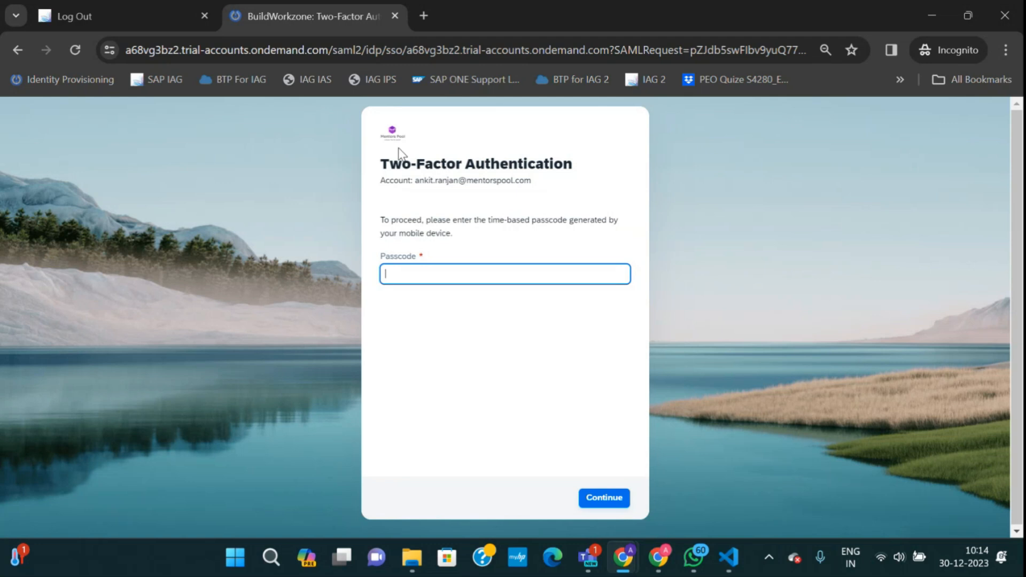
{"action": "left_click_drag", "start_coordinate": [390, 163], "coordinate": [627, 190]}
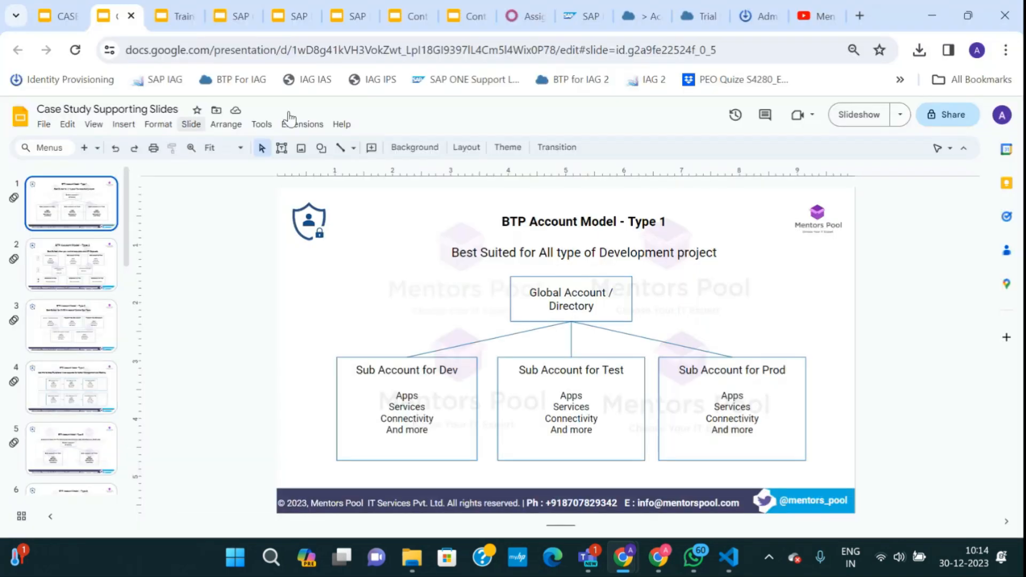
Cycle through the browser tabs to the CASE STUDY IAG deck's Project 1 slide.
{"action": "left_click", "coordinate": [701, 16]}
{"action": "left_click", "coordinate": [635, 16]}
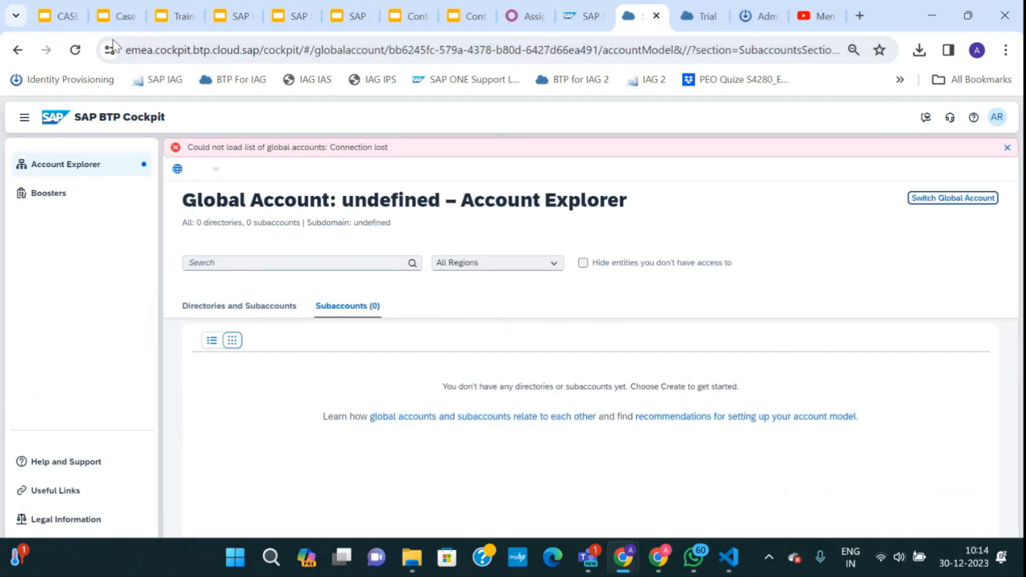
{"action": "left_click", "coordinate": [123, 16]}
{"action": "left_click", "coordinate": [60, 16]}
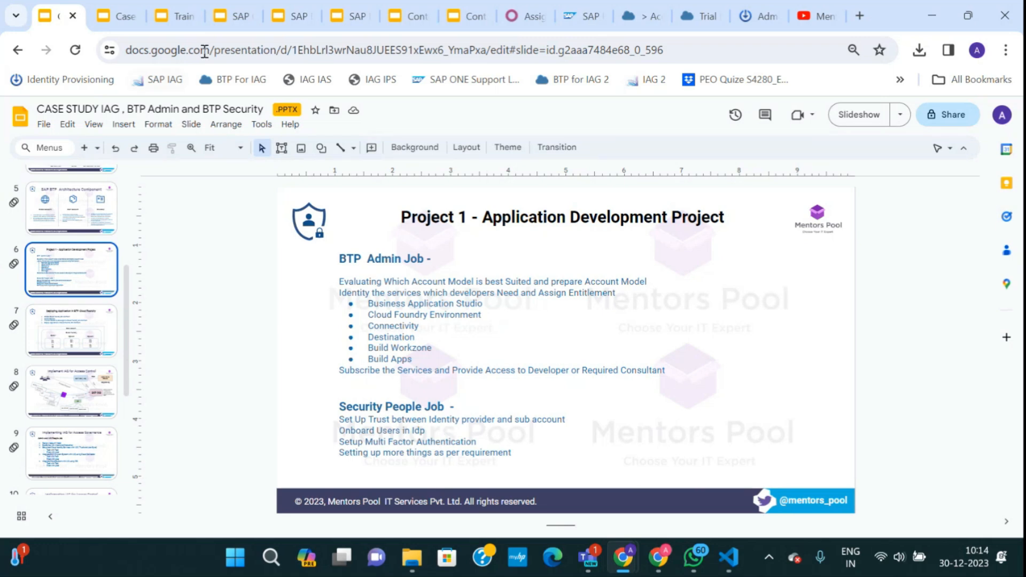
Close the BuildWorkzone Risk-Based Authentication panel and go to Users & Authorizations > User Management.
{"action": "left_click", "coordinate": [759, 16]}
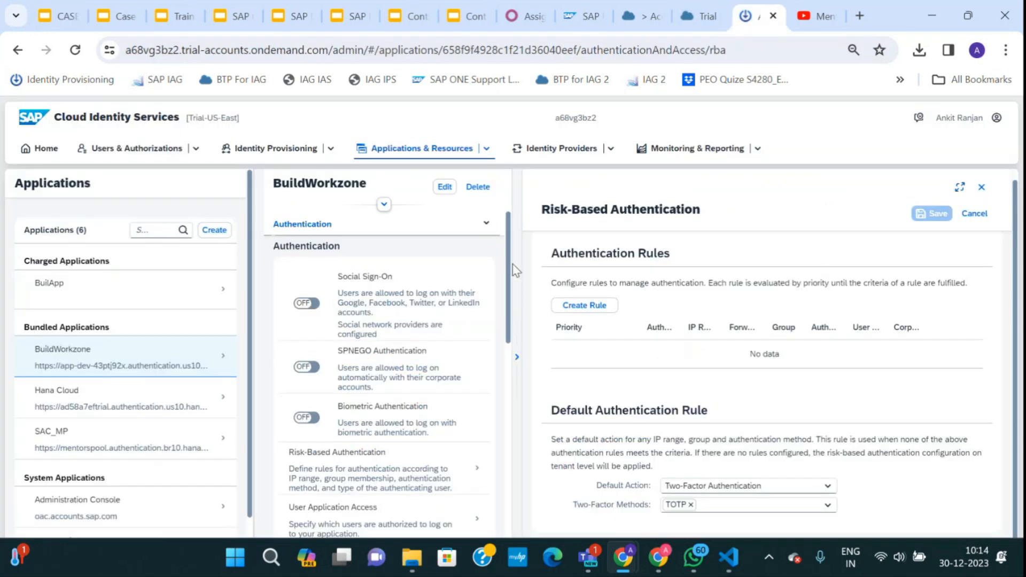
{"action": "left_click", "coordinate": [981, 187]}
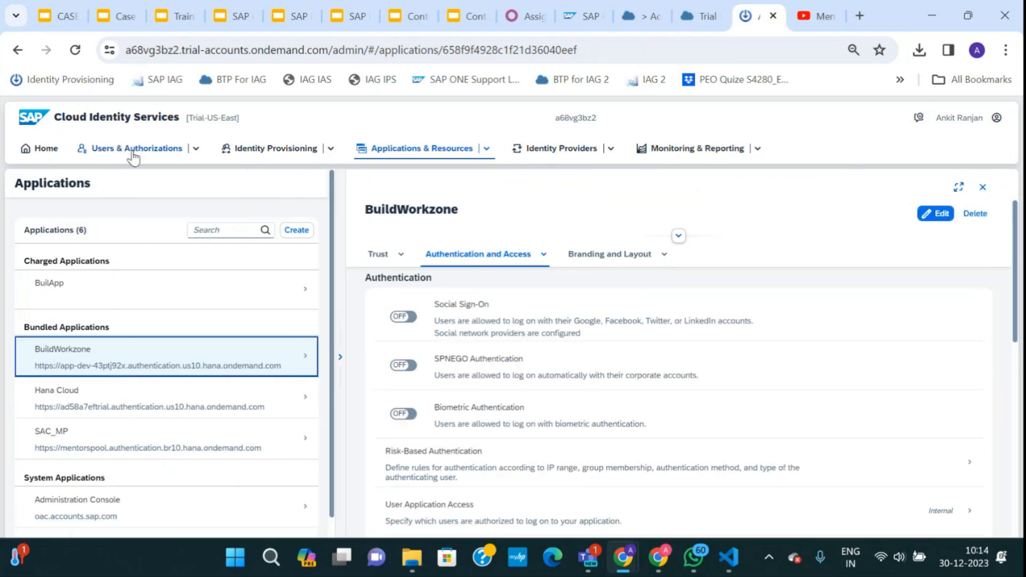
{"action": "left_click", "coordinate": [86, 153]}
{"action": "left_click", "coordinate": [107, 167]}
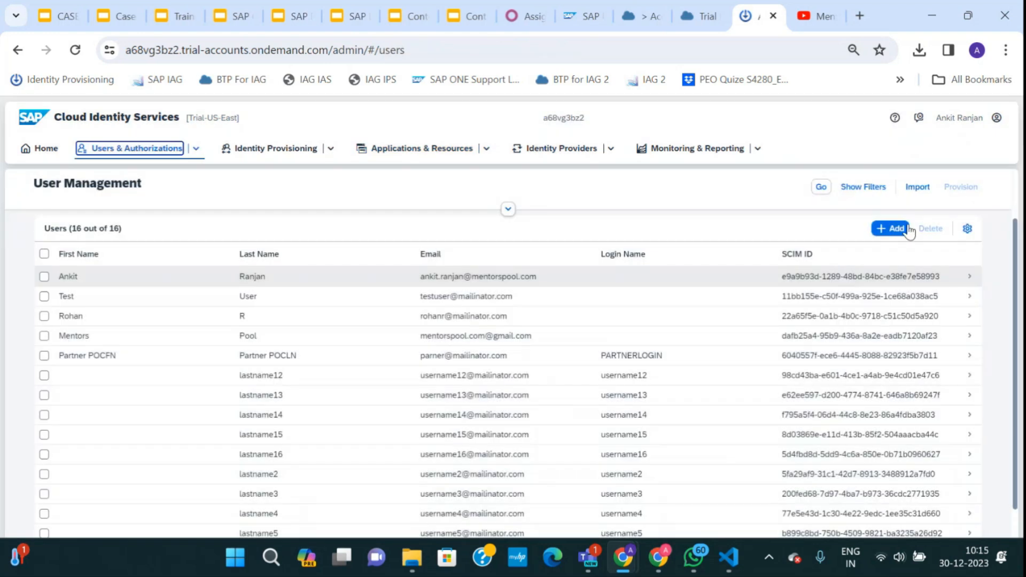
Open and cancel Add New User, review the 16-user list, and return to the slides.
{"action": "left_click", "coordinate": [890, 229]}
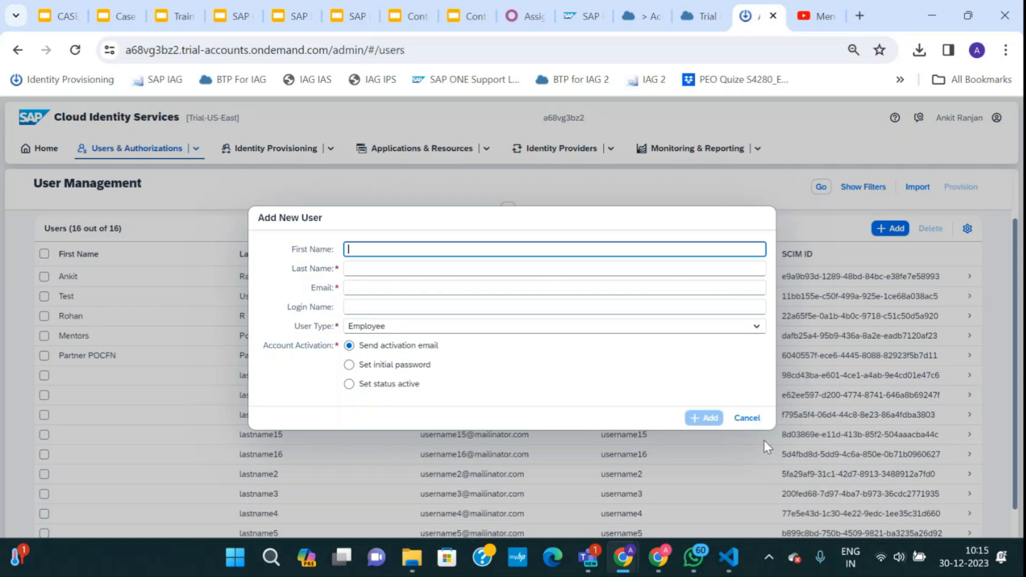
{"action": "left_click", "coordinate": [747, 418]}
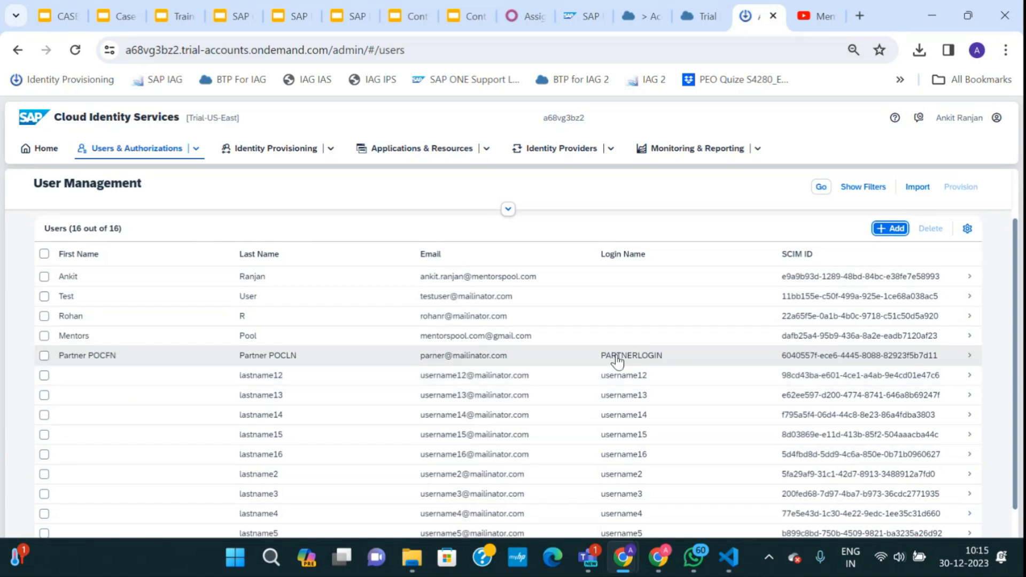
{"action": "scroll", "coordinate": [431, 486], "scroll_direction": "down", "scroll_amount": 1}
{"action": "scroll", "coordinate": [431, 526], "scroll_direction": "up", "scroll_amount": 3}
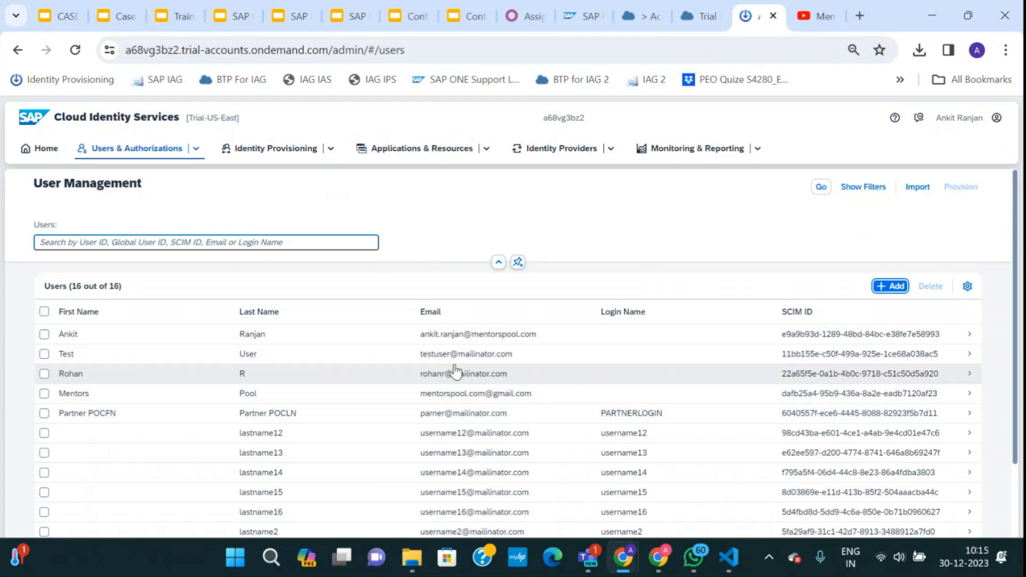
{"action": "left_click", "coordinate": [120, 17]}
Show slide 7, Deploying Application in BTP Cloud Foundry, in the CASE STUDY IAG deck.
{"action": "left_click", "coordinate": [54, 16]}
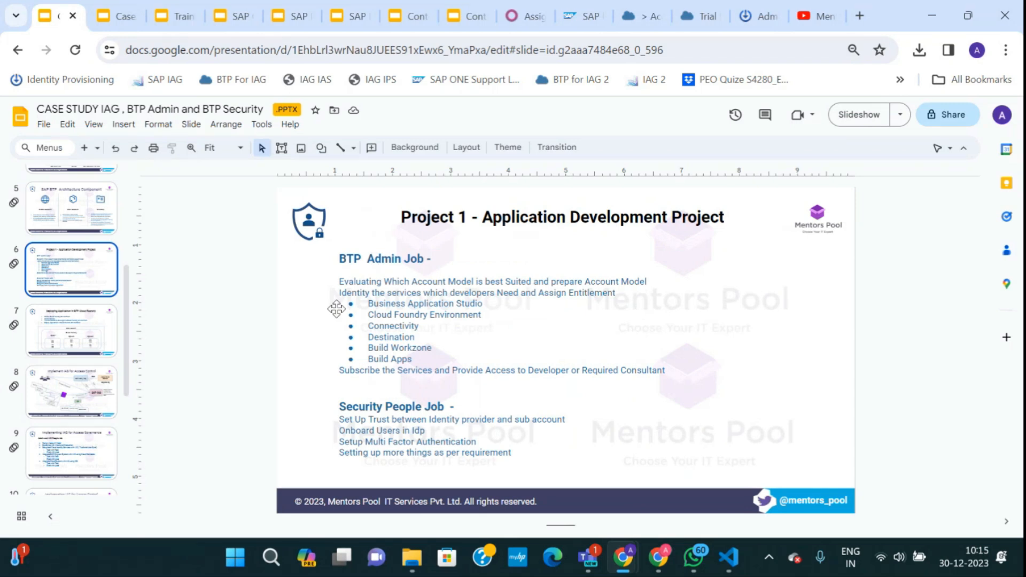
{"action": "left_click", "coordinate": [94, 332]}
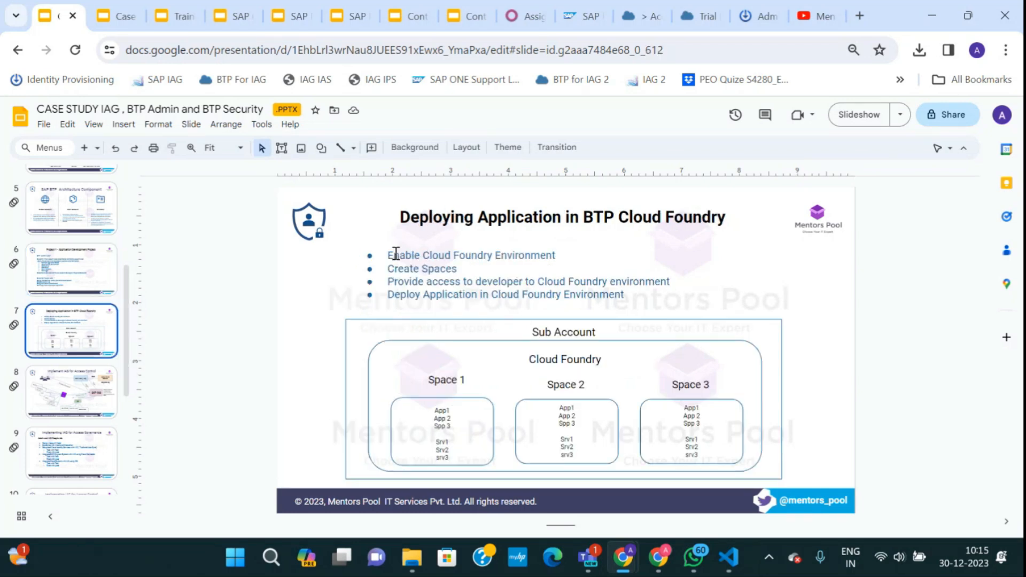
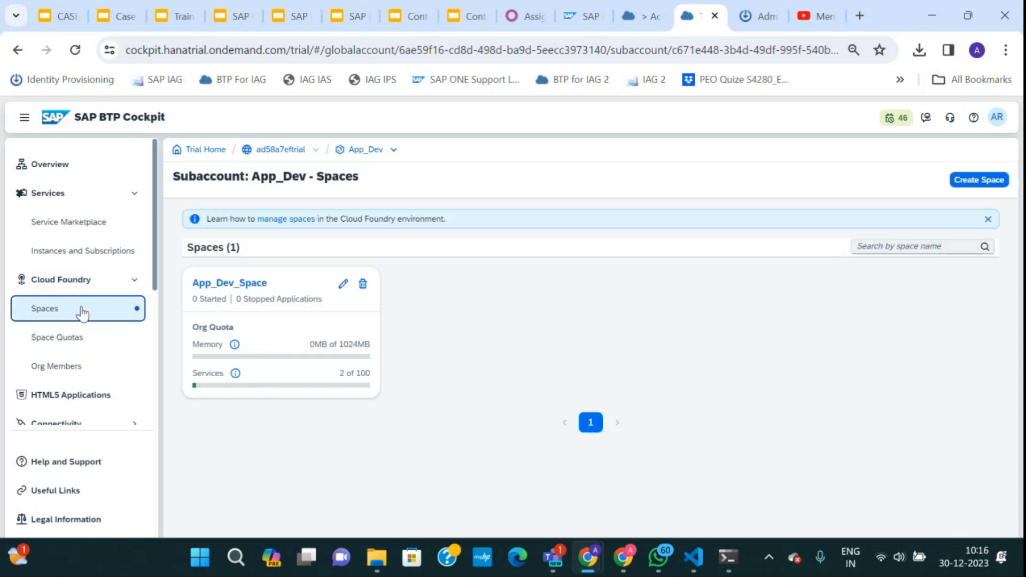
Open App_Dev_Space's empty Applications page, try Deploy Application and cancel it, then switch to Command Prompt.
{"action": "left_click", "coordinate": [229, 283]}
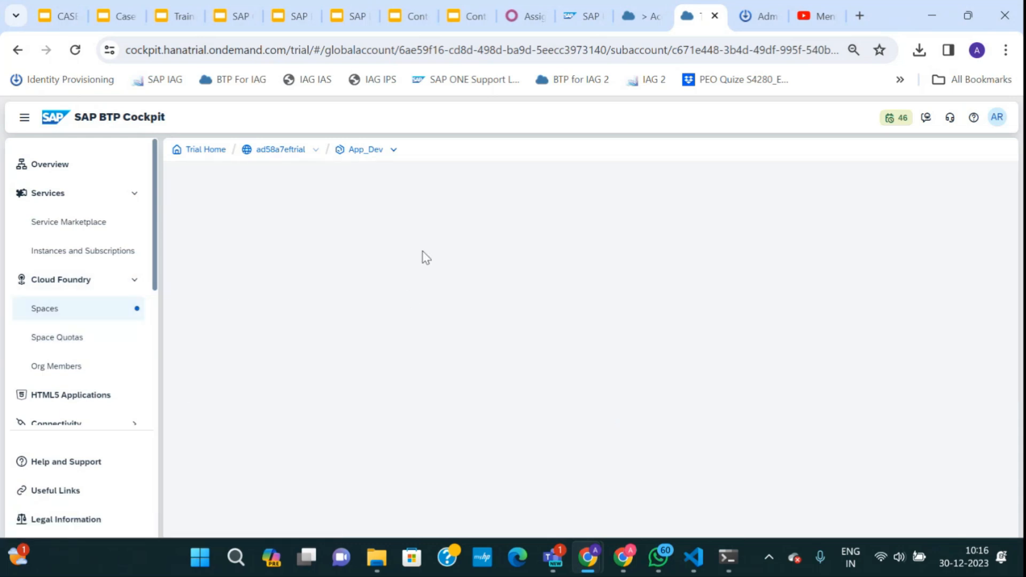
{"action": "left_click", "coordinate": [216, 227]}
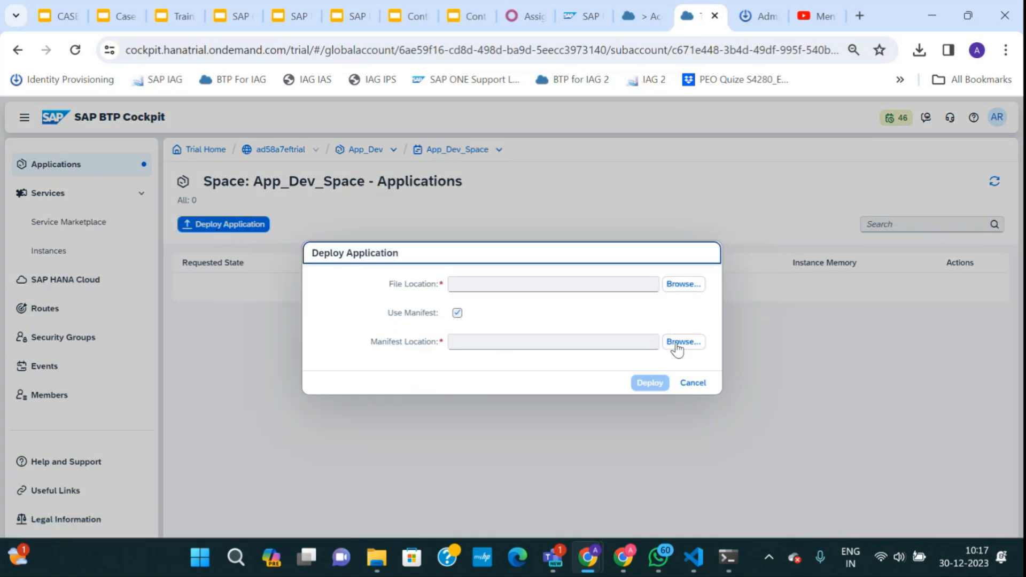
{"action": "left_click", "coordinate": [694, 383]}
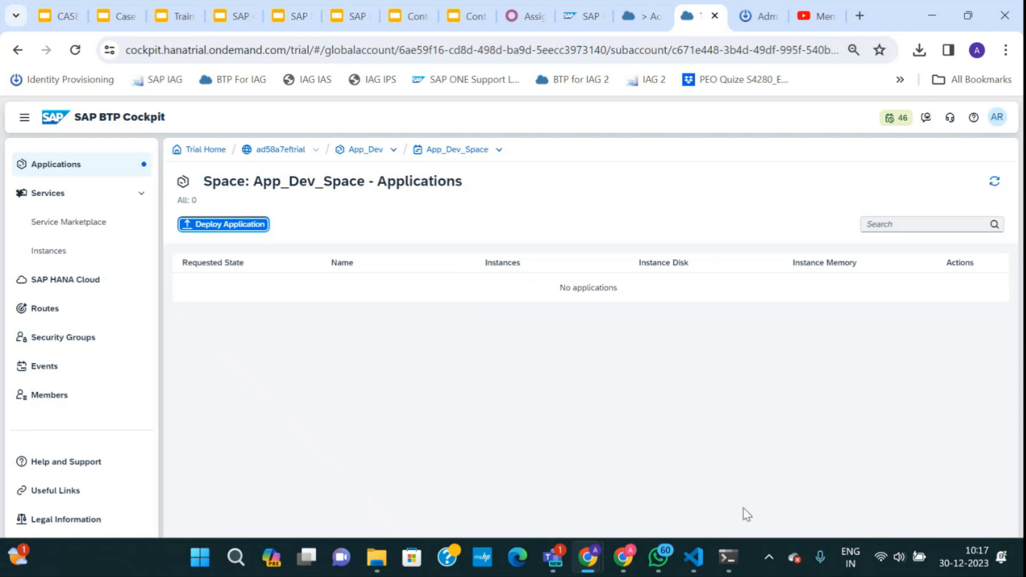
{"action": "mouse_move", "coordinate": [728, 557]}
{"action": "left_click", "coordinate": [657, 465]}
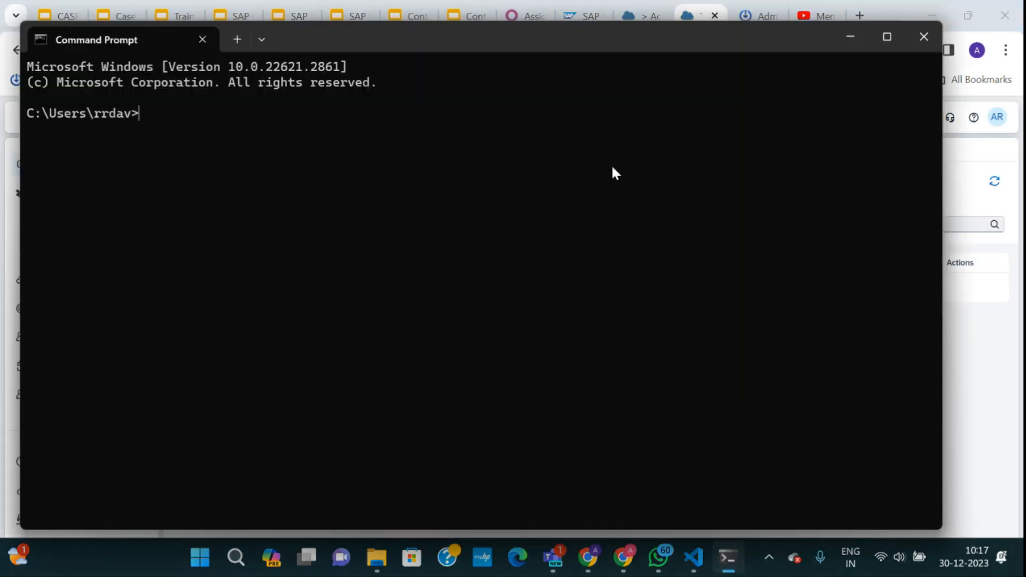
Run cf login and sign in with the account e-mail and password.
{"action": "type", "text": "cf login"}
{"action": "key", "text": "Return"}
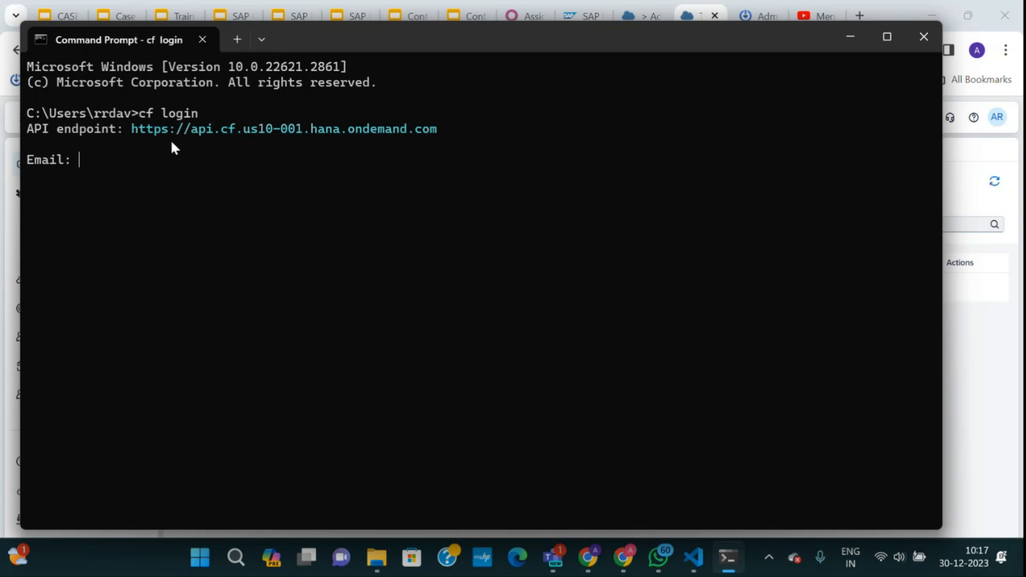
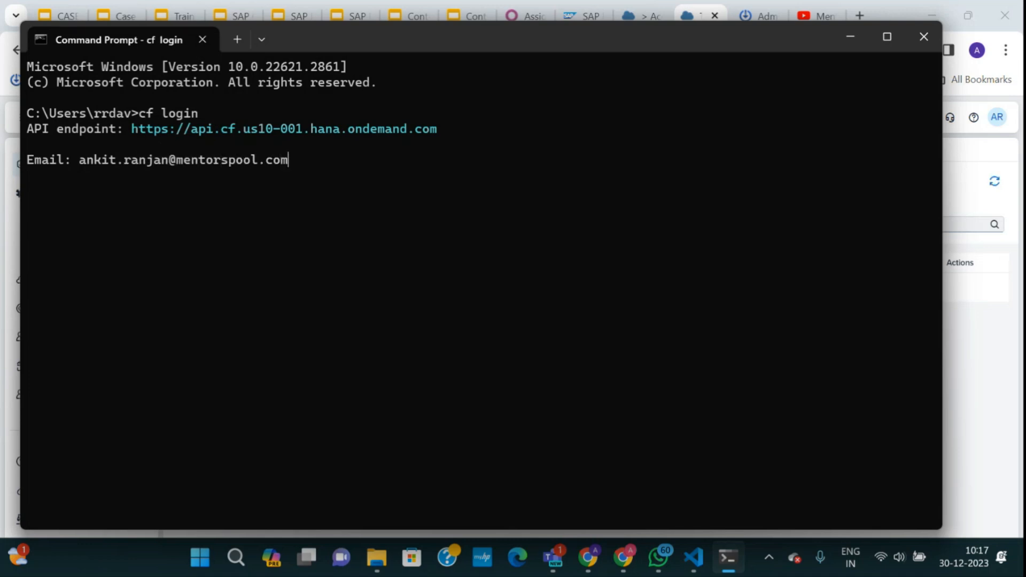
{"action": "key", "text": "Return"}
{"action": "key", "text": "Return"}
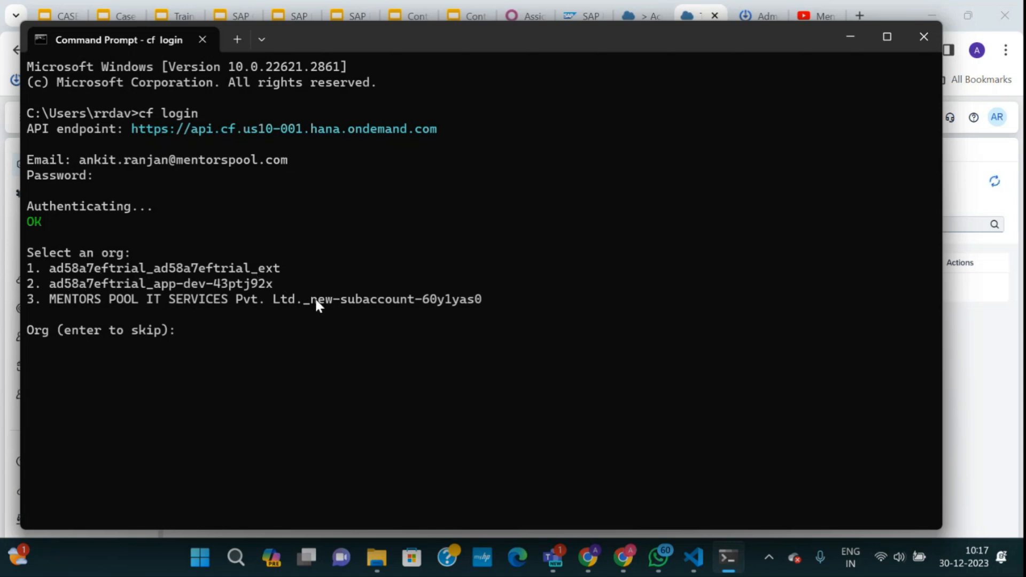
Choose org 1 (ad58a7eftrial_ad58a7eftrial_ext) and space 1 (Dev) as the Cloud Foundry target.
{"action": "type", "text": "1"}
{"action": "key", "text": "Return"}
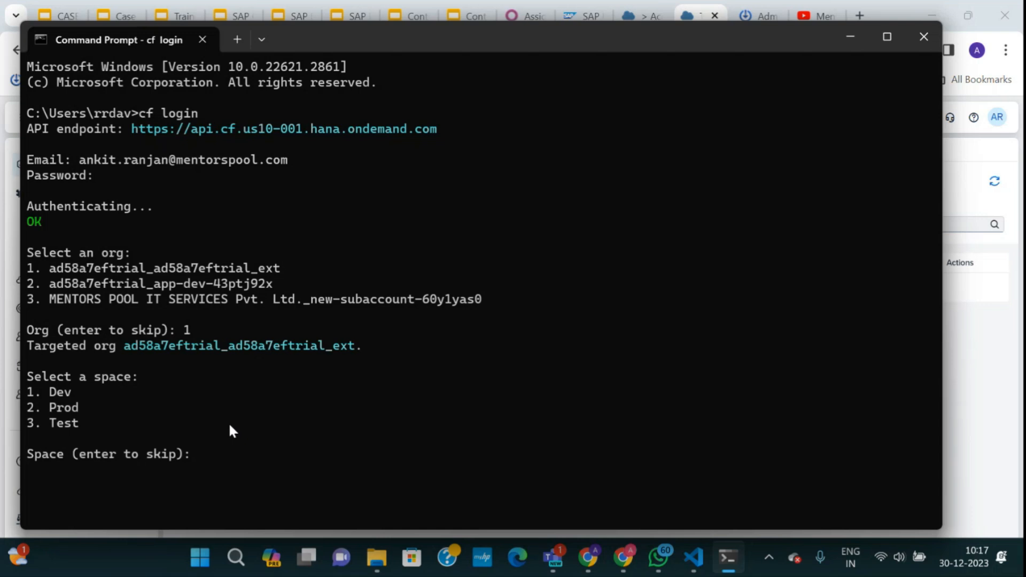
{"action": "type", "text": "1"}
{"action": "key", "text": "Return"}
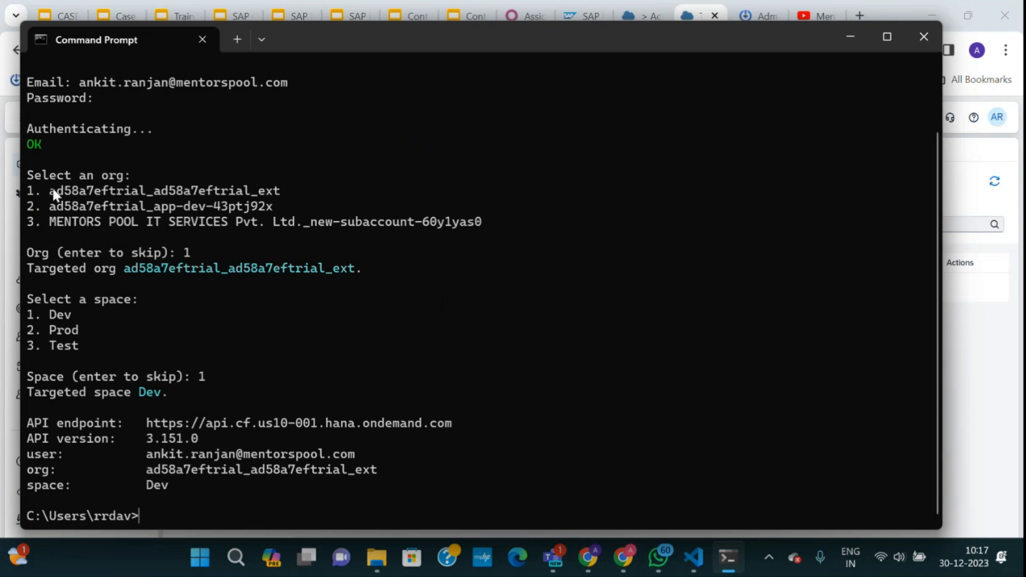
{"action": "left_click_drag", "start_coordinate": [53, 189], "coordinate": [277, 194]}
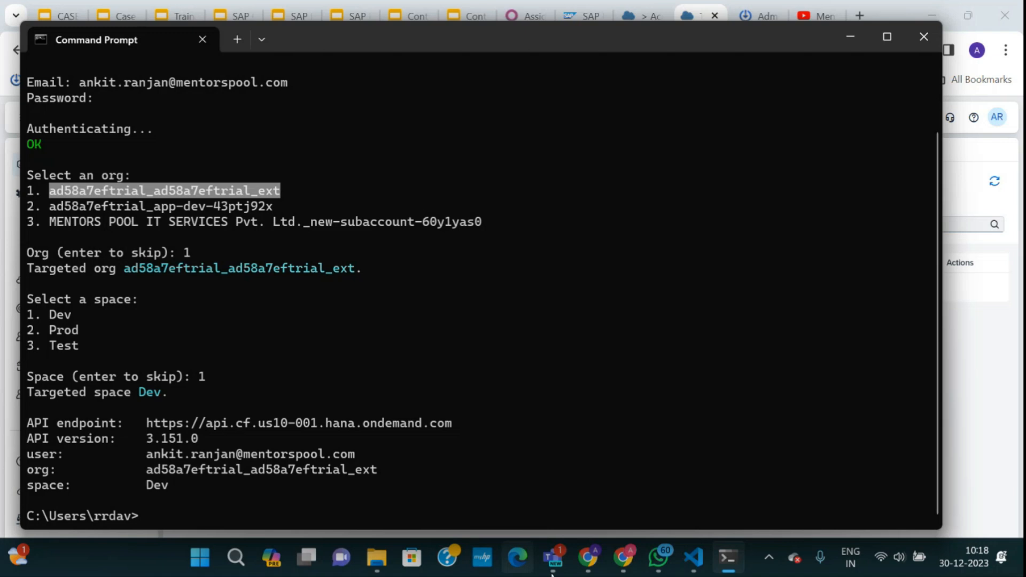
Back in the cockpit, switch to the trial subaccount and view its Cloud Foundry spaces.
{"action": "left_click", "coordinate": [588, 558]}
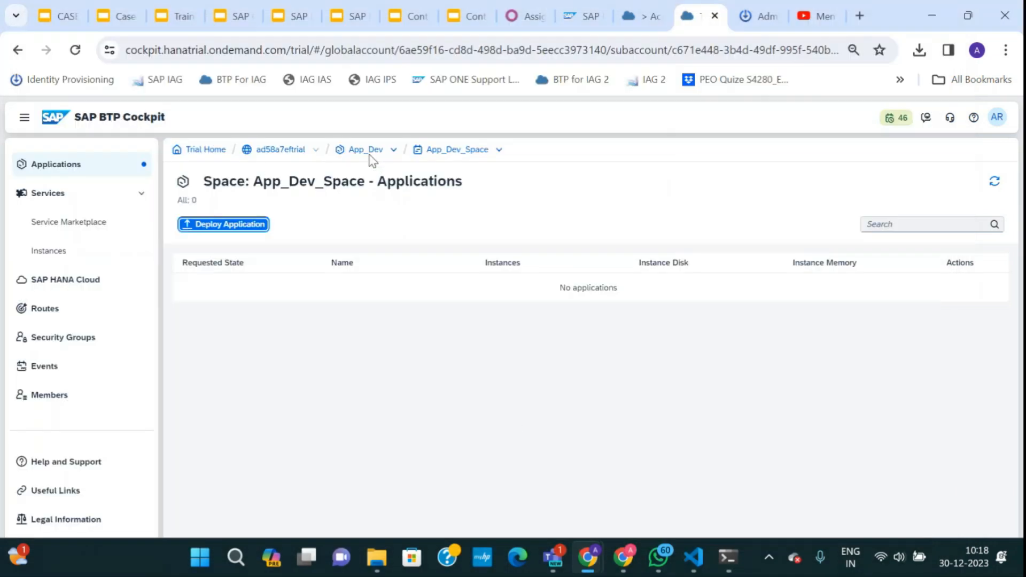
{"action": "left_click", "coordinate": [393, 151]}
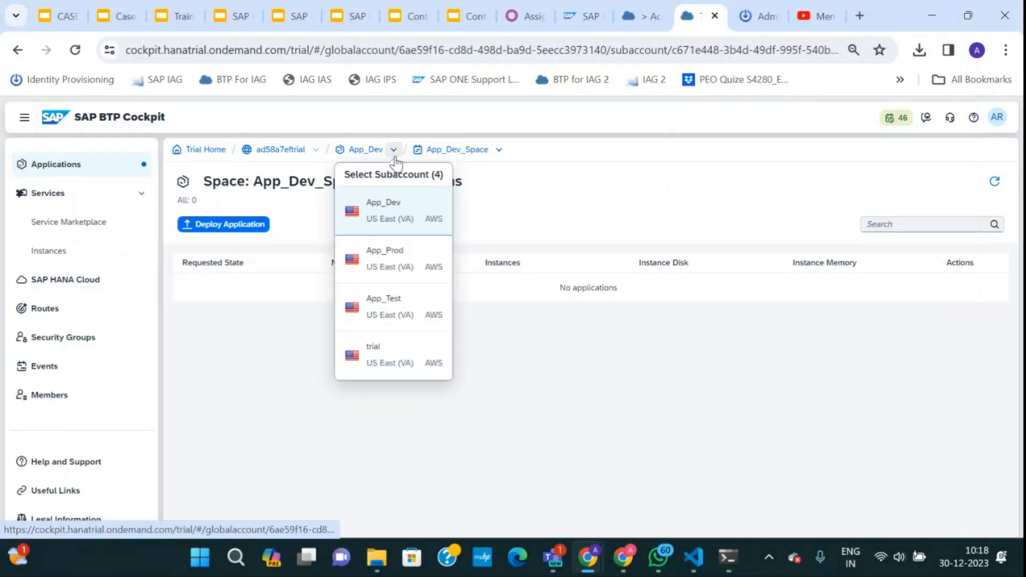
{"action": "left_click", "coordinate": [374, 355]}
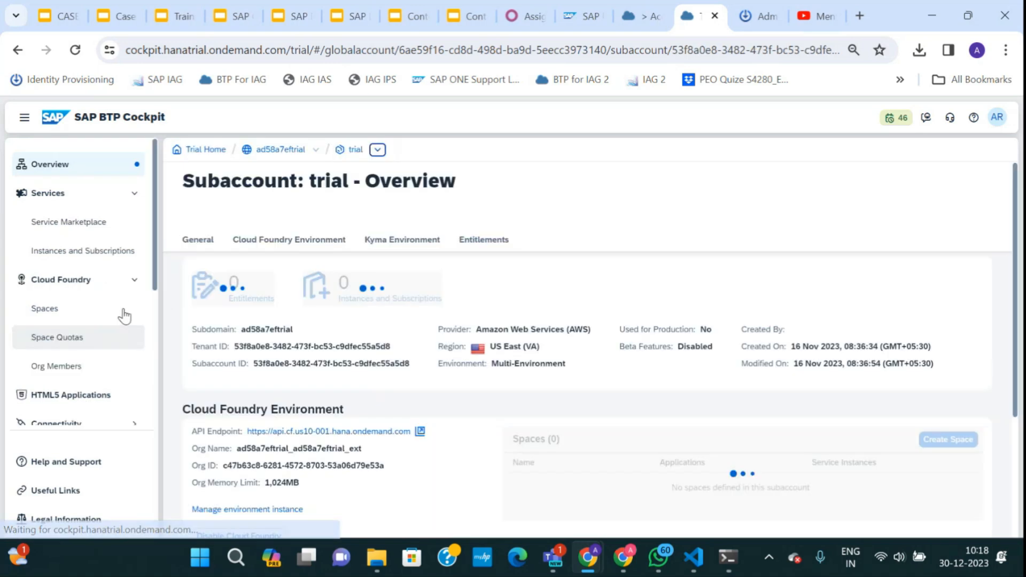
{"action": "left_click", "coordinate": [60, 314]}
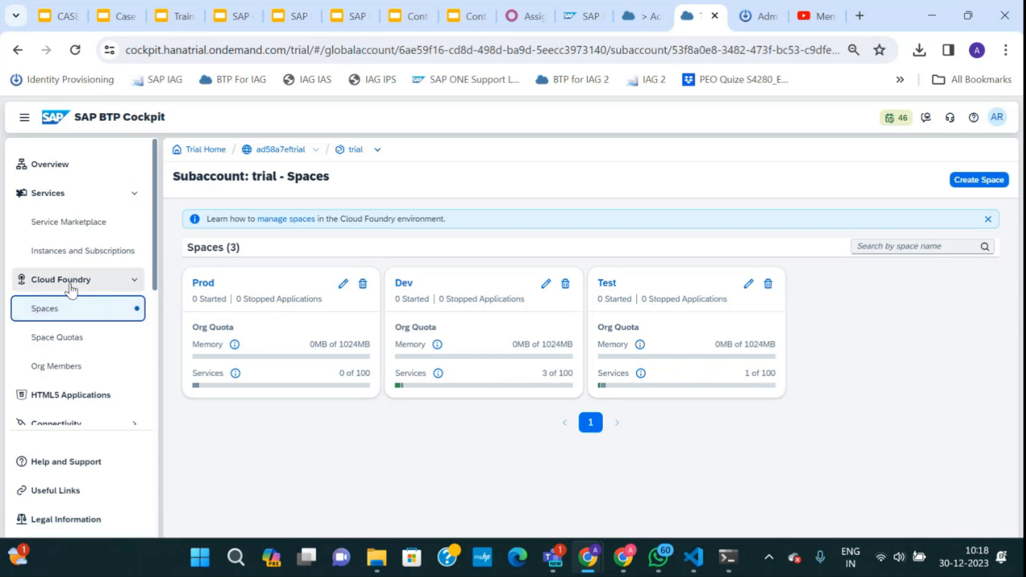
Review the trial subaccount's Instances and Subscriptions, then return to Command Prompt.
{"action": "left_click", "coordinate": [377, 150]}
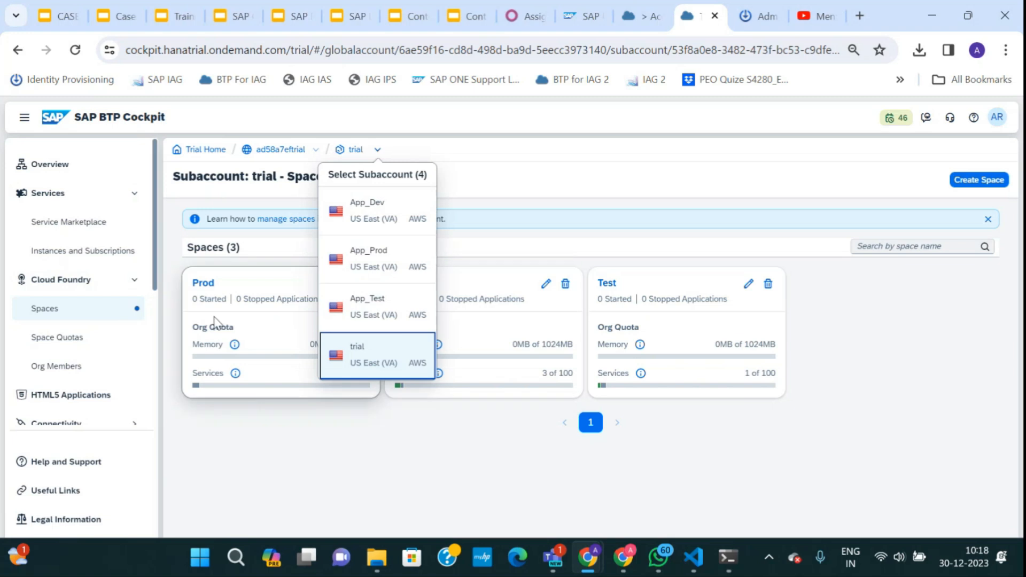
{"action": "left_click", "coordinate": [280, 459]}
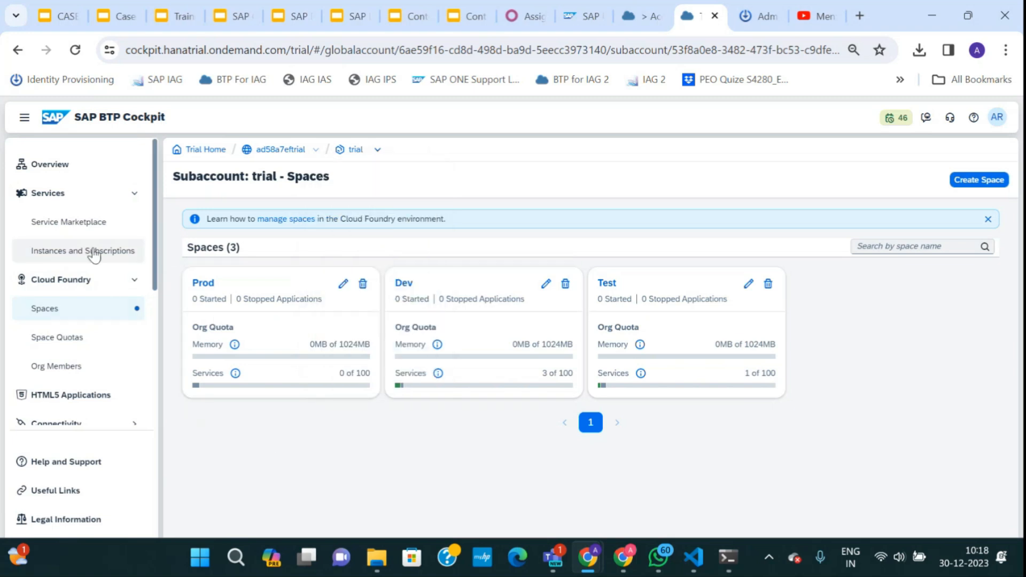
{"action": "left_click", "coordinate": [91, 251]}
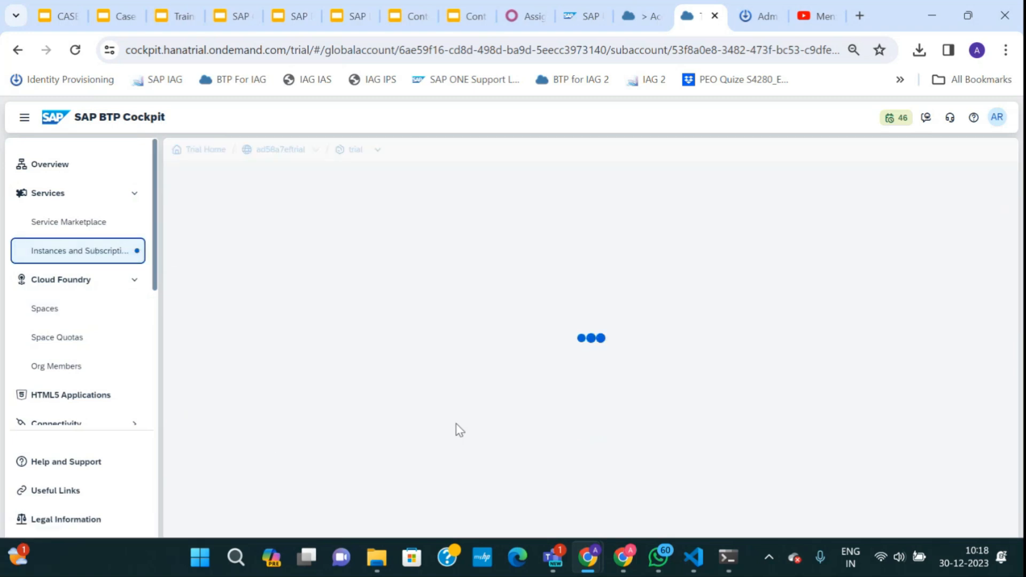
{"action": "left_click", "coordinate": [727, 558]}
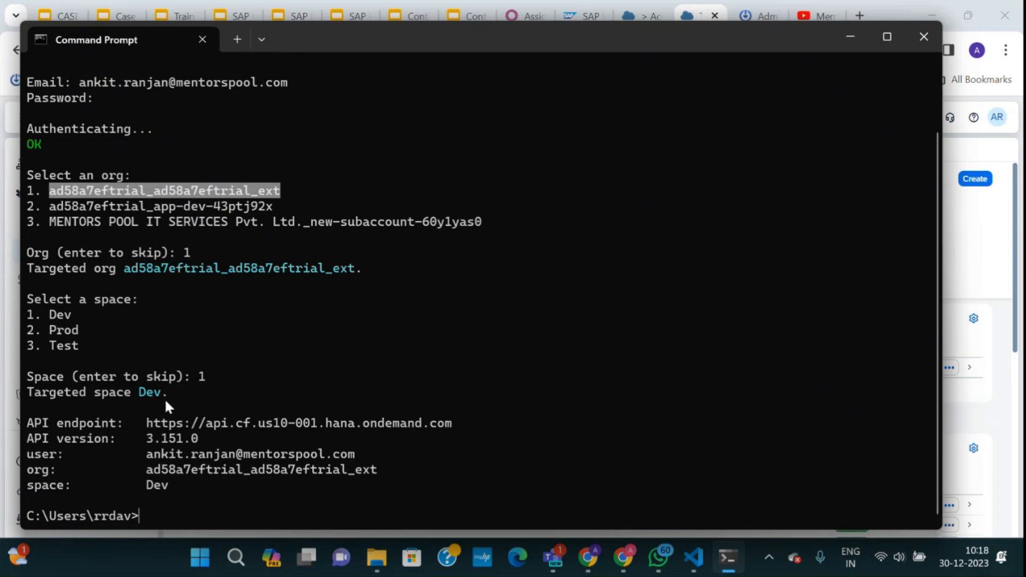
Change into the cf-static-file app folder and maximize the terminal.
{"action": "type", "text": "cd"}
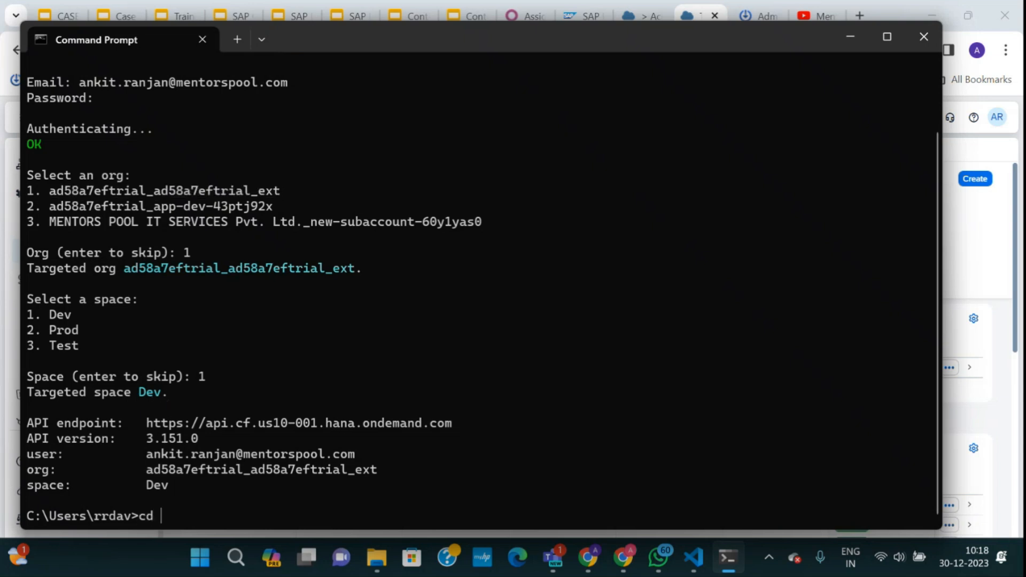
{"action": "type", "text": "C:\\Users\\rrdav\\Documents\\CF Apps\\cf-static-file"}
{"action": "key", "text": "Return"}
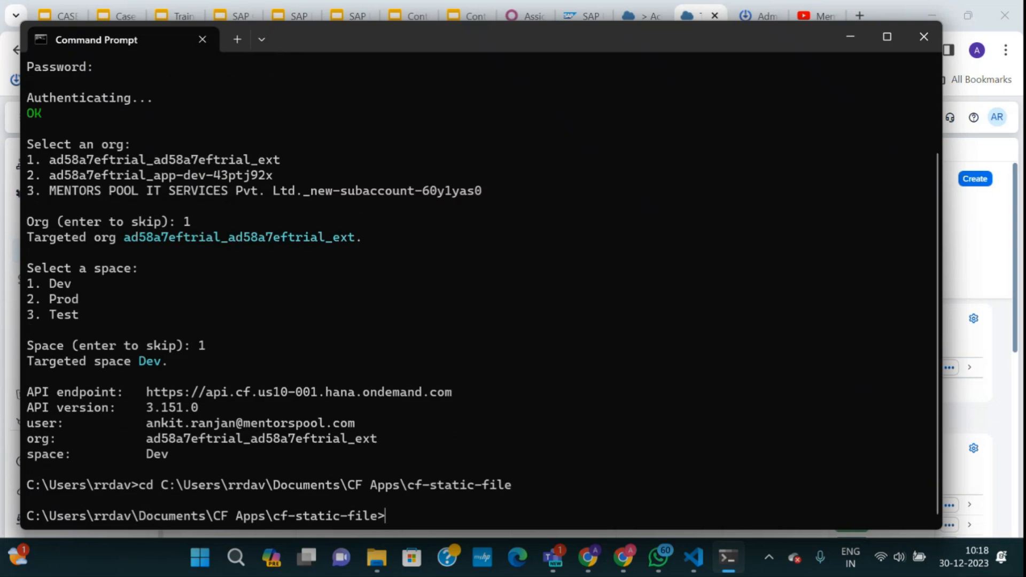
{"action": "left_click", "coordinate": [885, 35]}
Run cf push cf-static-file until it runs 1/1 instance, and copy its route URL.
{"action": "type", "text": "cf"}
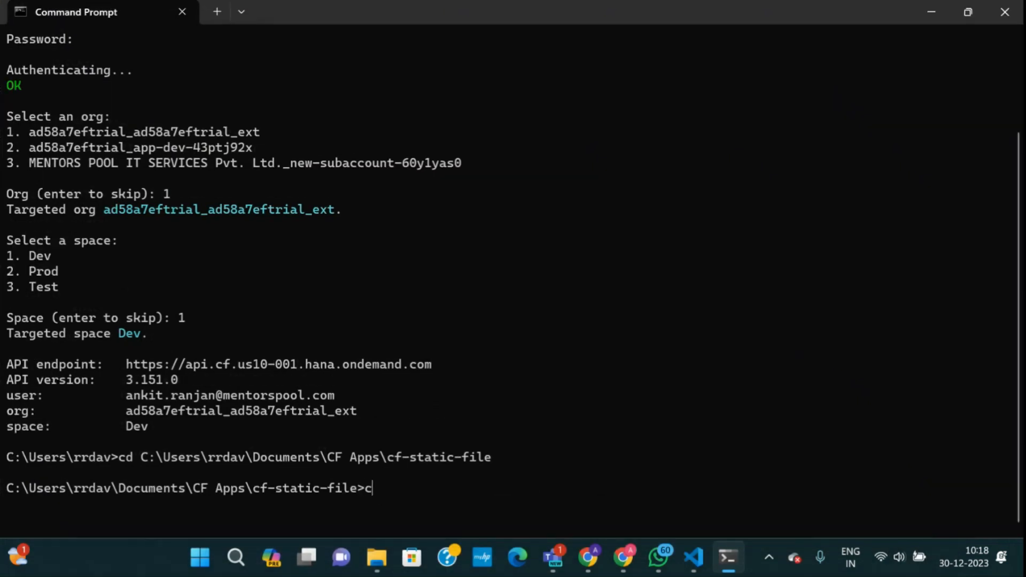
{"action": "type", "text": " push"}
{"action": "left_click_drag", "start_coordinate": [389, 459], "coordinate": [488, 461]}
{"action": "right_click", "coordinate": [463, 473]}
{"action": "right_click", "coordinate": [460, 472]}
{"action": "key", "text": "Return"}
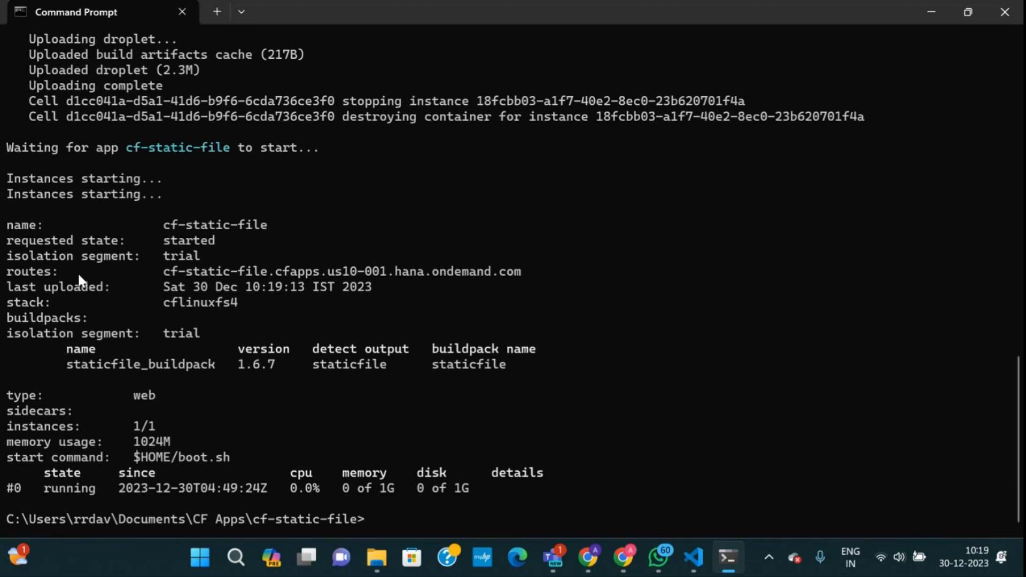
{"action": "left_click_drag", "start_coordinate": [162, 271], "coordinate": [506, 278]}
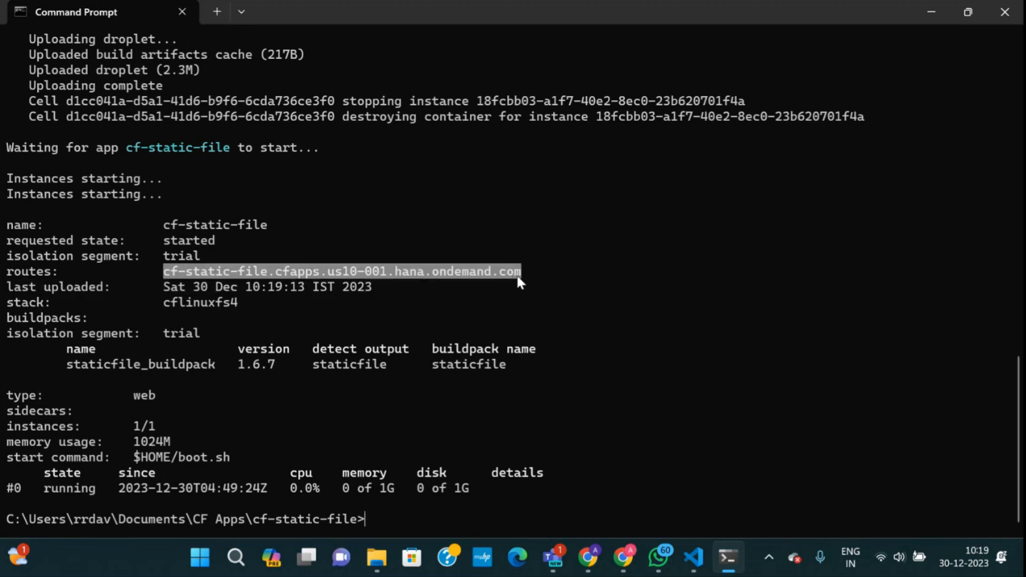
{"action": "key", "text": "ctrl+c"}
{"action": "key", "text": "Return"}
{"action": "mouse_move", "coordinate": [588, 557]}
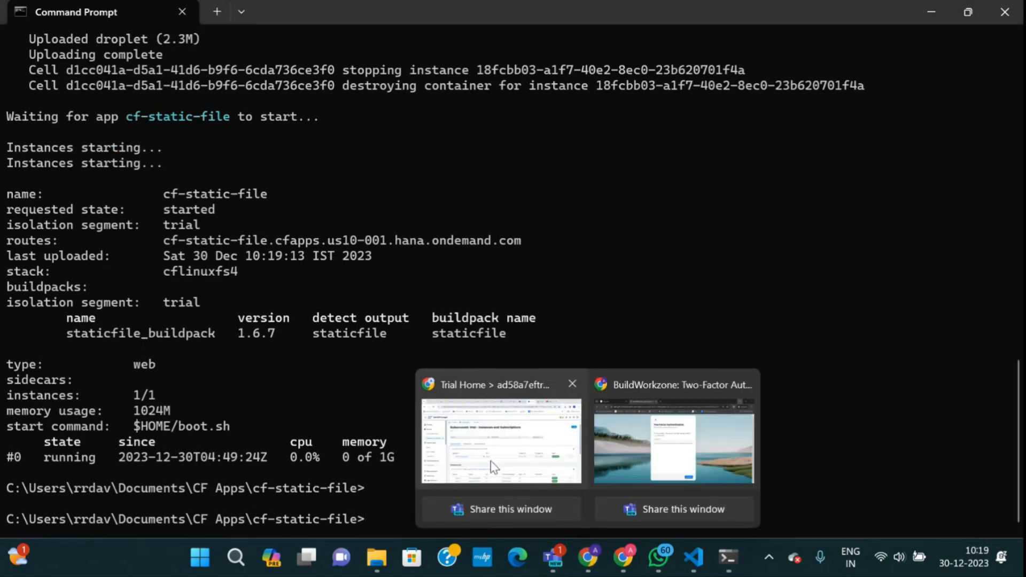
{"action": "left_click", "coordinate": [493, 467]}
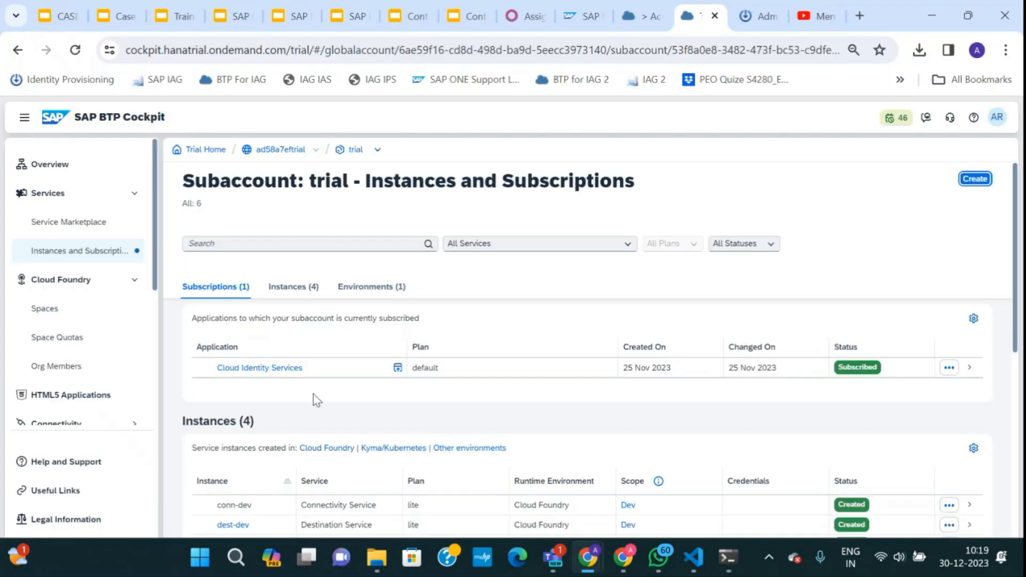
From Spaces > Dev, open cf-static-file and launch its application route in a new tab.
{"action": "left_click", "coordinate": [67, 313]}
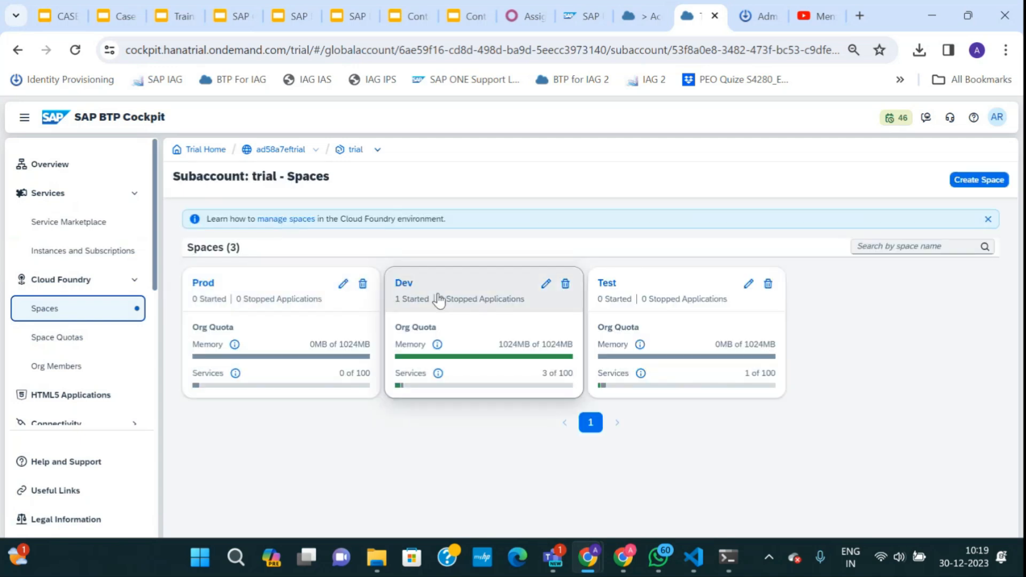
{"action": "left_click", "coordinate": [439, 300]}
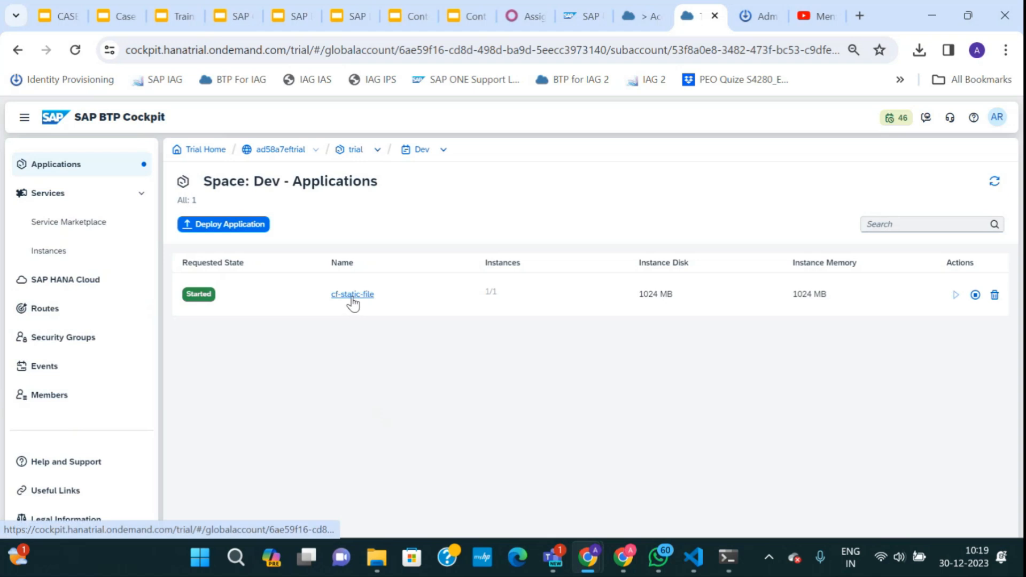
{"action": "left_click", "coordinate": [352, 299]}
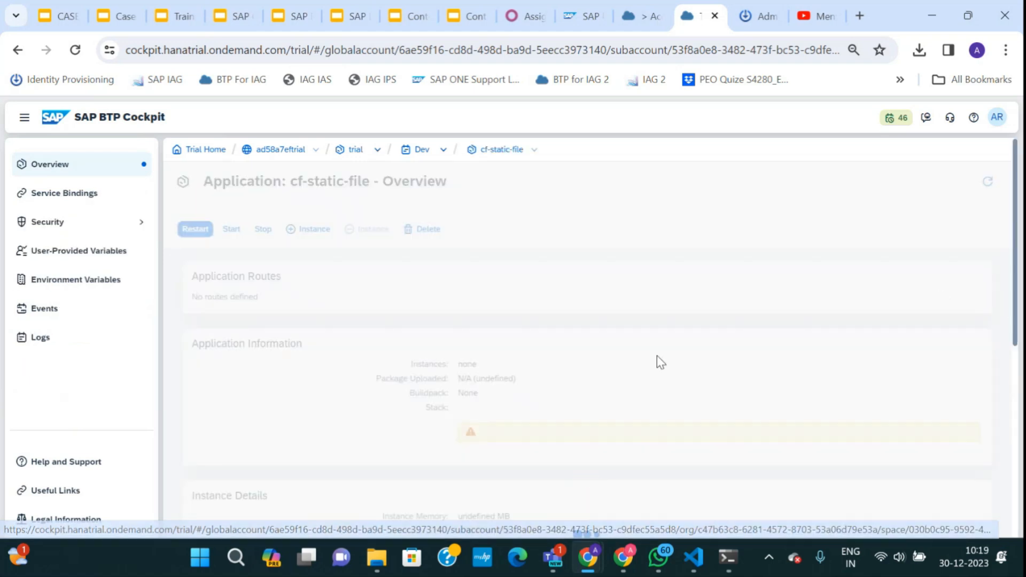
{"action": "left_click", "coordinate": [335, 297]}
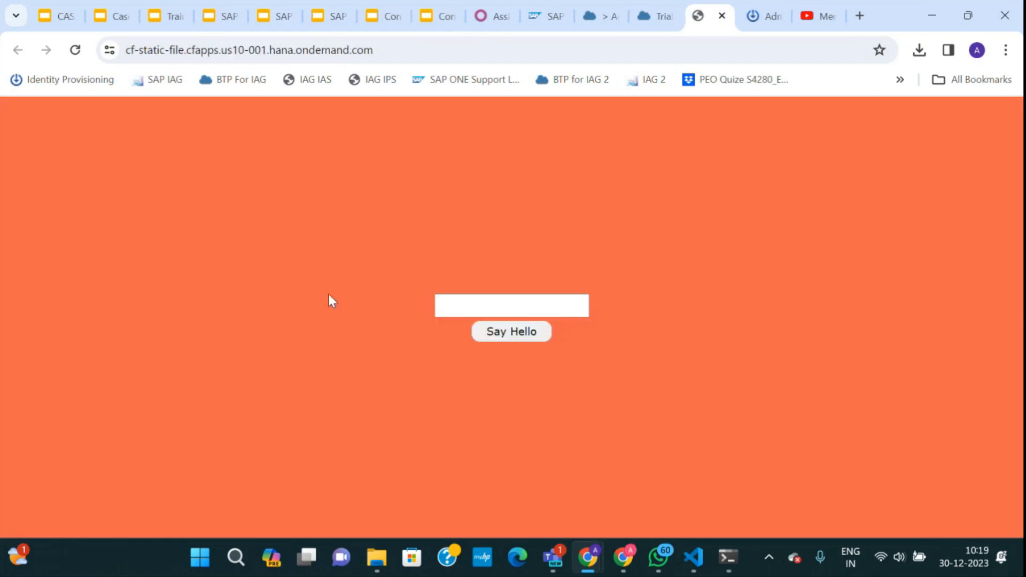
Enter a name on the app page and get the 'This is my first CF app.' greeting.
{"action": "left_click", "coordinate": [513, 305]}
{"action": "type", "text": "Ankit"}
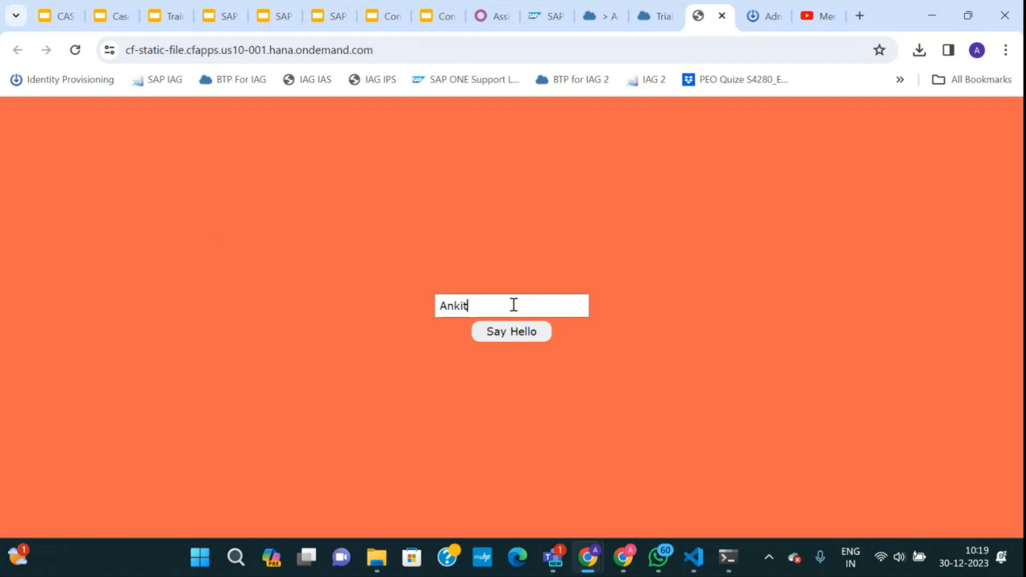
{"action": "left_click", "coordinate": [506, 334]}
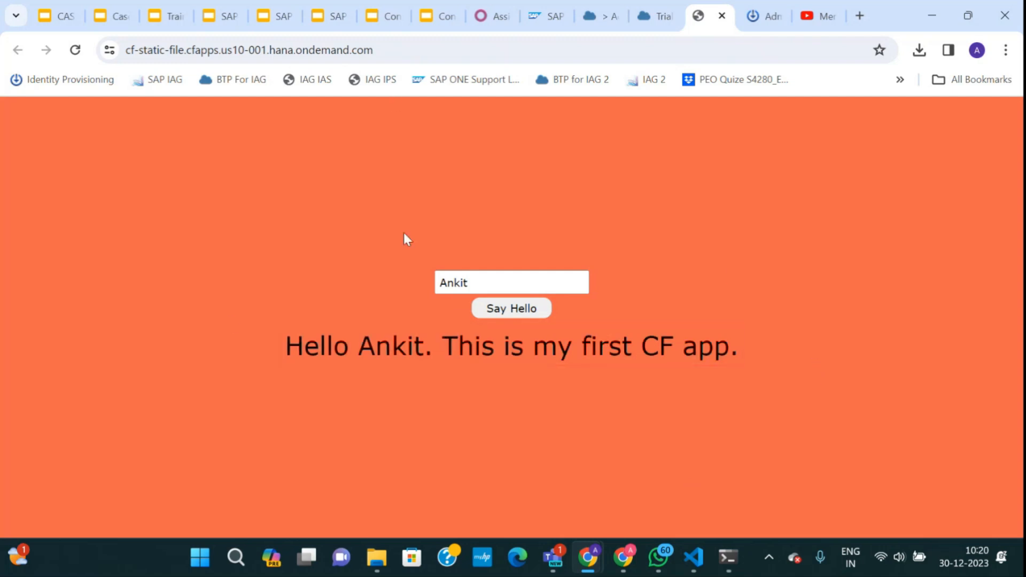
{"action": "left_click_drag", "start_coordinate": [383, 51], "coordinate": [120, 51]}
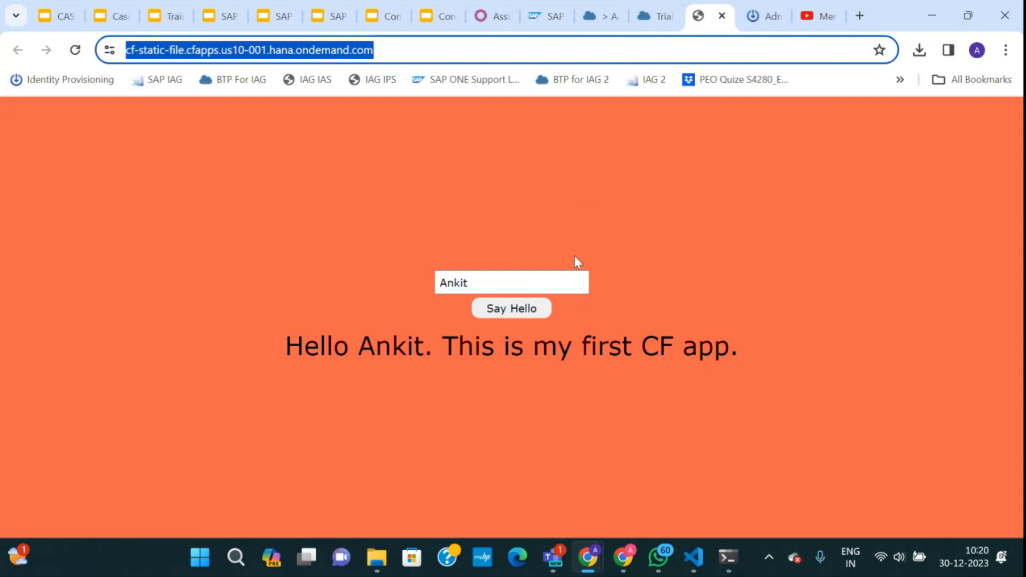
{"action": "left_click", "coordinate": [731, 561]}
Bring up the File Explorer window showing the cf-static-file folder.
{"action": "left_click", "coordinate": [731, 562]}
{"action": "left_click", "coordinate": [731, 562]}
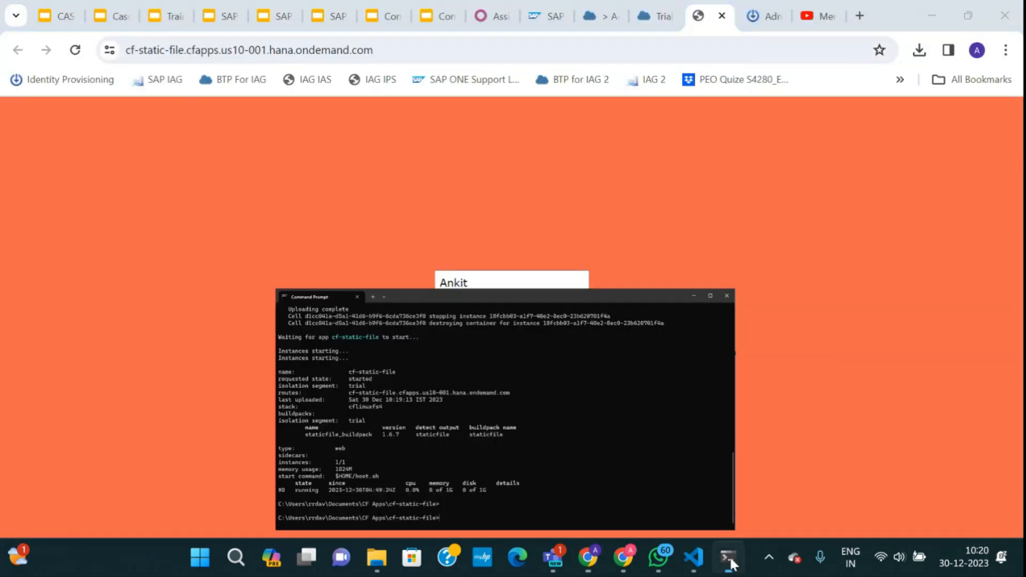
{"action": "mouse_move", "coordinate": [377, 558]}
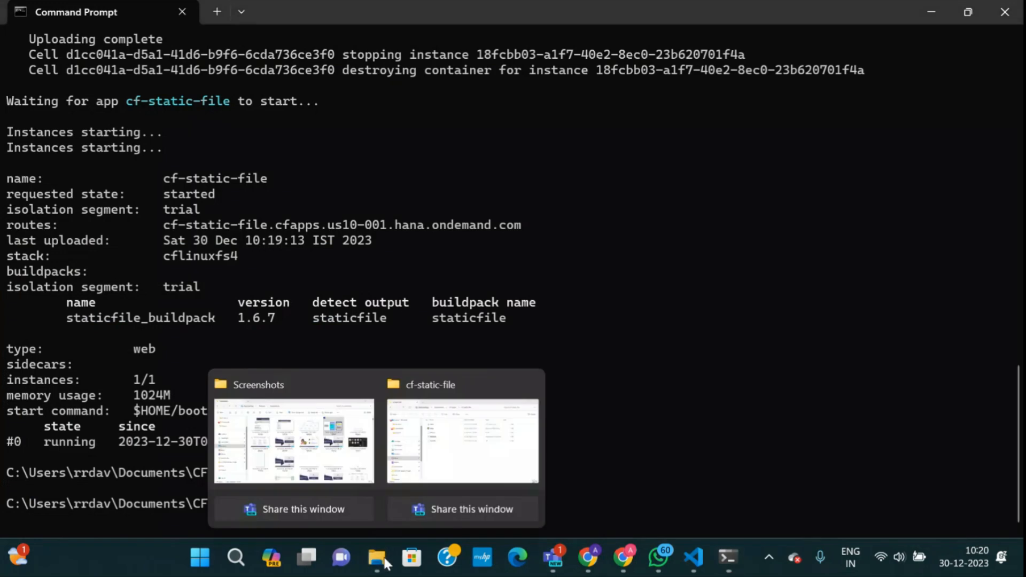
{"action": "mouse_move", "coordinate": [324, 468]}
{"action": "left_click", "coordinate": [470, 469]}
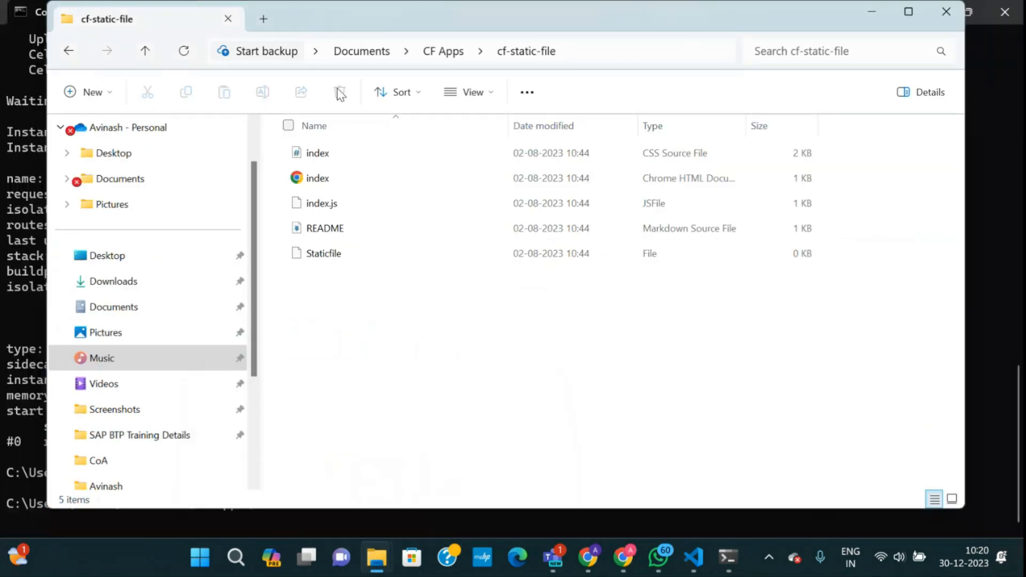
Go to CF Apps > node-btp-main > node-btp-main and copy the folder's full path.
{"action": "left_click", "coordinate": [443, 52]}
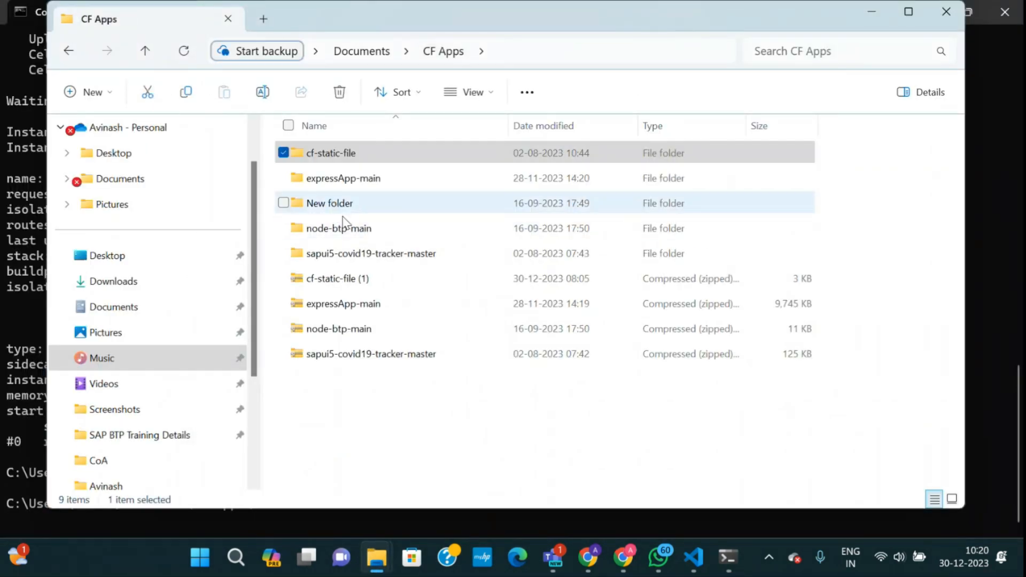
{"action": "double_click", "coordinate": [342, 228]}
{"action": "double_click", "coordinate": [376, 157]}
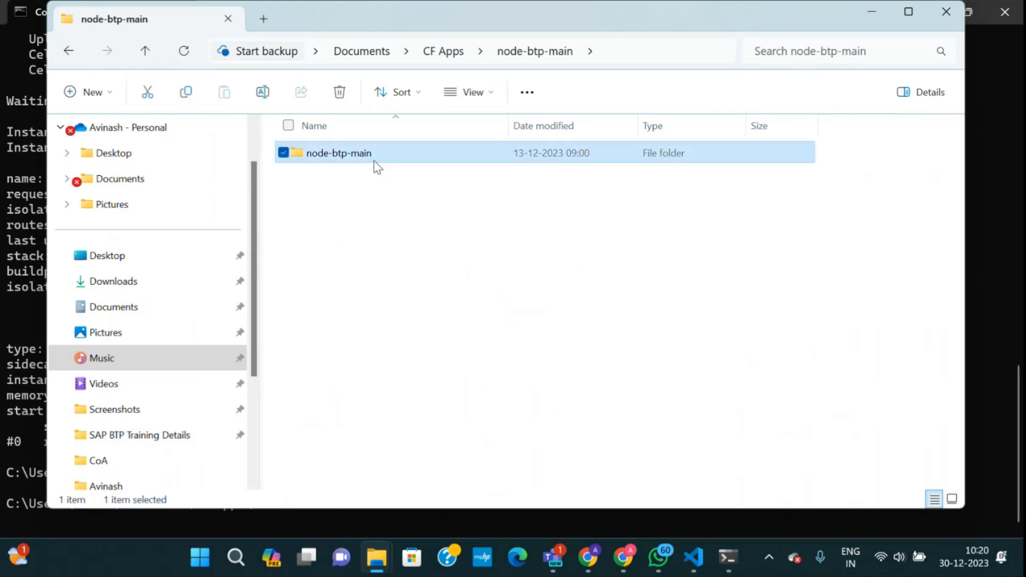
{"action": "left_click", "coordinate": [704, 60]}
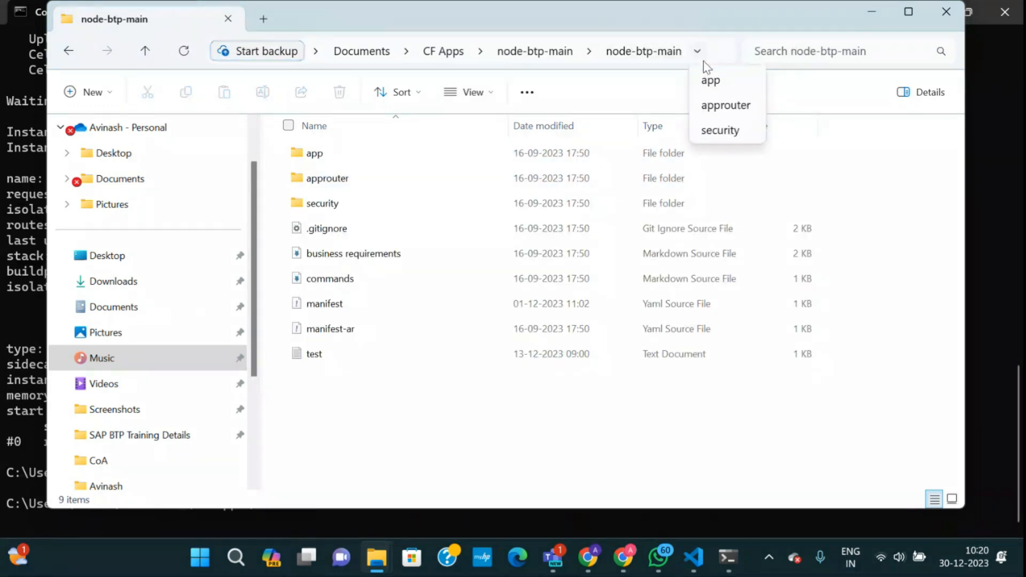
{"action": "left_click", "coordinate": [682, 59]}
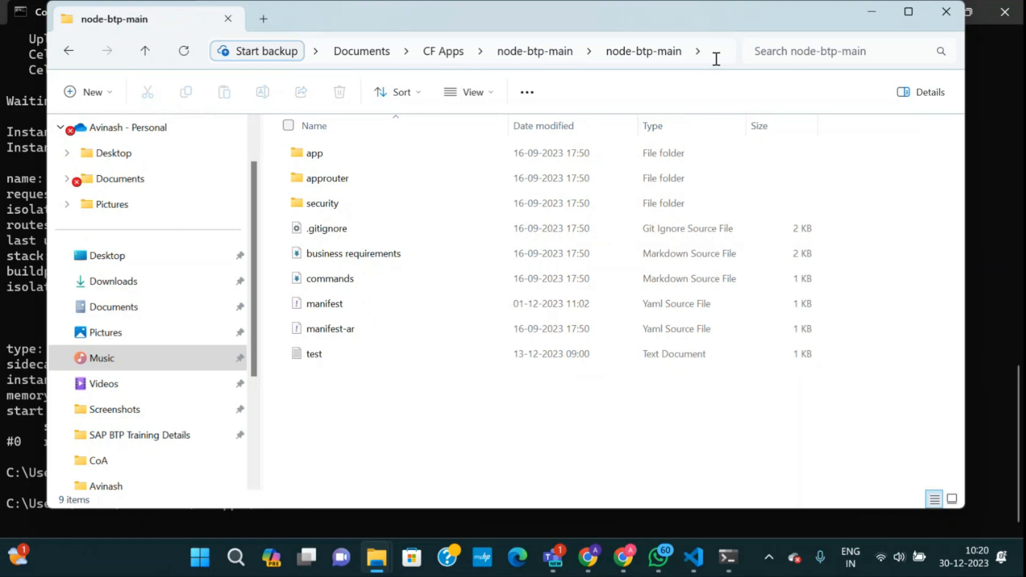
{"action": "left_click", "coordinate": [717, 58]}
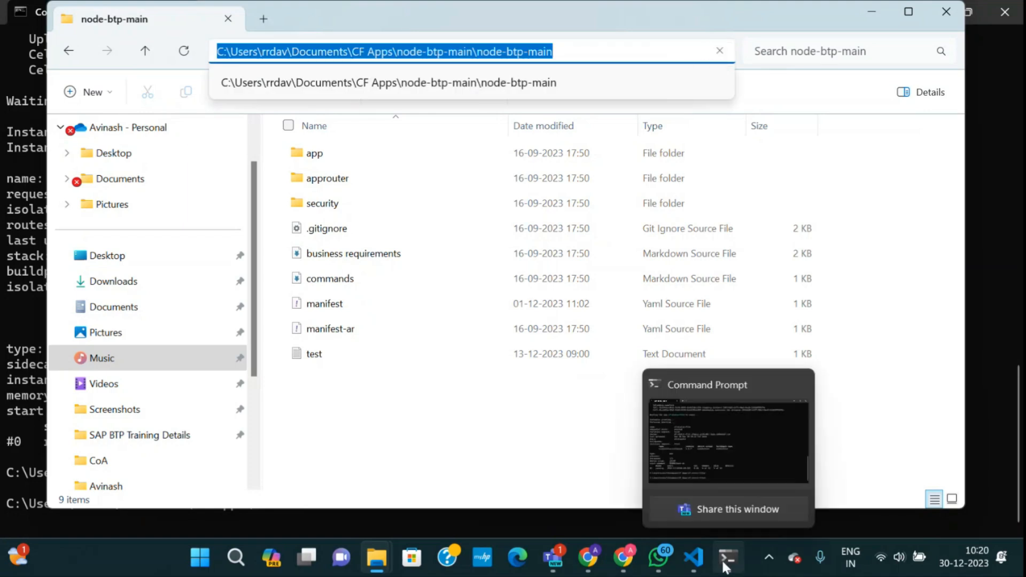
{"action": "left_click", "coordinate": [728, 558]}
Go up one folder, then cd into the pasted node-btp-main project path.
{"action": "type", "text": "cd .."}
{"action": "key", "text": "Return"}
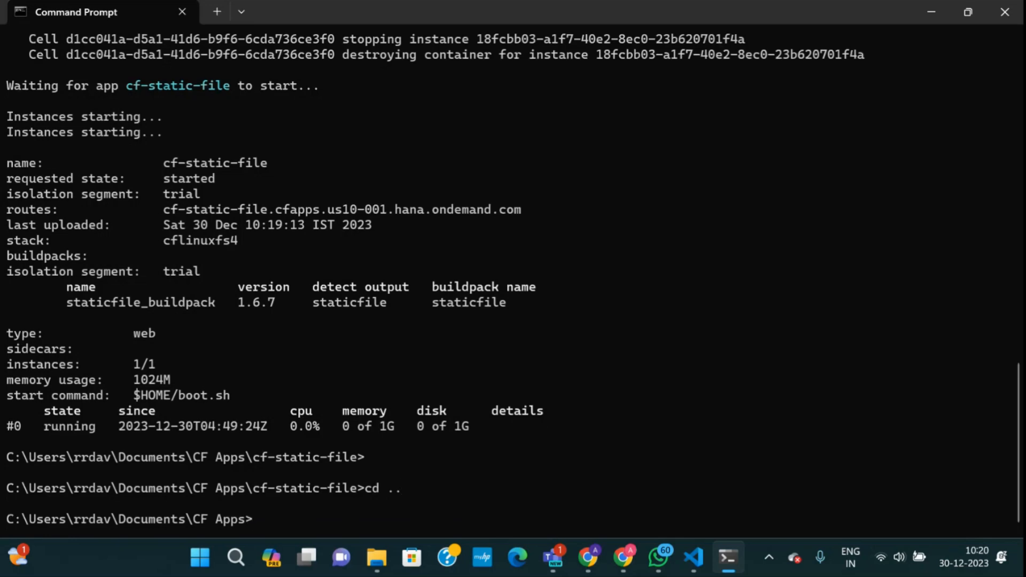
{"action": "key", "text": "ctrl+v"}
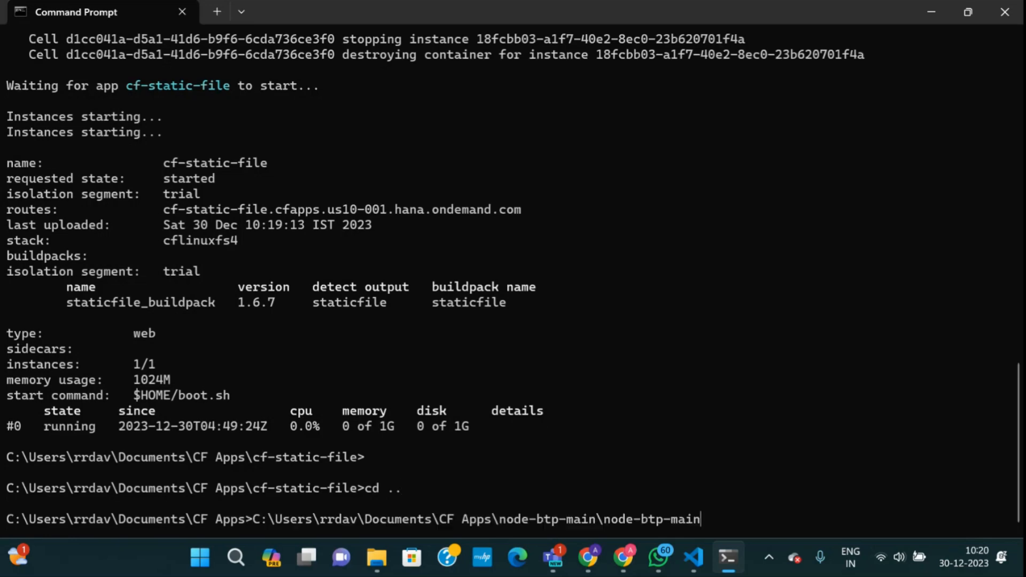
{"action": "key", "text": "BackSpace"}
{"action": "key", "text": "BackSpace"}
{"action": "key", "text": "BackSpace"}
{"action": "key", "text": "BackSpace"}
{"action": "key", "text": "BackSpace"}
{"action": "key", "text": "BackSpace"}
{"action": "key", "text": "BackSpace"}
{"action": "key", "text": "BackSpace"}
{"action": "key", "text": "BackSpace"}
{"action": "key", "text": "BackSpace"}
{"action": "key", "text": "BackSpace"}
{"action": "key", "text": "BackSpace"}
{"action": "key", "text": "BackSpace"}
{"action": "key", "text": "BackSpace"}
{"action": "key", "text": "BackSpace"}
{"action": "key", "text": "BackSpace"}
{"action": "key", "text": "BackSpace"}
{"action": "key", "text": "BackSpace"}
{"action": "key", "text": "BackSpace"}
{"action": "key", "text": "BackSpace"}
{"action": "key", "text": "BackSpace"}
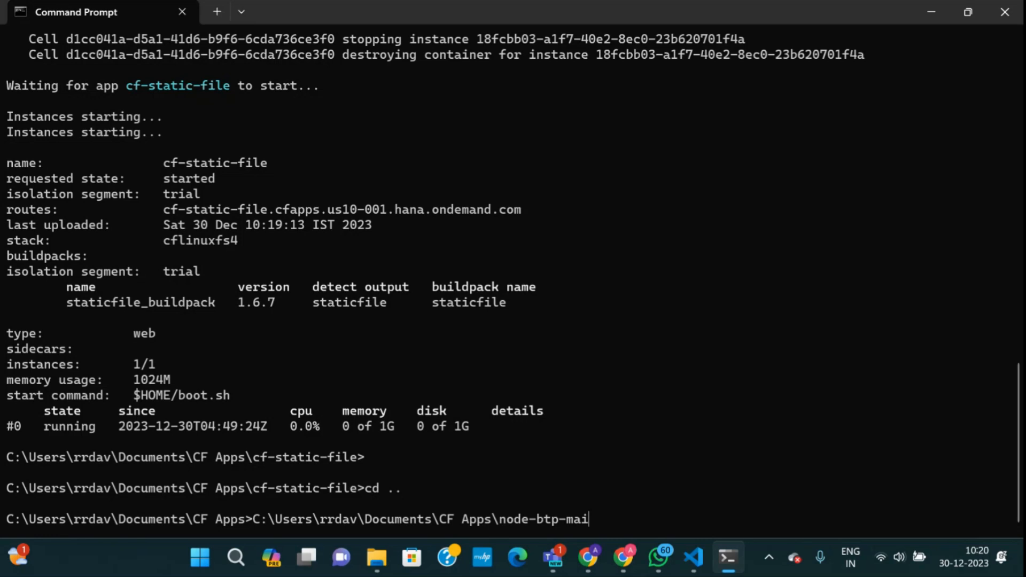
{"action": "type", "text": "cd"}
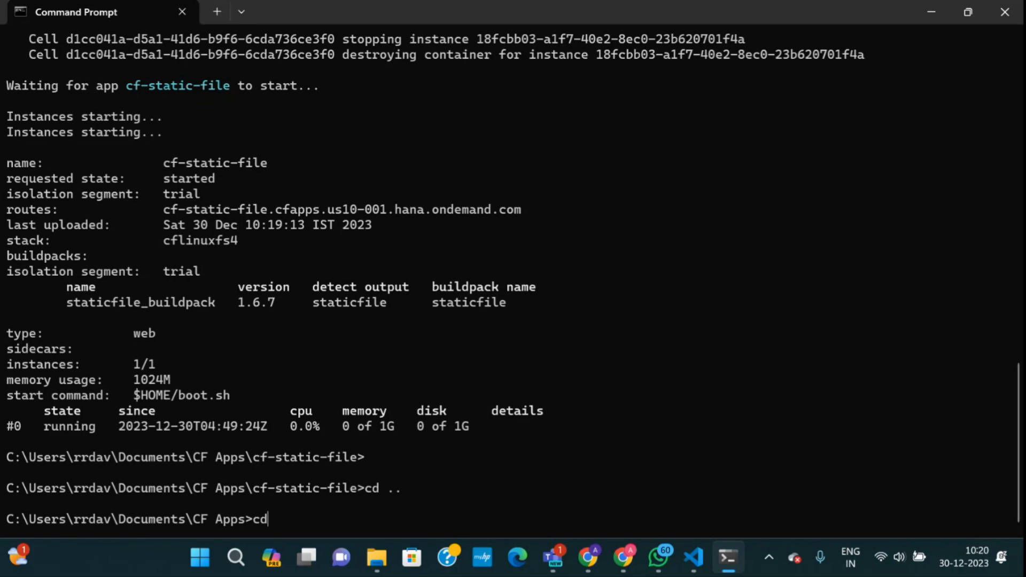
{"action": "key", "text": "ctrl+v"}
{"action": "key", "text": "Return"}
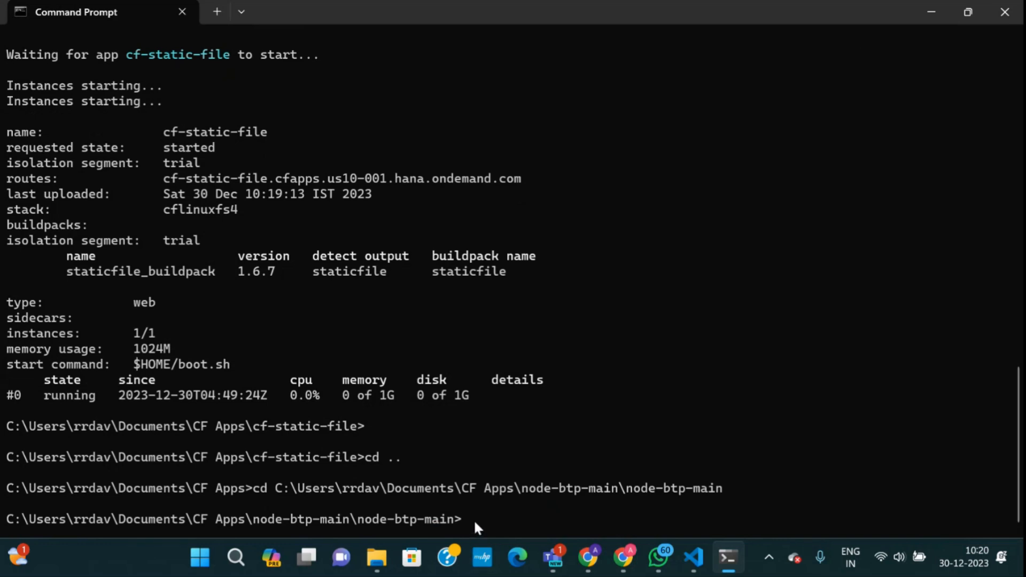
Prepare the command cf push node-btp-main without running it, then return to Chrome.
{"action": "type", "text": "cf push"}
{"action": "left_click_drag", "start_coordinate": [628, 486], "coordinate": [721, 488]}
{"action": "right_click", "coordinate": [620, 519]}
{"action": "right_click", "coordinate": [615, 521]}
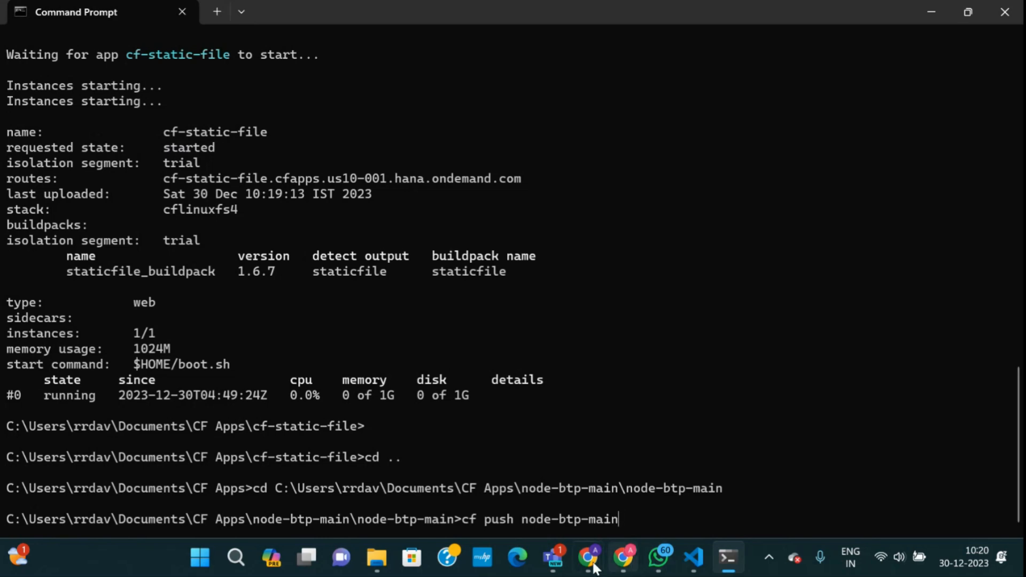
{"action": "mouse_move", "coordinate": [588, 565]}
{"action": "left_click", "coordinate": [501, 427]}
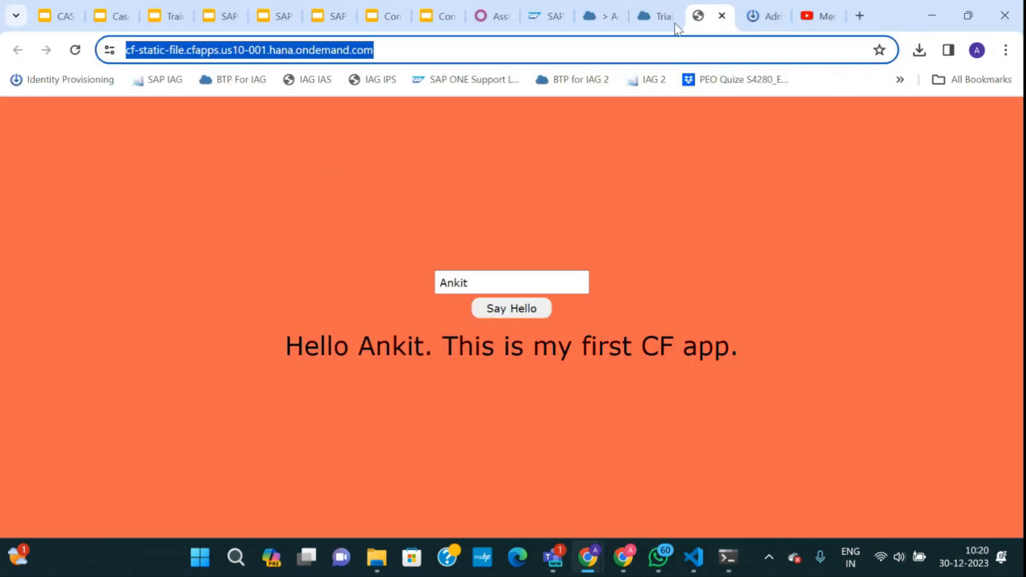
In the cockpit tab, open the trial subaccount's Instances and Subscriptions page.
{"action": "left_click", "coordinate": [591, 17]}
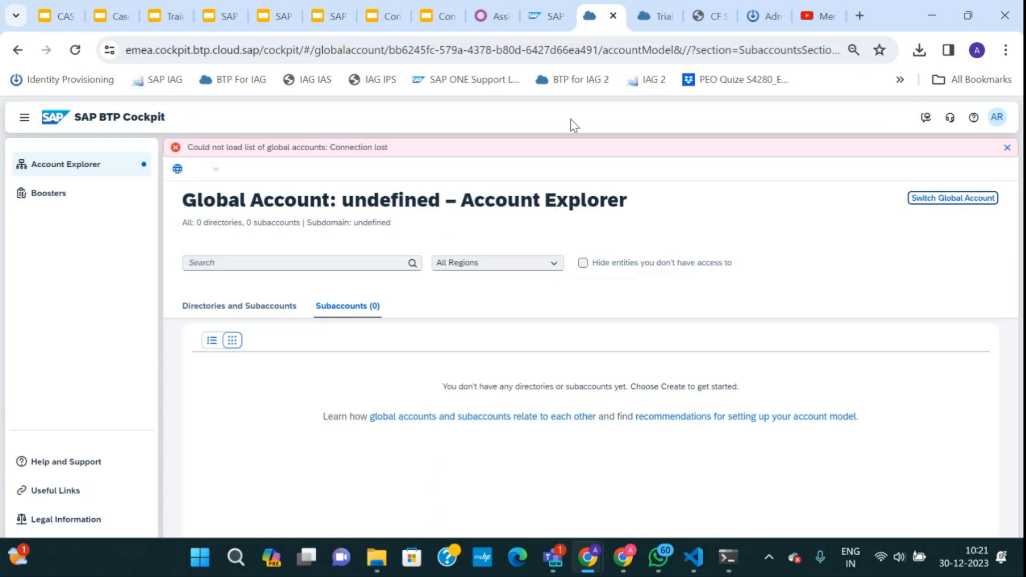
{"action": "left_click", "coordinate": [665, 18]}
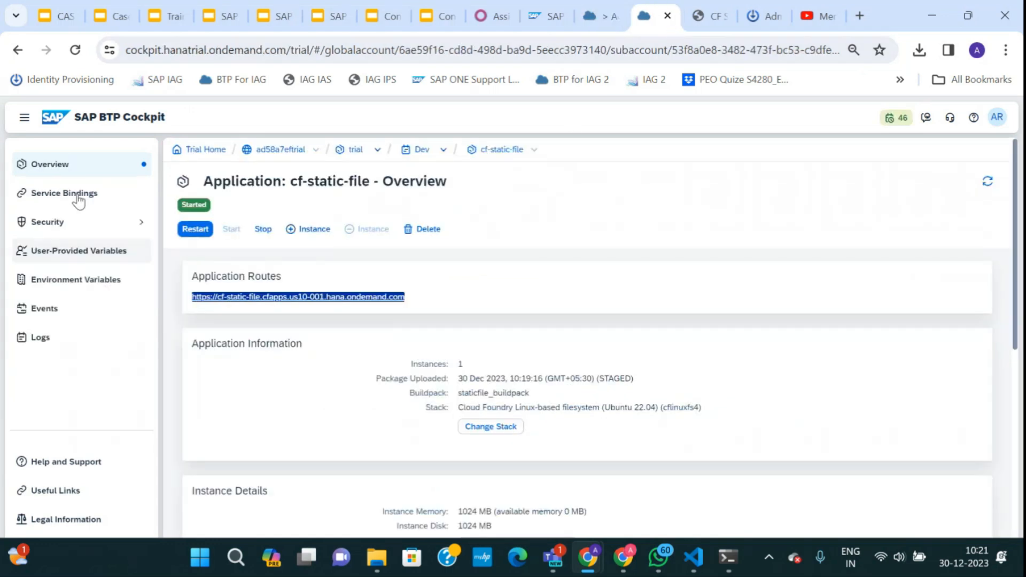
{"action": "double_click", "coordinate": [357, 151]}
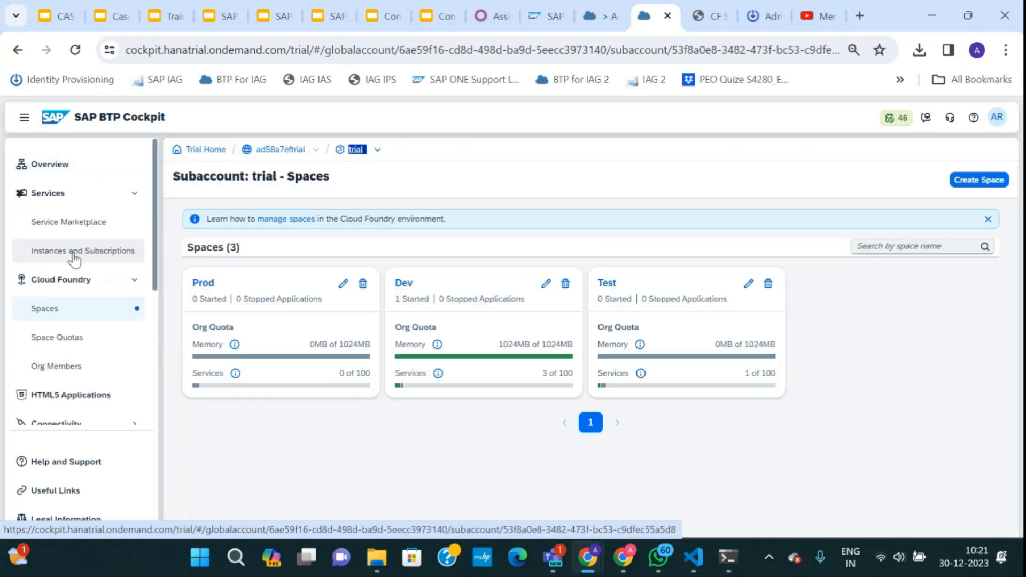
{"action": "left_click", "coordinate": [73, 257]}
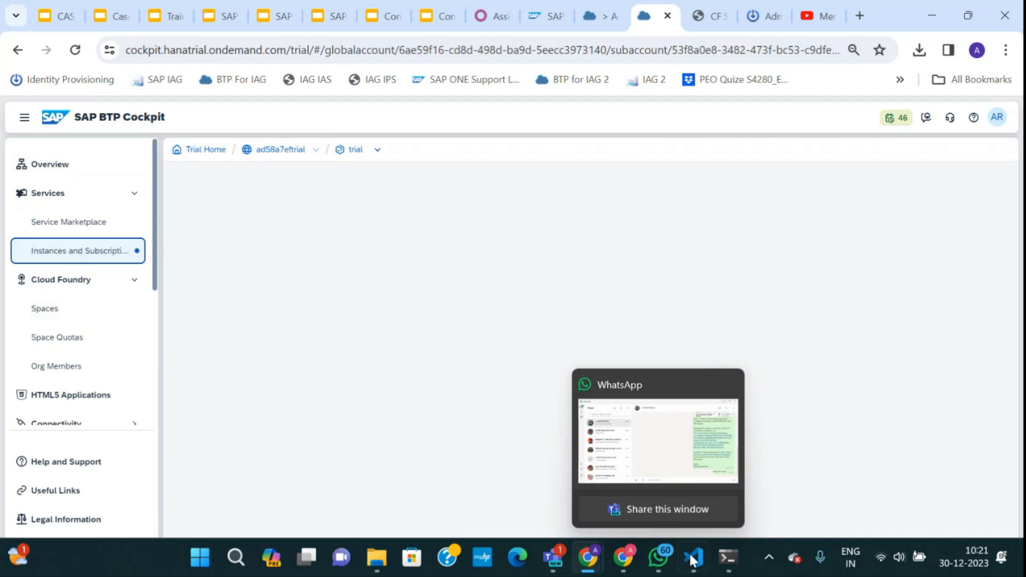
Pick out the xsuaa-dev and dest-dev instances and compare them with manifest.yml in VS Code.
{"action": "mouse_move", "coordinate": [692, 559]}
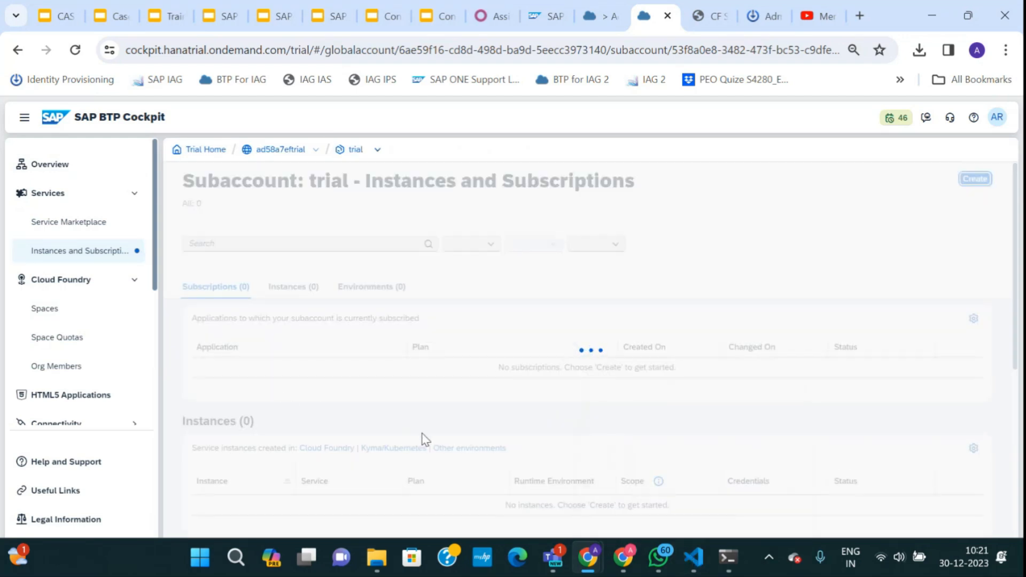
{"action": "scroll", "coordinate": [423, 436], "scroll_direction": "down", "scroll_amount": 5}
{"action": "scroll", "coordinate": [424, 437], "scroll_direction": "up", "scroll_amount": 4}
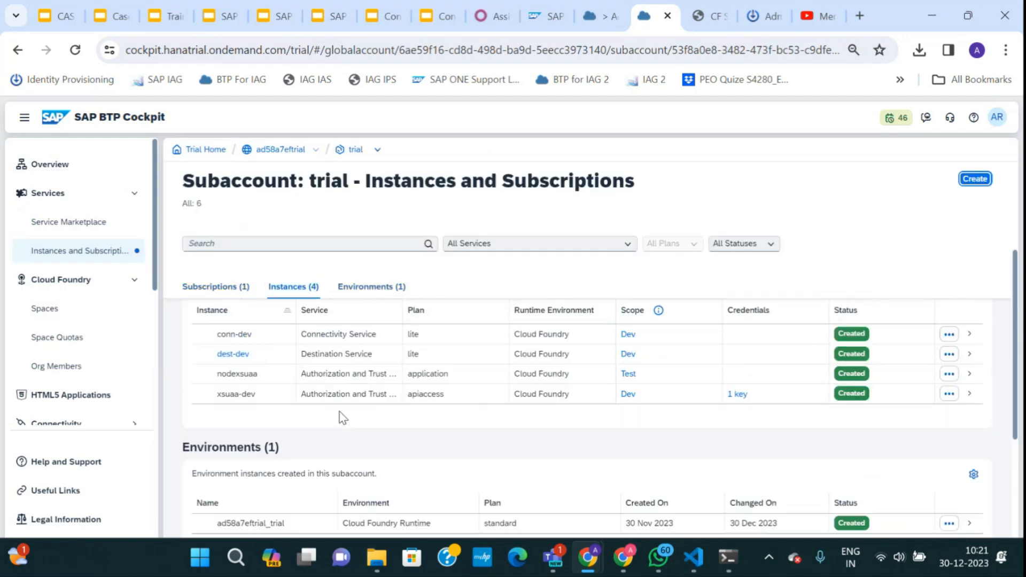
{"action": "left_click_drag", "start_coordinate": [258, 453], "coordinate": [223, 451]}
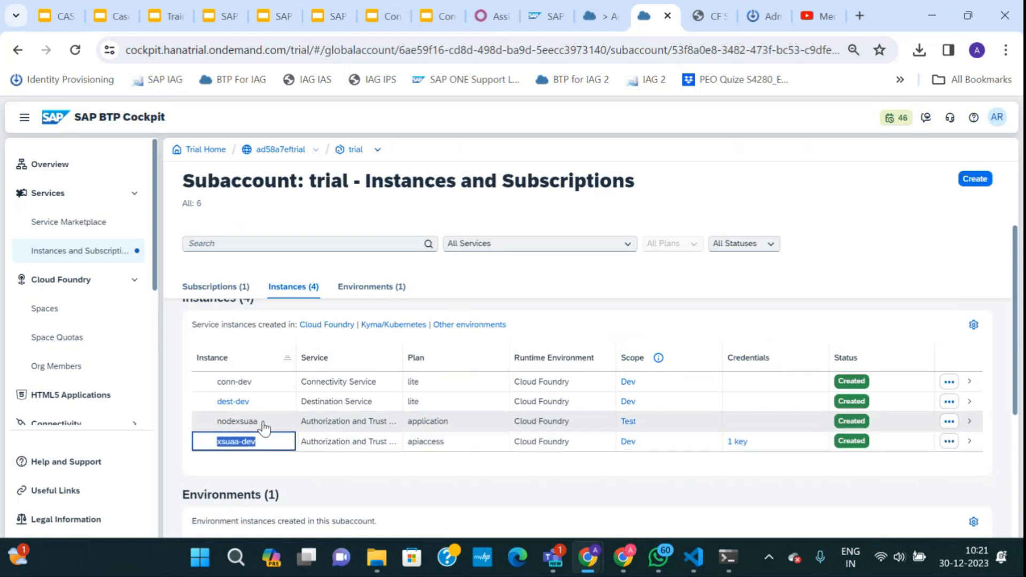
{"action": "left_click_drag", "start_coordinate": [254, 381], "coordinate": [203, 406]}
{"action": "left_click", "coordinate": [693, 558]}
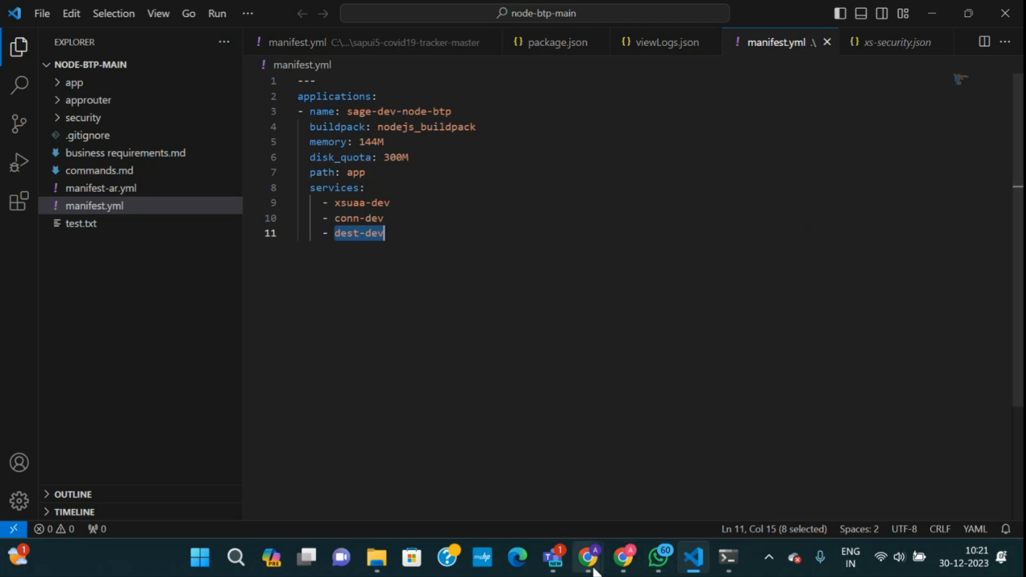
Confirm manifest.yml binds xsuaa-dev, conn-dev and dest-dev, then run cf push node-btp-main.
{"action": "mouse_move", "coordinate": [589, 571]}
{"action": "left_click", "coordinate": [487, 455]}
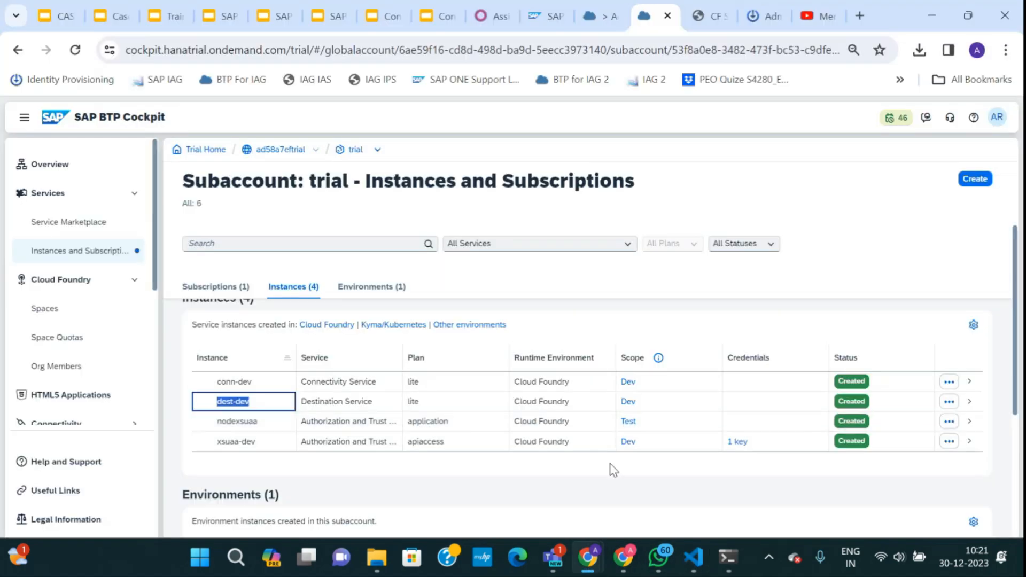
{"action": "left_click", "coordinate": [728, 557]}
{"action": "key", "text": "Return"}
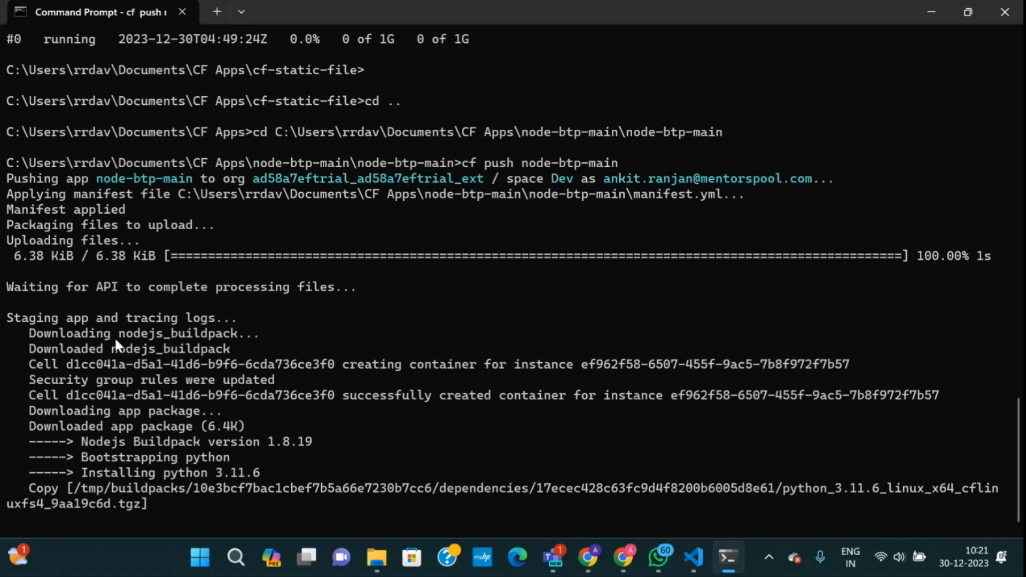
Check the nodejs_buildpack value in manifest.yml while node-btp-main's push fails with memory quota_exceeded.
{"action": "key", "text": "alt+Tab"}
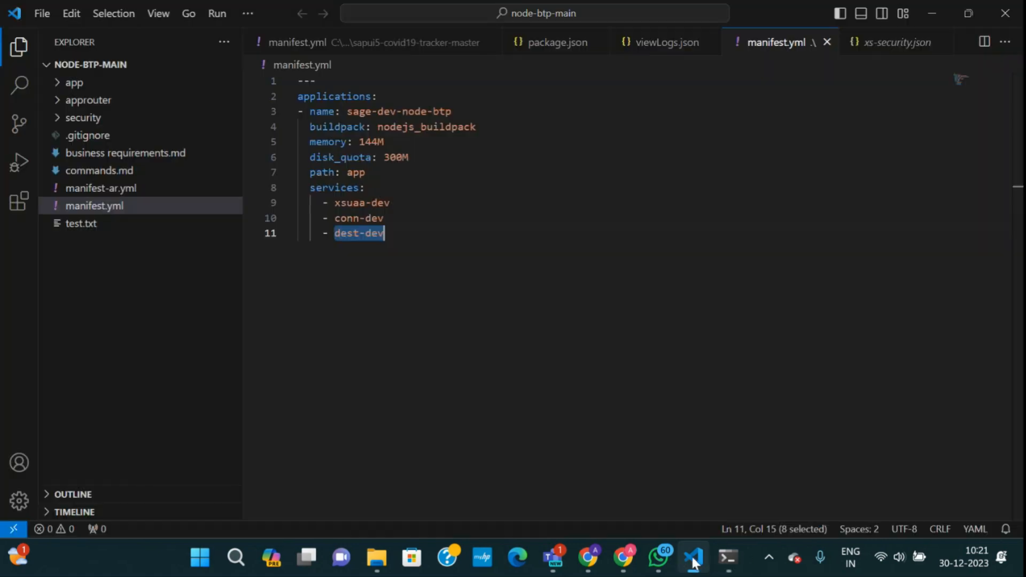
{"action": "left_click_drag", "start_coordinate": [379, 128], "coordinate": [476, 128]}
{"action": "left_click", "coordinate": [726, 557]}
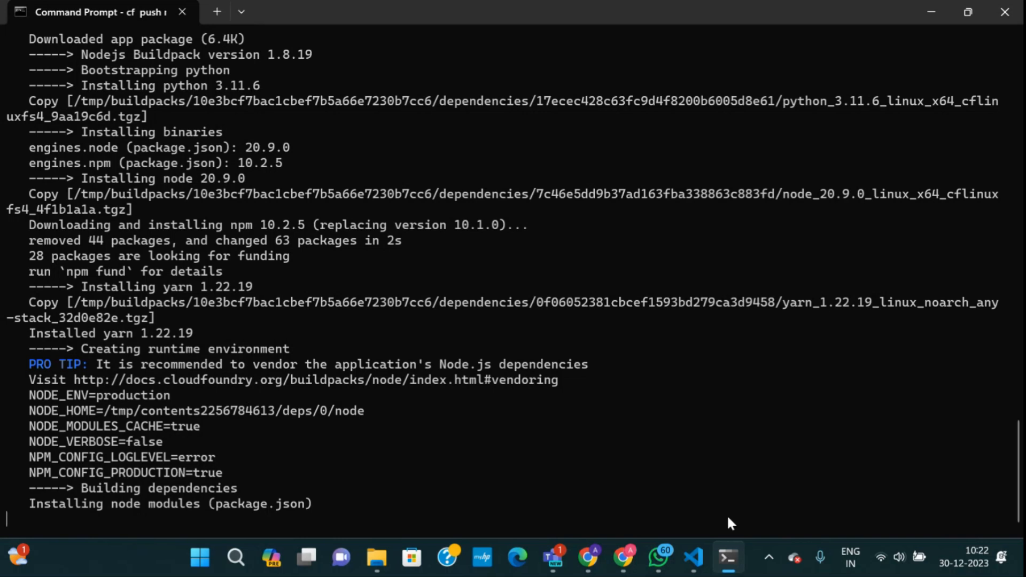
{"action": "mouse_move", "coordinate": [727, 561]}
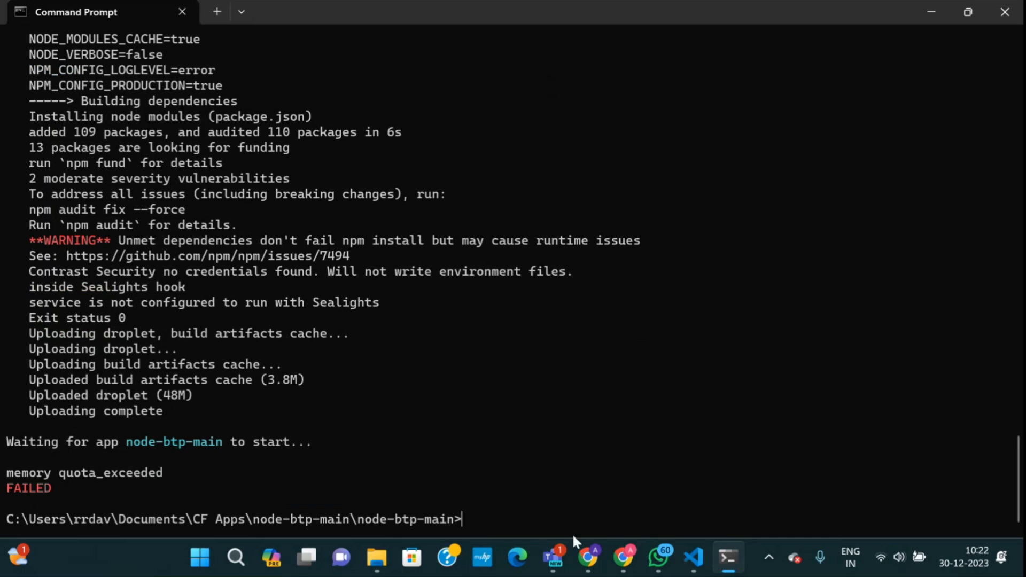
{"action": "mouse_move", "coordinate": [587, 558]}
{"action": "left_click", "coordinate": [471, 454]}
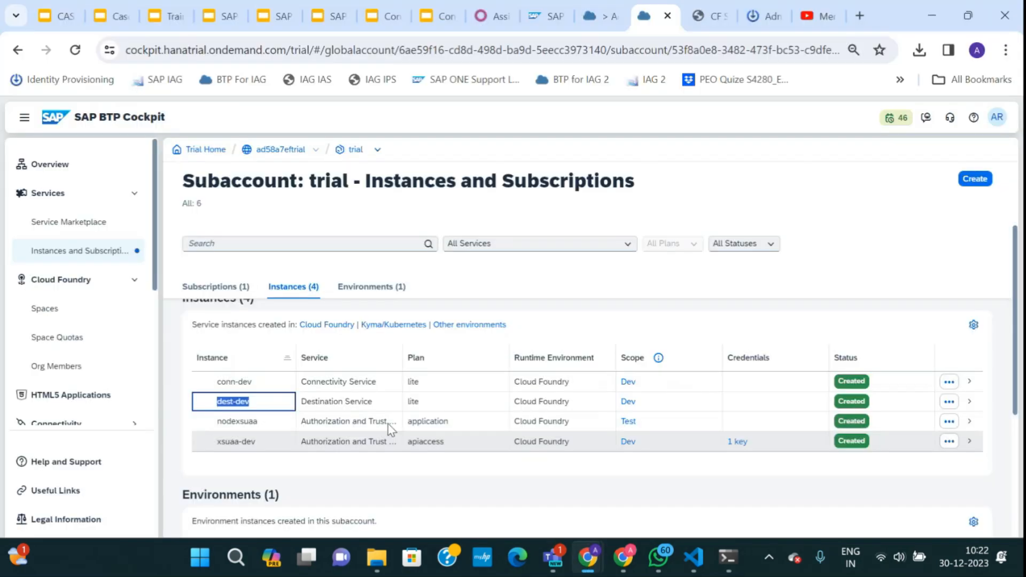
Open the trial subaccount's Spaces to see Dev using all 1024MB of 1024MB memory.
{"action": "left_click", "coordinate": [46, 311]}
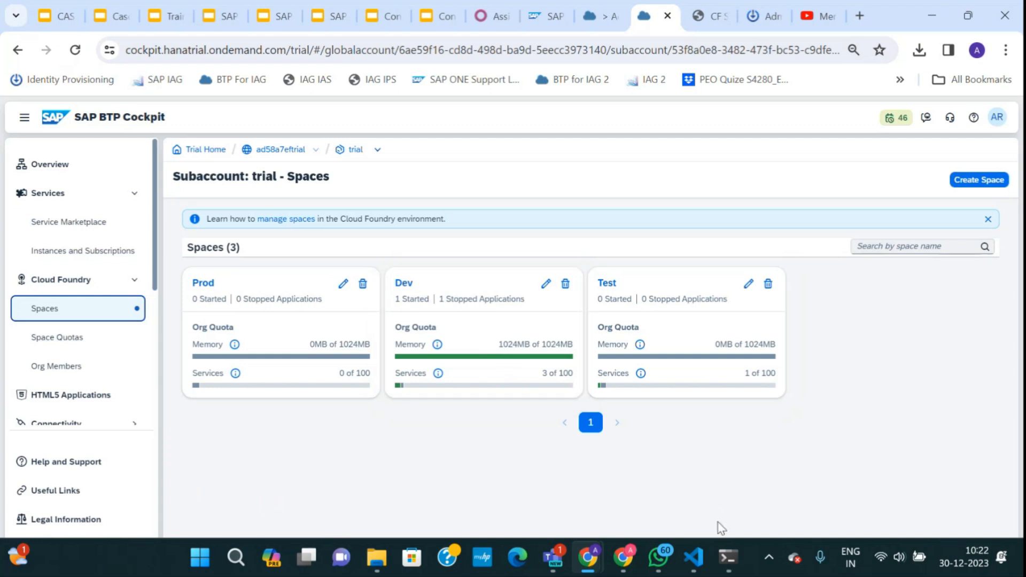
{"action": "left_click", "coordinate": [730, 461]}
{"action": "left_click", "coordinate": [693, 557]}
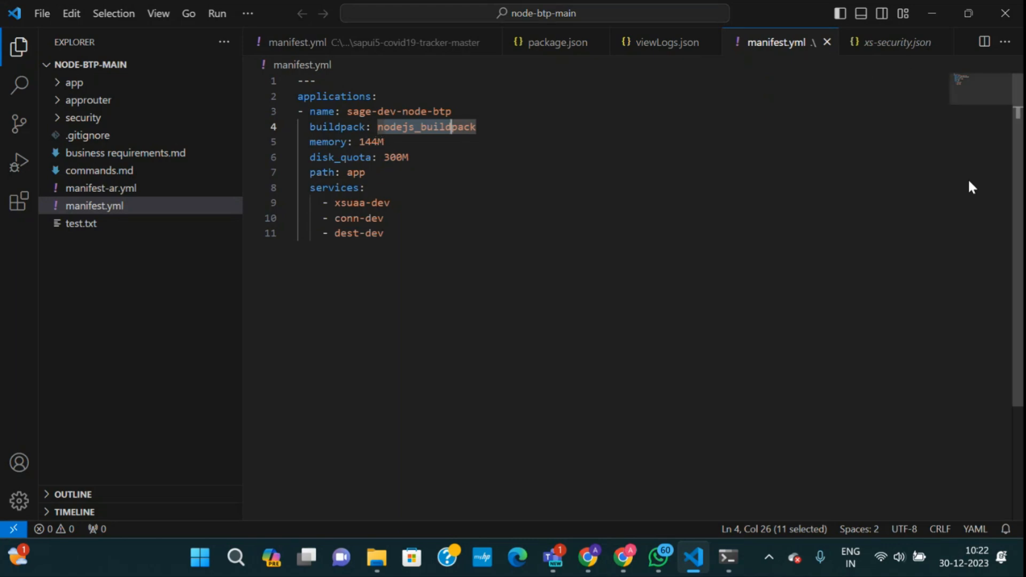
Hide VS Code and scroll through the failed cf push log in Command Prompt.
{"action": "left_click", "coordinate": [934, 12]}
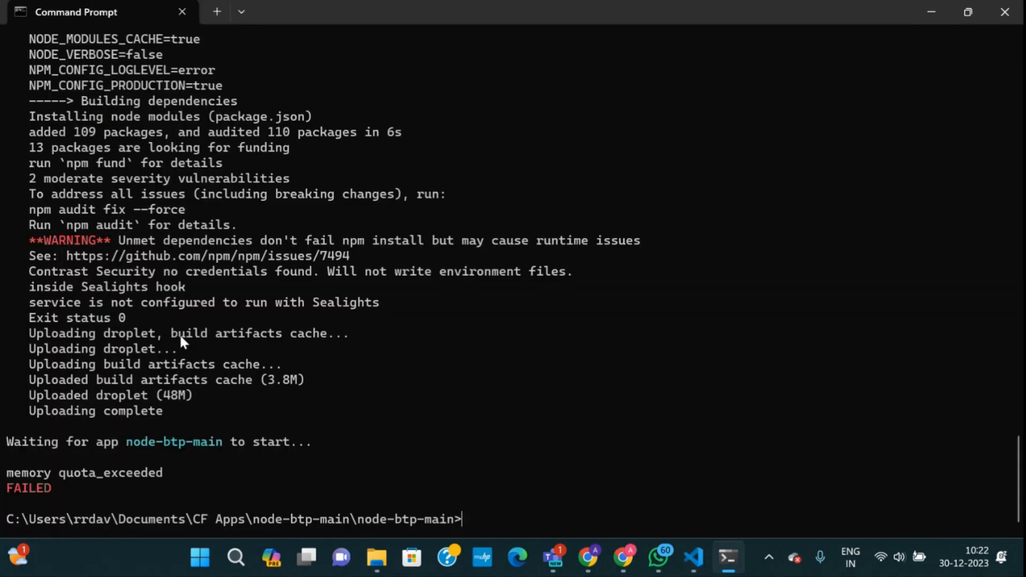
{"action": "scroll", "coordinate": [179, 334], "scroll_direction": "up", "scroll_amount": 6}
{"action": "scroll", "coordinate": [184, 343], "scroll_direction": "down", "scroll_amount": 6}
{"action": "scroll", "coordinate": [110, 262], "scroll_direction": "up", "scroll_amount": 15}
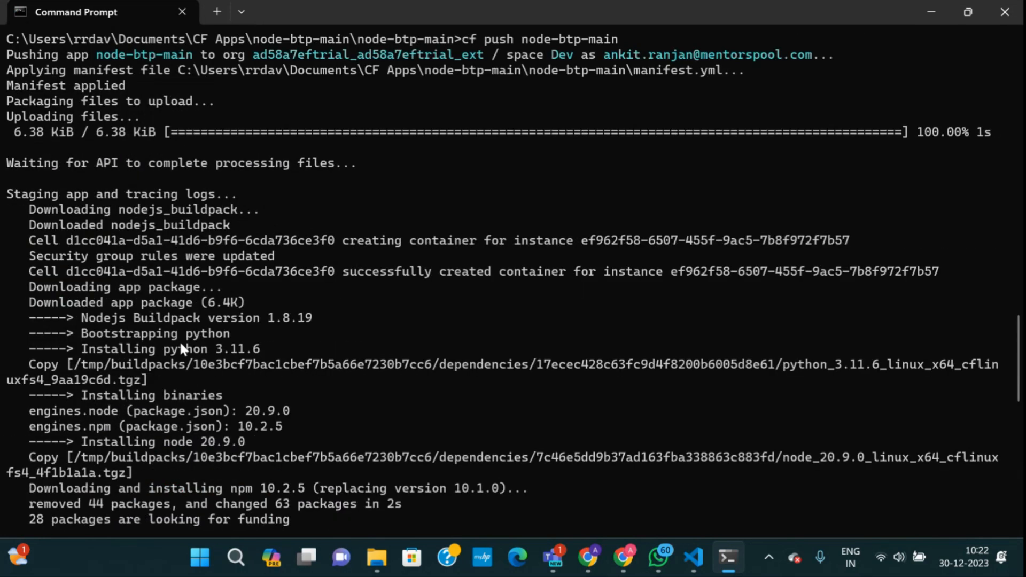
{"action": "scroll", "coordinate": [181, 347], "scroll_direction": "down", "scroll_amount": 10}
{"action": "scroll", "coordinate": [205, 405], "scroll_direction": "up", "scroll_amount": 3}
{"action": "scroll", "coordinate": [148, 337], "scroll_direction": "down", "scroll_amount": 3}
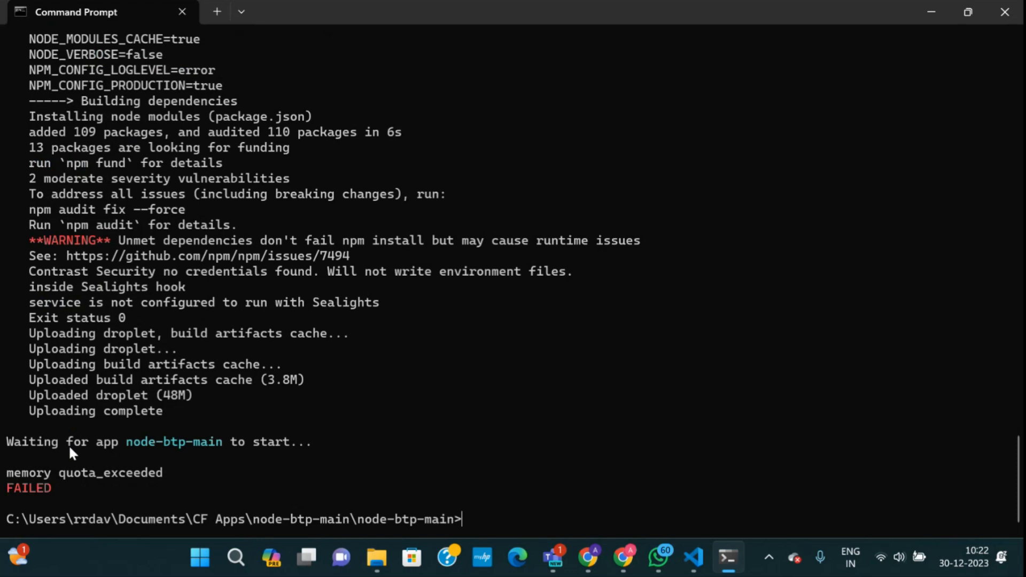
Return to the trial Spaces page, where Dev shows 1 started and 1 stopped app.
{"action": "left_click", "coordinate": [588, 558]}
{"action": "mouse_move", "coordinate": [623, 558]}
{"action": "left_click", "coordinate": [502, 443]}
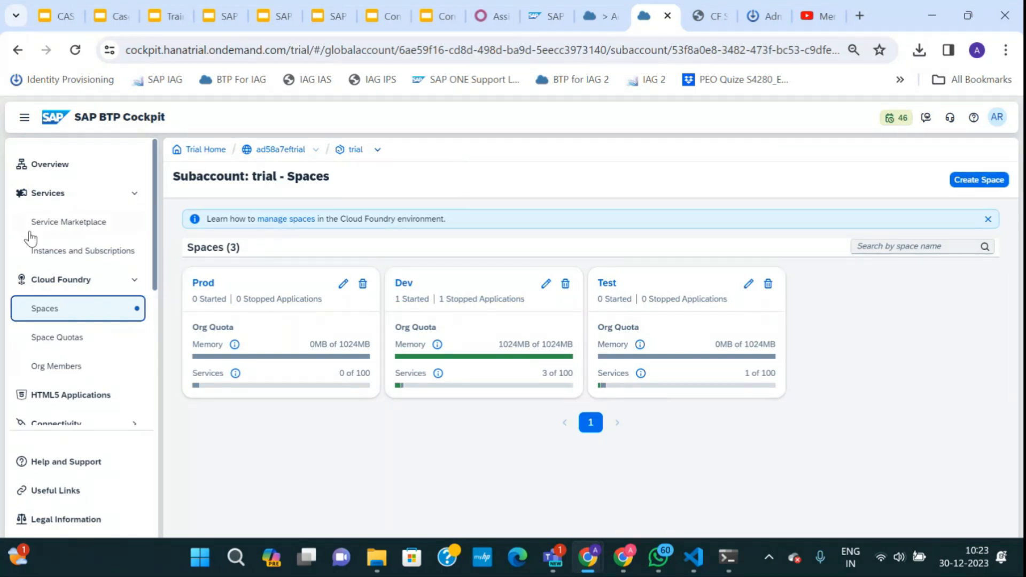
{"action": "left_click", "coordinate": [383, 152]}
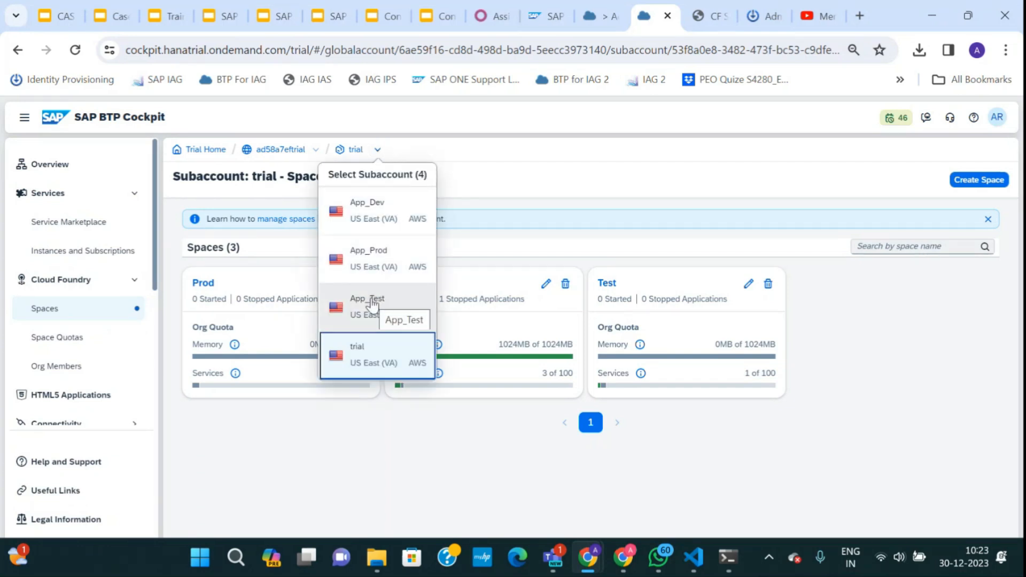
Switch to App_Test, then view the ad58a7eftrial global account's Service Assignments.
{"action": "left_click", "coordinate": [373, 304]}
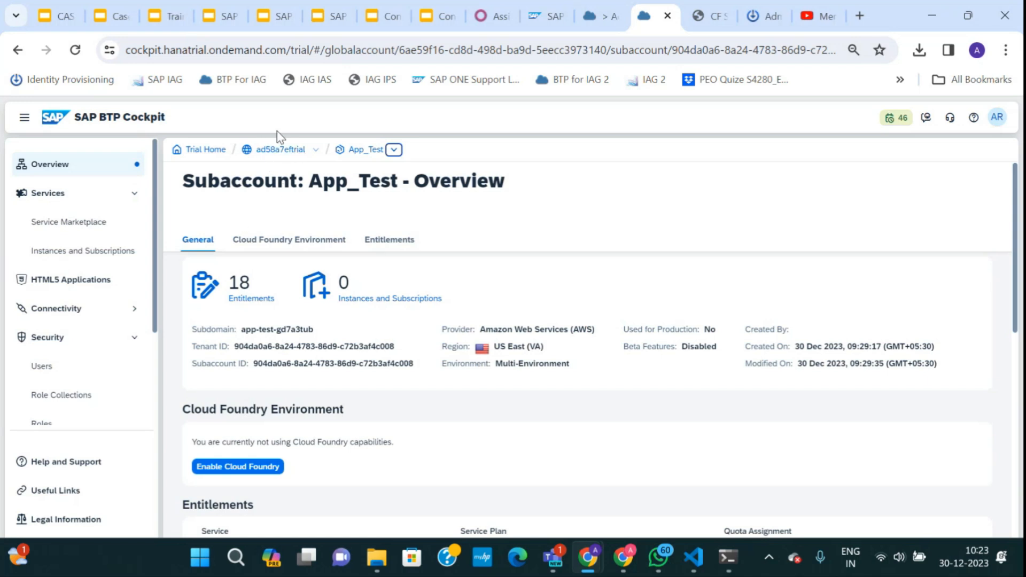
{"action": "double_click", "coordinate": [264, 152]}
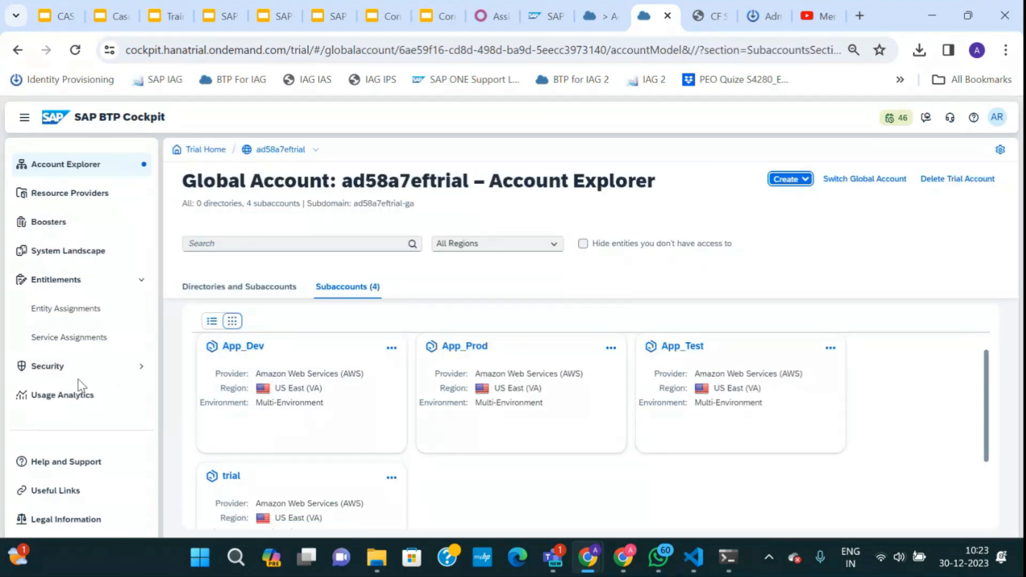
{"action": "left_click", "coordinate": [89, 346]}
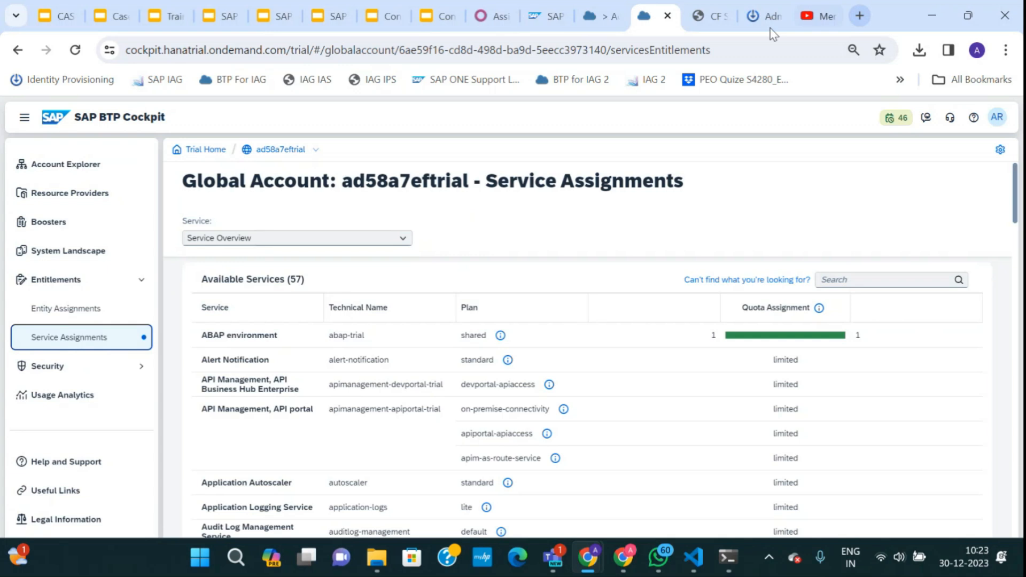
{"action": "key", "text": "ctrl+shift+Tab"}
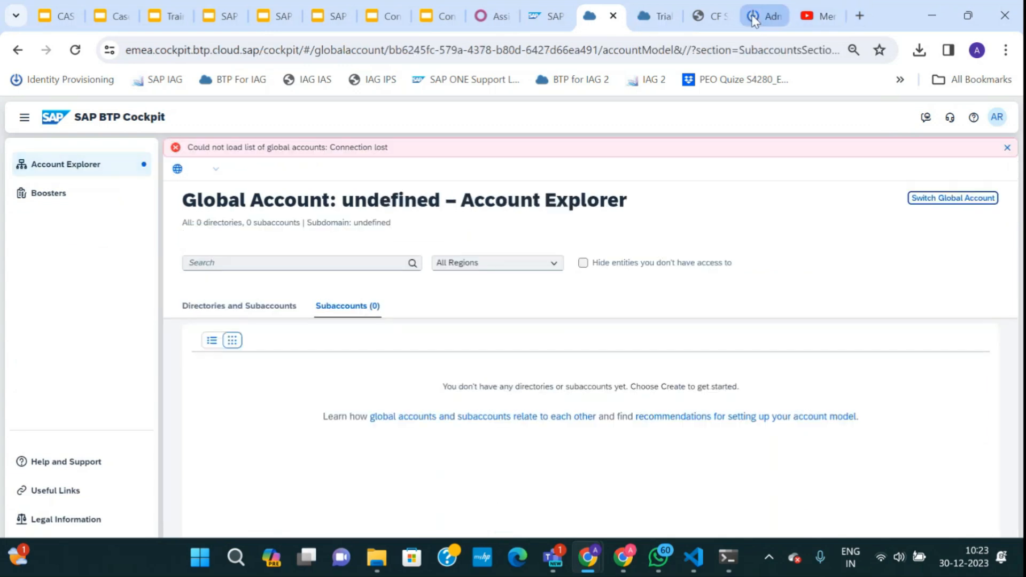
Load the IAG global account's cockpit in a new tab and open its Service Assignments.
{"action": "left_click", "coordinate": [545, 28]}
{"action": "left_click", "coordinate": [860, 16]}
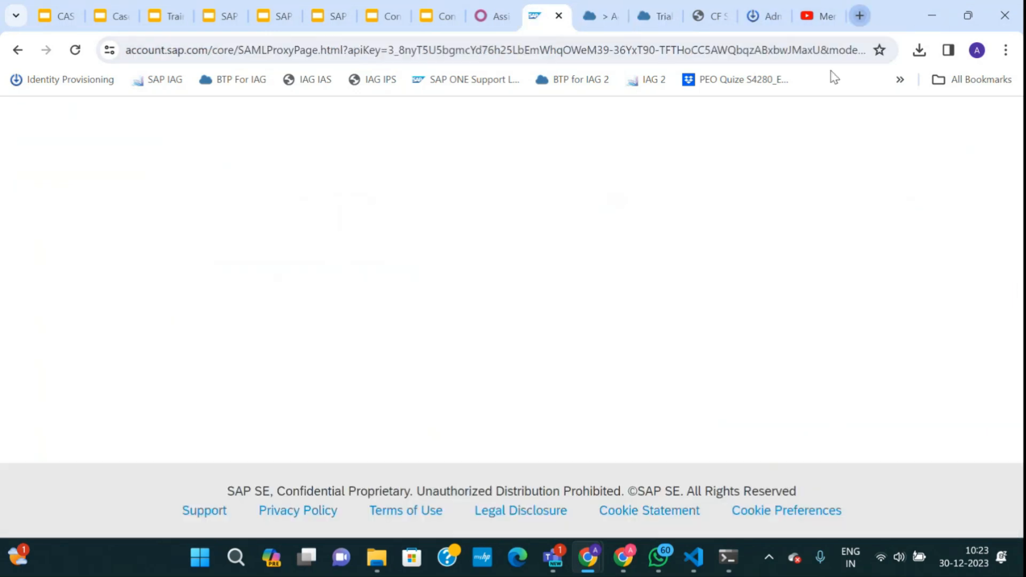
{"action": "left_click", "coordinate": [602, 81]}
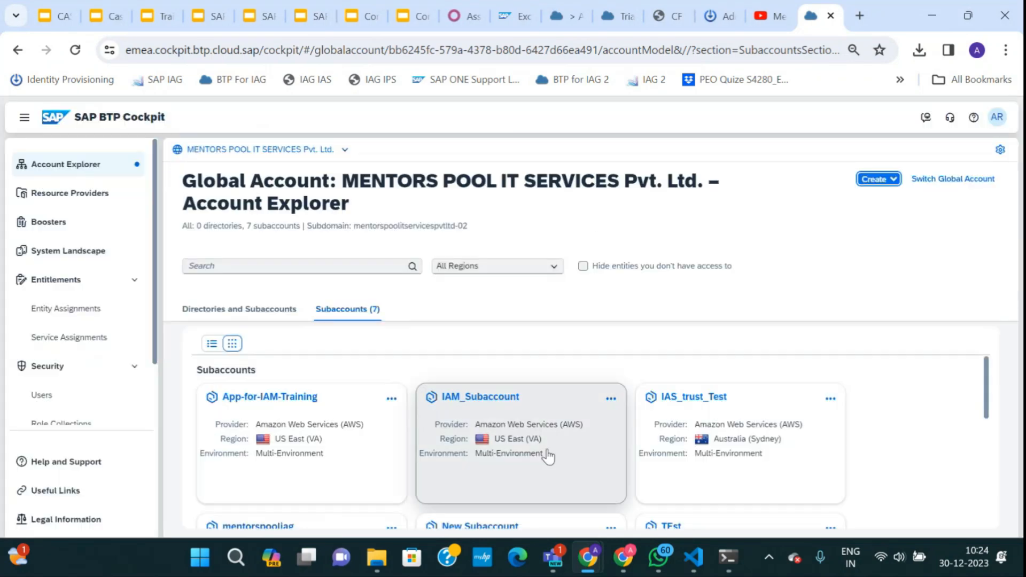
{"action": "scroll", "coordinate": [548, 456], "scroll_direction": "down", "scroll_amount": 2}
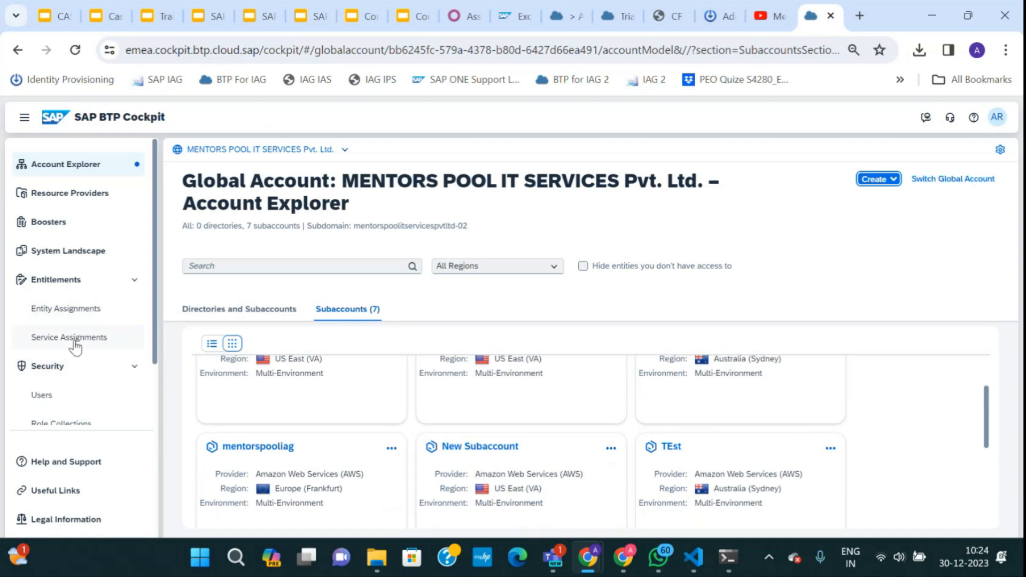
{"action": "left_click", "coordinate": [75, 342]}
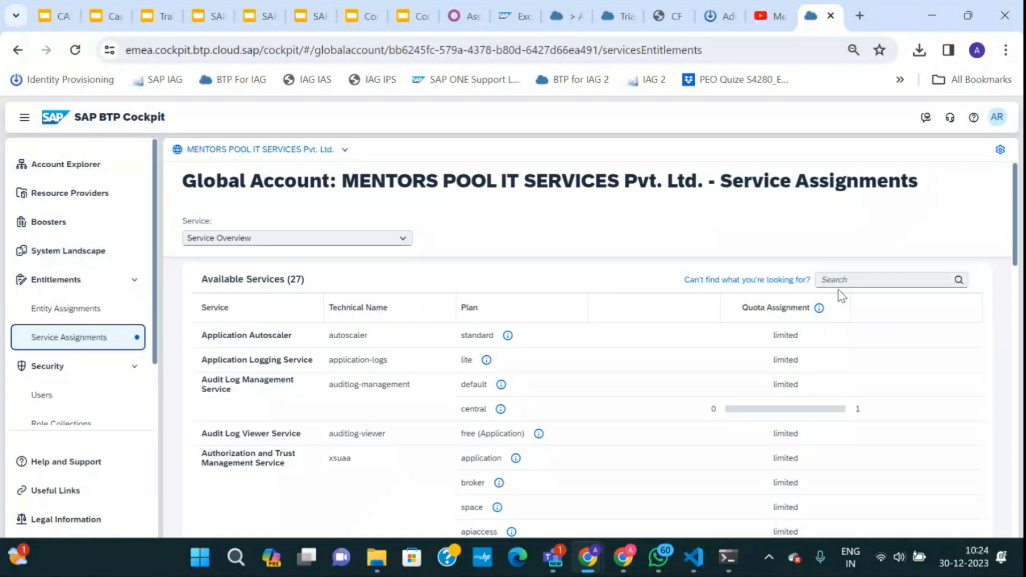
Filter service assignments by 'Acces' to find SAP Cloud Identity Access Governance's iag plan at 1 of 1.
{"action": "left_click", "coordinate": [840, 280]}
{"action": "type", "text": "Acces"}
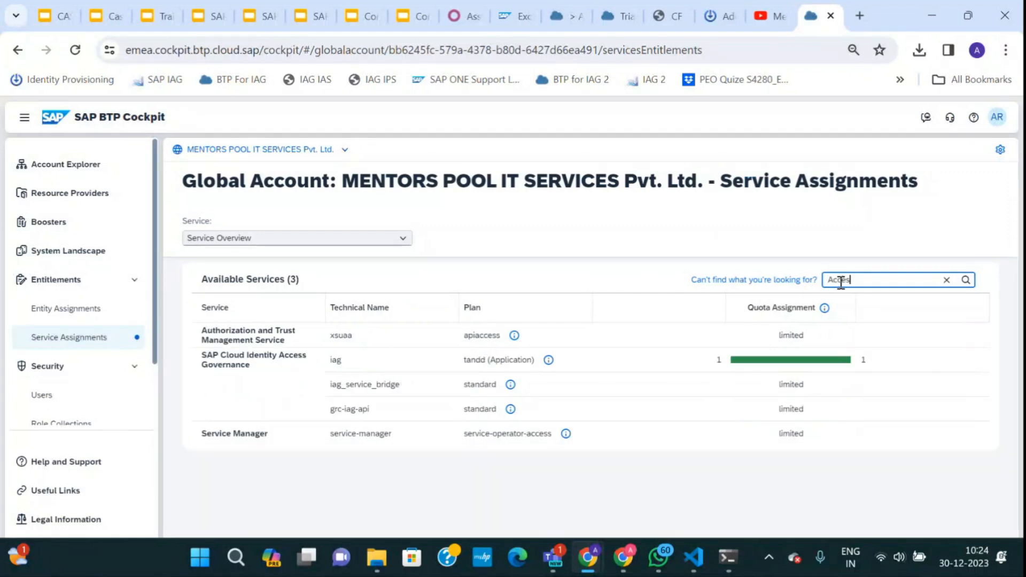
{"action": "left_click_drag", "start_coordinate": [203, 355], "coordinate": [252, 367]}
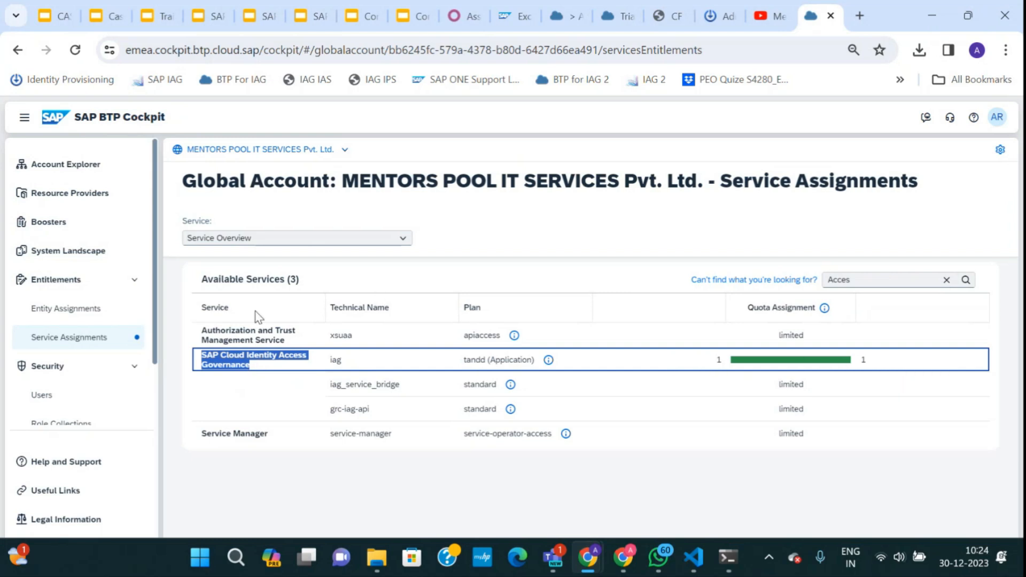
{"action": "left_click", "coordinate": [312, 159]}
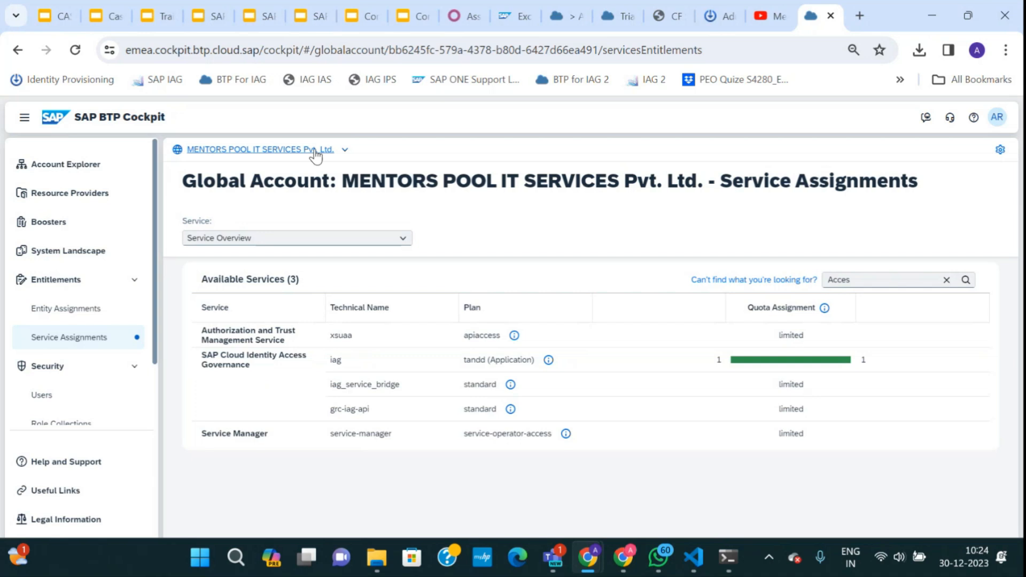
{"action": "left_click", "coordinate": [315, 151]}
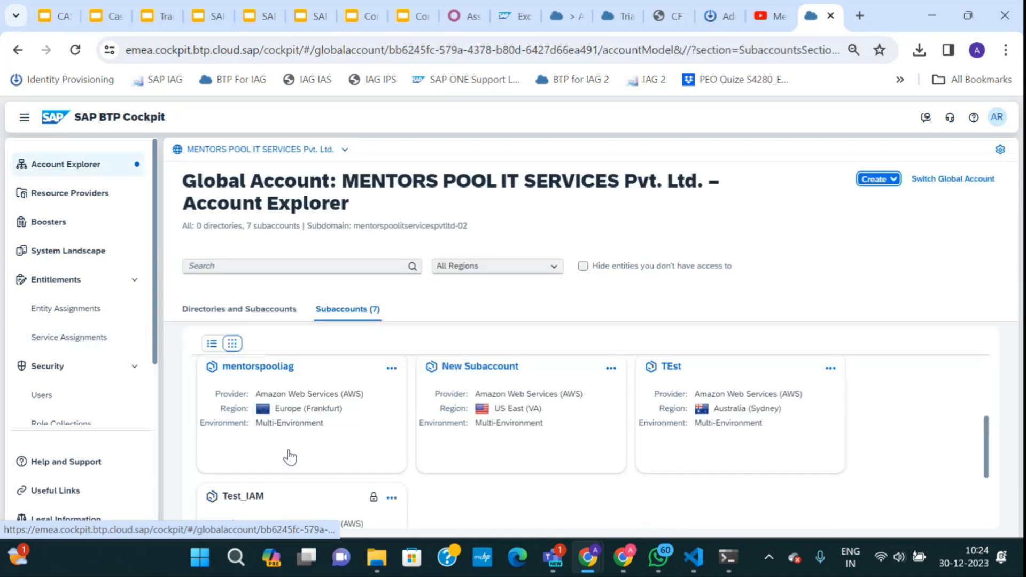
Open the mentorspooliag subaccount and review its instances, subscriptions and environments.
{"action": "left_click", "coordinate": [280, 411]}
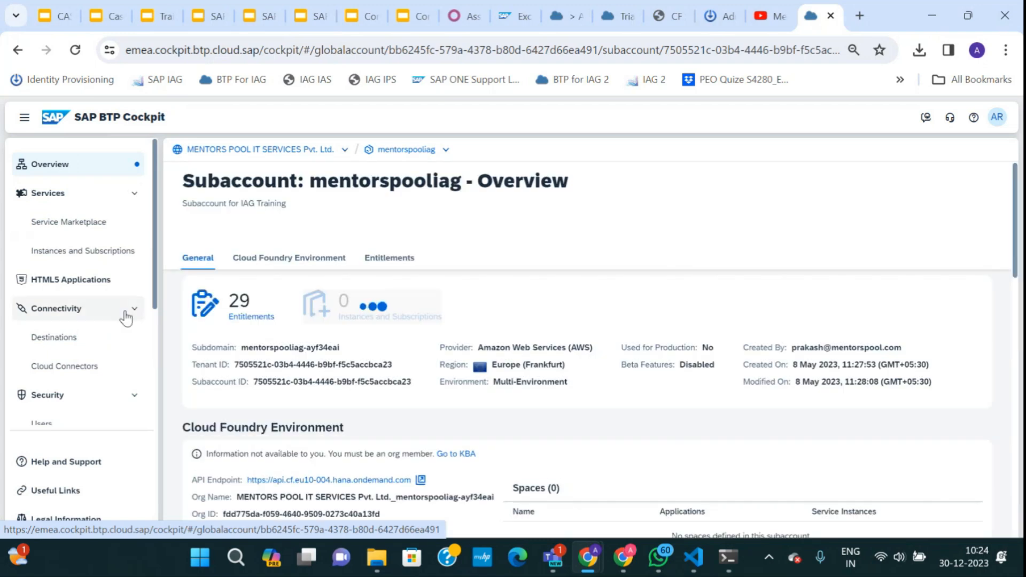
{"action": "scroll", "coordinate": [333, 460], "scroll_direction": "down", "scroll_amount": 2}
{"action": "scroll", "coordinate": [335, 465], "scroll_direction": "down", "scroll_amount": 2}
{"action": "scroll", "coordinate": [335, 465], "scroll_direction": "up", "scroll_amount": 4}
{"action": "left_click", "coordinate": [83, 256]}
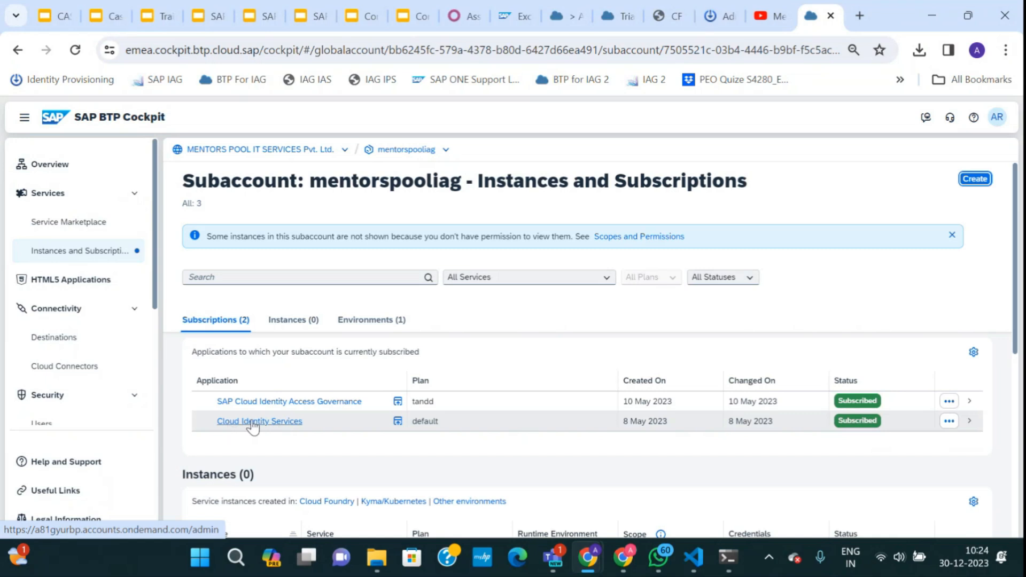
{"action": "left_click", "coordinate": [372, 319]}
{"action": "scroll", "coordinate": [96, 394], "scroll_direction": "down", "scroll_amount": 3}
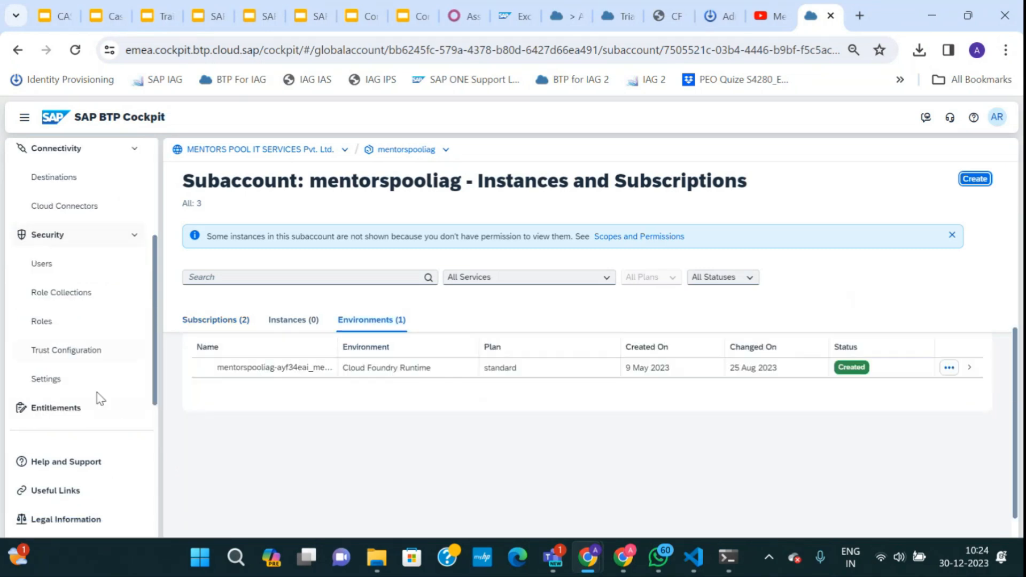
Review mentorspooliag's Trust Configuration and its list of users.
{"action": "left_click", "coordinate": [70, 353]}
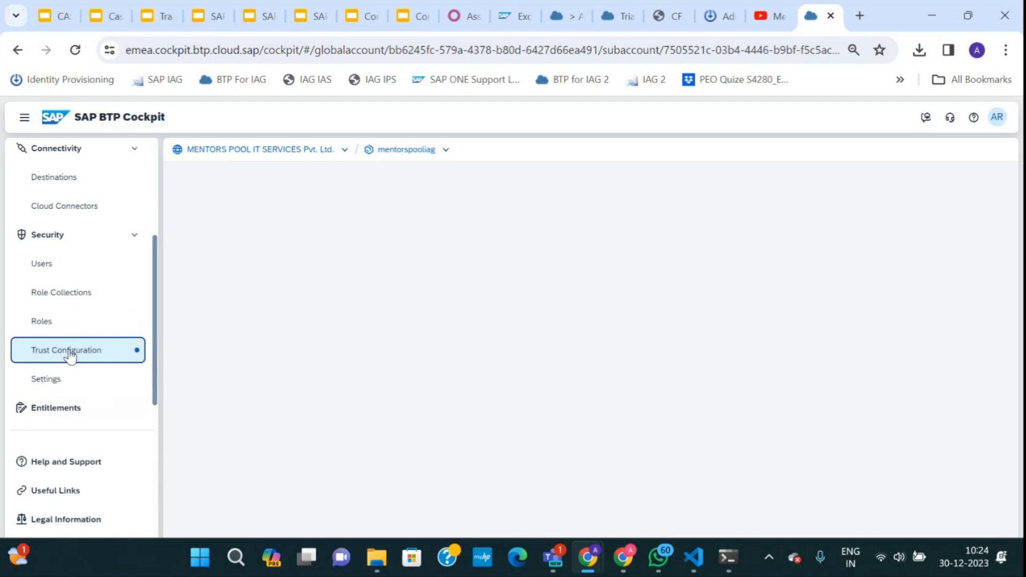
{"action": "scroll", "coordinate": [62, 252], "scroll_direction": "up", "scroll_amount": 3}
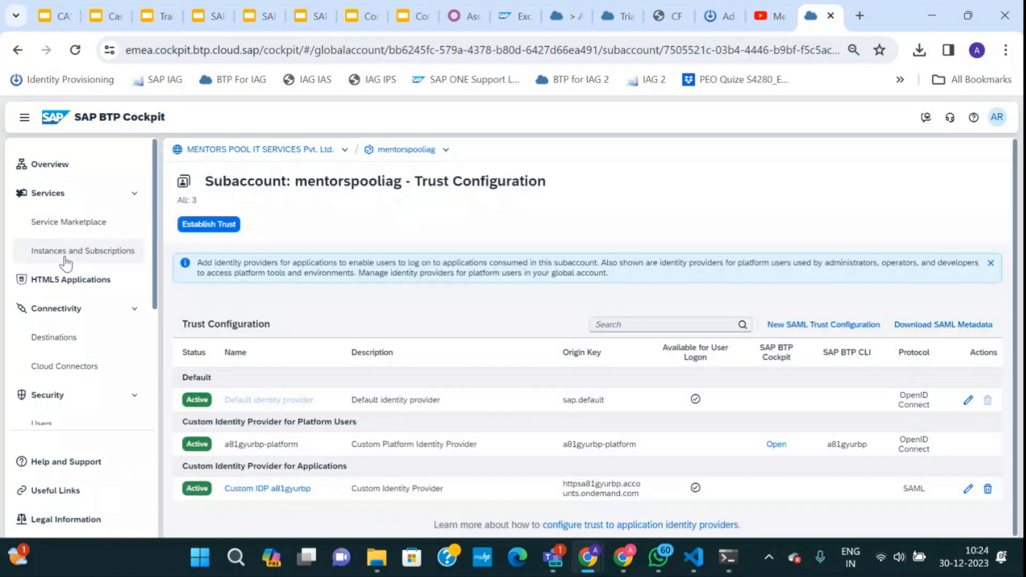
{"action": "scroll", "coordinate": [95, 363], "scroll_direction": "down", "scroll_amount": 2}
{"action": "scroll", "coordinate": [96, 364], "scroll_direction": "down", "scroll_amount": 2}
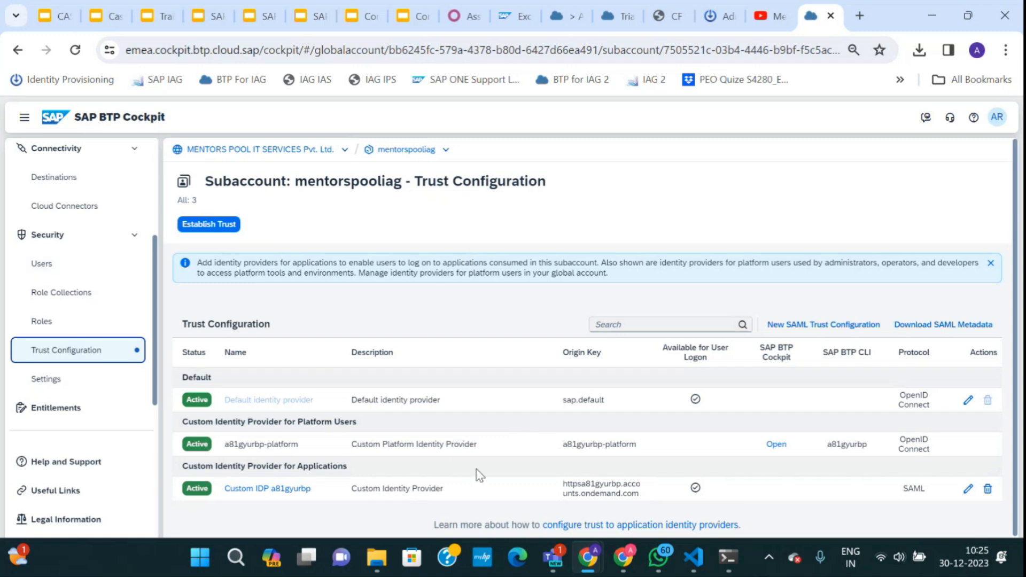
{"action": "left_click", "coordinate": [43, 264]}
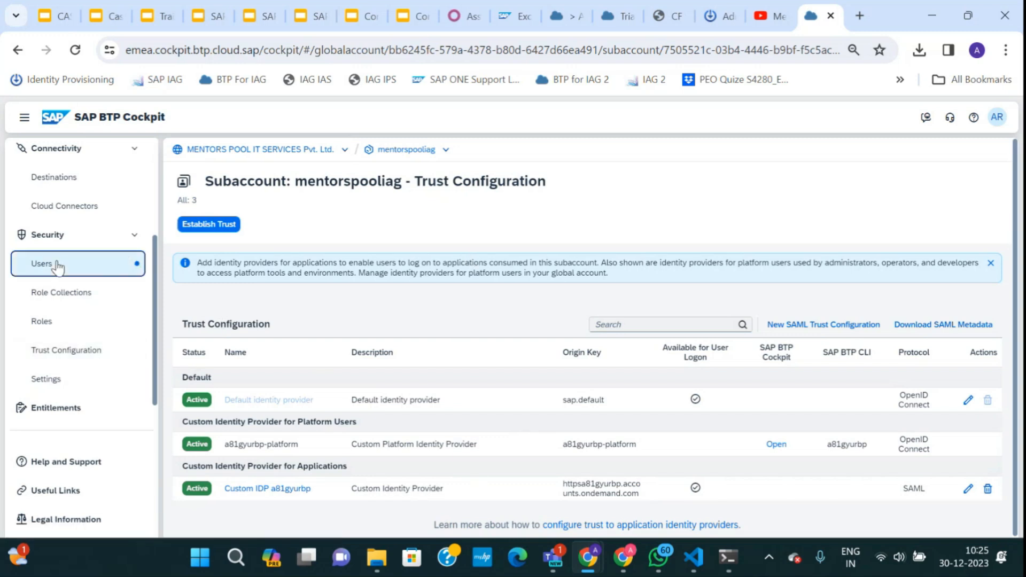
{"action": "scroll", "coordinate": [574, 373], "scroll_direction": "down", "scroll_amount": 5}
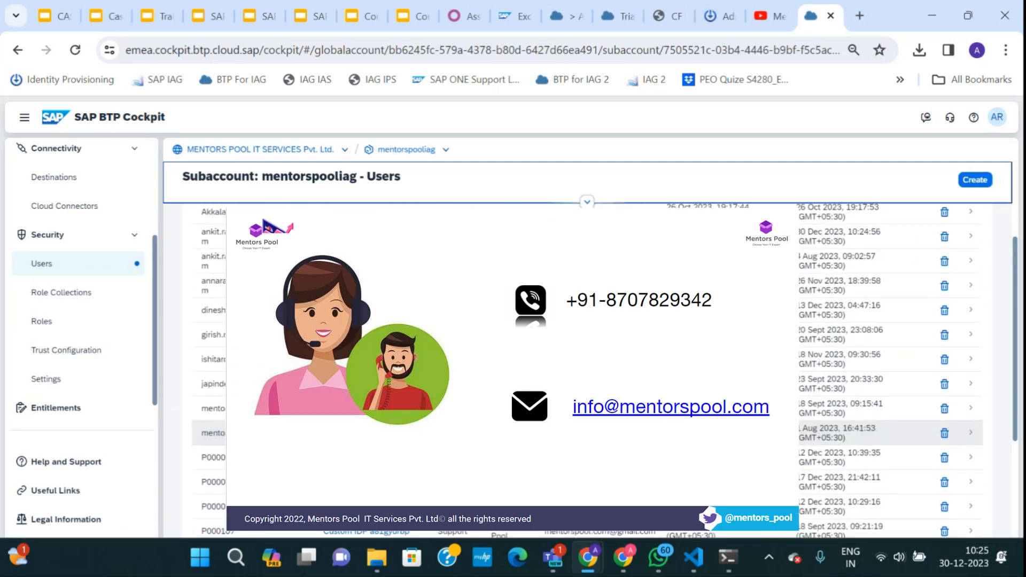
{"action": "scroll", "coordinate": [588, 369], "scroll_direction": "down", "scroll_amount": 4}
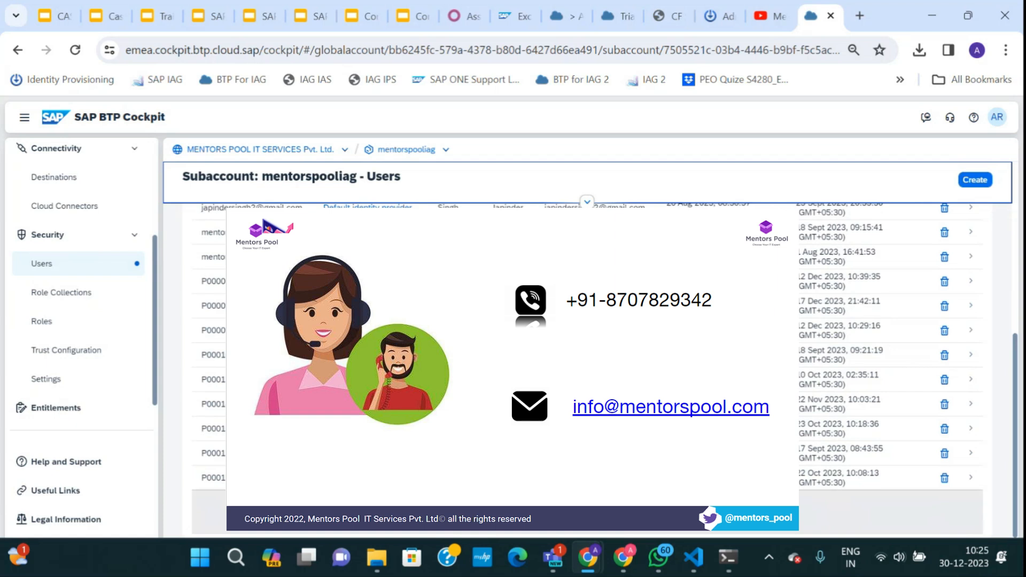
{"action": "scroll", "coordinate": [588, 368], "scroll_direction": "down", "scroll_amount": 5}
{"action": "scroll", "coordinate": [588, 368], "scroll_direction": "up", "scroll_amount": 5}
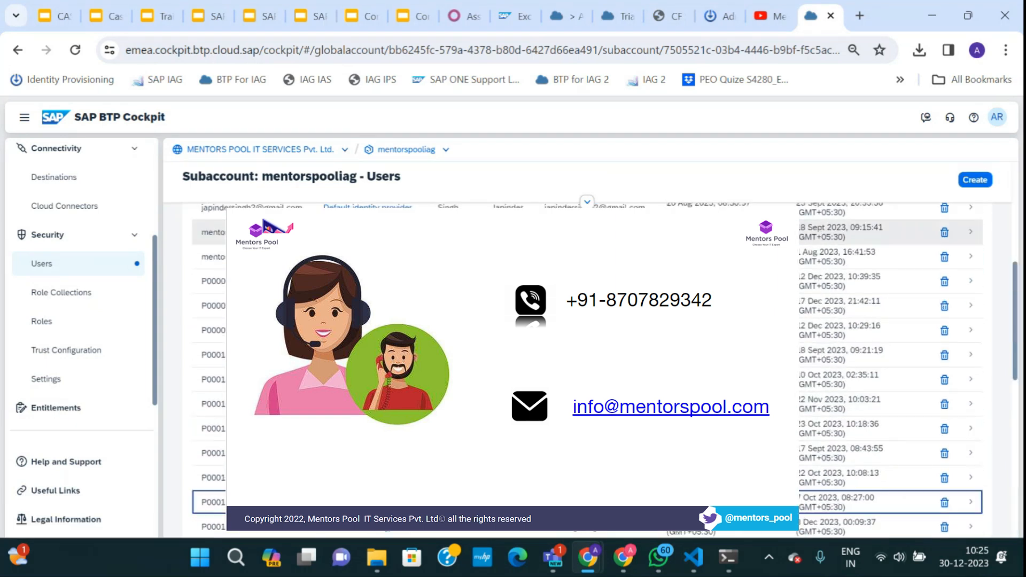
Reopen mentorspooliag's Instances and Subscriptions and open Cloud Identity Services in a new tab.
{"action": "left_click", "coordinate": [331, 152]}
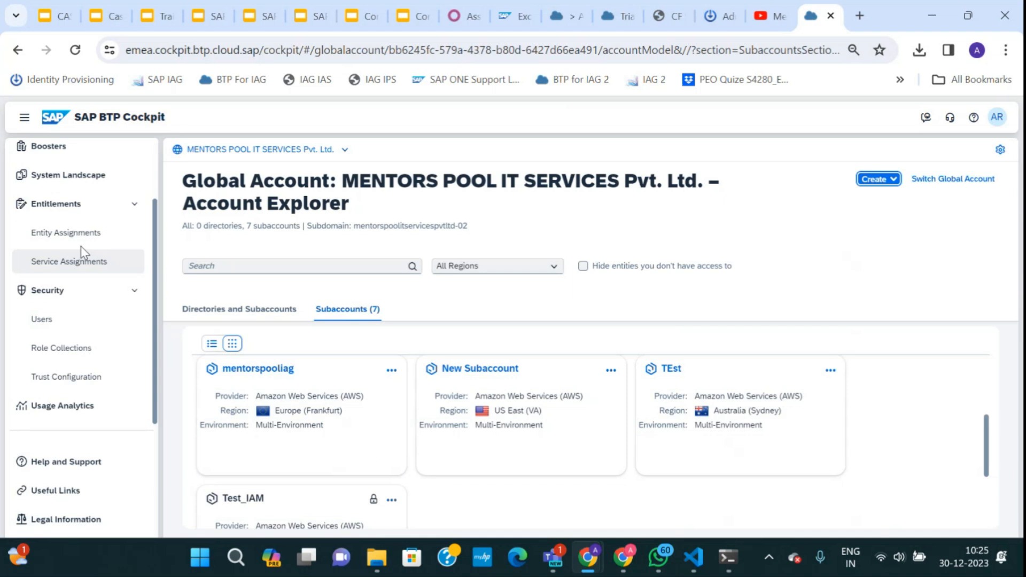
{"action": "left_click", "coordinate": [230, 373]}
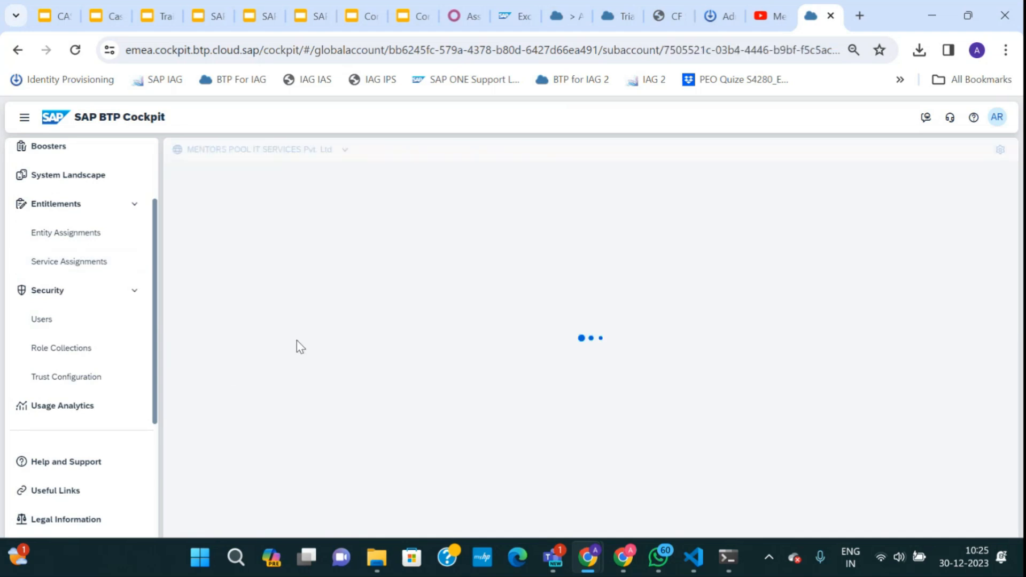
{"action": "scroll", "coordinate": [283, 381], "scroll_direction": "down", "scroll_amount": 2}
{"action": "scroll", "coordinate": [281, 406], "scroll_direction": "down", "scroll_amount": 2}
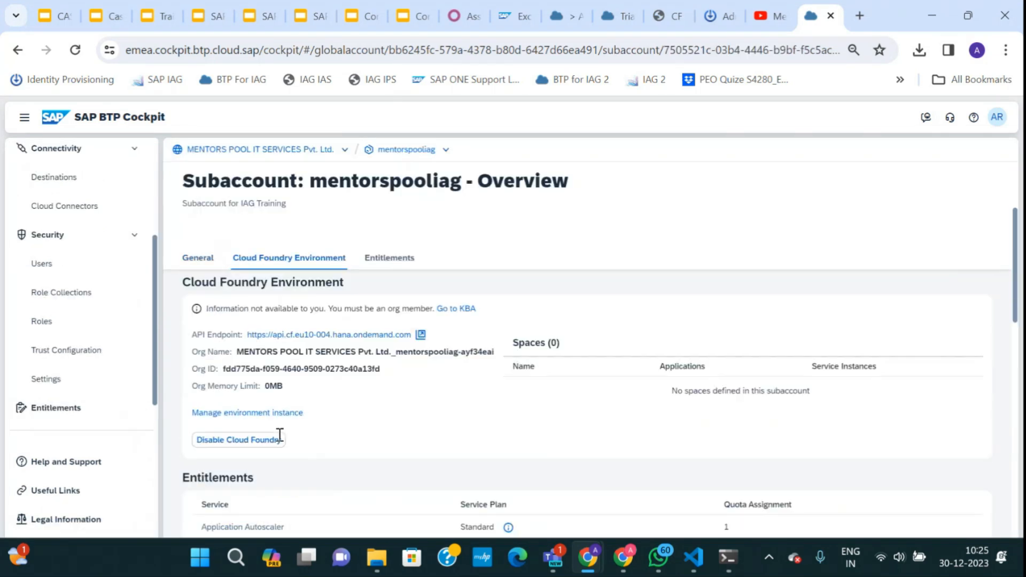
{"action": "left_click", "coordinate": [200, 262]}
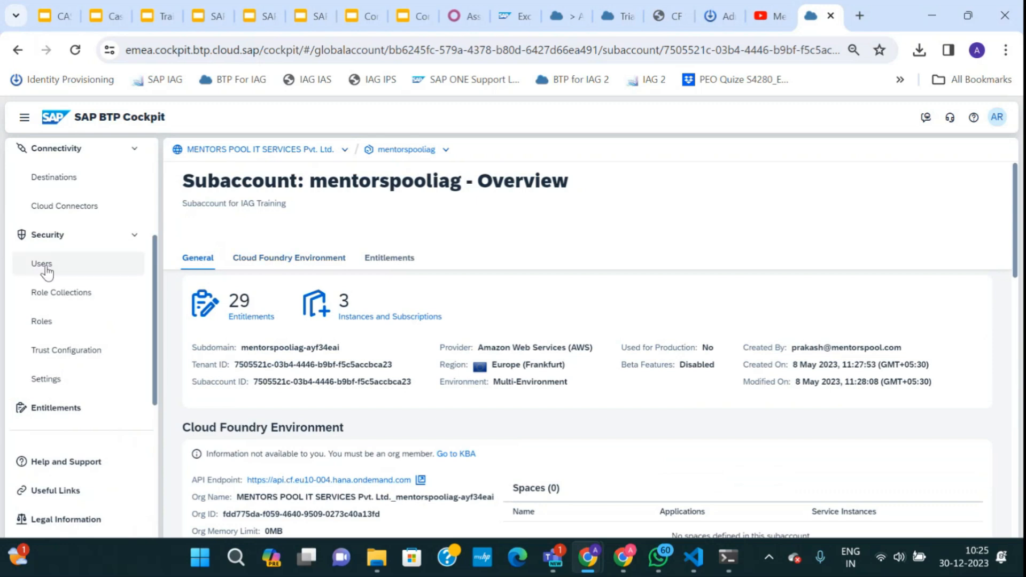
{"action": "scroll", "coordinate": [69, 278], "scroll_direction": "up", "scroll_amount": 3}
{"action": "left_click", "coordinate": [75, 258]}
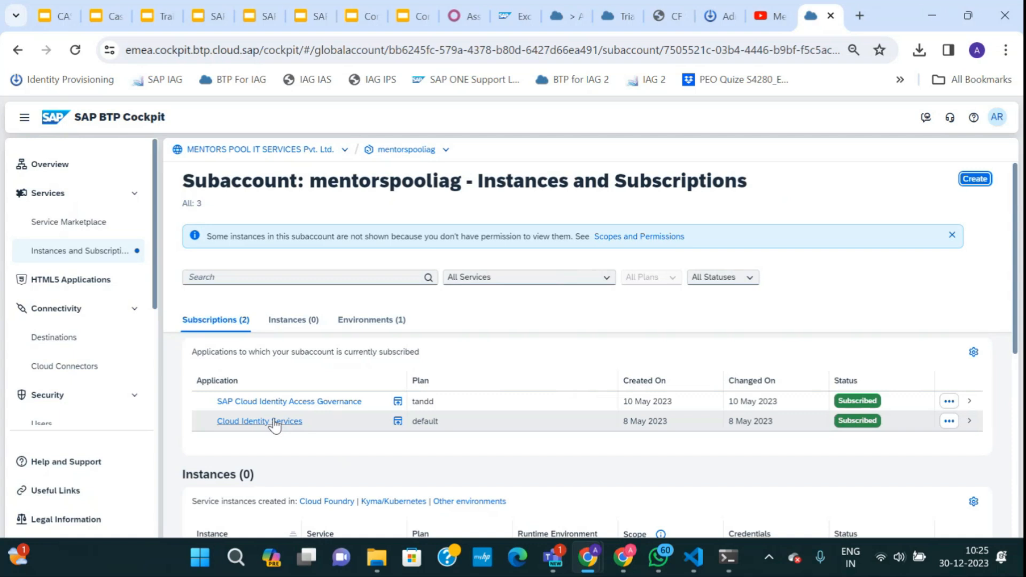
{"action": "right_click", "coordinate": [274, 421]}
{"action": "left_click", "coordinate": [323, 217]}
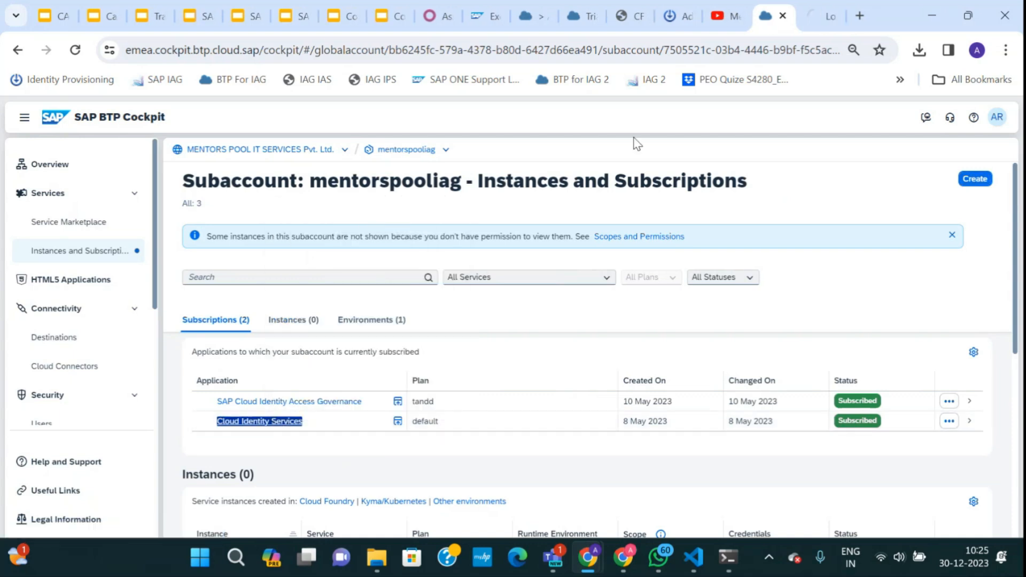
{"action": "left_click", "coordinate": [815, 19]}
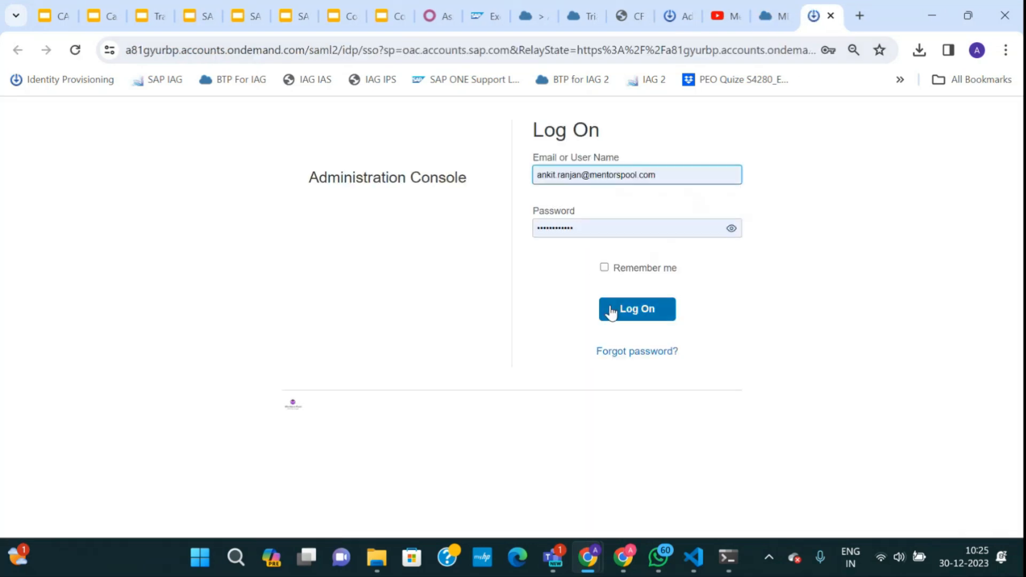
Log on to the Identity Services admin console, then present the 'Implement IAG for Access Control' slide.
{"action": "left_click", "coordinate": [610, 311]}
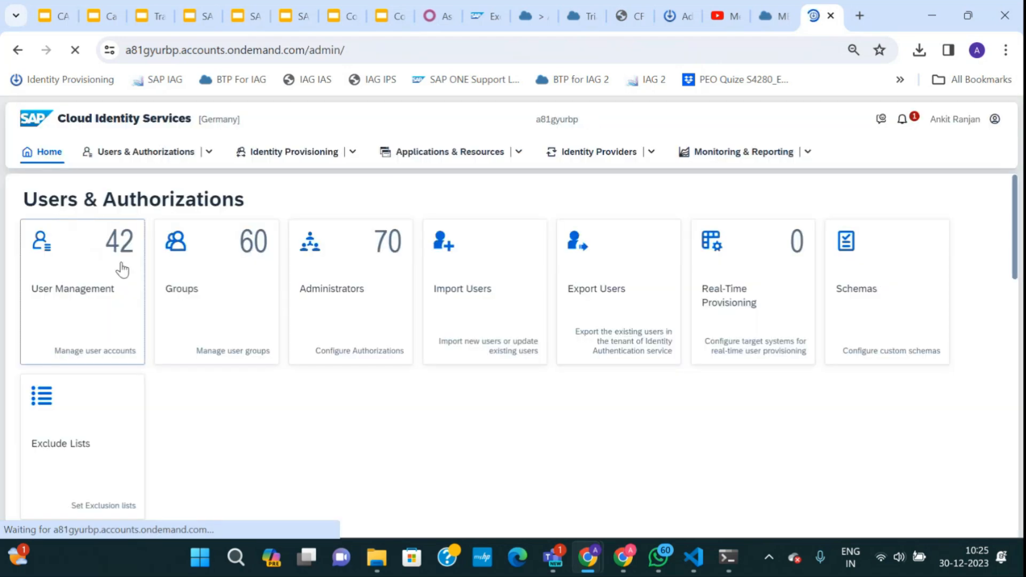
{"action": "left_click", "coordinate": [189, 289]}
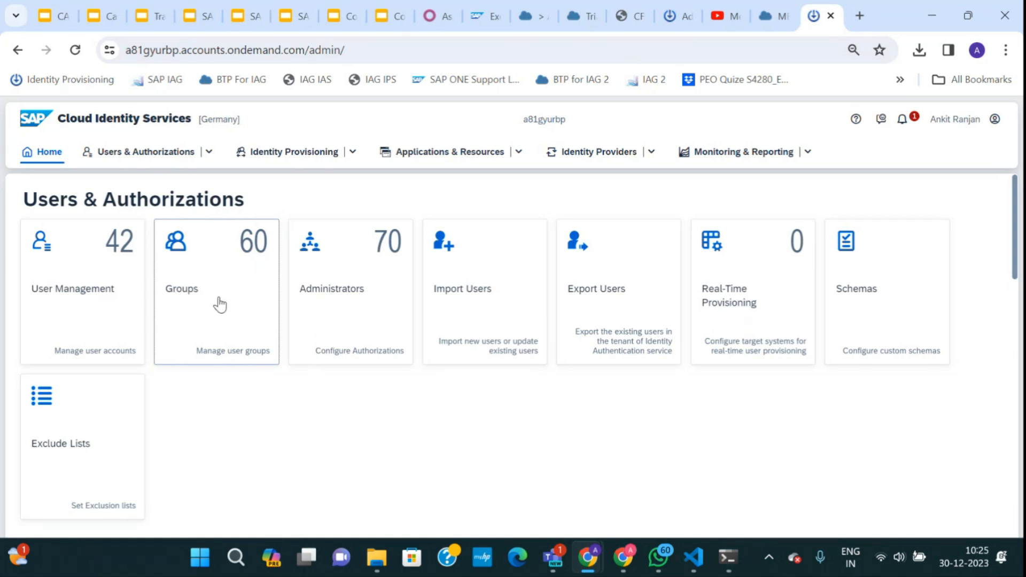
{"action": "left_click", "coordinate": [54, 17]}
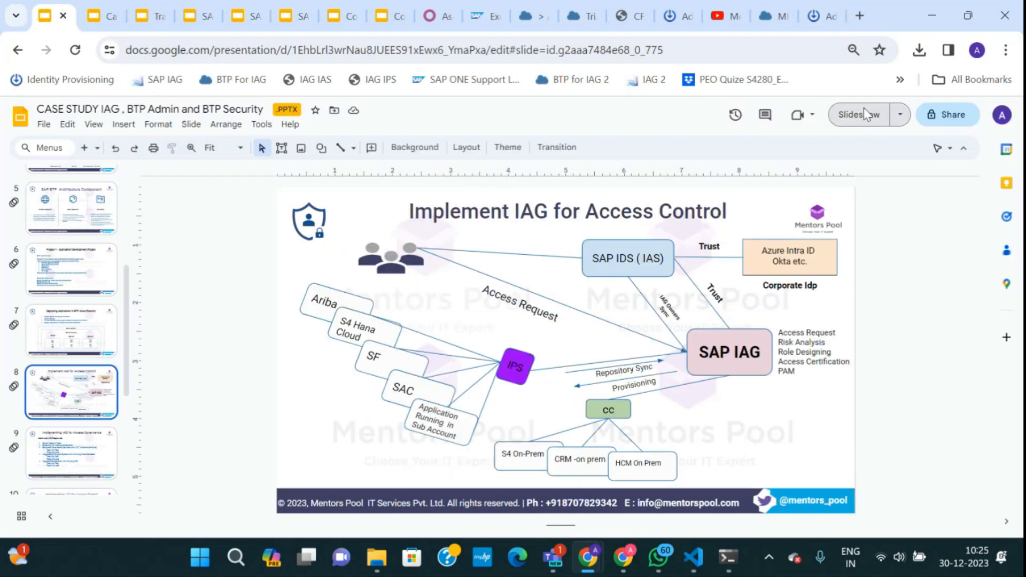
{"action": "left_click", "coordinate": [859, 114]}
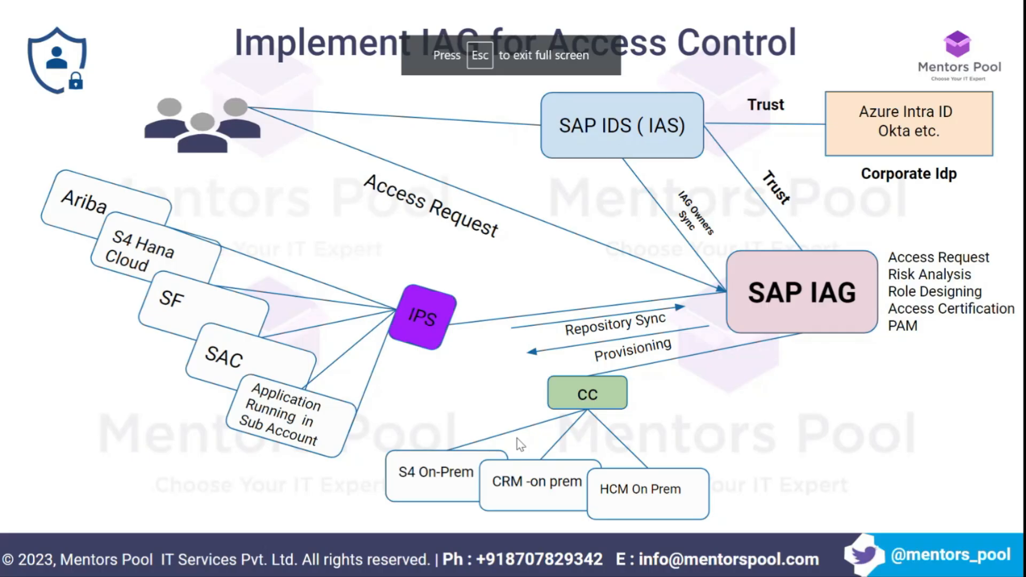
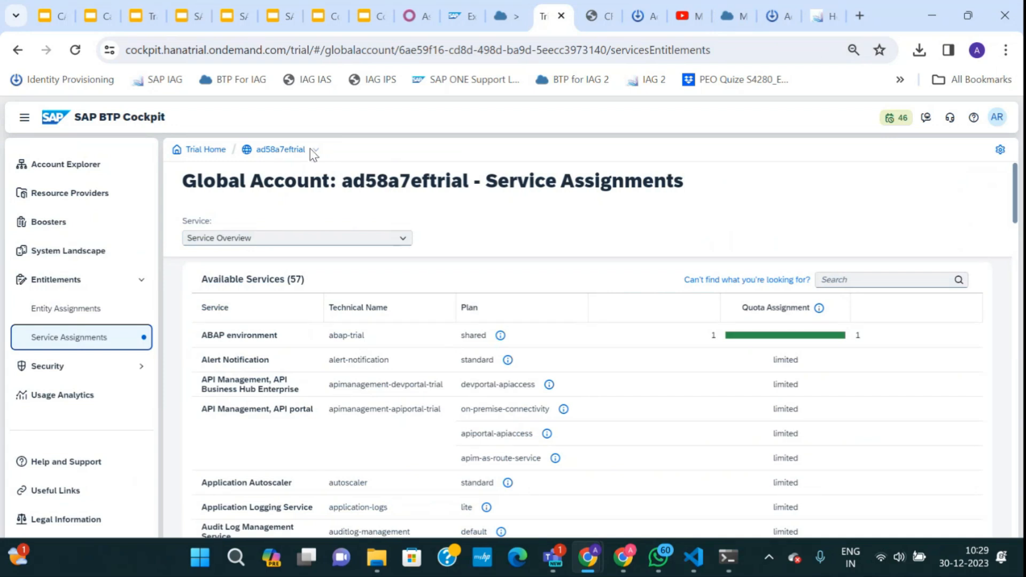
{"action": "double_click", "coordinate": [296, 151]}
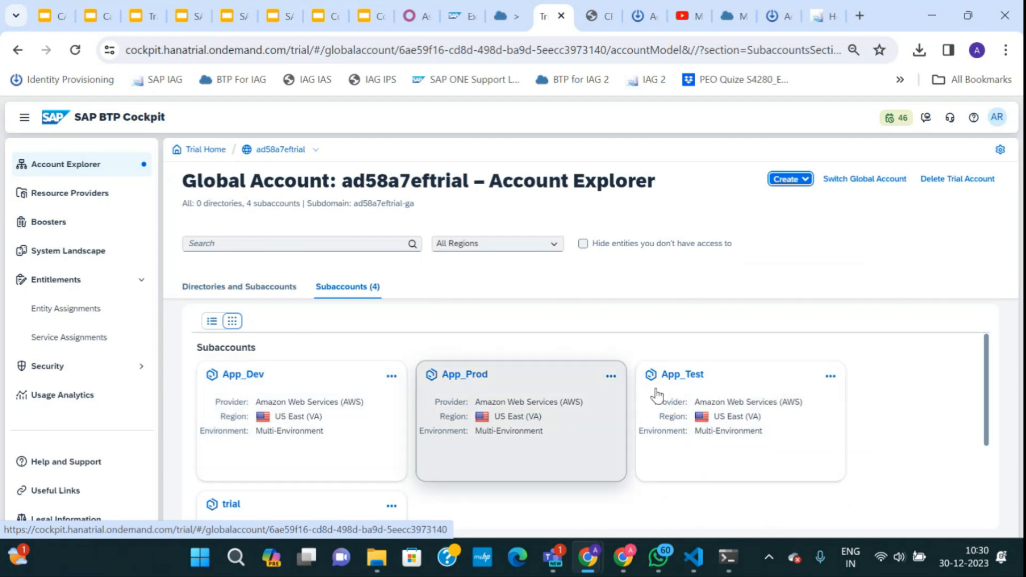
Create the directory 'Directry IAG Imple' under the trial global account and open it.
{"action": "left_click", "coordinate": [803, 180]}
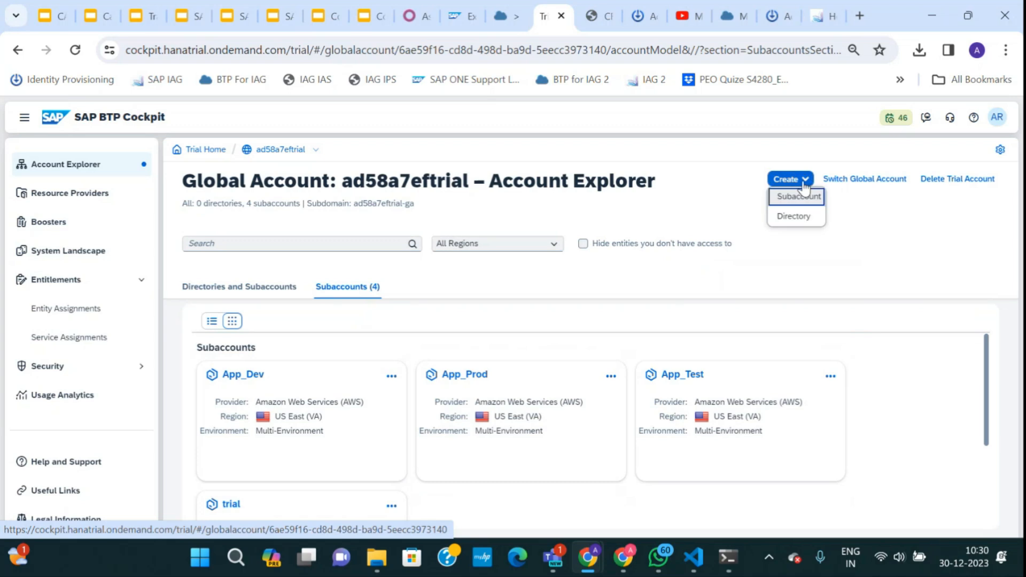
{"action": "left_click", "coordinate": [796, 216]}
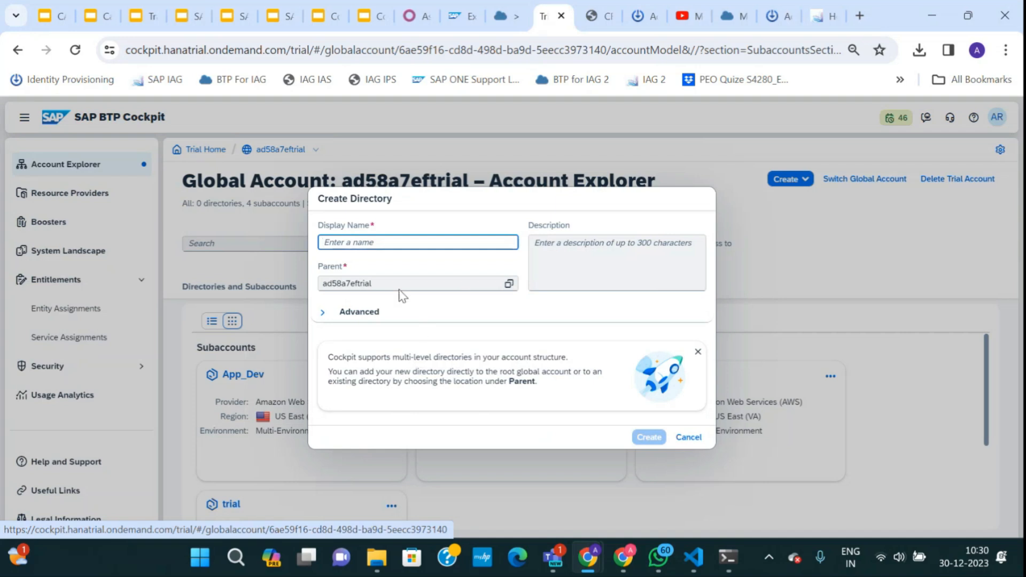
{"action": "type", "text": "Directry IAG Imple"}
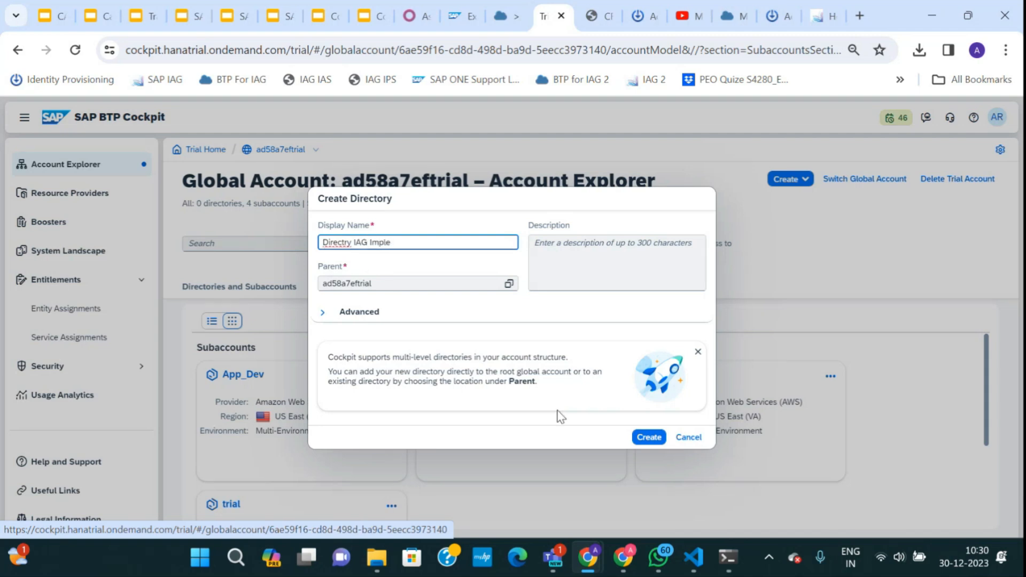
{"action": "left_click", "coordinate": [647, 436]}
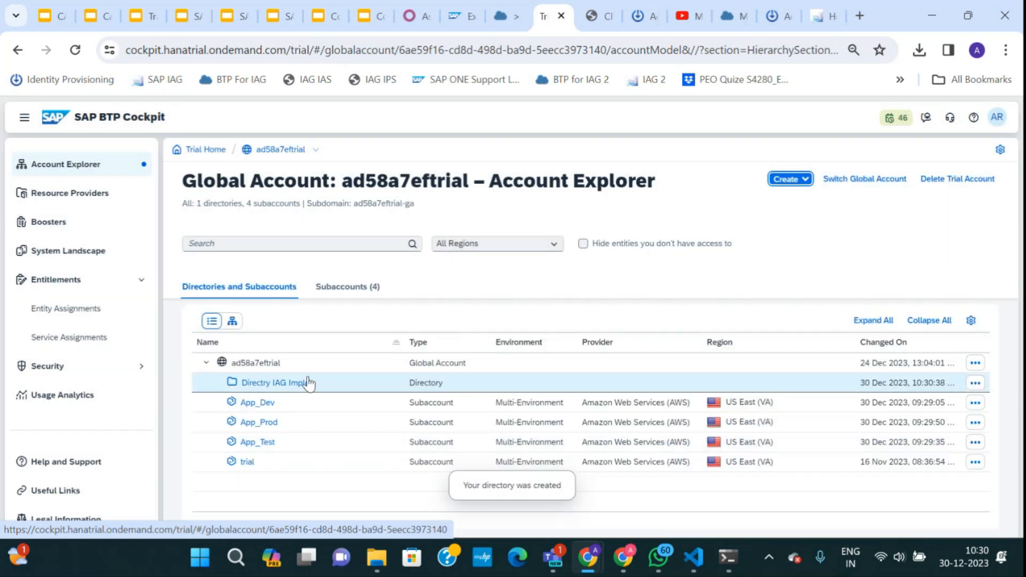
{"action": "left_click", "coordinate": [272, 384]}
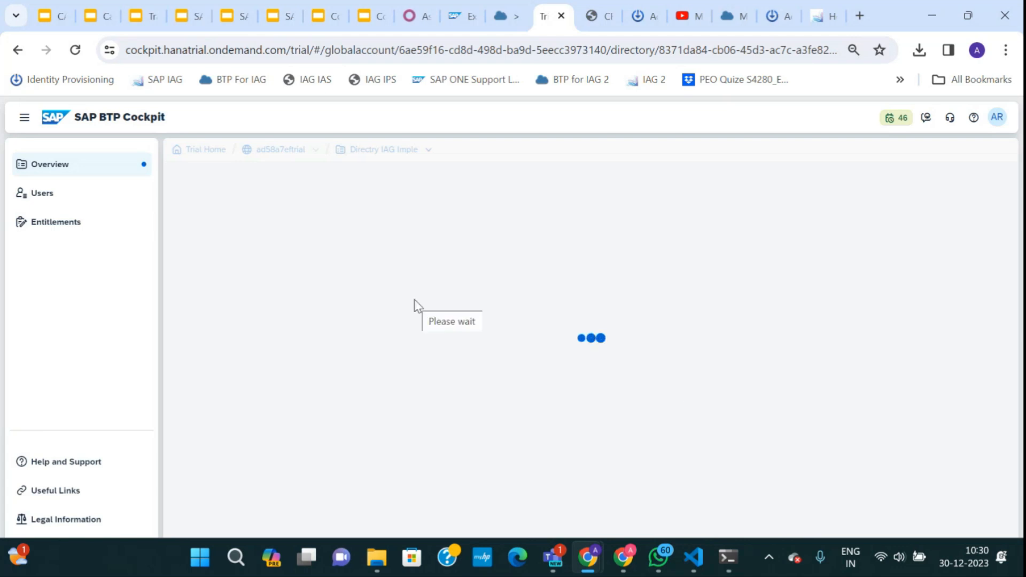
Show slide 5, 'BTP Account Model - Type 5', in the Case Study Supporting Slides deck.
{"action": "left_click", "coordinate": [140, 18]}
{"action": "left_click", "coordinate": [95, 16]}
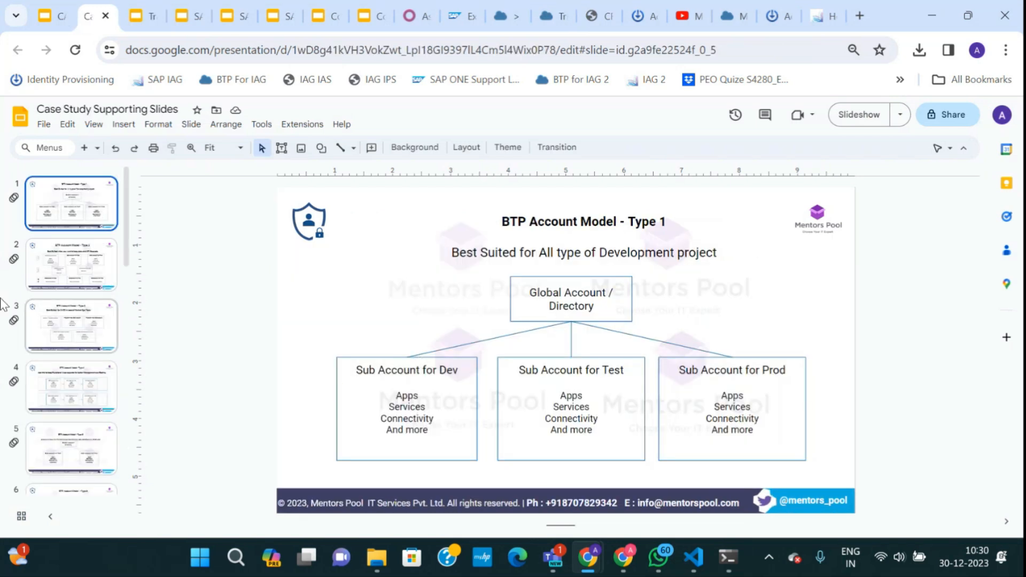
{"action": "scroll", "coordinate": [84, 382], "scroll_direction": "down", "scroll_amount": 3}
{"action": "left_click", "coordinate": [75, 305]}
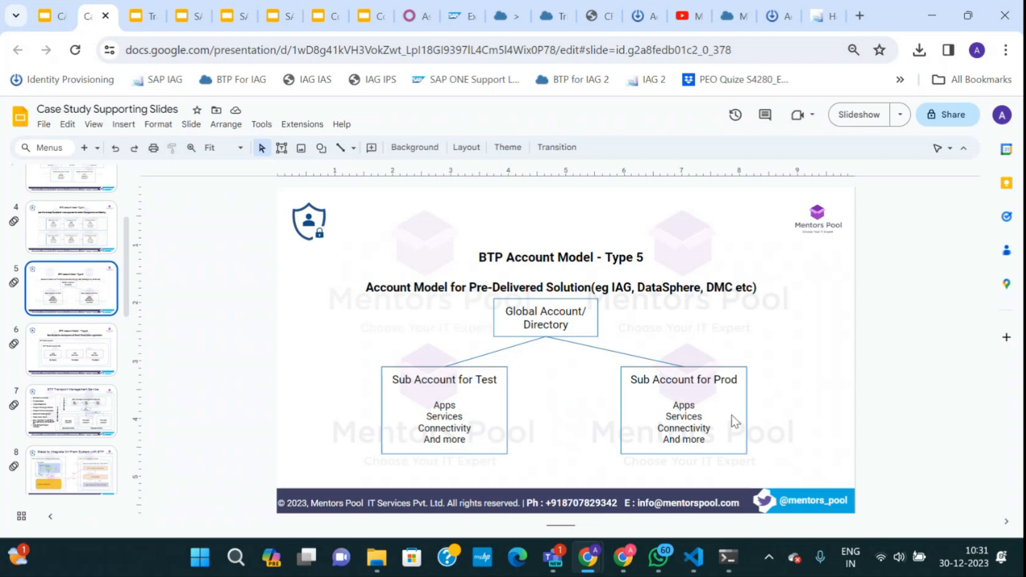
Enable entitlement and user management for Directry IAG Imple, then go back to the Account Explorer.
{"action": "left_click", "coordinate": [732, 16]}
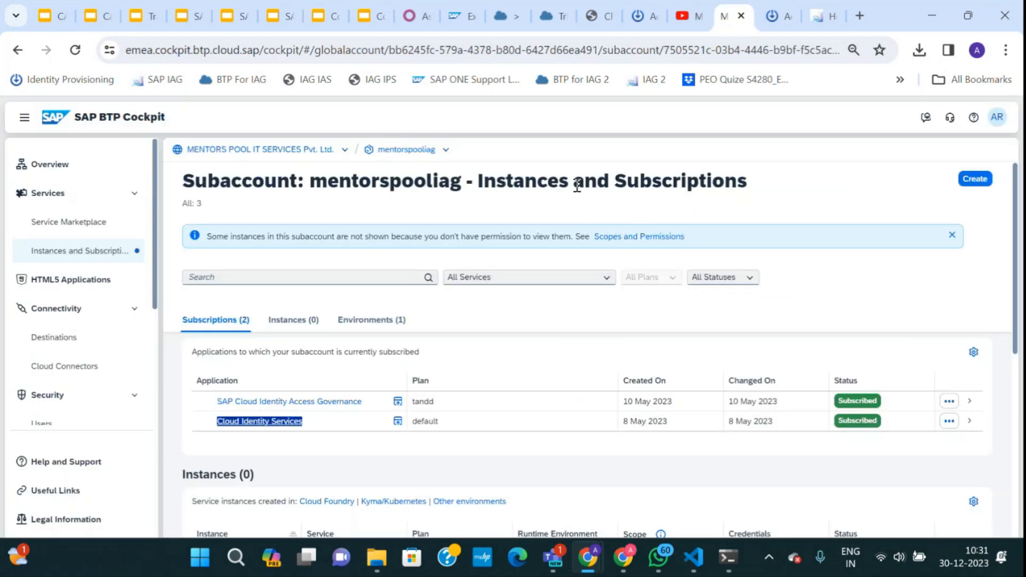
{"action": "left_click", "coordinate": [778, 17]}
{"action": "left_click", "coordinate": [554, 16]}
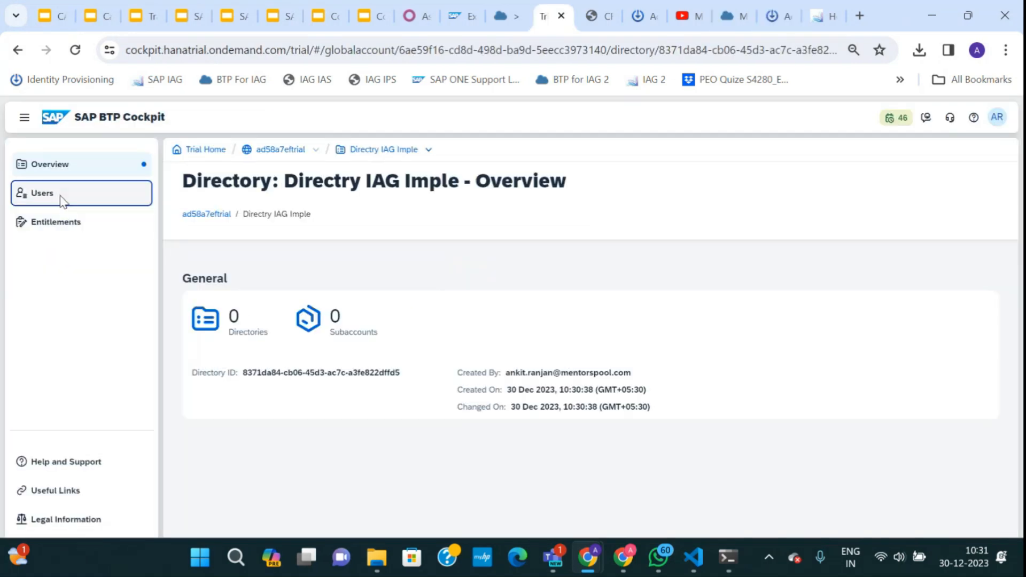
{"action": "left_click", "coordinate": [62, 196]}
{"action": "left_click", "coordinate": [280, 343]}
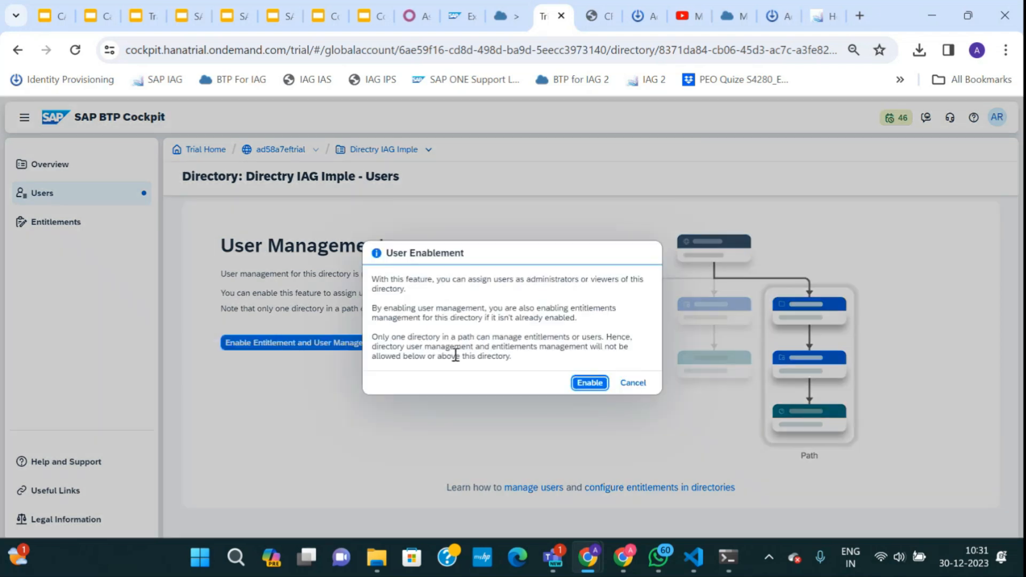
{"action": "left_click", "coordinate": [588, 383]}
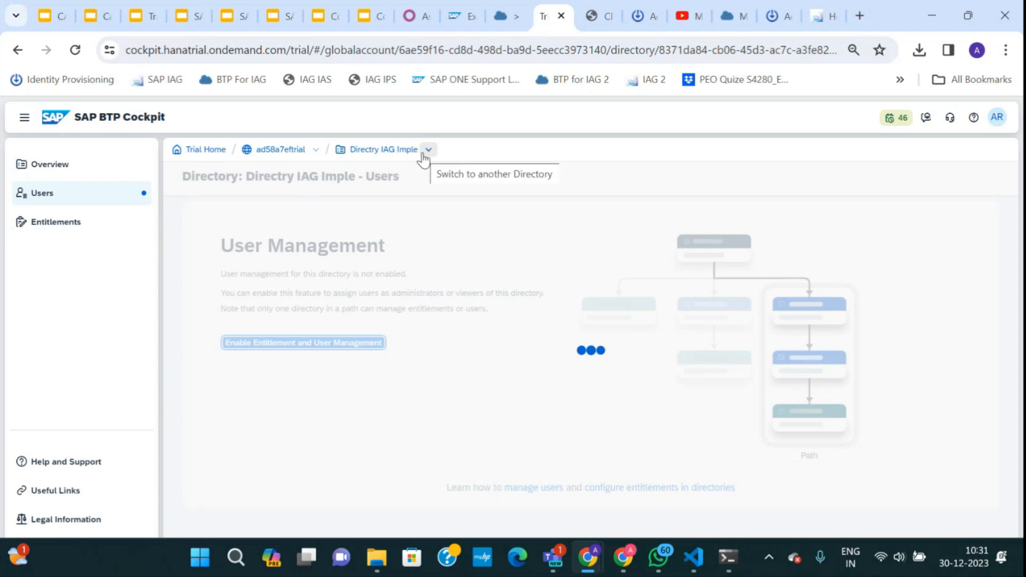
{"action": "double_click", "coordinate": [291, 152]}
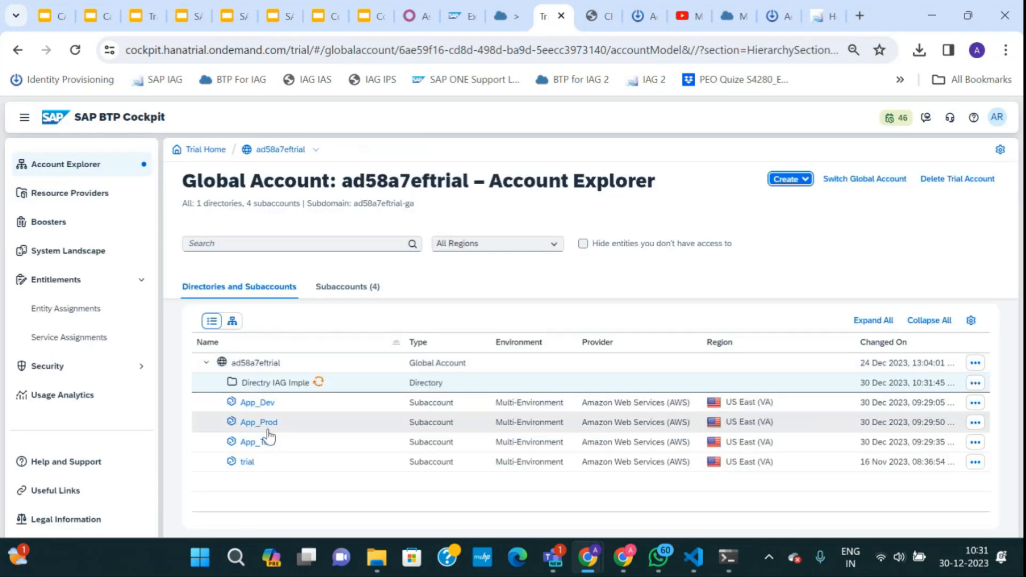
Create a second directory, 'Directory for App Development project', under the trial global account.
{"action": "left_click", "coordinate": [786, 179]}
{"action": "left_click", "coordinate": [784, 217]}
{"action": "type", "text": "Direc"}
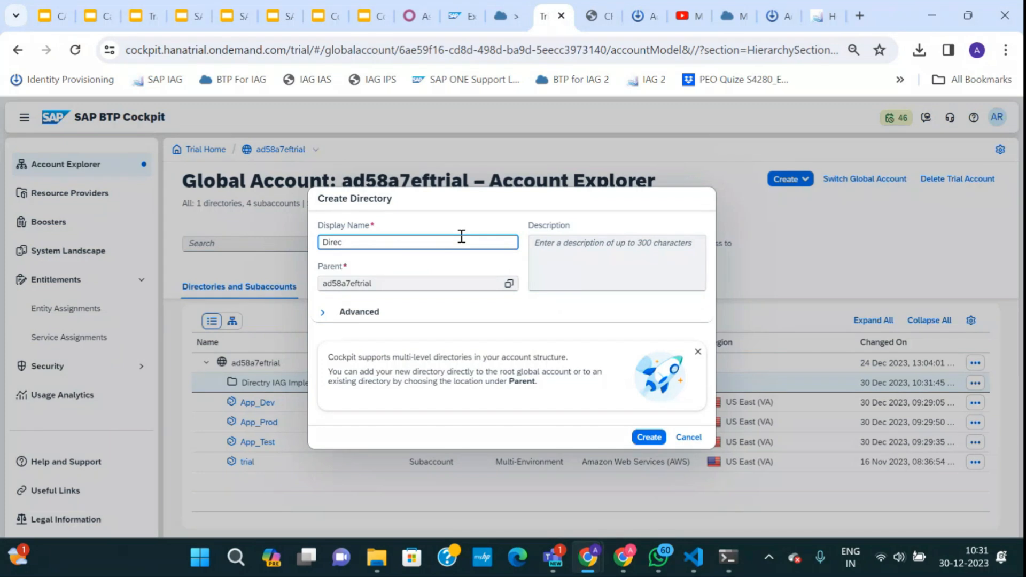
{"action": "type", "text": "tory for App Development projec"}
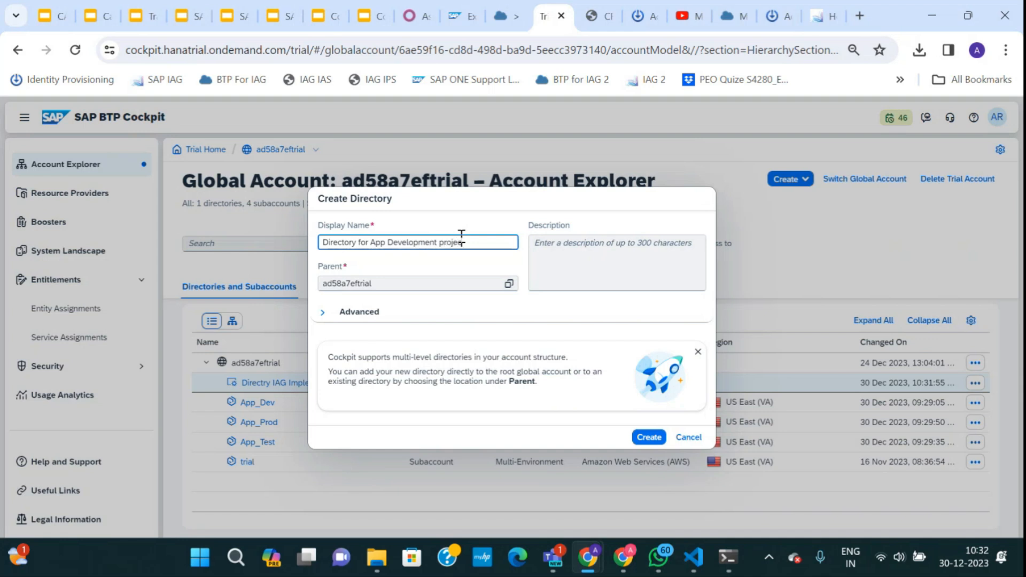
{"action": "left_click", "coordinate": [650, 438]}
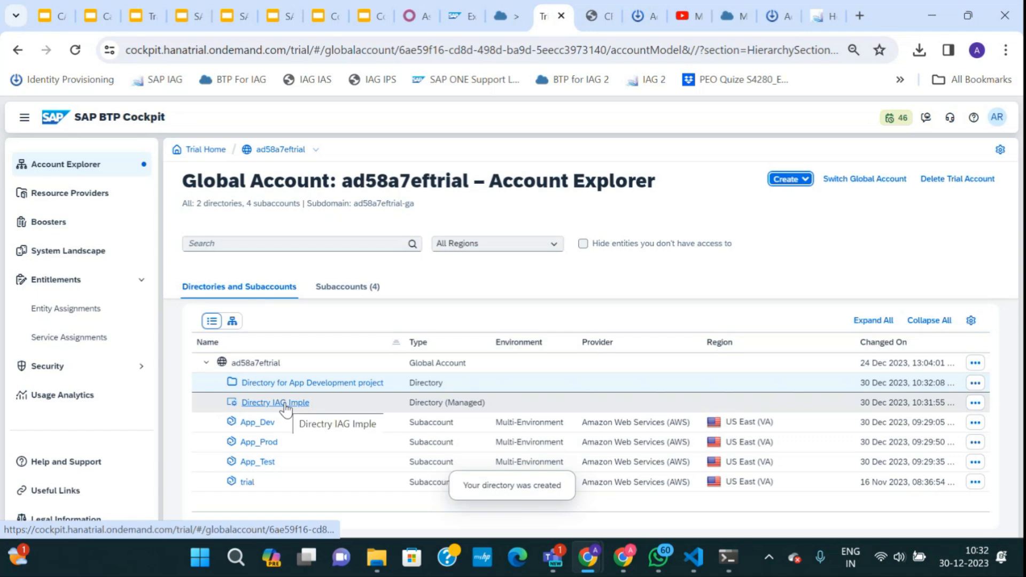
{"action": "left_click", "coordinate": [284, 405]}
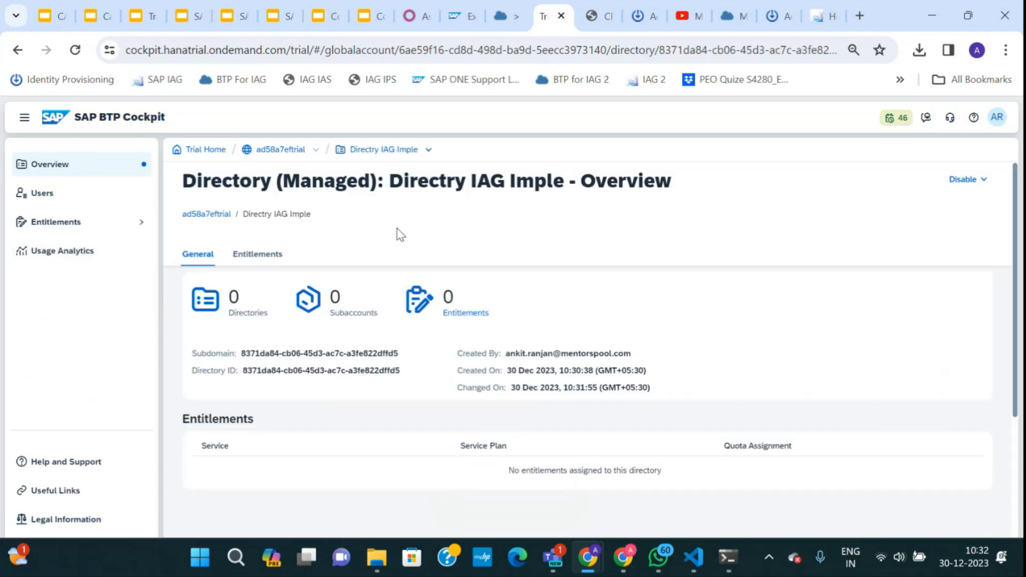
{"action": "left_click", "coordinate": [281, 151]}
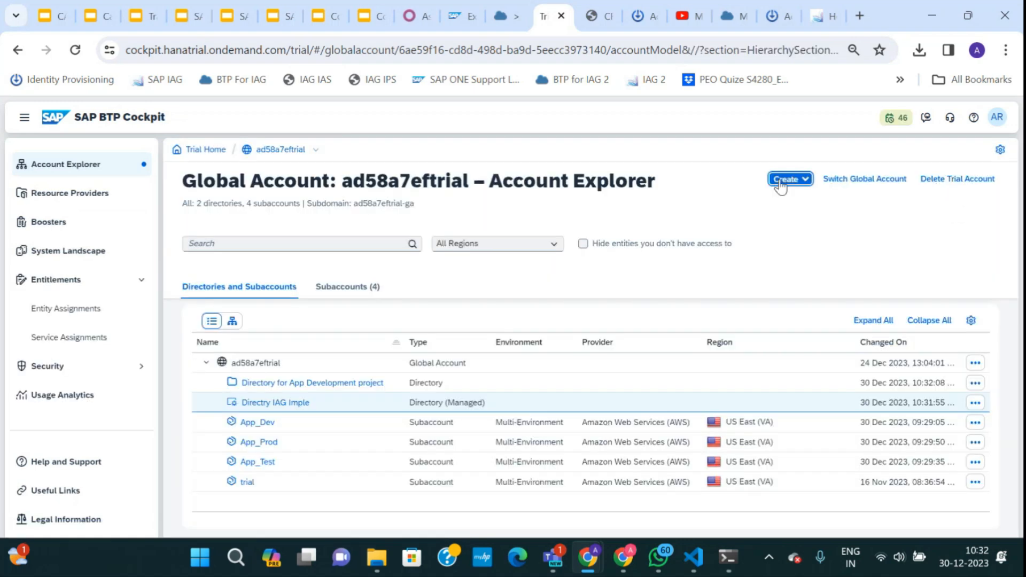
Create subaccount AIG_Test in US East (VA) with Directry IAG Imple as parent.
{"action": "left_click", "coordinate": [785, 180]}
{"action": "left_click", "coordinate": [792, 196]}
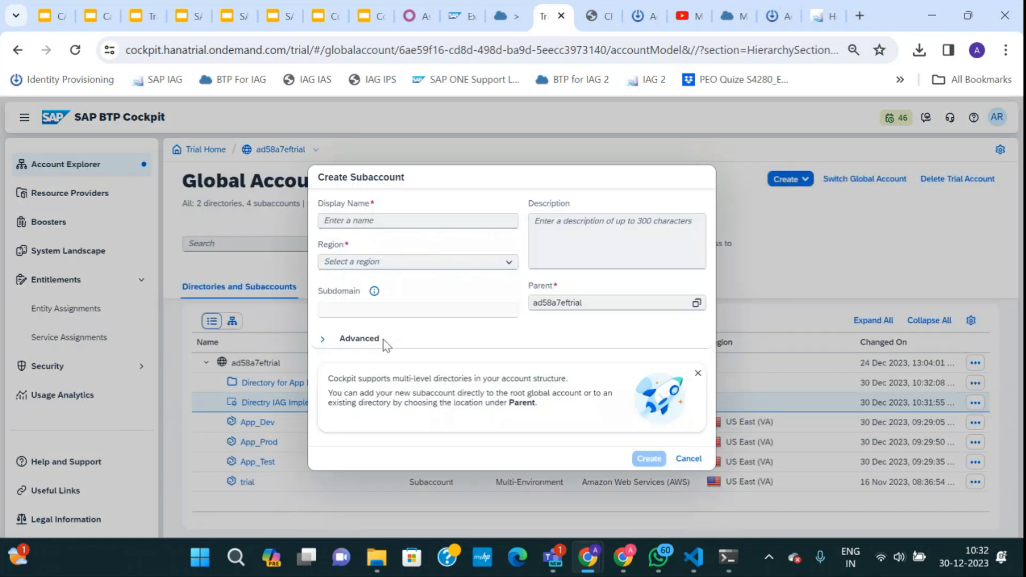
{"action": "type", "text": "Al"}
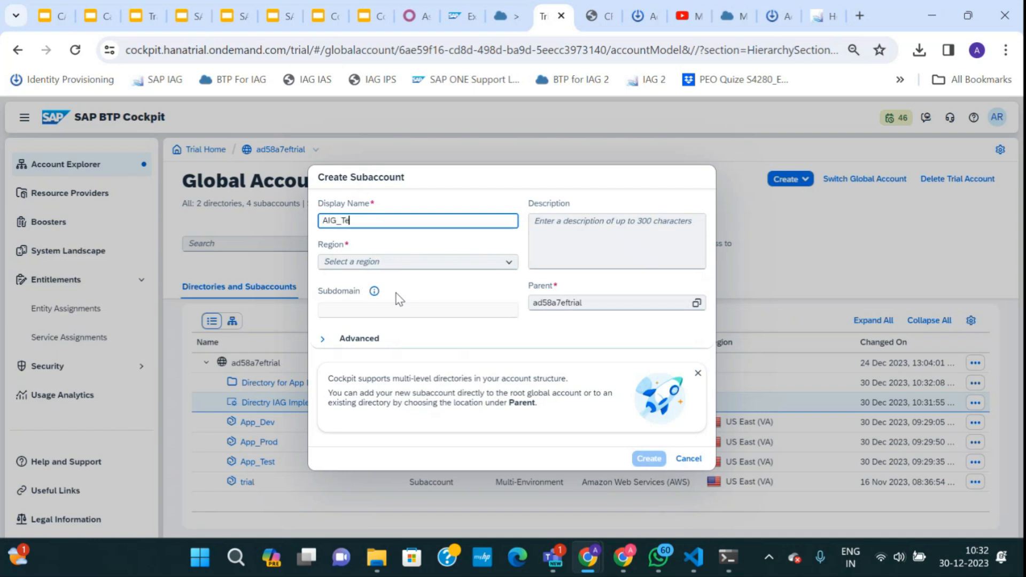
{"action": "left_click", "coordinate": [509, 262]}
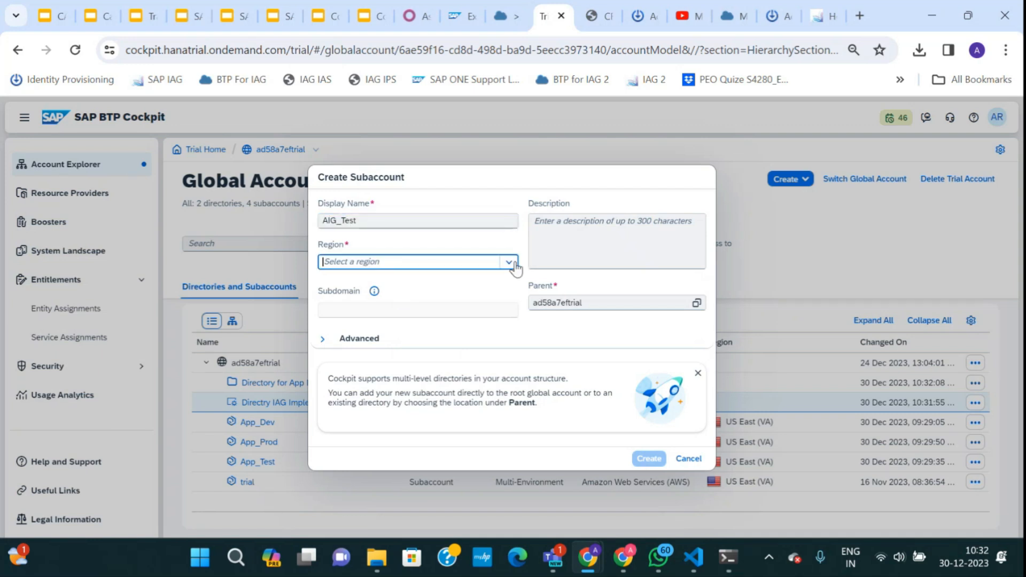
{"action": "left_click", "coordinate": [367, 307]}
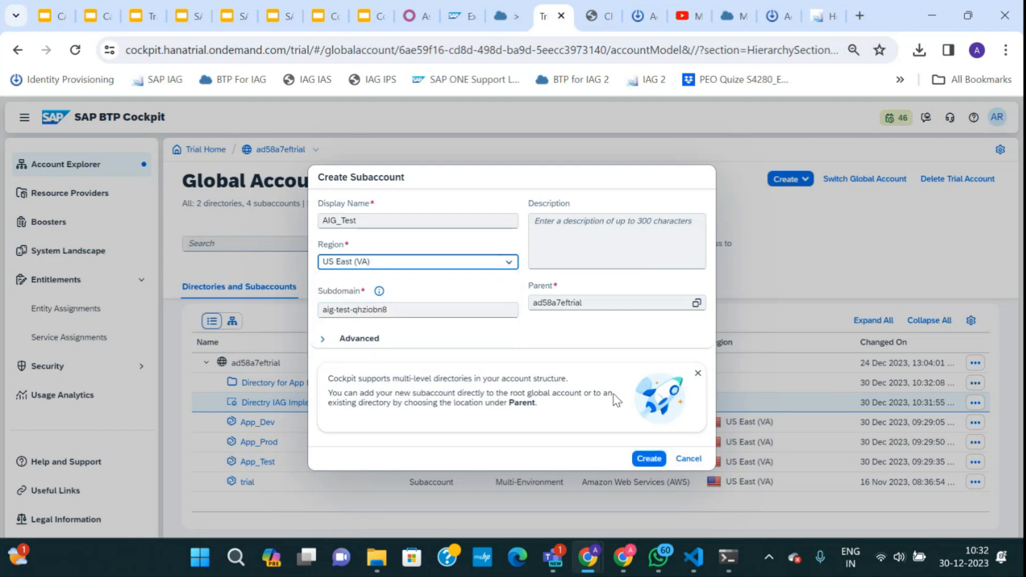
{"action": "left_click", "coordinate": [562, 306]}
{"action": "left_click", "coordinate": [396, 254]}
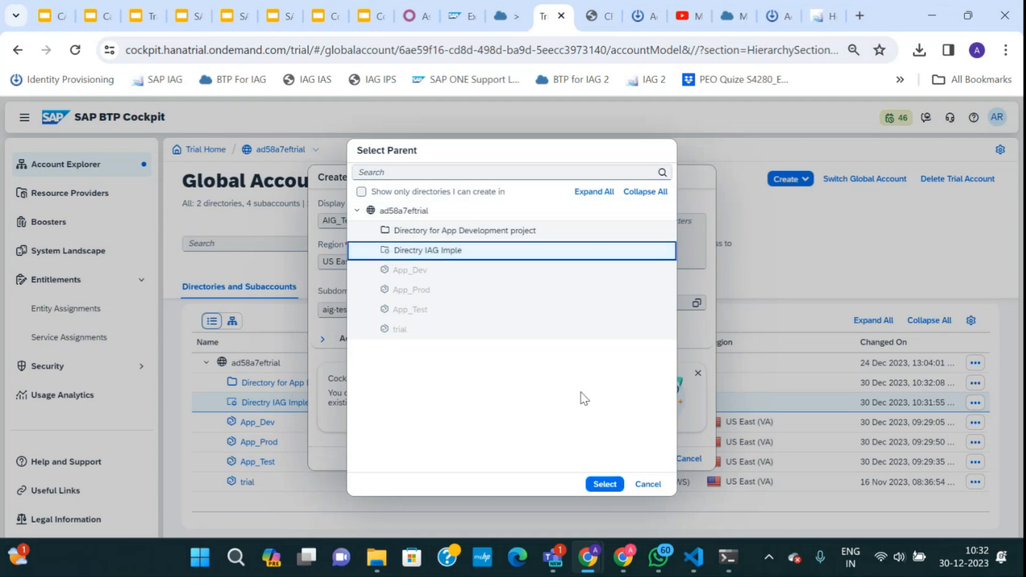
{"action": "left_click", "coordinate": [603, 485]}
{"action": "left_click", "coordinate": [647, 457]}
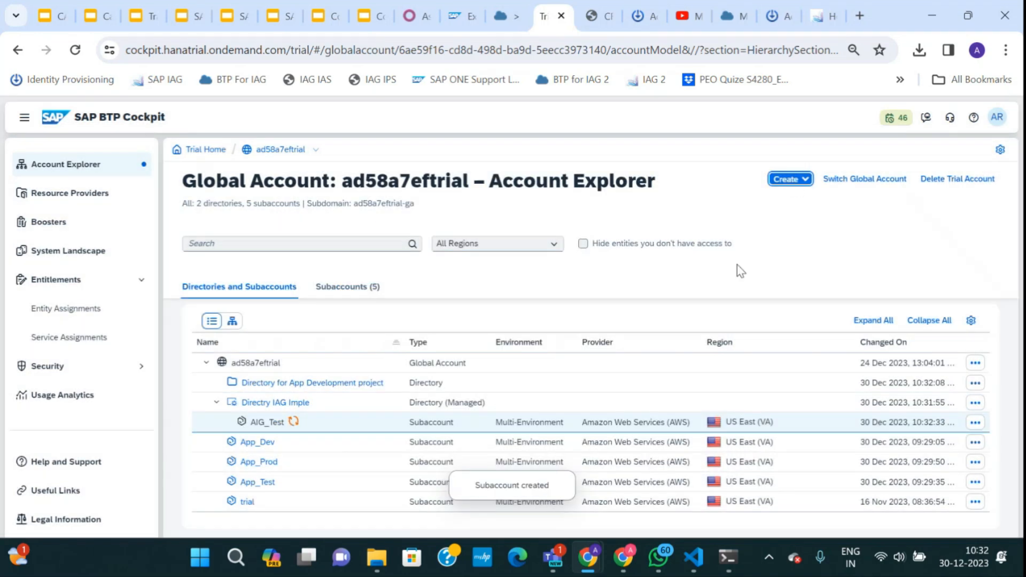
Create subaccount IAG_Prod in US East (VA), also under Directry IAG Imple.
{"action": "left_click", "coordinate": [790, 179]}
{"action": "left_click", "coordinate": [792, 196]}
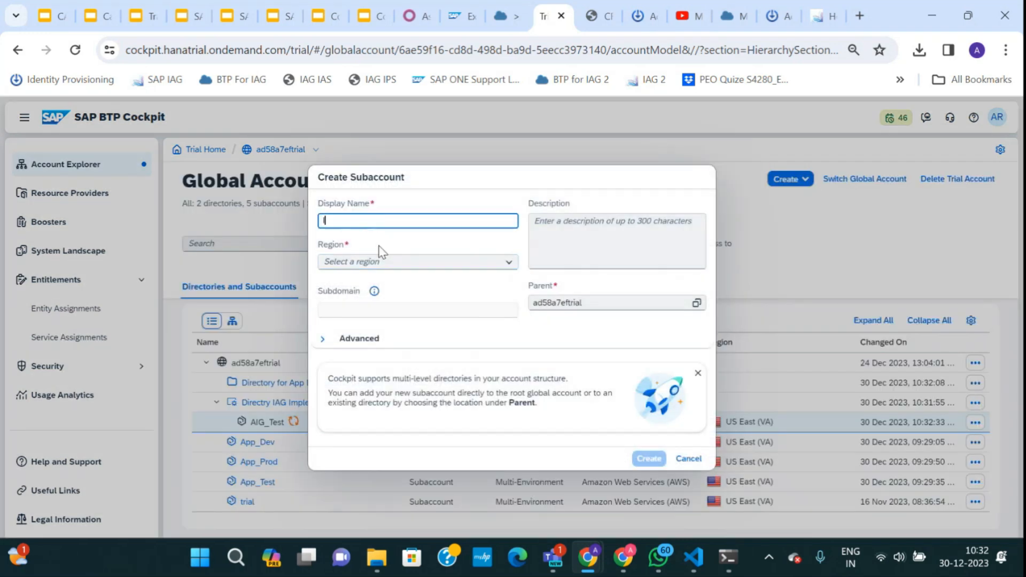
{"action": "type", "text": "IAG_Prod"}
{"action": "left_click", "coordinate": [508, 264]}
{"action": "left_click", "coordinate": [391, 306]}
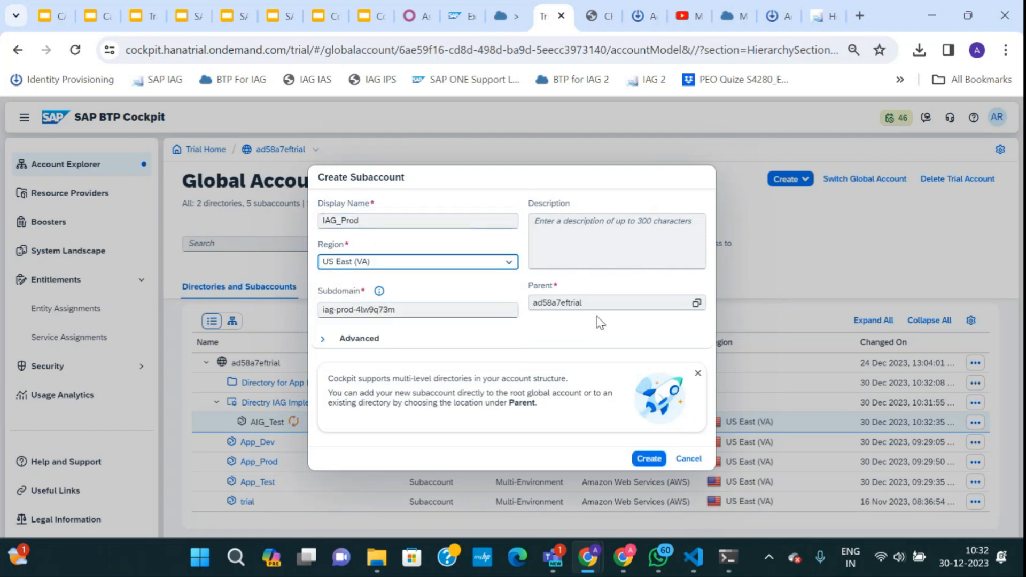
{"action": "left_click", "coordinate": [697, 303]}
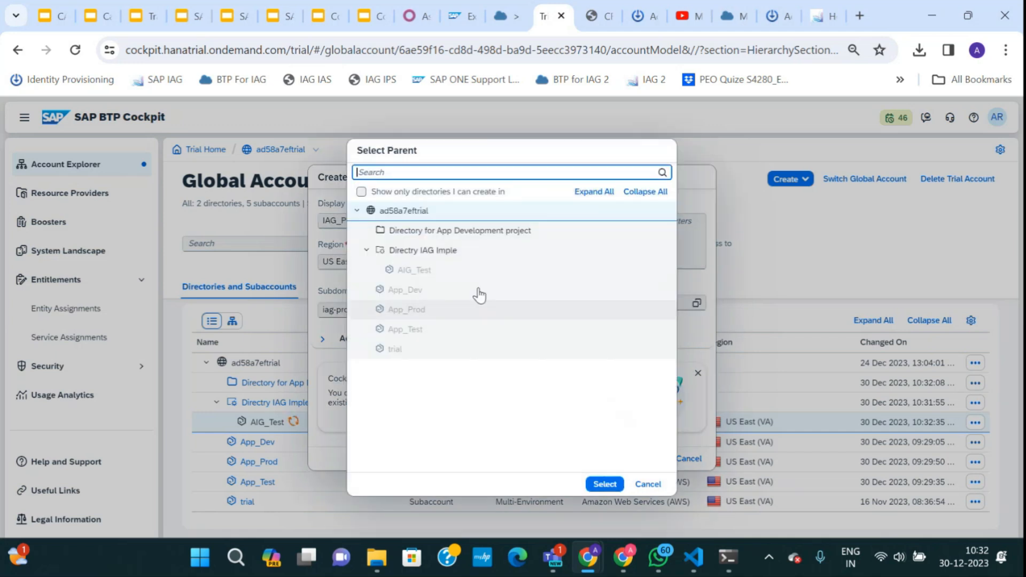
{"action": "left_click", "coordinate": [406, 251]}
{"action": "left_click", "coordinate": [605, 484]}
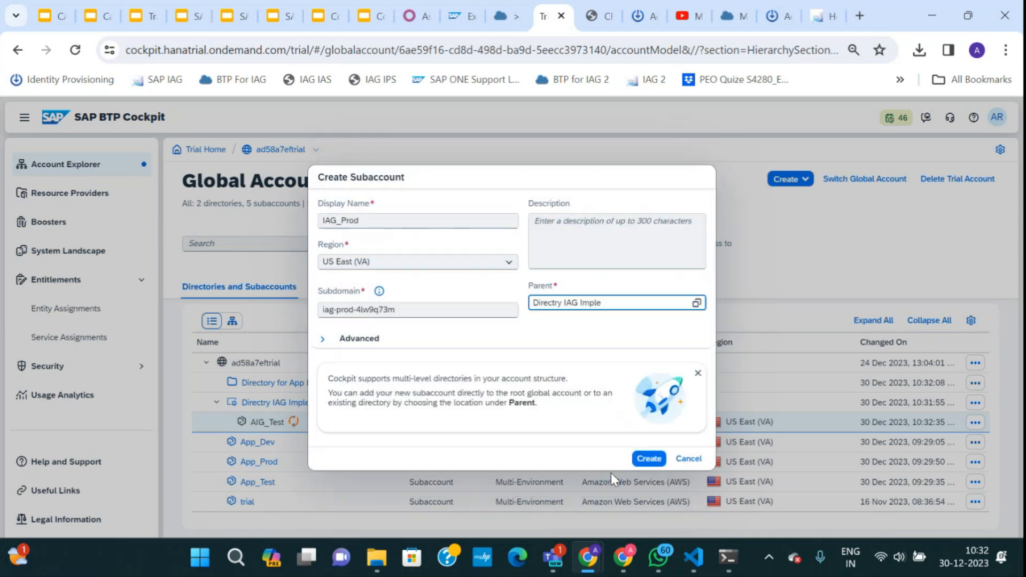
{"action": "left_click", "coordinate": [648, 458]}
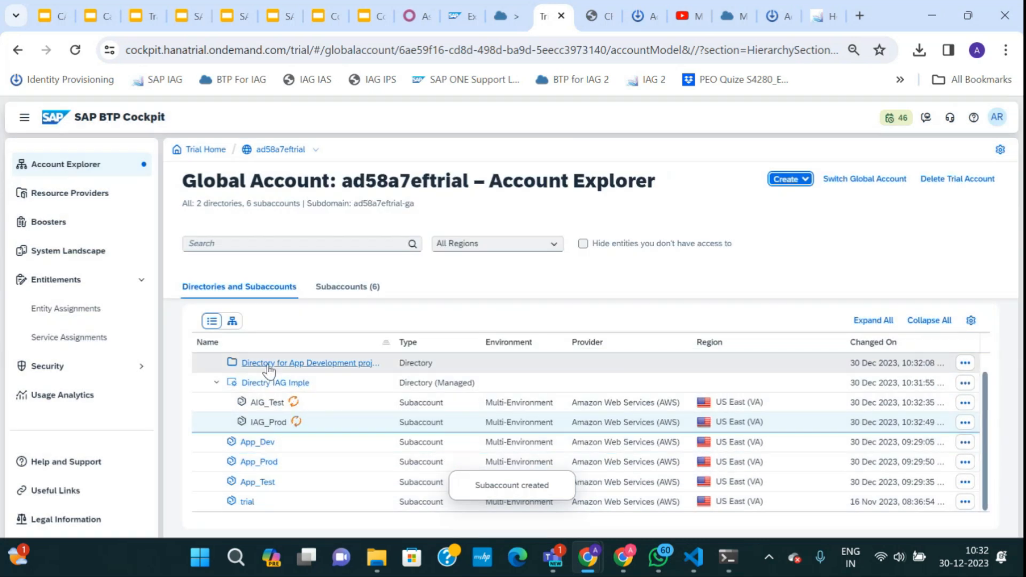
Move App_Dev into Directory for App Development project.
{"action": "left_click", "coordinate": [964, 443]}
{"action": "left_click", "coordinate": [942, 357]}
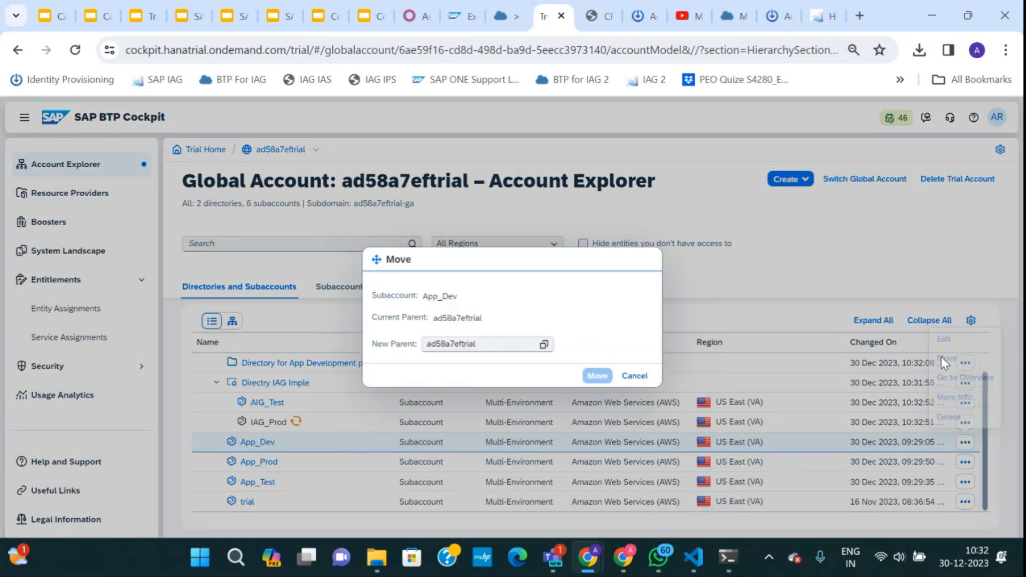
{"action": "left_click", "coordinate": [545, 346]}
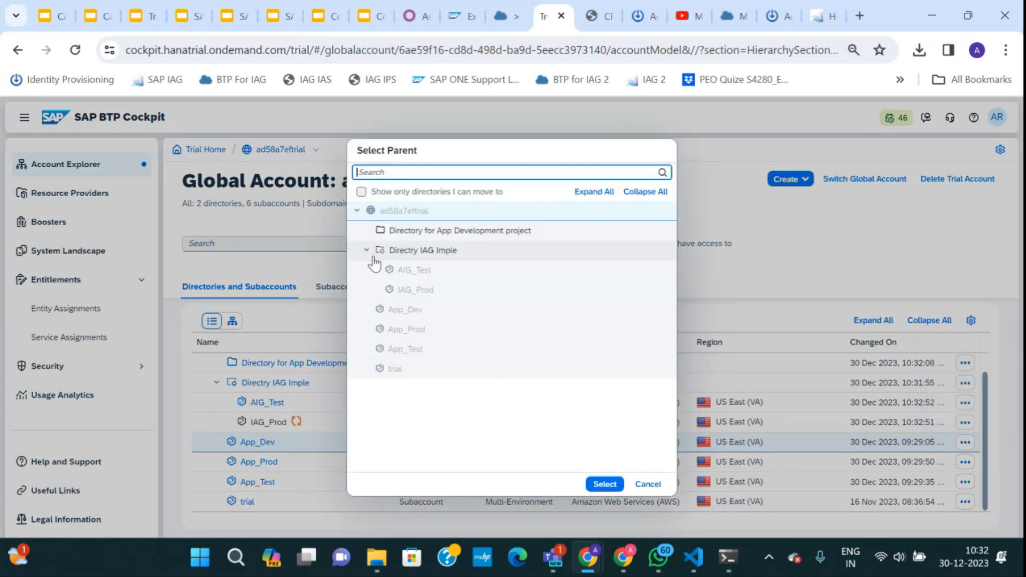
{"action": "left_click", "coordinate": [383, 230]}
{"action": "left_click", "coordinate": [604, 484]}
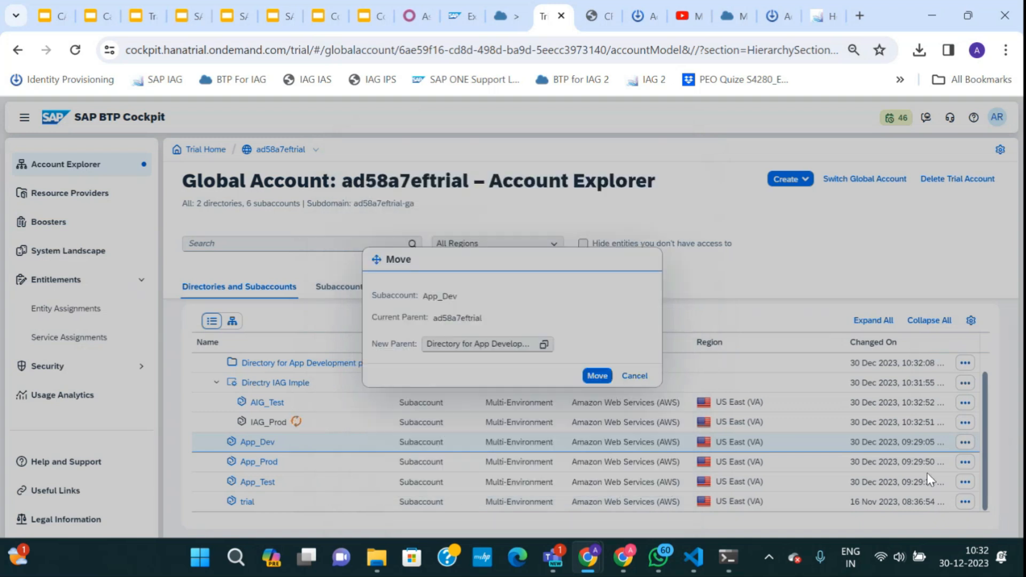
{"action": "left_click", "coordinate": [597, 377]}
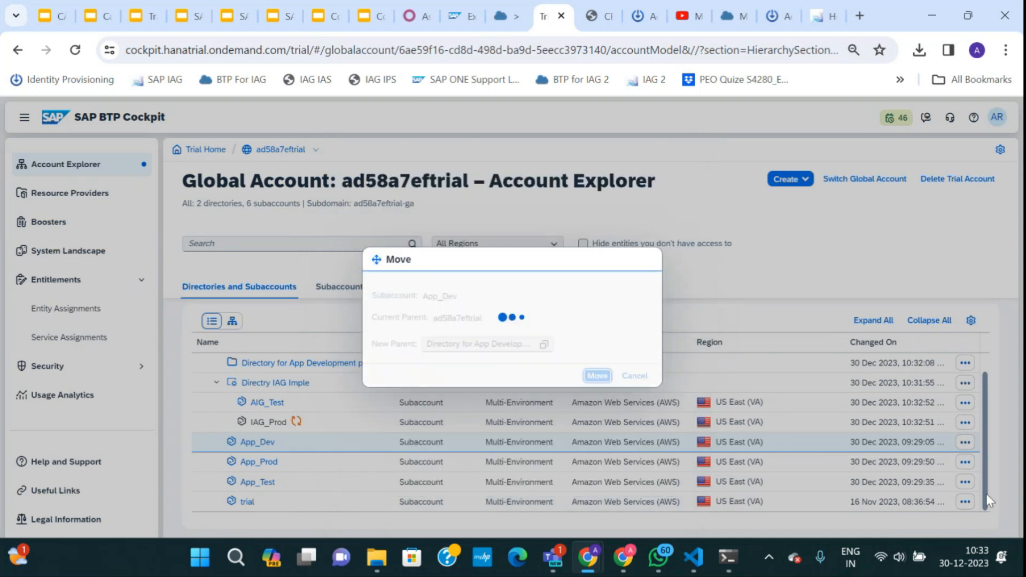
Pick Directory for App Development project as App_Prod's new parent.
{"action": "left_click", "coordinate": [965, 462]}
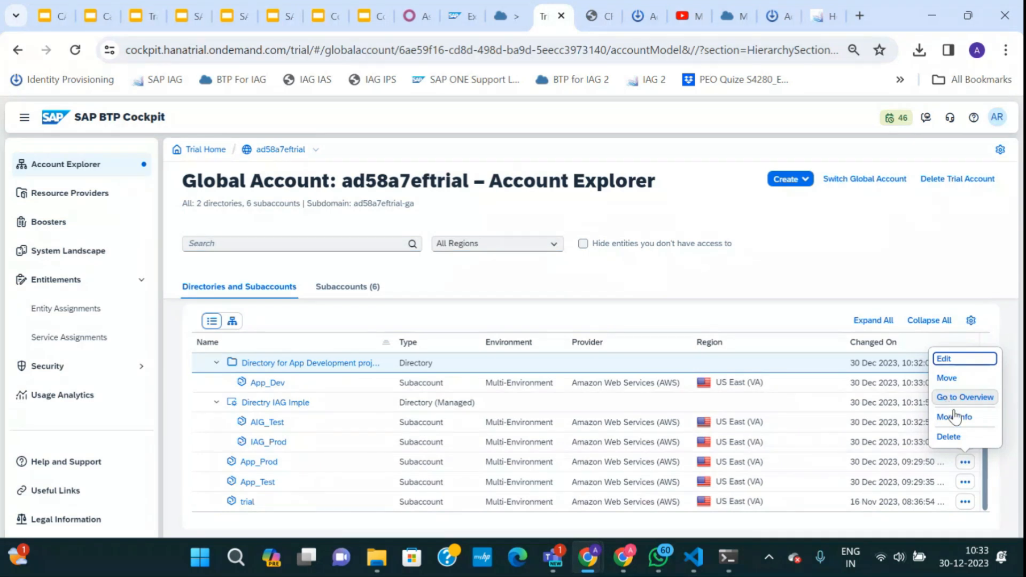
{"action": "left_click", "coordinate": [947, 378]}
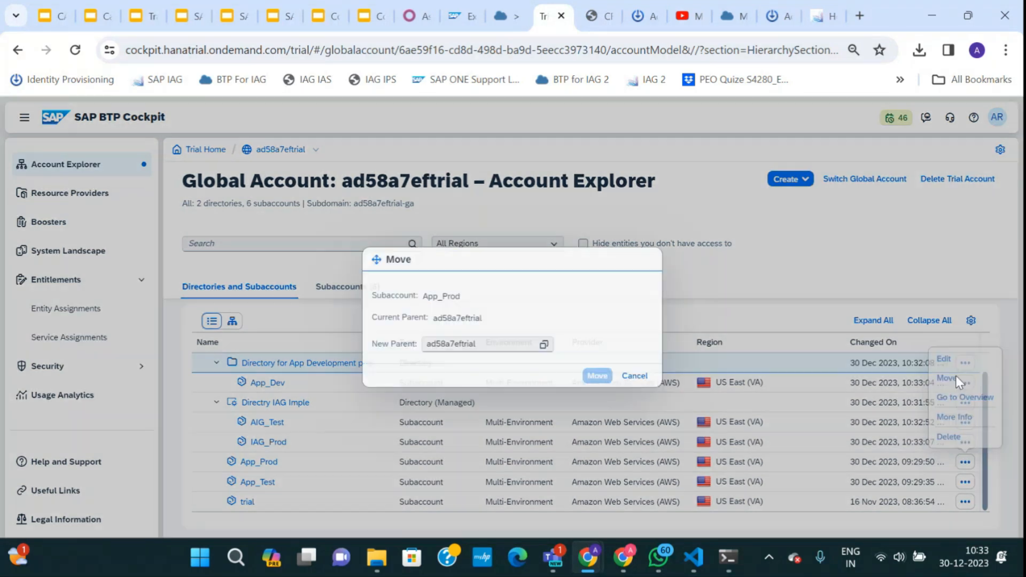
{"action": "left_click", "coordinate": [544, 345]}
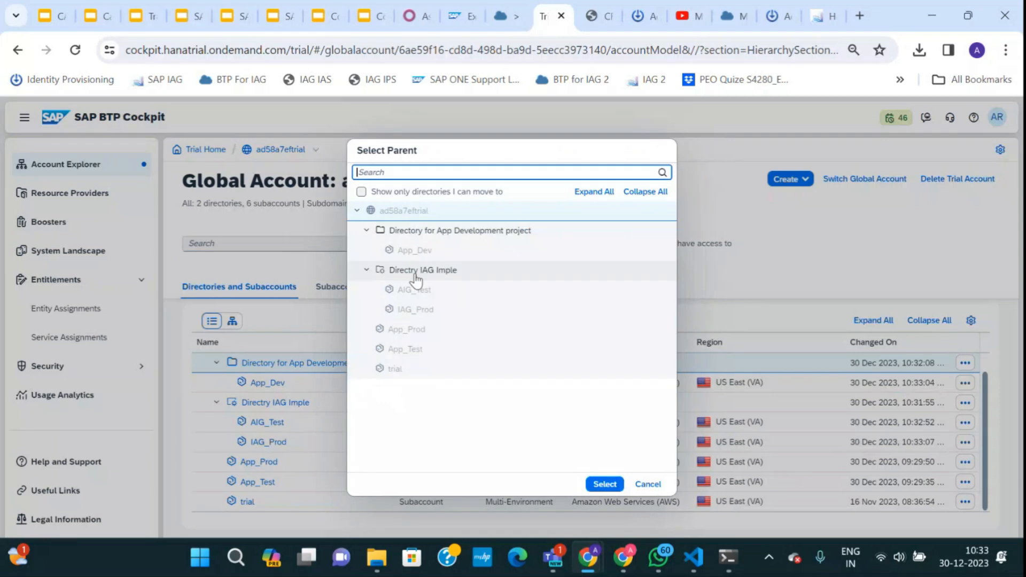
{"action": "left_click", "coordinate": [407, 235]}
{"action": "left_click", "coordinate": [603, 484]}
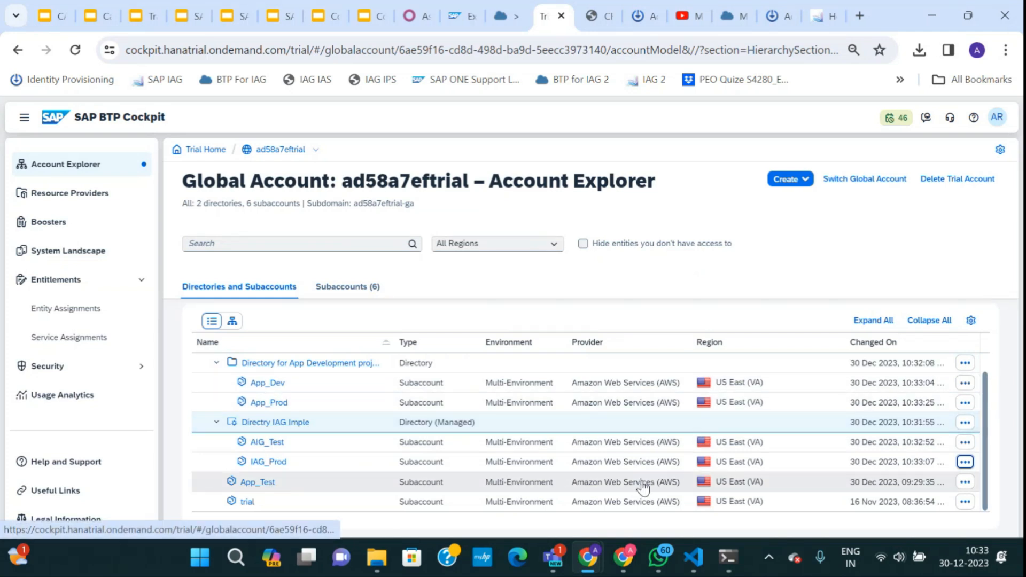
Move App_Test into Directory for App Development project as well.
{"action": "left_click", "coordinate": [965, 481]}
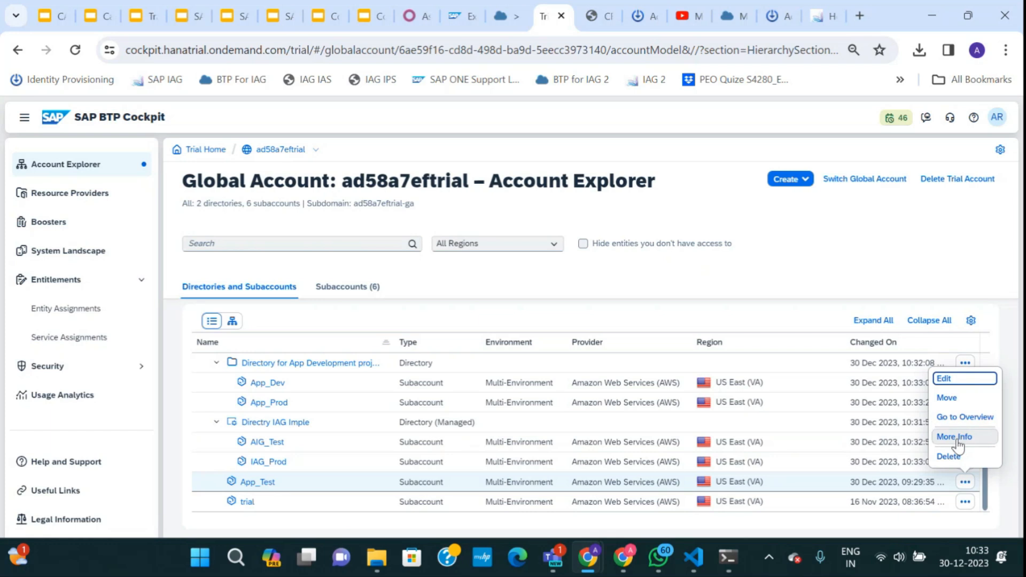
{"action": "left_click", "coordinate": [947, 397]}
{"action": "left_click", "coordinate": [544, 348]}
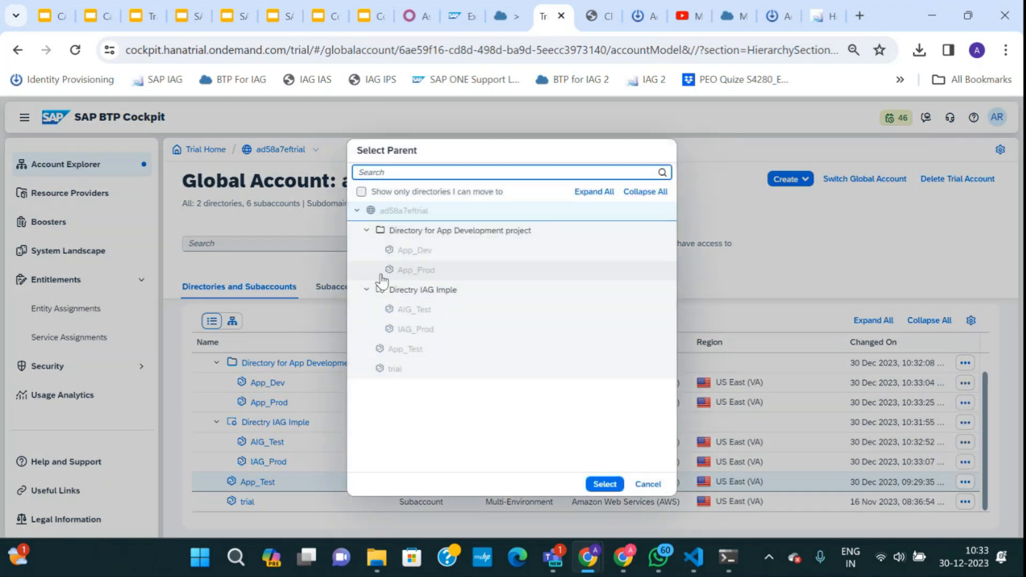
{"action": "left_click", "coordinate": [394, 236]}
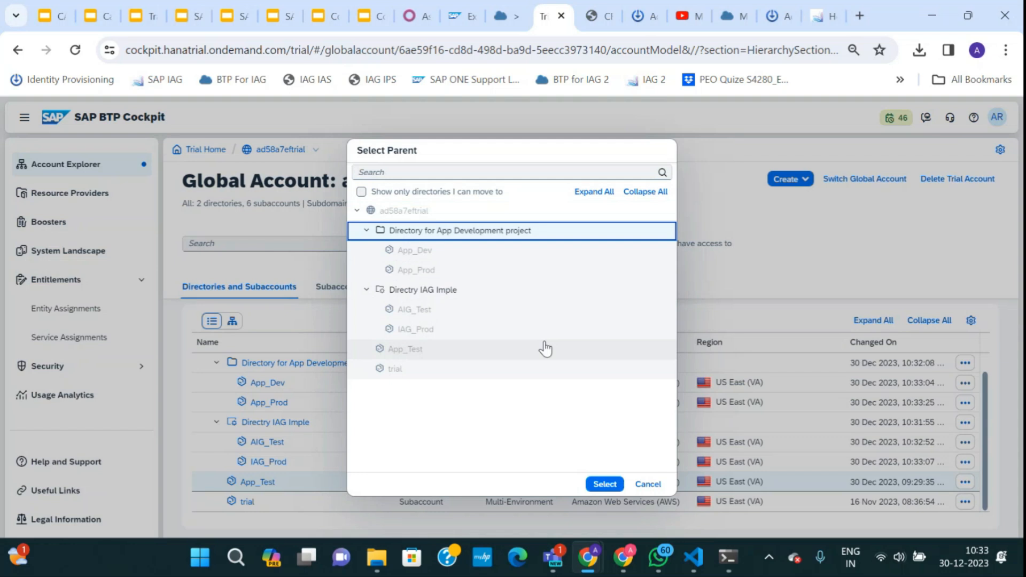
{"action": "left_click", "coordinate": [603, 483]}
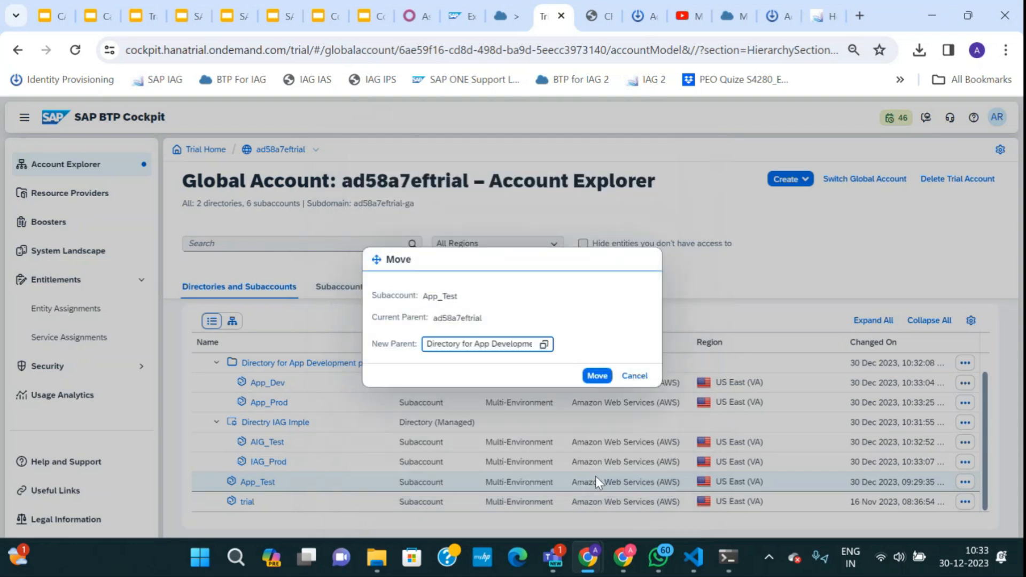
{"action": "left_click", "coordinate": [597, 376]}
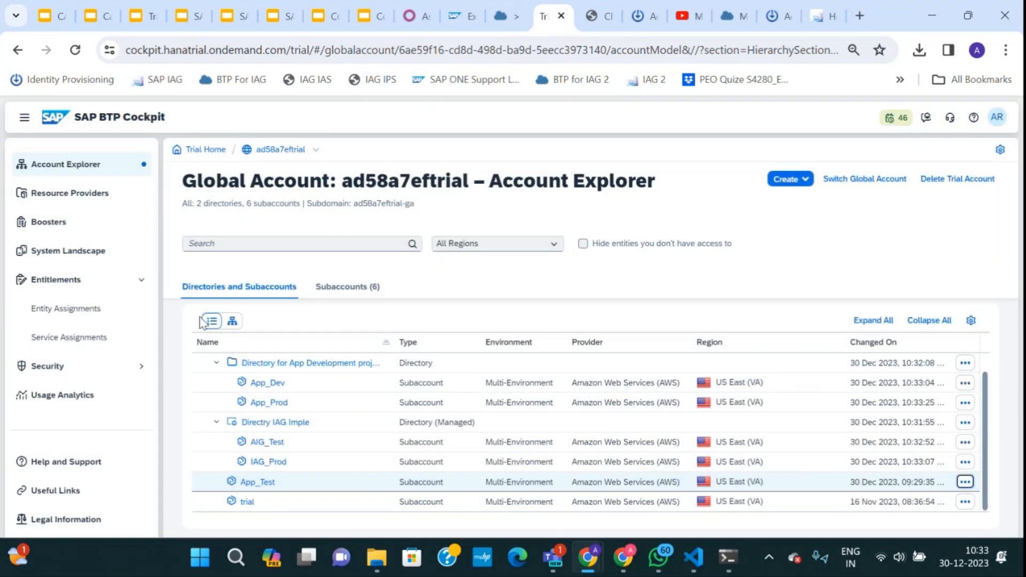
Display the account hierarchy as a tree diagram full screen, then exit full screen.
{"action": "left_click", "coordinate": [232, 322]}
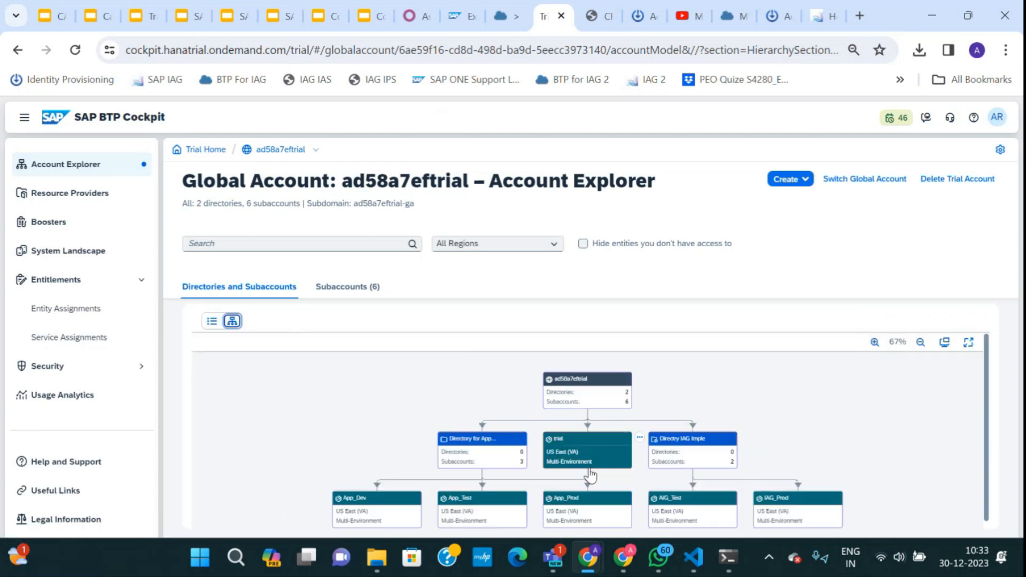
{"action": "left_click", "coordinate": [968, 342]}
{"action": "scroll", "coordinate": [579, 334], "scroll_direction": "up", "scroll_amount": 4}
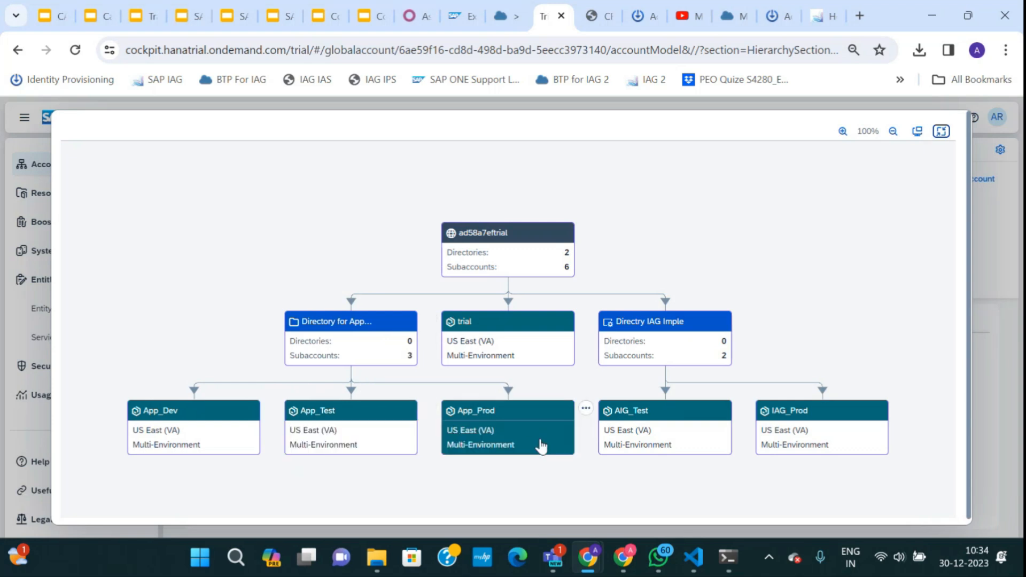
{"action": "left_click", "coordinate": [941, 131]}
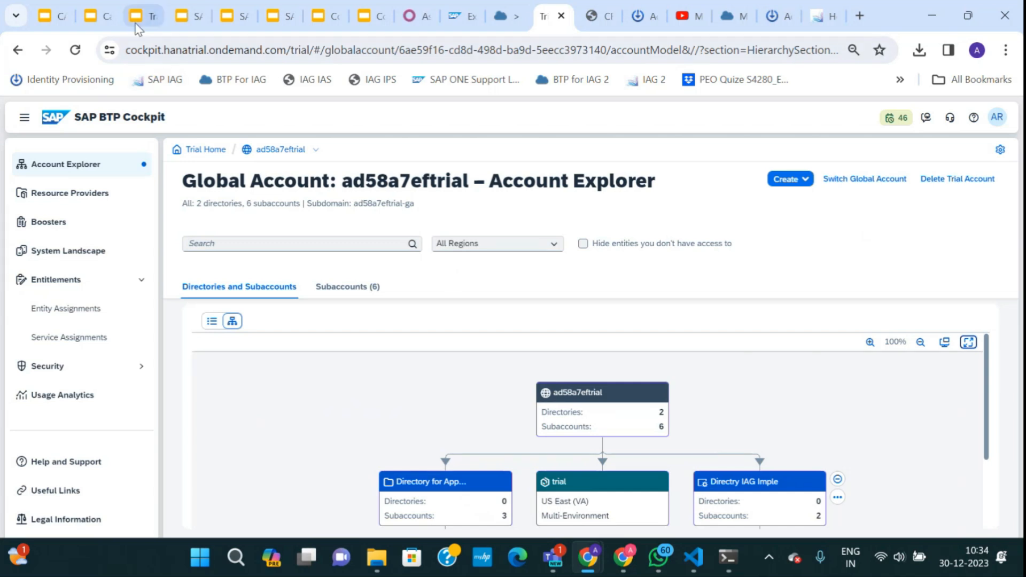
{"action": "left_click", "coordinate": [140, 17]}
Browse the account model slides Type 1 through Type 6, then return to SAP BTP Cockpit.
{"action": "left_click", "coordinate": [92, 16]}
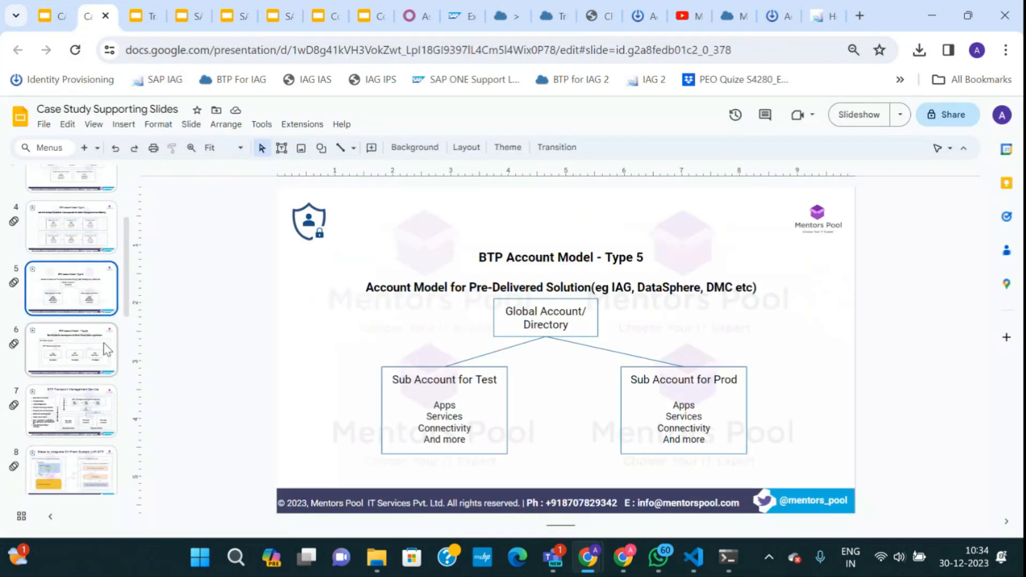
{"action": "left_click", "coordinate": [101, 344]}
{"action": "left_click", "coordinate": [66, 225]}
{"action": "scroll", "coordinate": [71, 229], "scroll_direction": "up", "scroll_amount": 1}
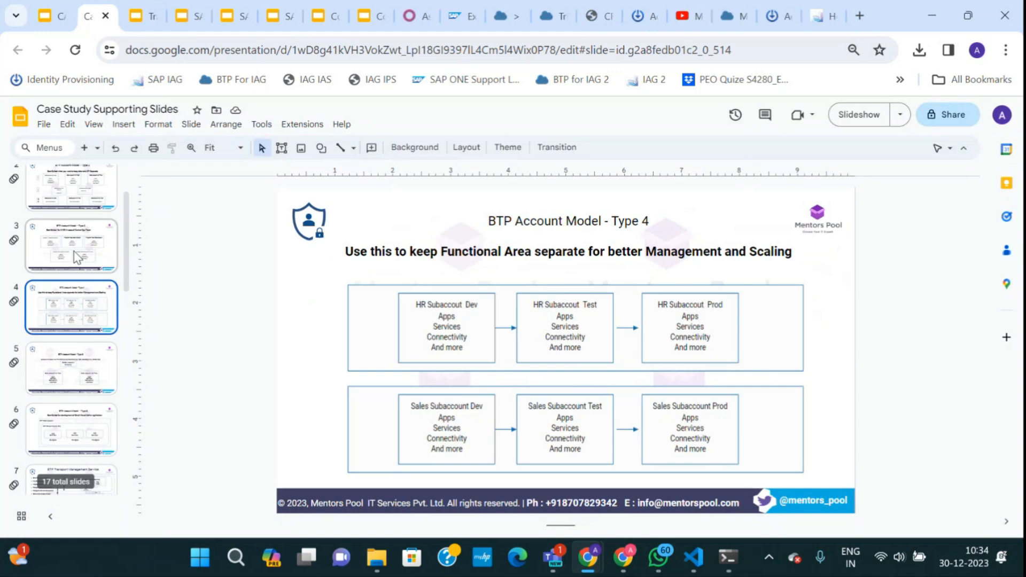
{"action": "left_click", "coordinate": [75, 236]}
{"action": "left_click", "coordinate": [75, 236]}
{"action": "scroll", "coordinate": [74, 213], "scroll_direction": "up", "scroll_amount": 1}
{"action": "left_click", "coordinate": [74, 208]}
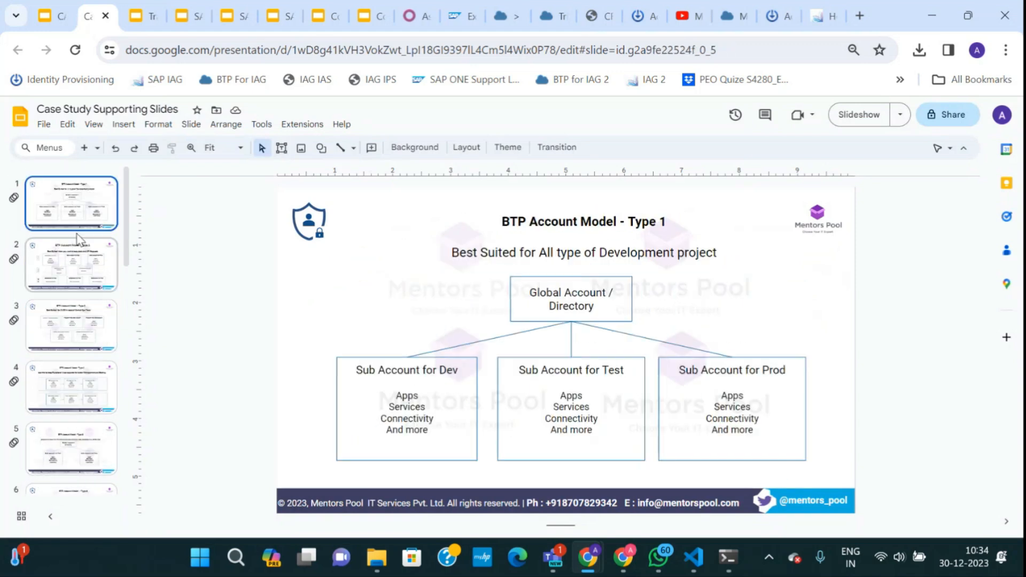
{"action": "left_click", "coordinate": [78, 244]}
{"action": "left_click", "coordinate": [80, 327]}
{"action": "left_click", "coordinate": [70, 381]}
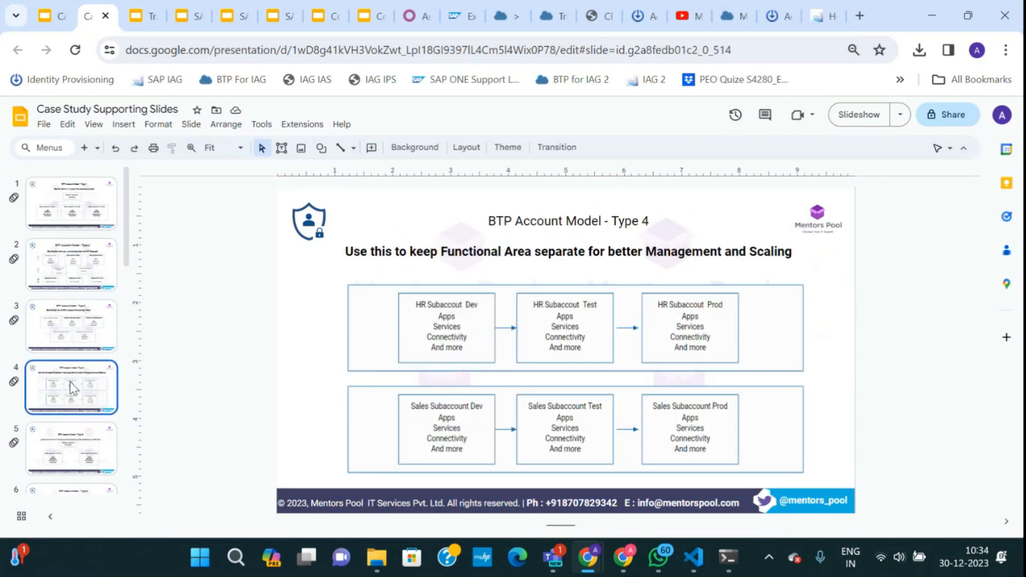
{"action": "scroll", "coordinate": [69, 382], "scroll_direction": "down", "scroll_amount": 1}
{"action": "left_click", "coordinate": [74, 381]}
{"action": "key", "text": "Down"}
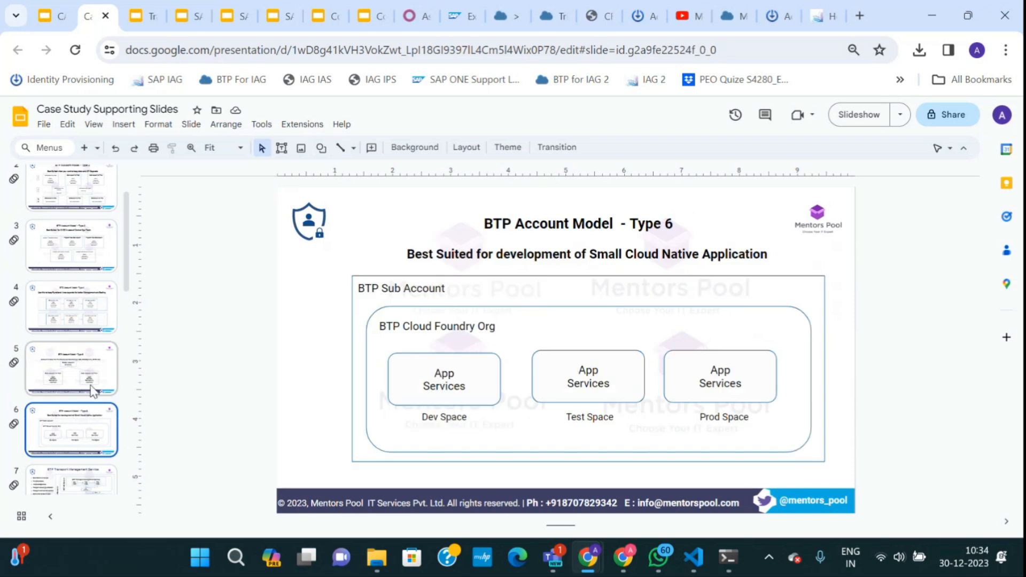
{"action": "scroll", "coordinate": [80, 270], "scroll_direction": "up", "scroll_amount": 3}
{"action": "scroll", "coordinate": [81, 270], "scroll_direction": "down", "scroll_amount": 5}
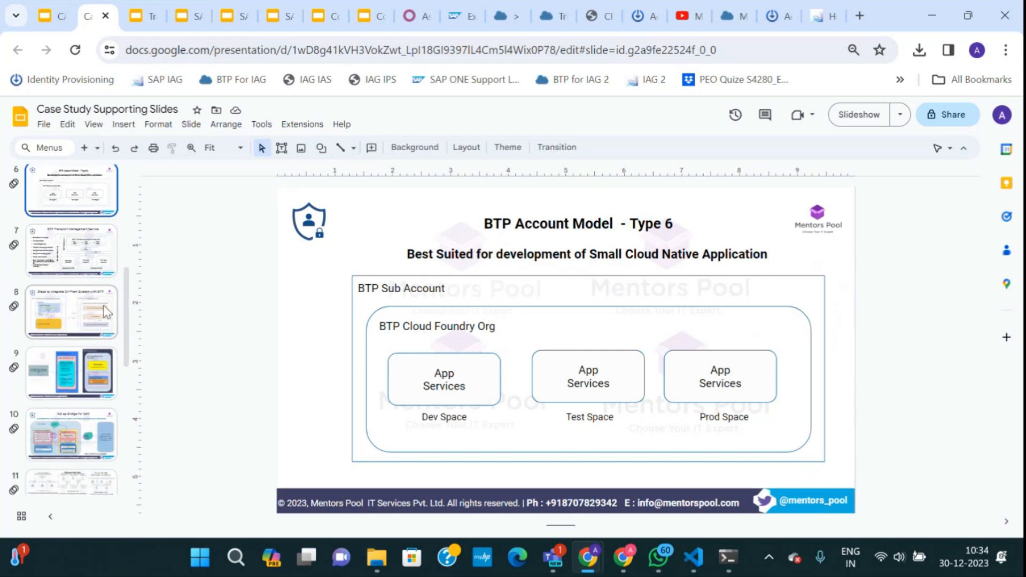
{"action": "left_click", "coordinate": [727, 16]}
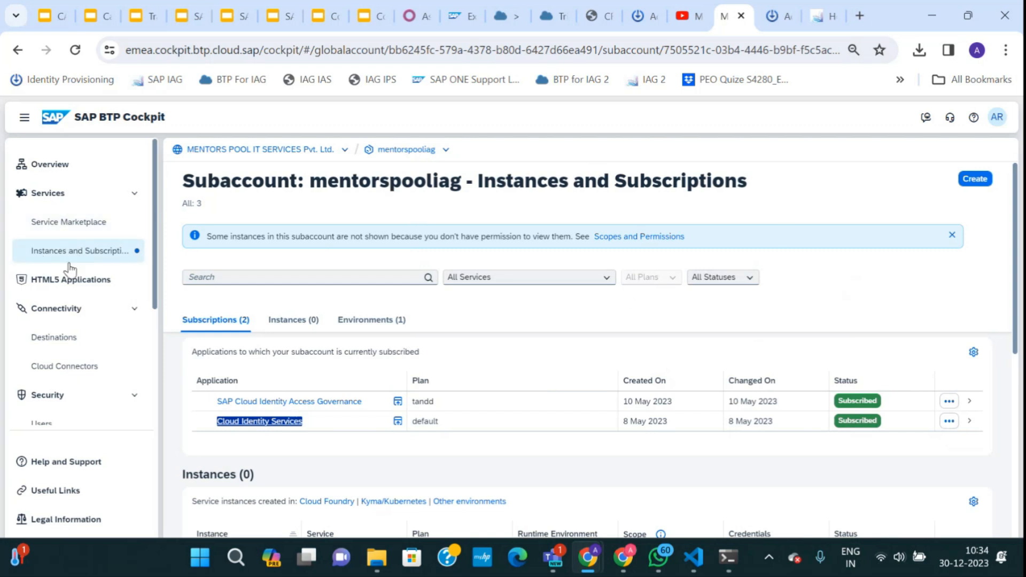
Check the subaccount's destinations and look through its cloud connector.
{"action": "left_click", "coordinate": [63, 338]}
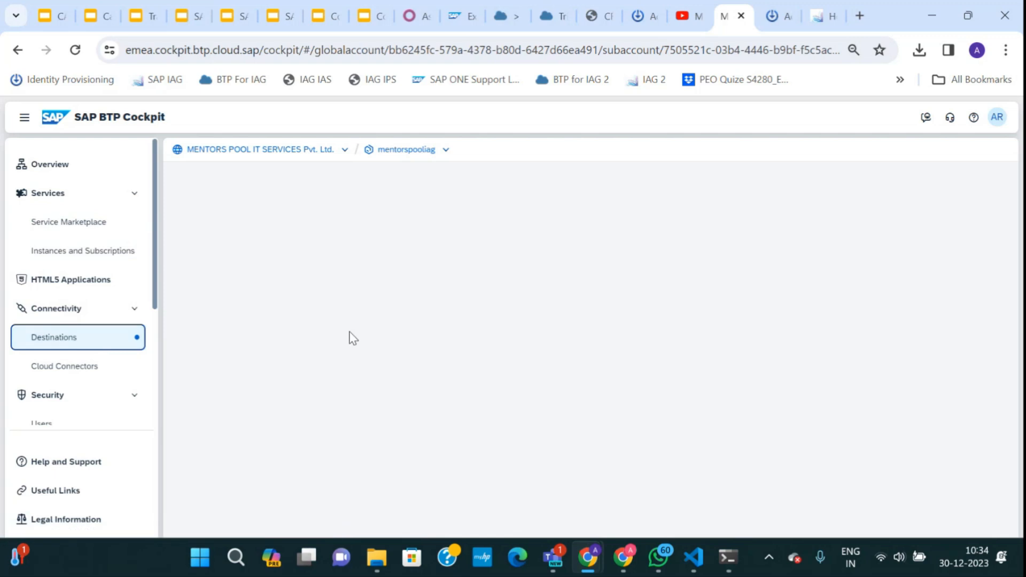
{"action": "left_click", "coordinate": [71, 373]}
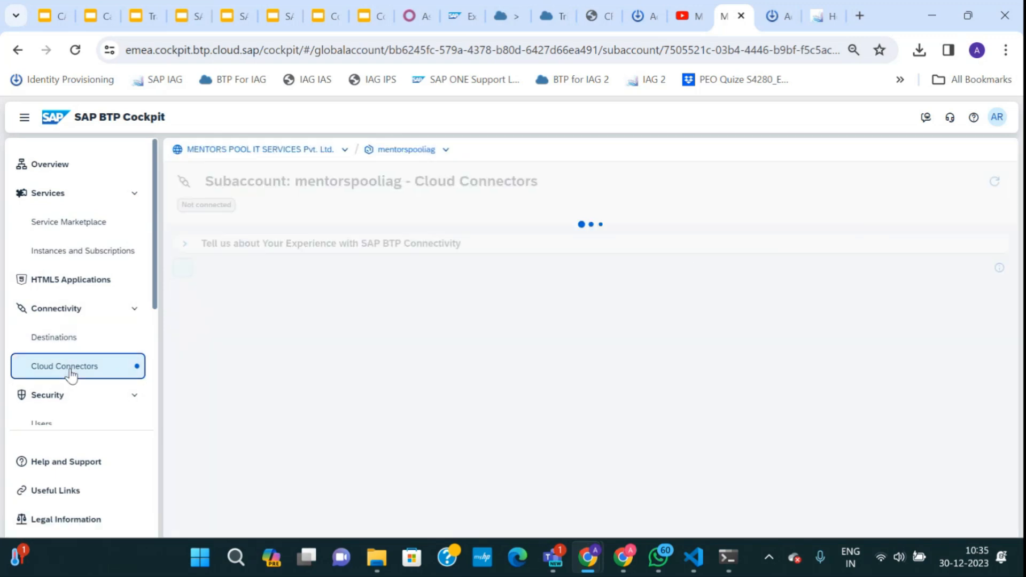
{"action": "scroll", "coordinate": [427, 452], "scroll_direction": "down", "scroll_amount": 1}
{"action": "scroll", "coordinate": [428, 451], "scroll_direction": "down", "scroll_amount": 1}
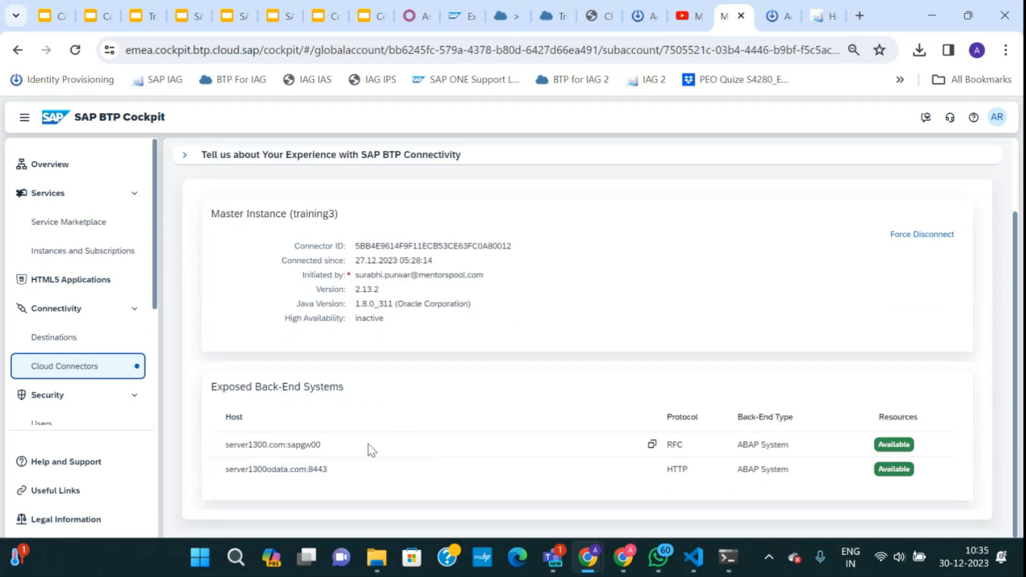
Scroll through the six destinations, then return to the Case Study Supporting Slides deck.
{"action": "left_click", "coordinate": [35, 338]}
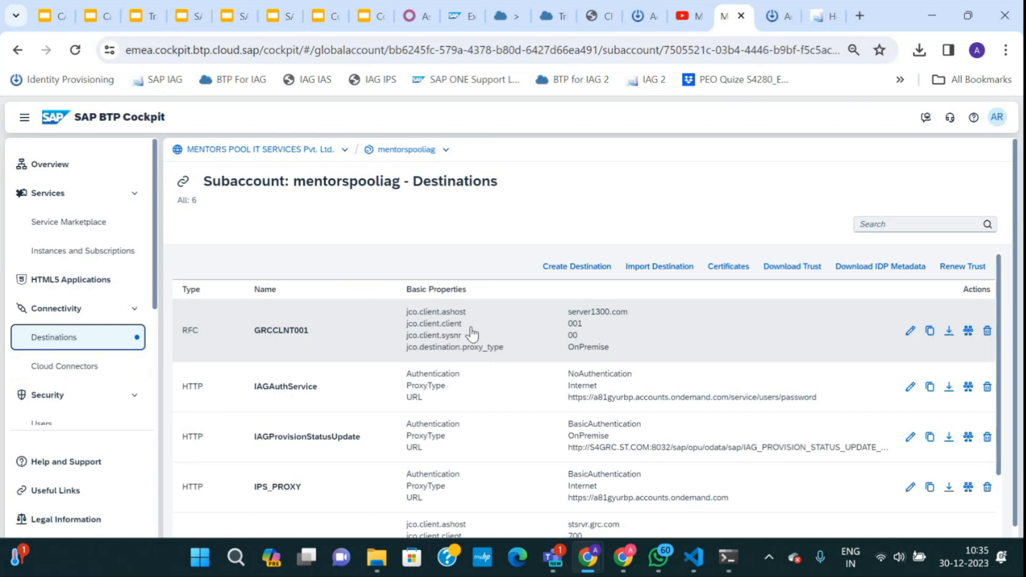
{"action": "scroll", "coordinate": [467, 336], "scroll_direction": "down", "scroll_amount": 1}
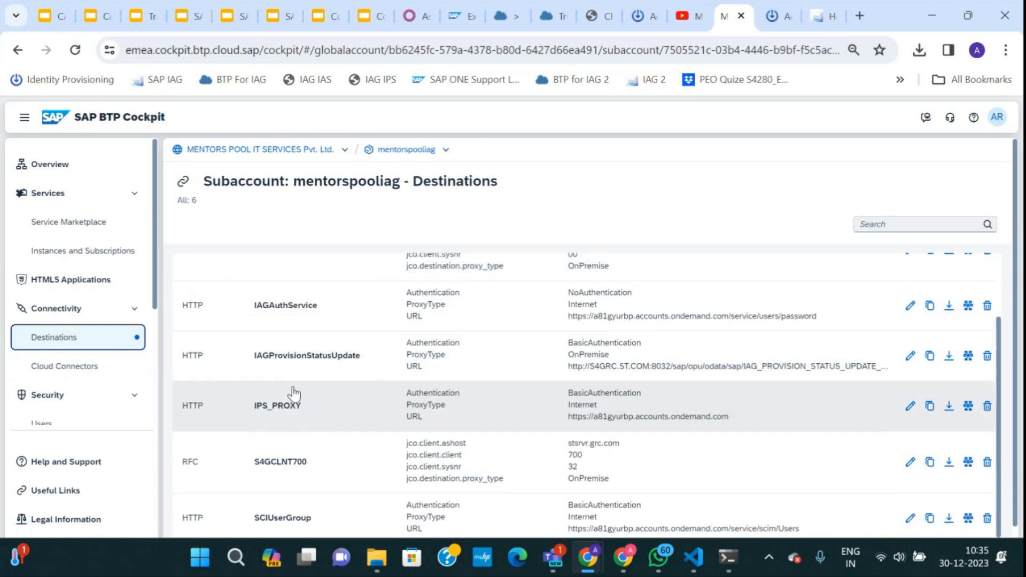
{"action": "scroll", "coordinate": [302, 409], "scroll_direction": "down", "scroll_amount": 1}
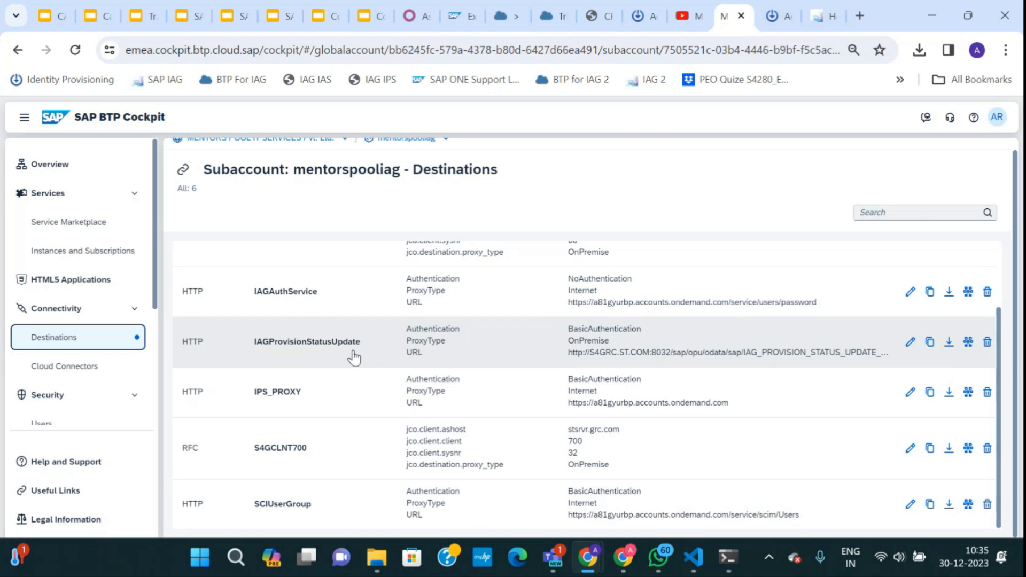
{"action": "scroll", "coordinate": [353, 358], "scroll_direction": "up", "scroll_amount": 2}
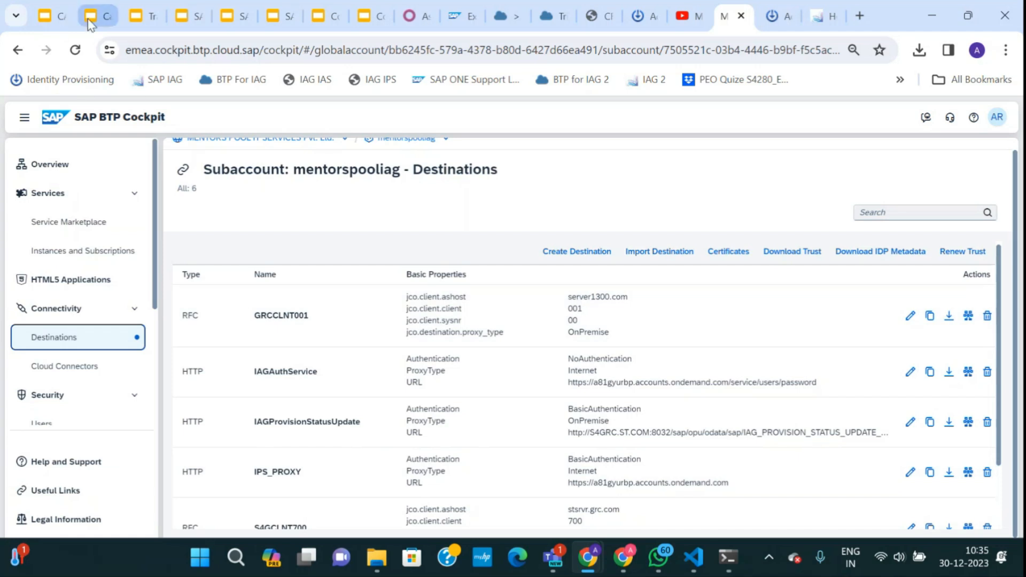
{"action": "left_click", "coordinate": [88, 18]}
Compare CASE STUDY IAG slide 8 with the supporting deck's slide 9 Cloud Identity Services diagram.
{"action": "left_click", "coordinate": [44, 16]}
{"action": "left_click", "coordinate": [55, 404]}
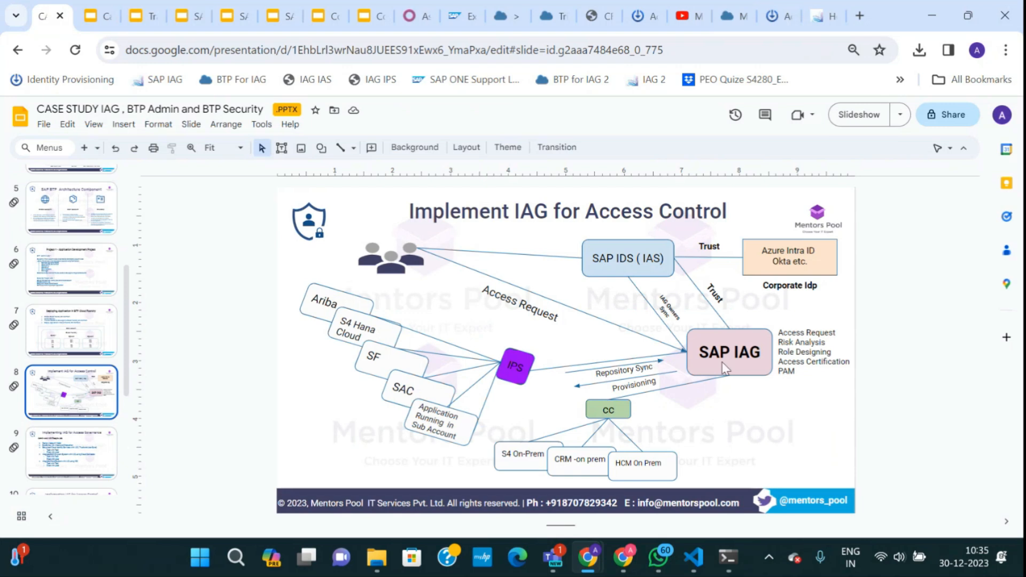
{"action": "left_click", "coordinate": [92, 16]}
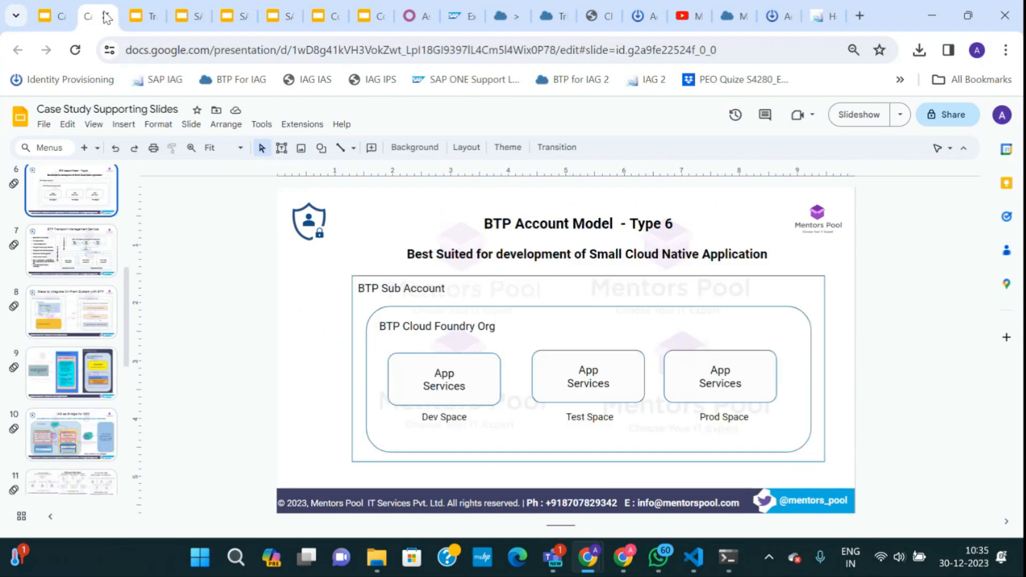
{"action": "left_click", "coordinate": [75, 383]}
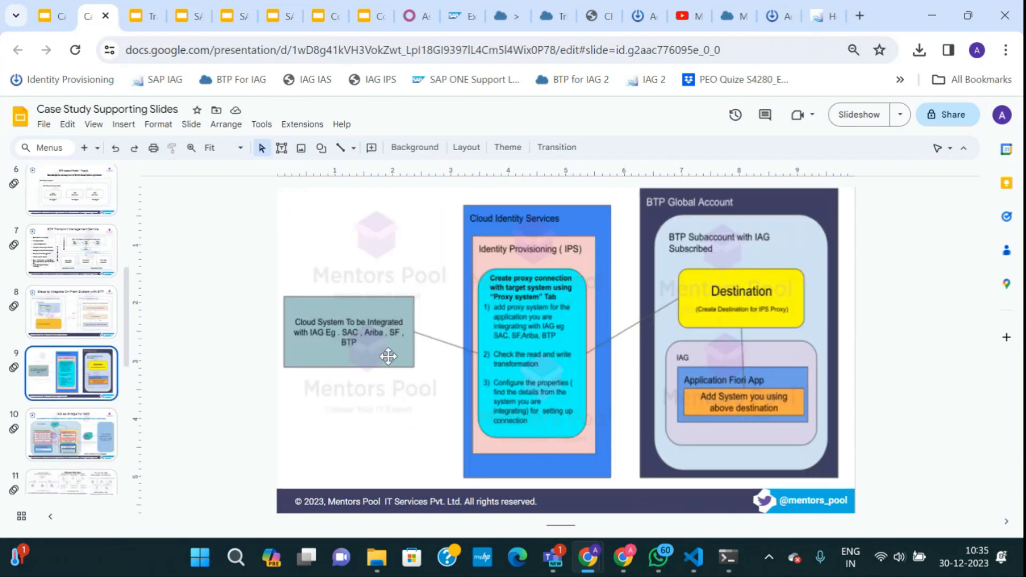
View the supporting deck's Steps to Integrate On-Prem System and IAG as Bridge for GRC slides.
{"action": "left_click", "coordinate": [54, 16]}
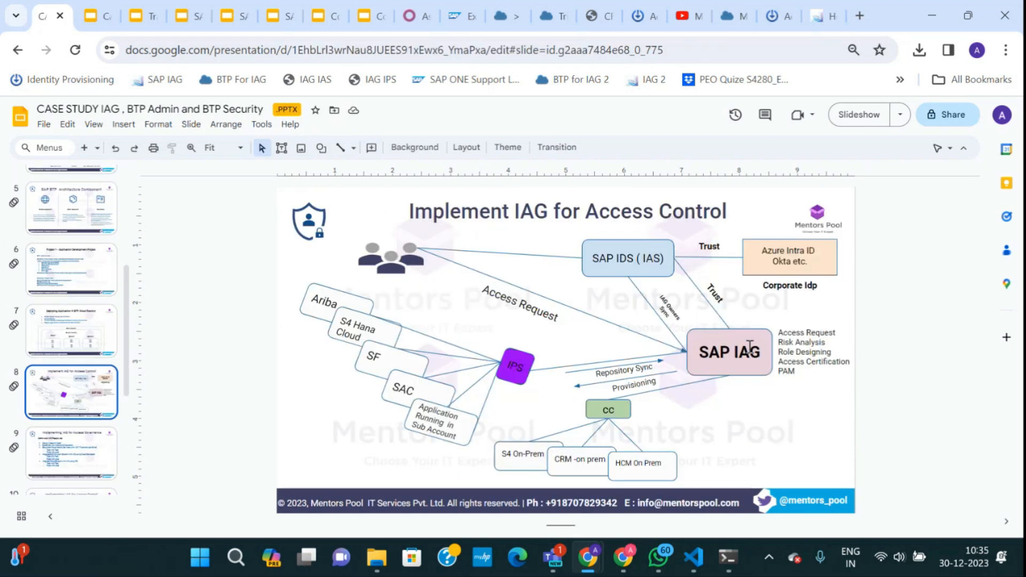
{"action": "left_click", "coordinate": [96, 16]}
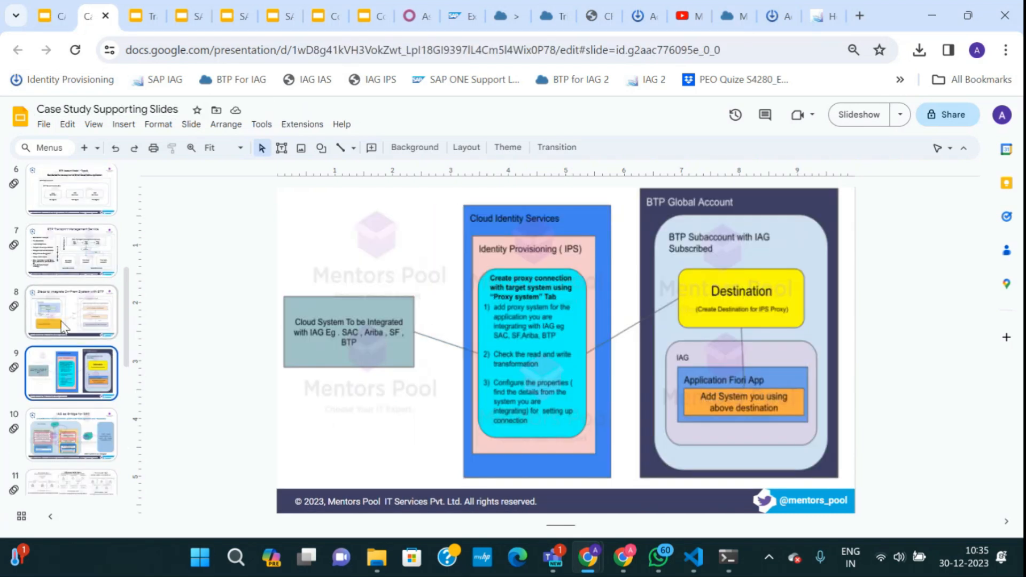
{"action": "left_click", "coordinate": [68, 314]}
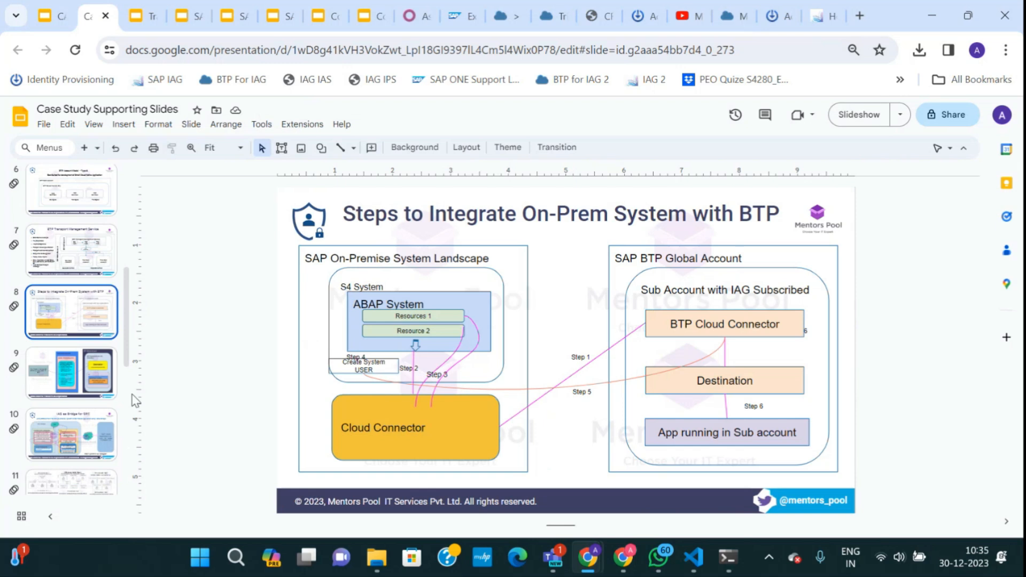
{"action": "left_click", "coordinate": [103, 431]}
Review CASE STUDY IAG slides 9 and 10, then show supporting slide 7, BTP Transport Management Service.
{"action": "left_click", "coordinate": [53, 16]}
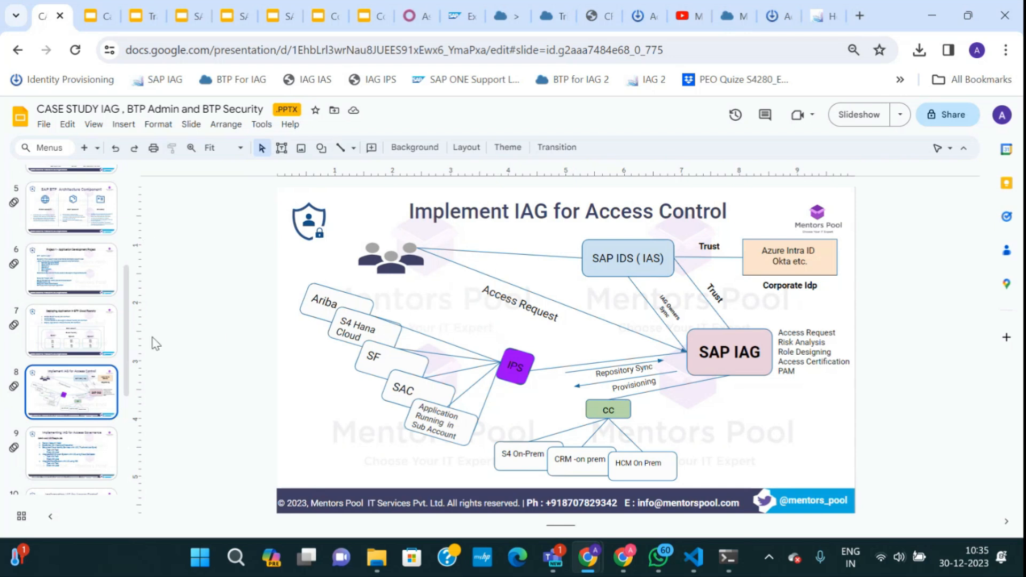
{"action": "left_click", "coordinate": [77, 430]}
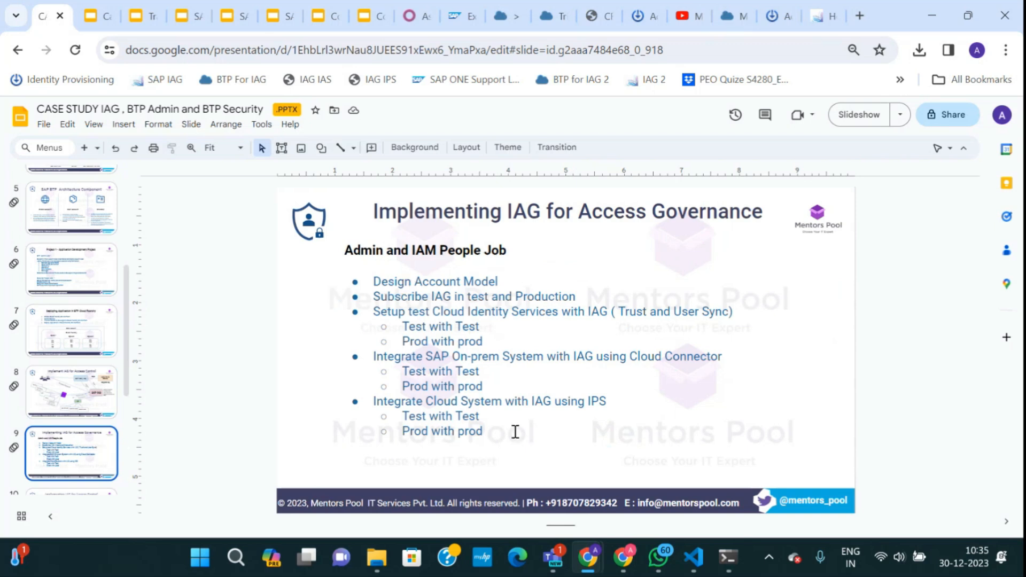
{"action": "scroll", "coordinate": [521, 443], "scroll_direction": "down", "scroll_amount": 1}
{"action": "left_click", "coordinate": [97, 405]}
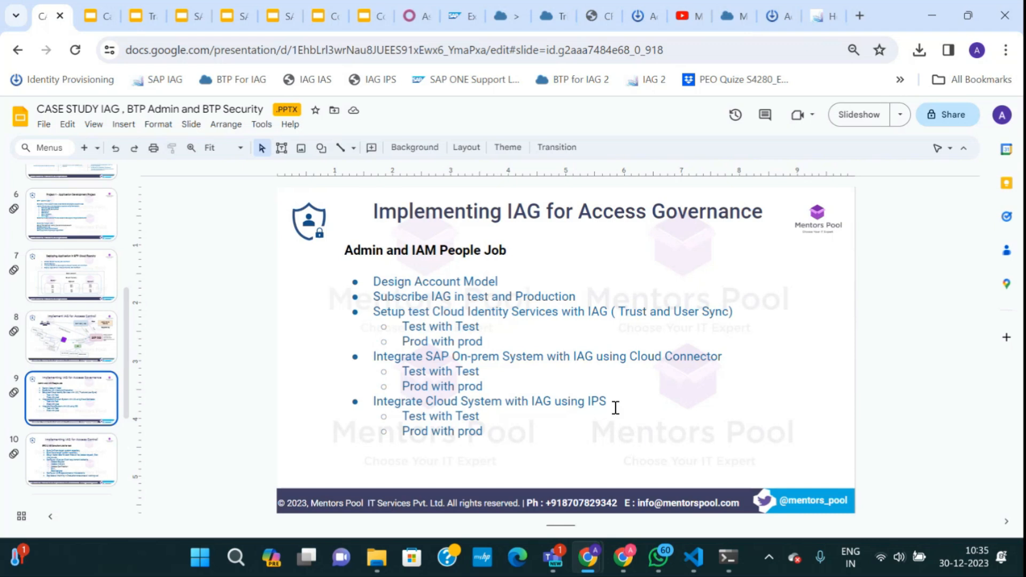
{"action": "left_click", "coordinate": [46, 447]}
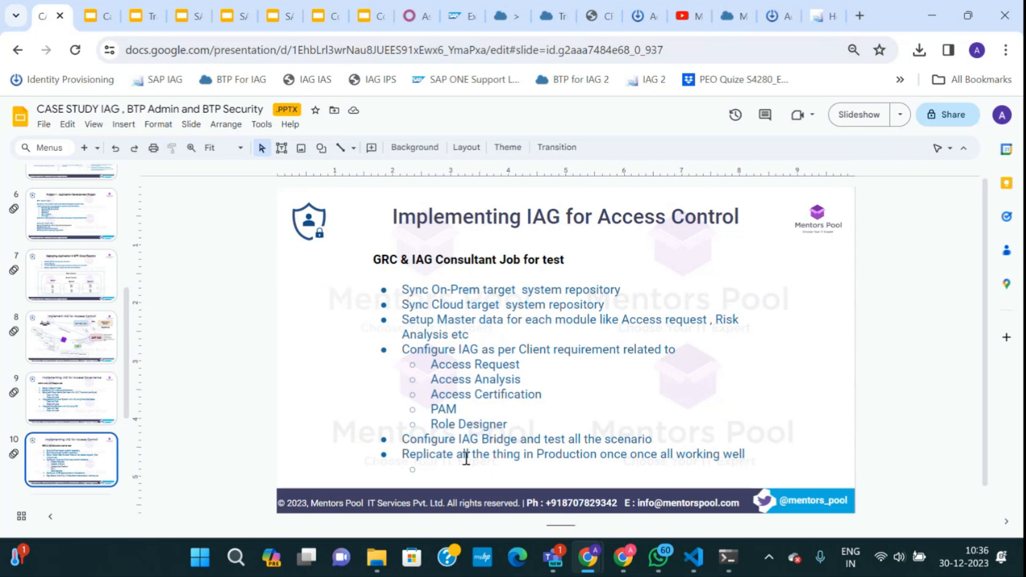
{"action": "scroll", "coordinate": [89, 422], "scroll_direction": "down", "scroll_amount": 3}
{"action": "scroll", "coordinate": [76, 370], "scroll_direction": "up", "scroll_amount": 8}
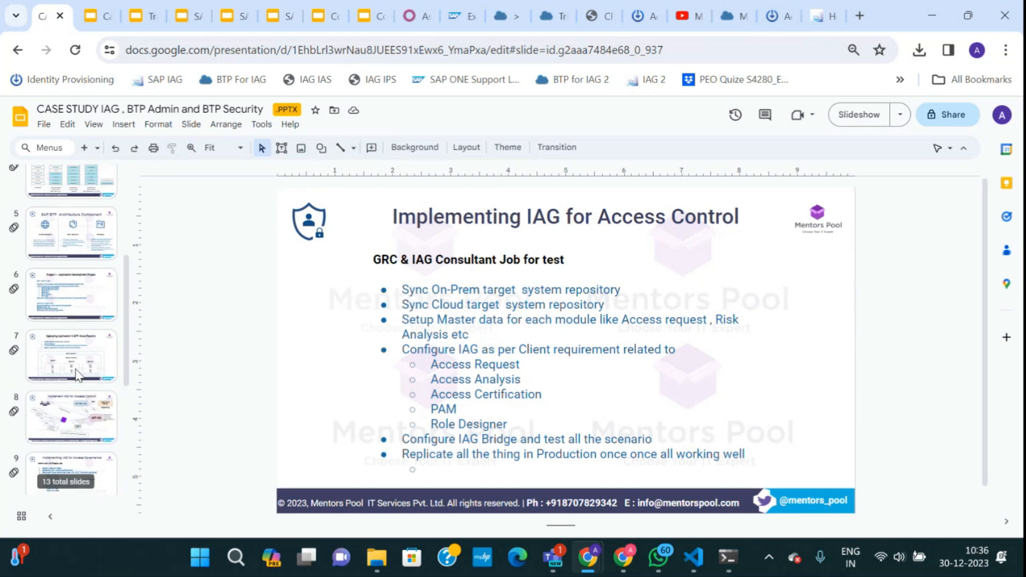
{"action": "left_click", "coordinate": [99, 17]}
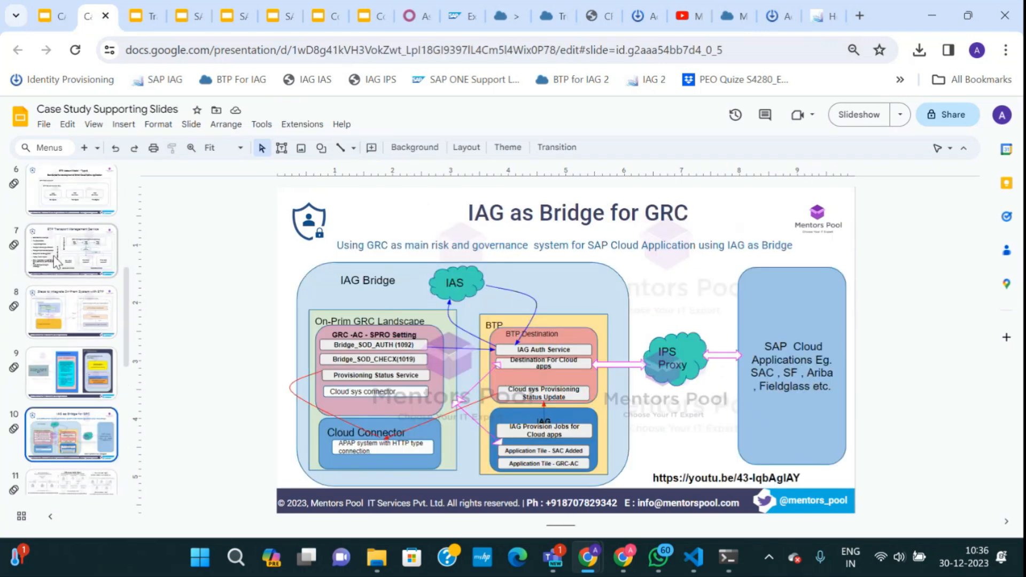
{"action": "left_click", "coordinate": [53, 256]}
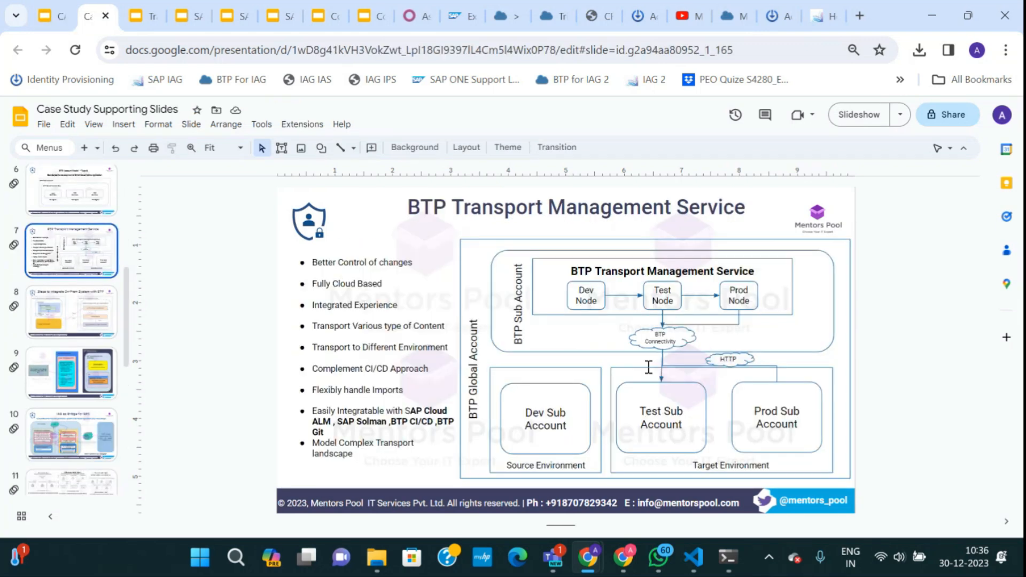